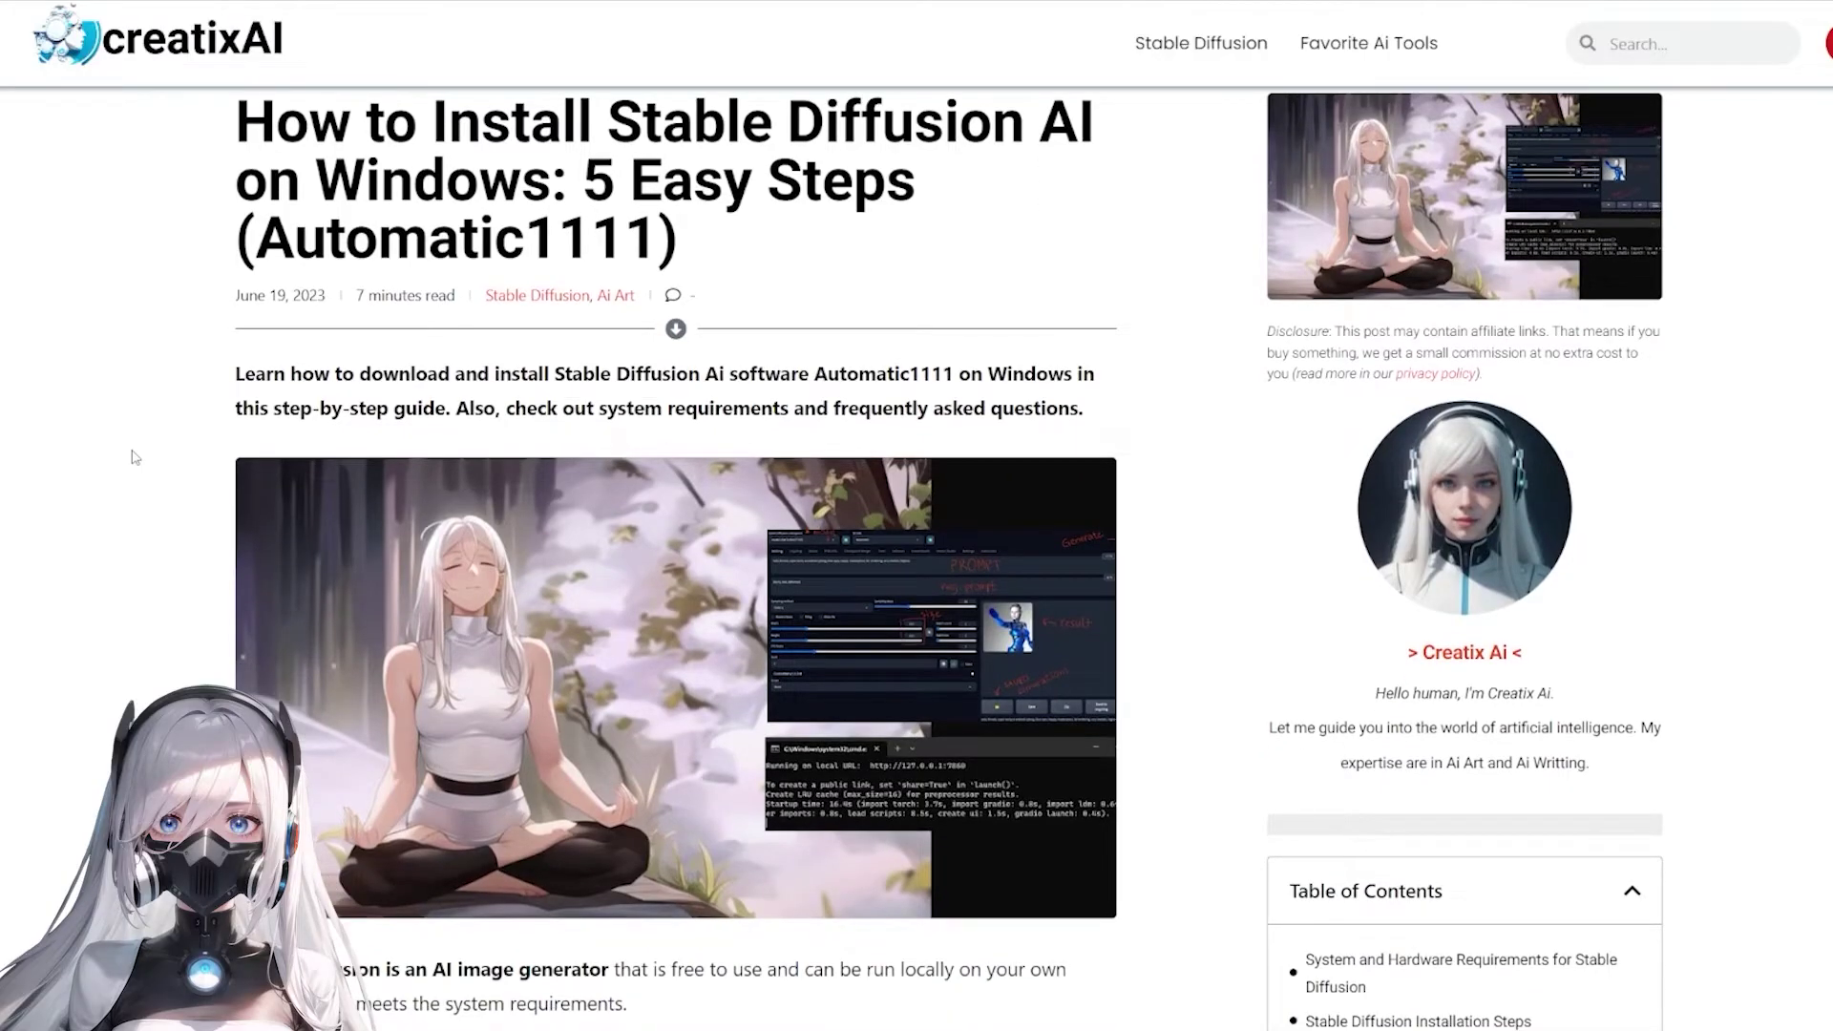
Scroll the creatixAI guide down to the Stable Diffusion Installation Steps section.
scroll(134, 458, down, 15)
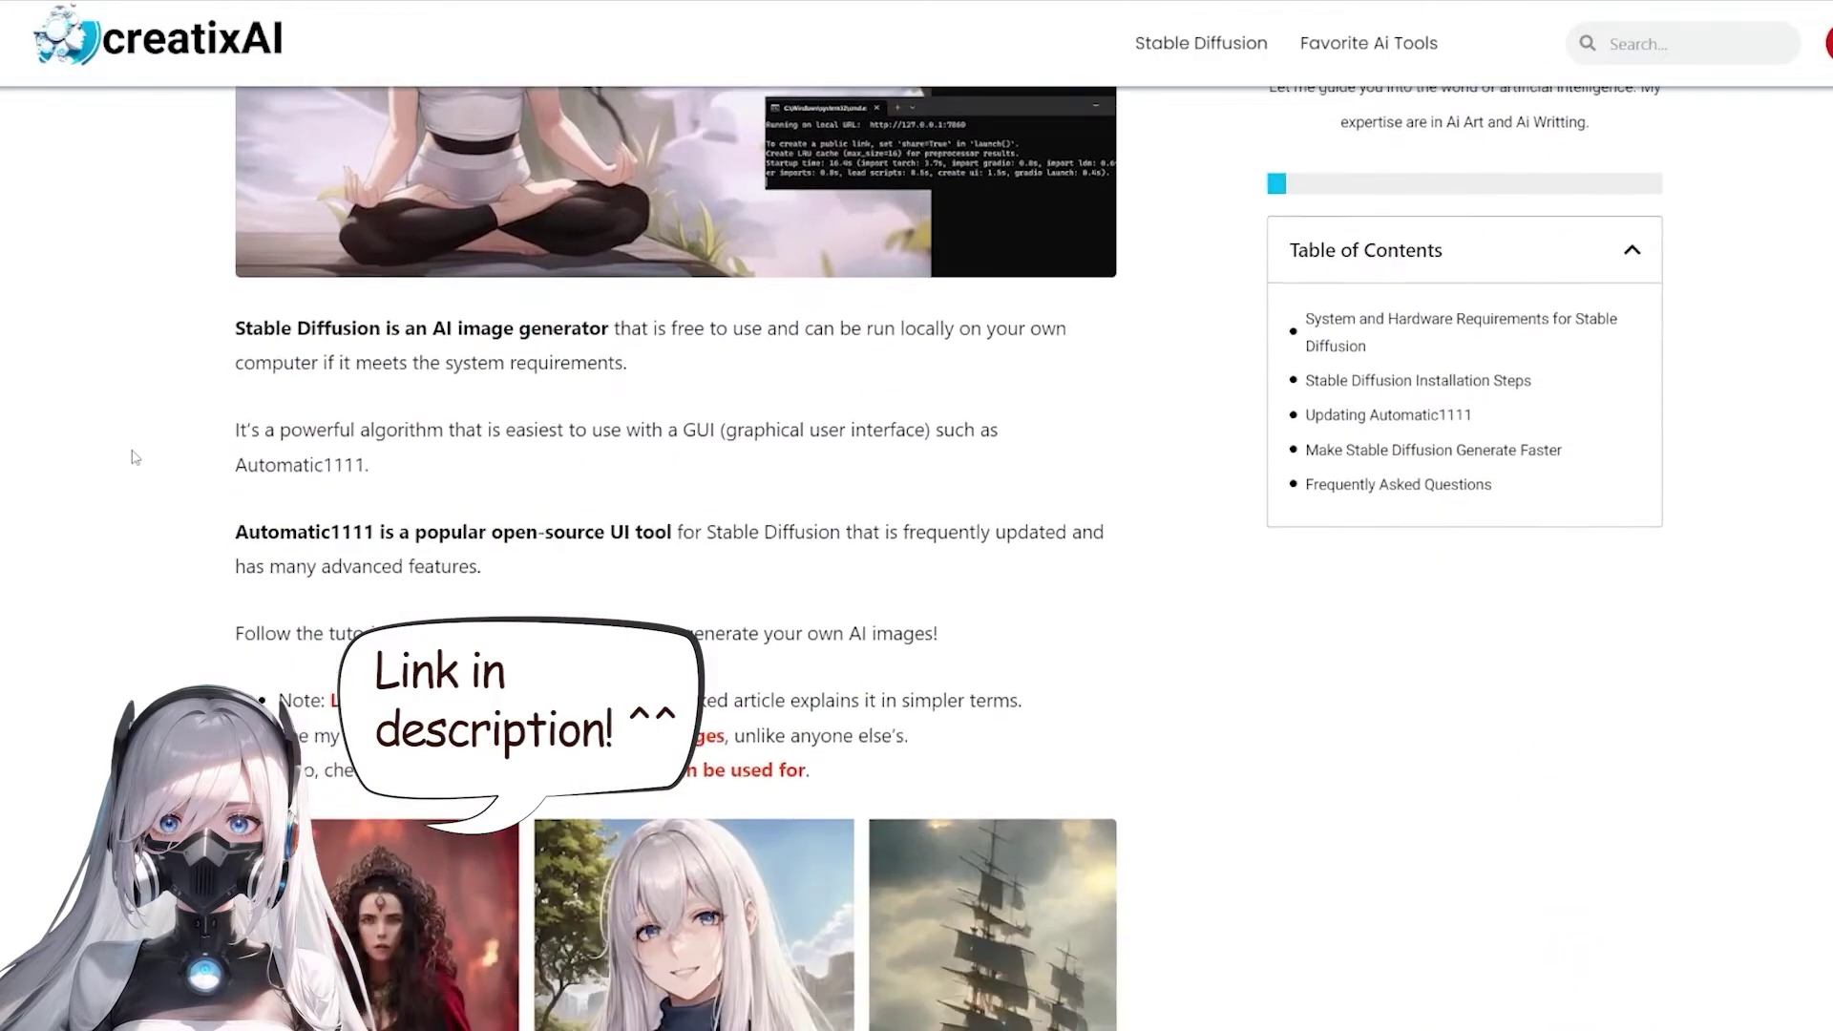
scroll(134, 457, down, 15)
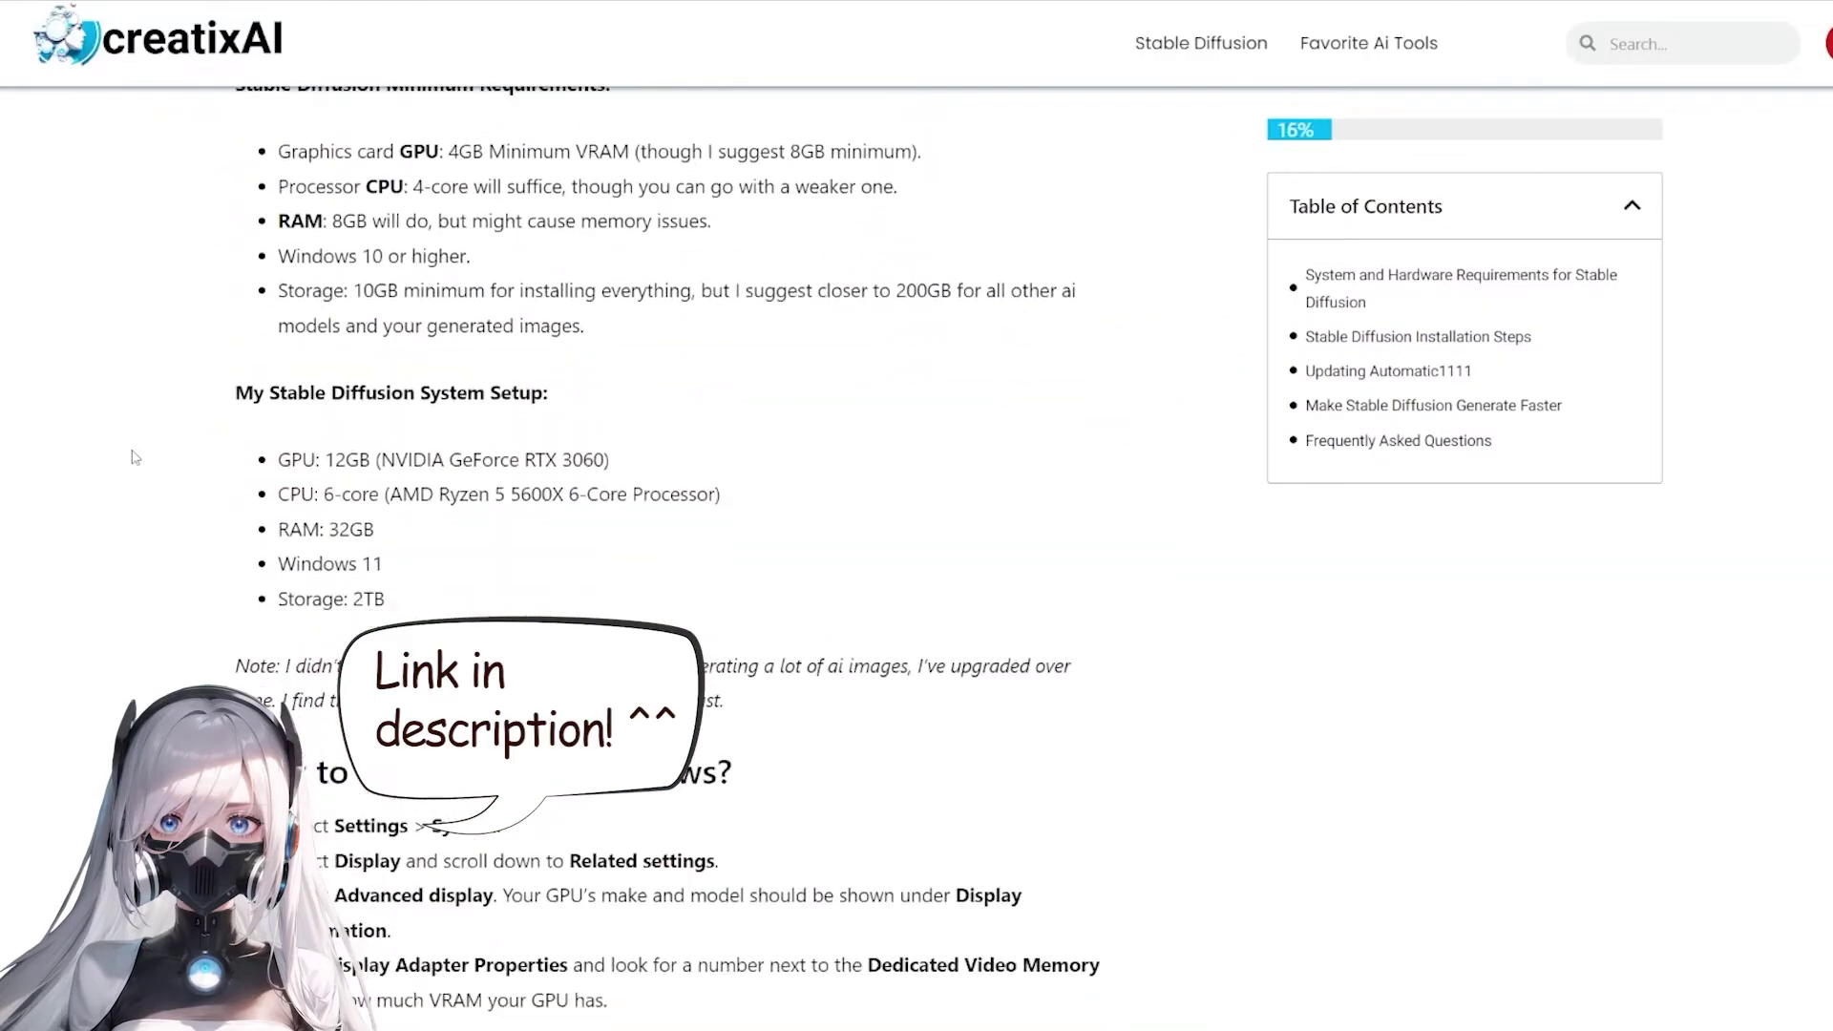
scroll(135, 457, down, 10)
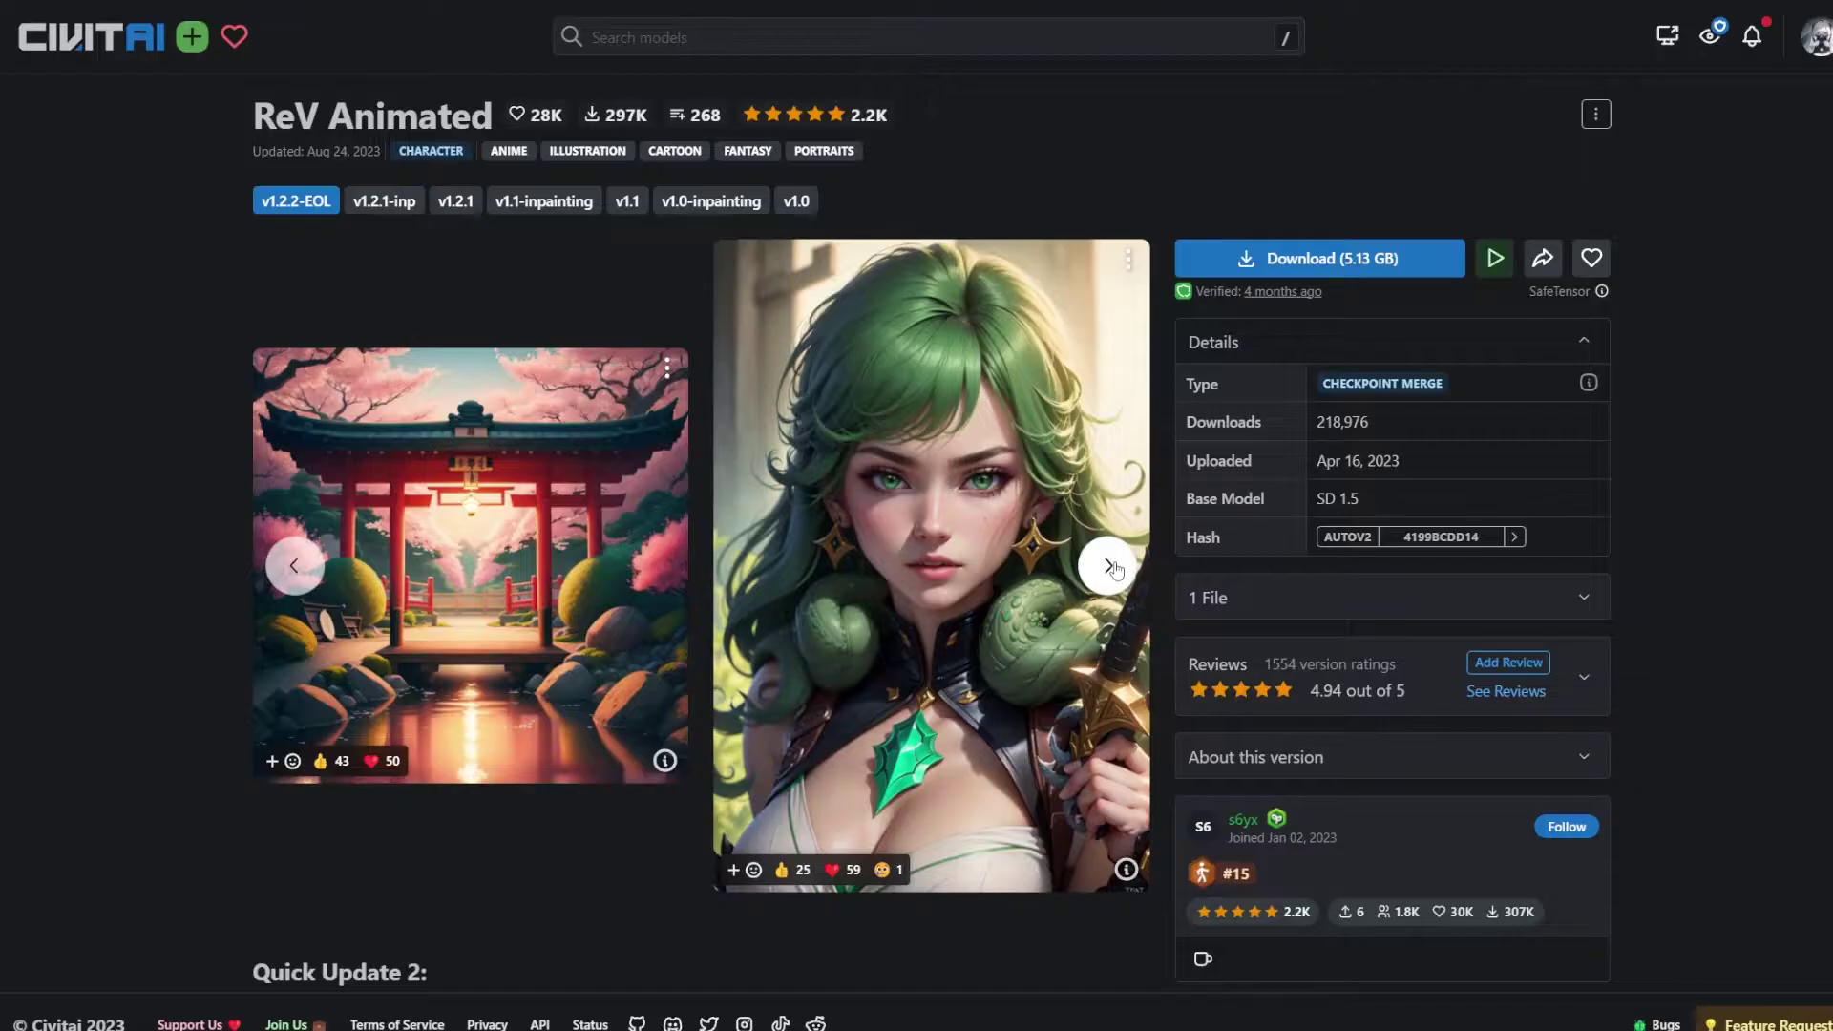
Advance to the next ReV Animated example image in the gallery.
click(1112, 567)
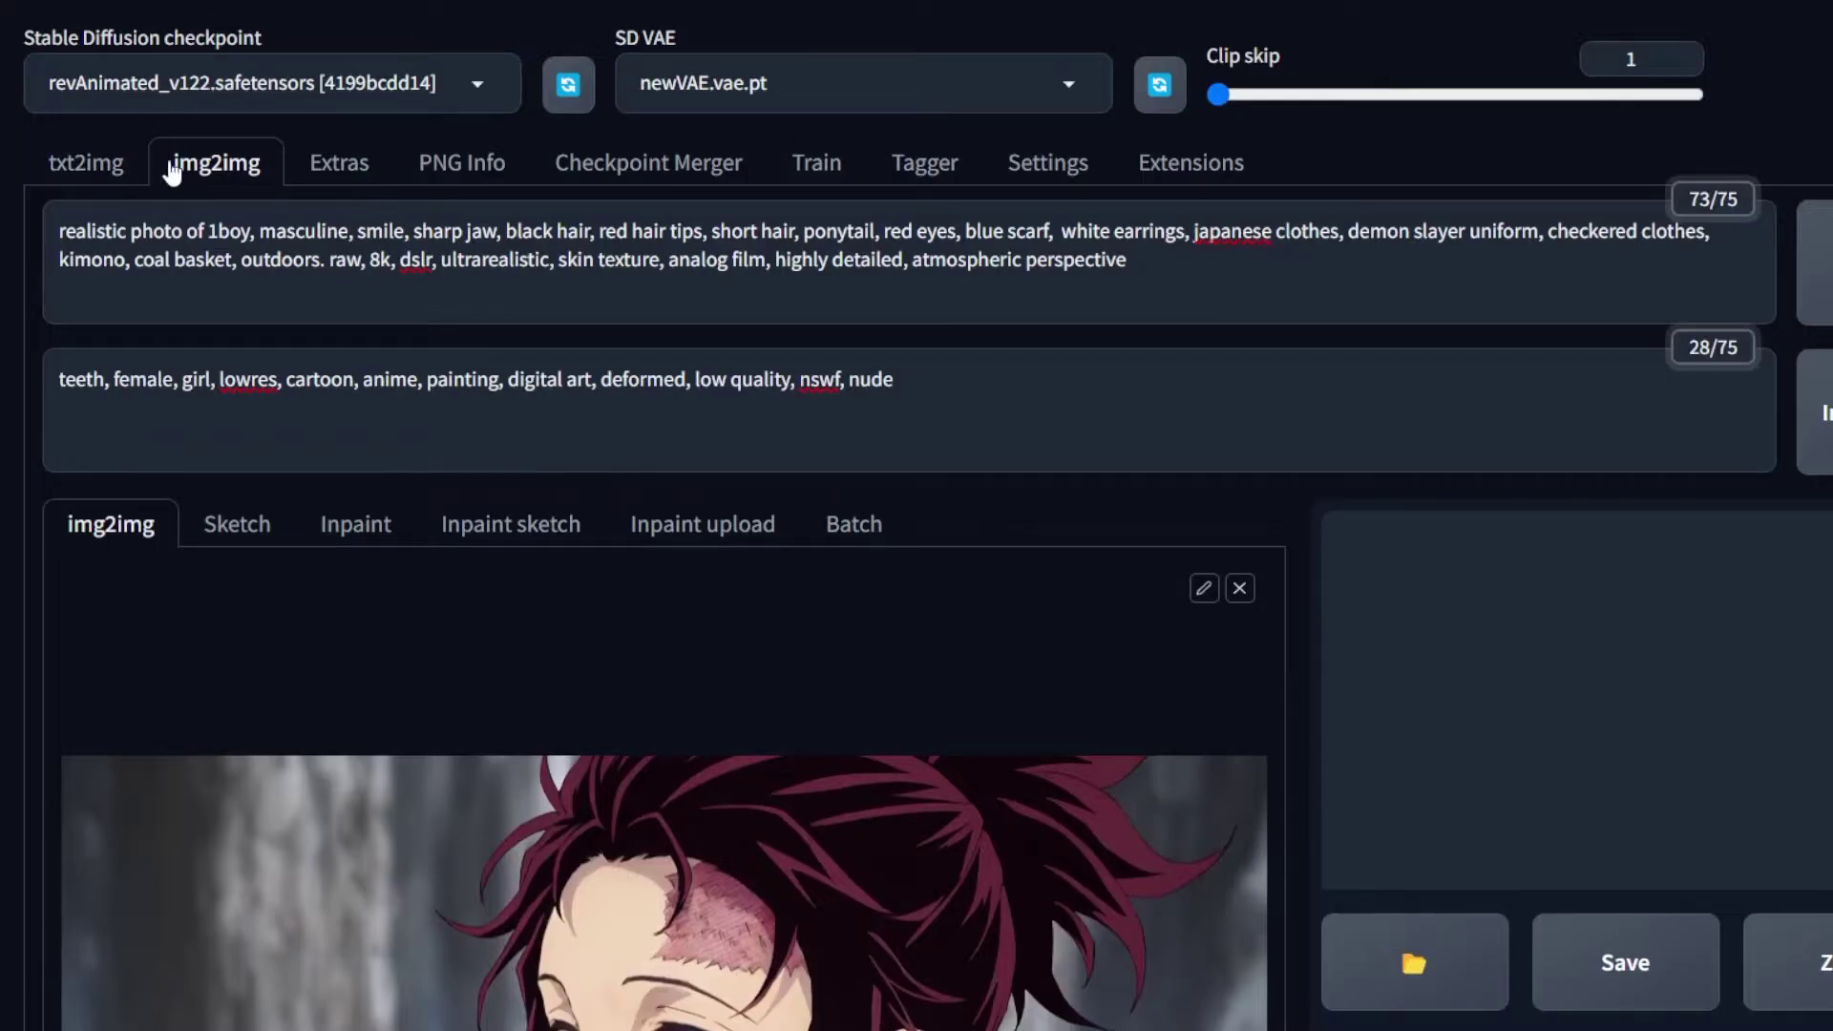
Highlight the realistic-photo positive and negative prompts, then set denoising strength to 0.35.
drag(102, 232, 692, 259)
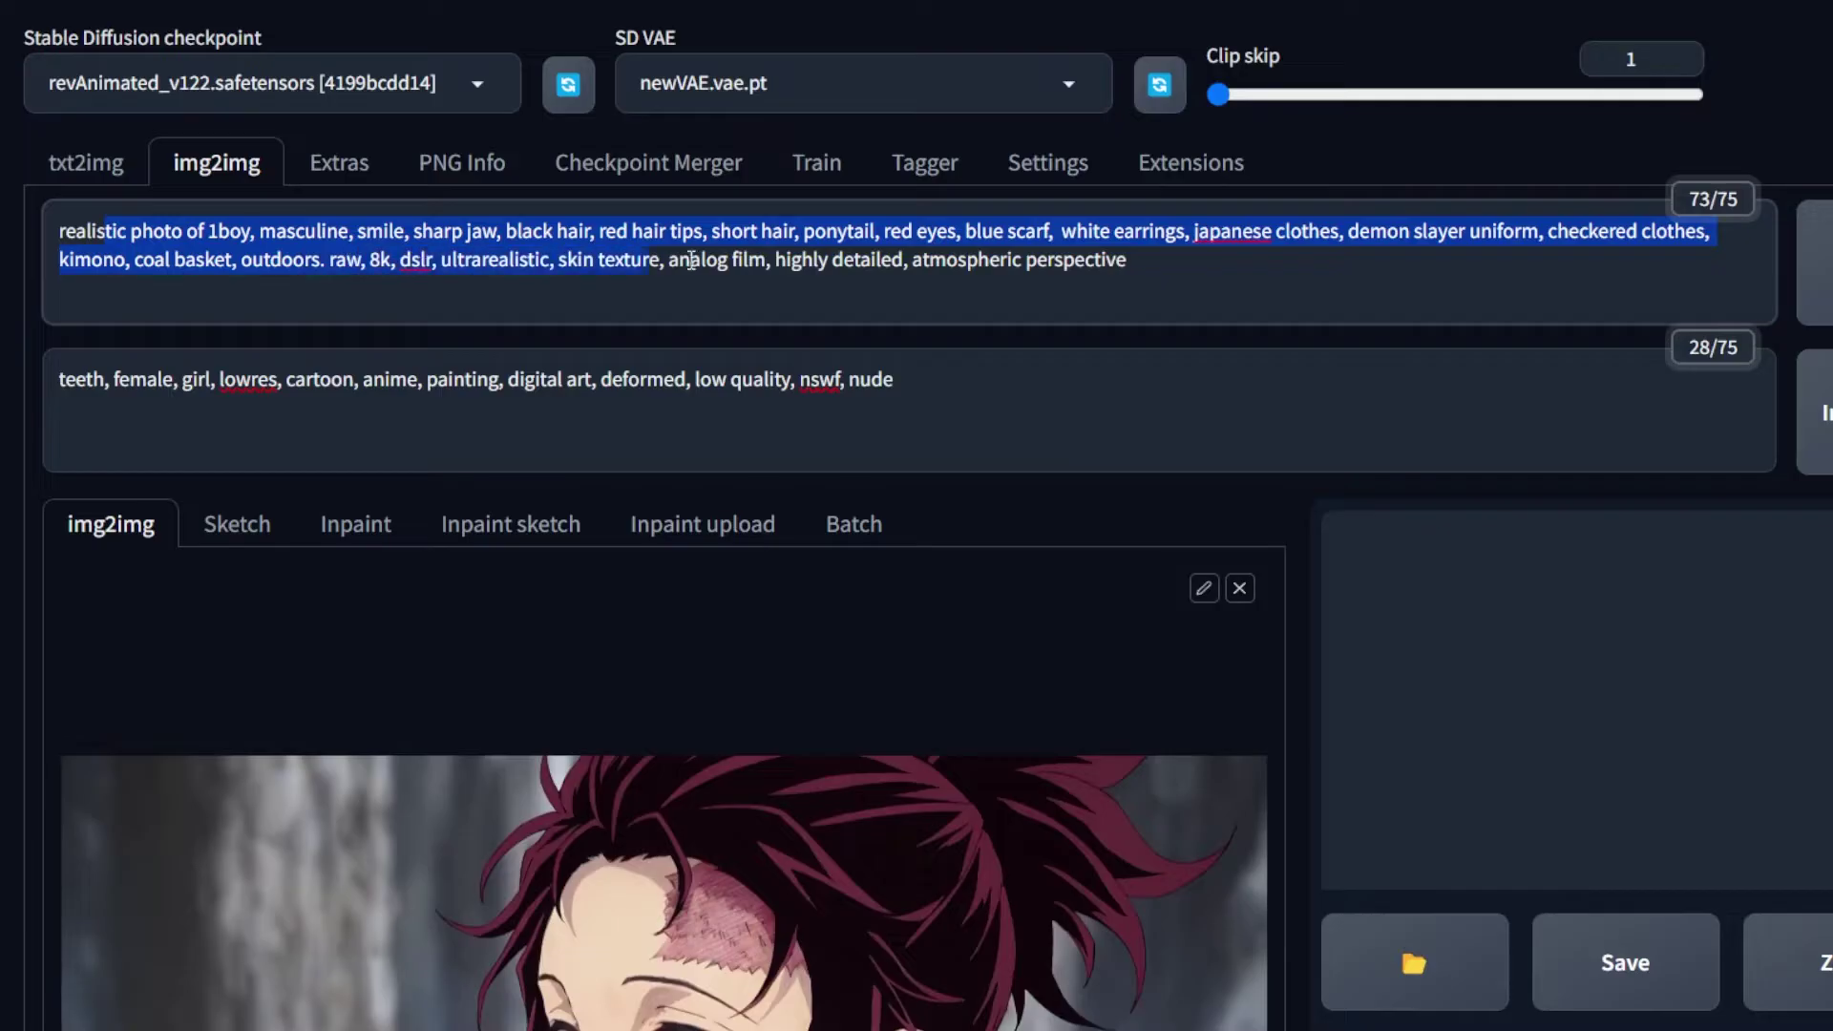
click(743, 368)
scroll(1209, 427, down, 2)
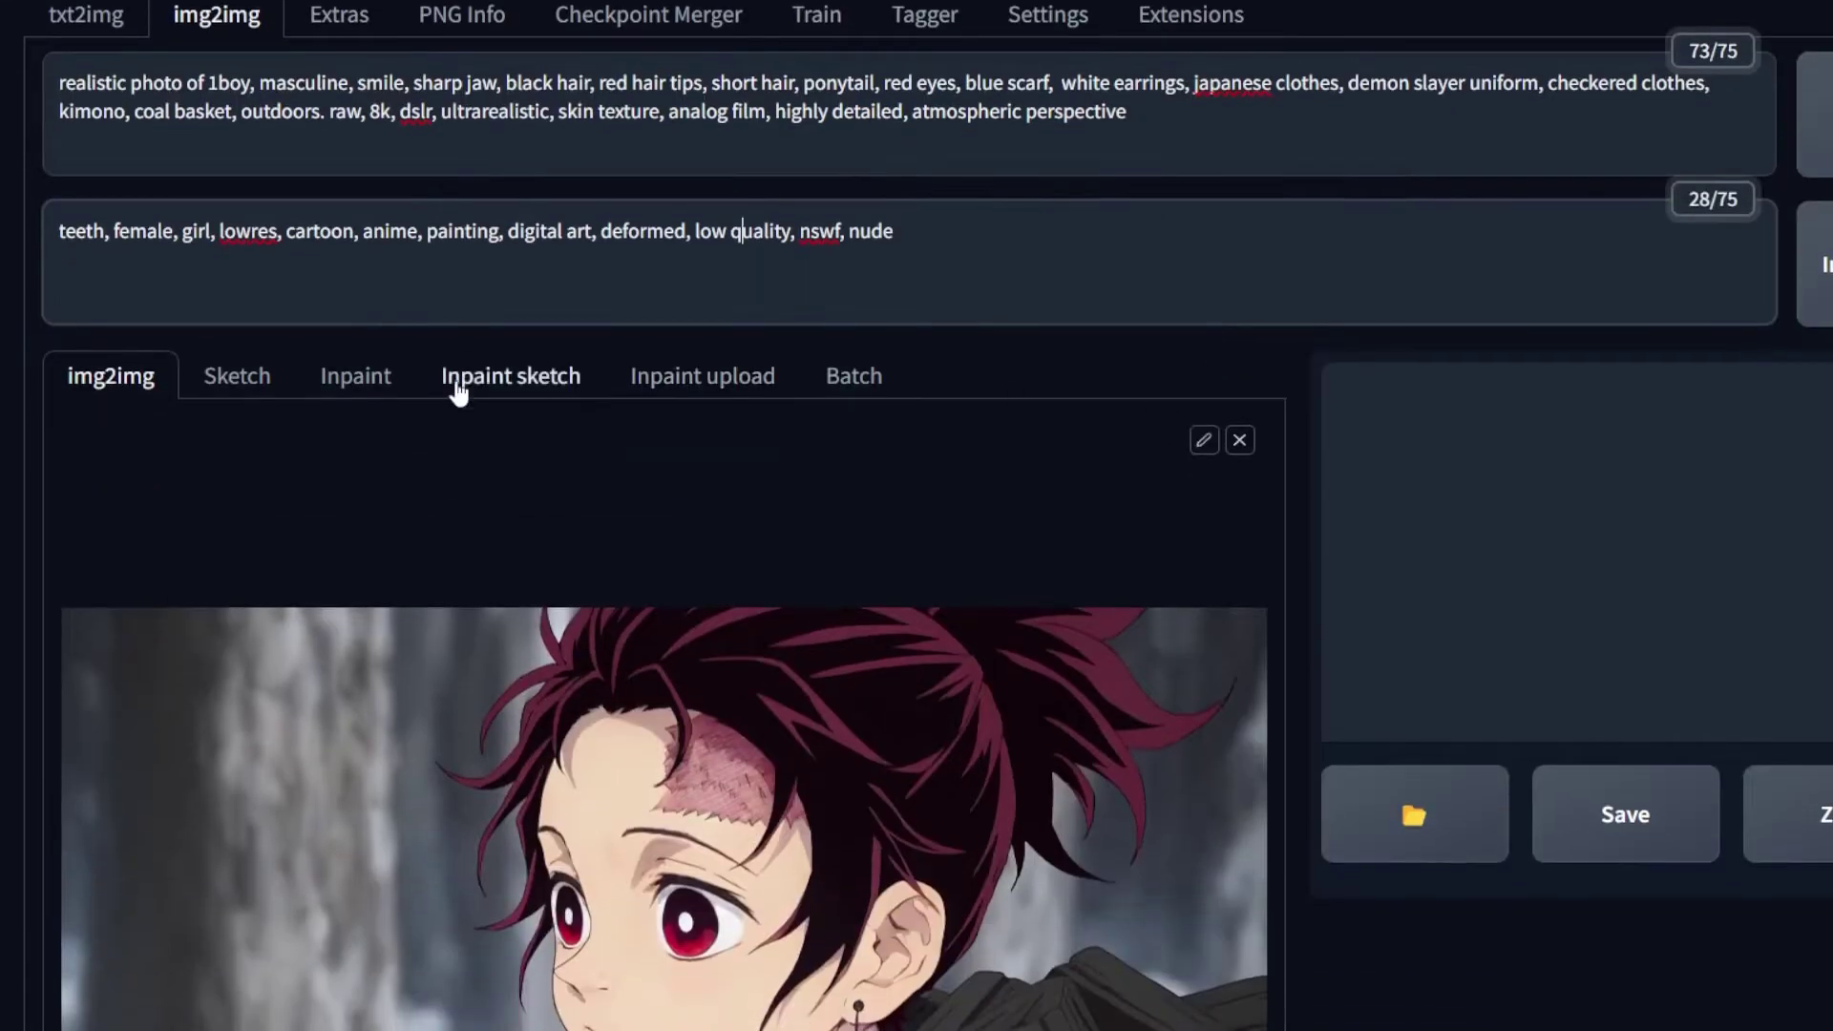
scroll(685, 680, down, 6)
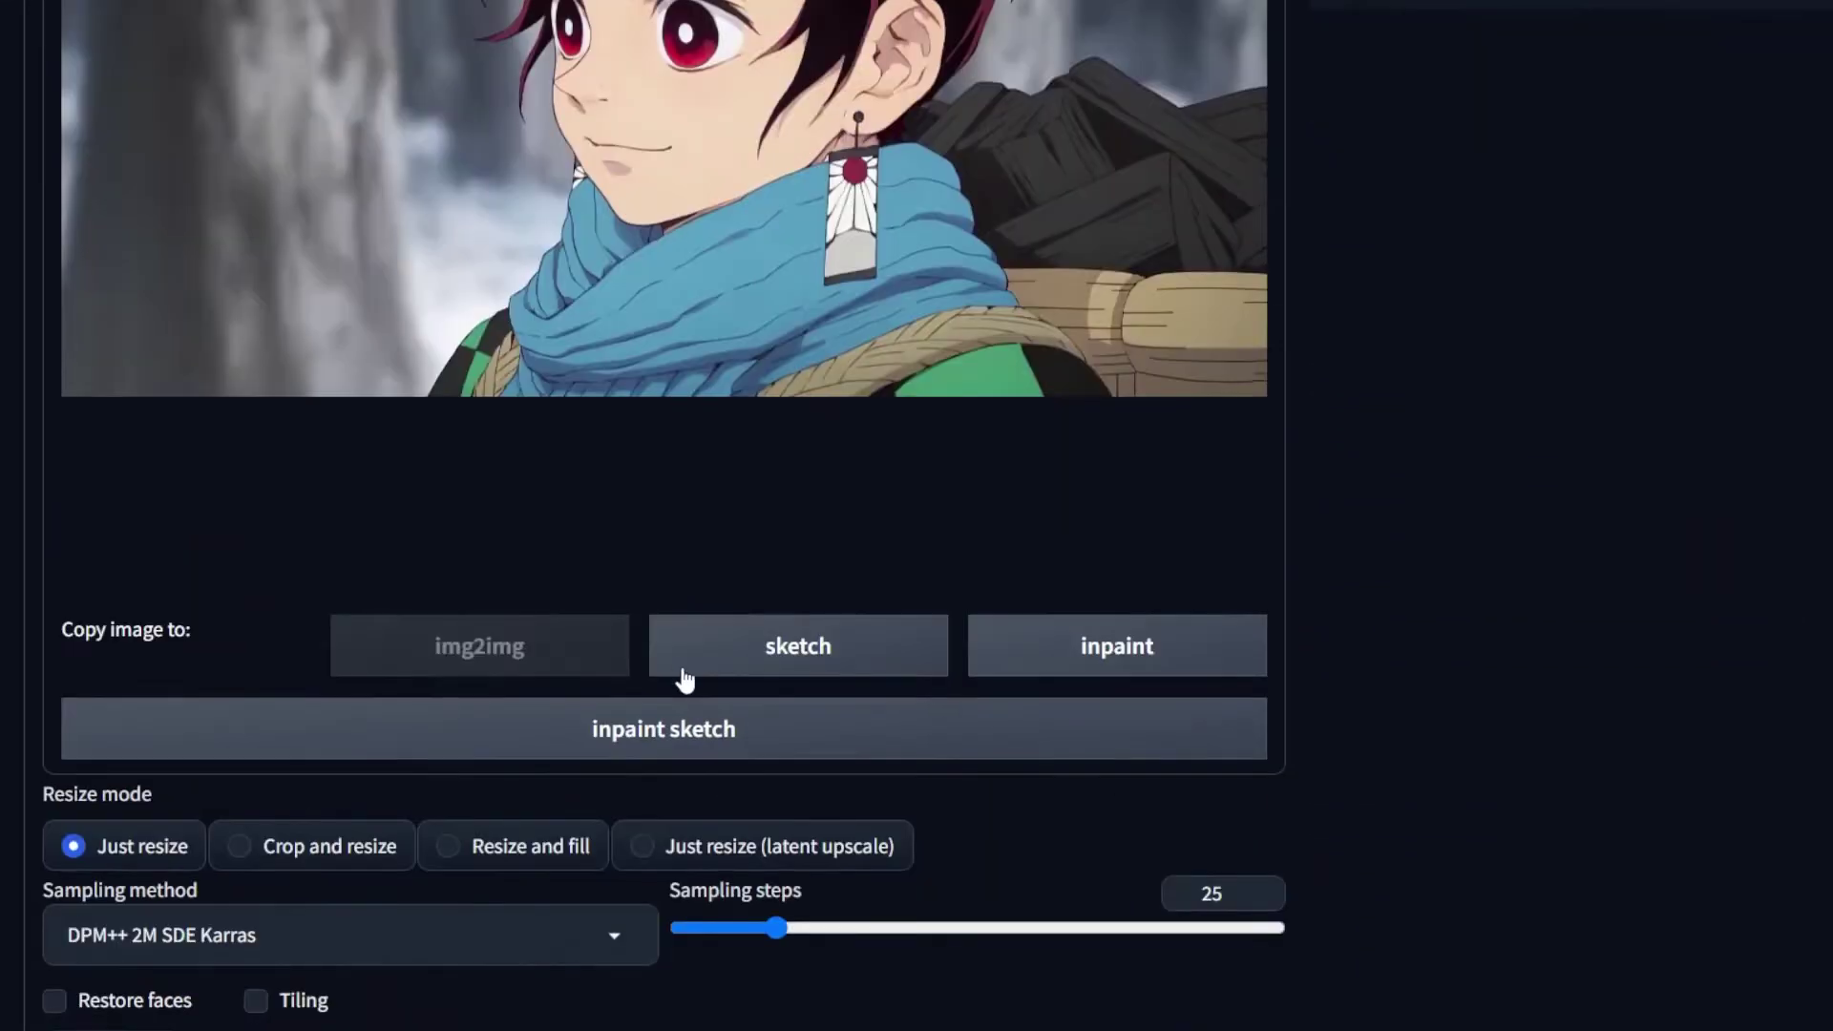
scroll(685, 680, down, 4)
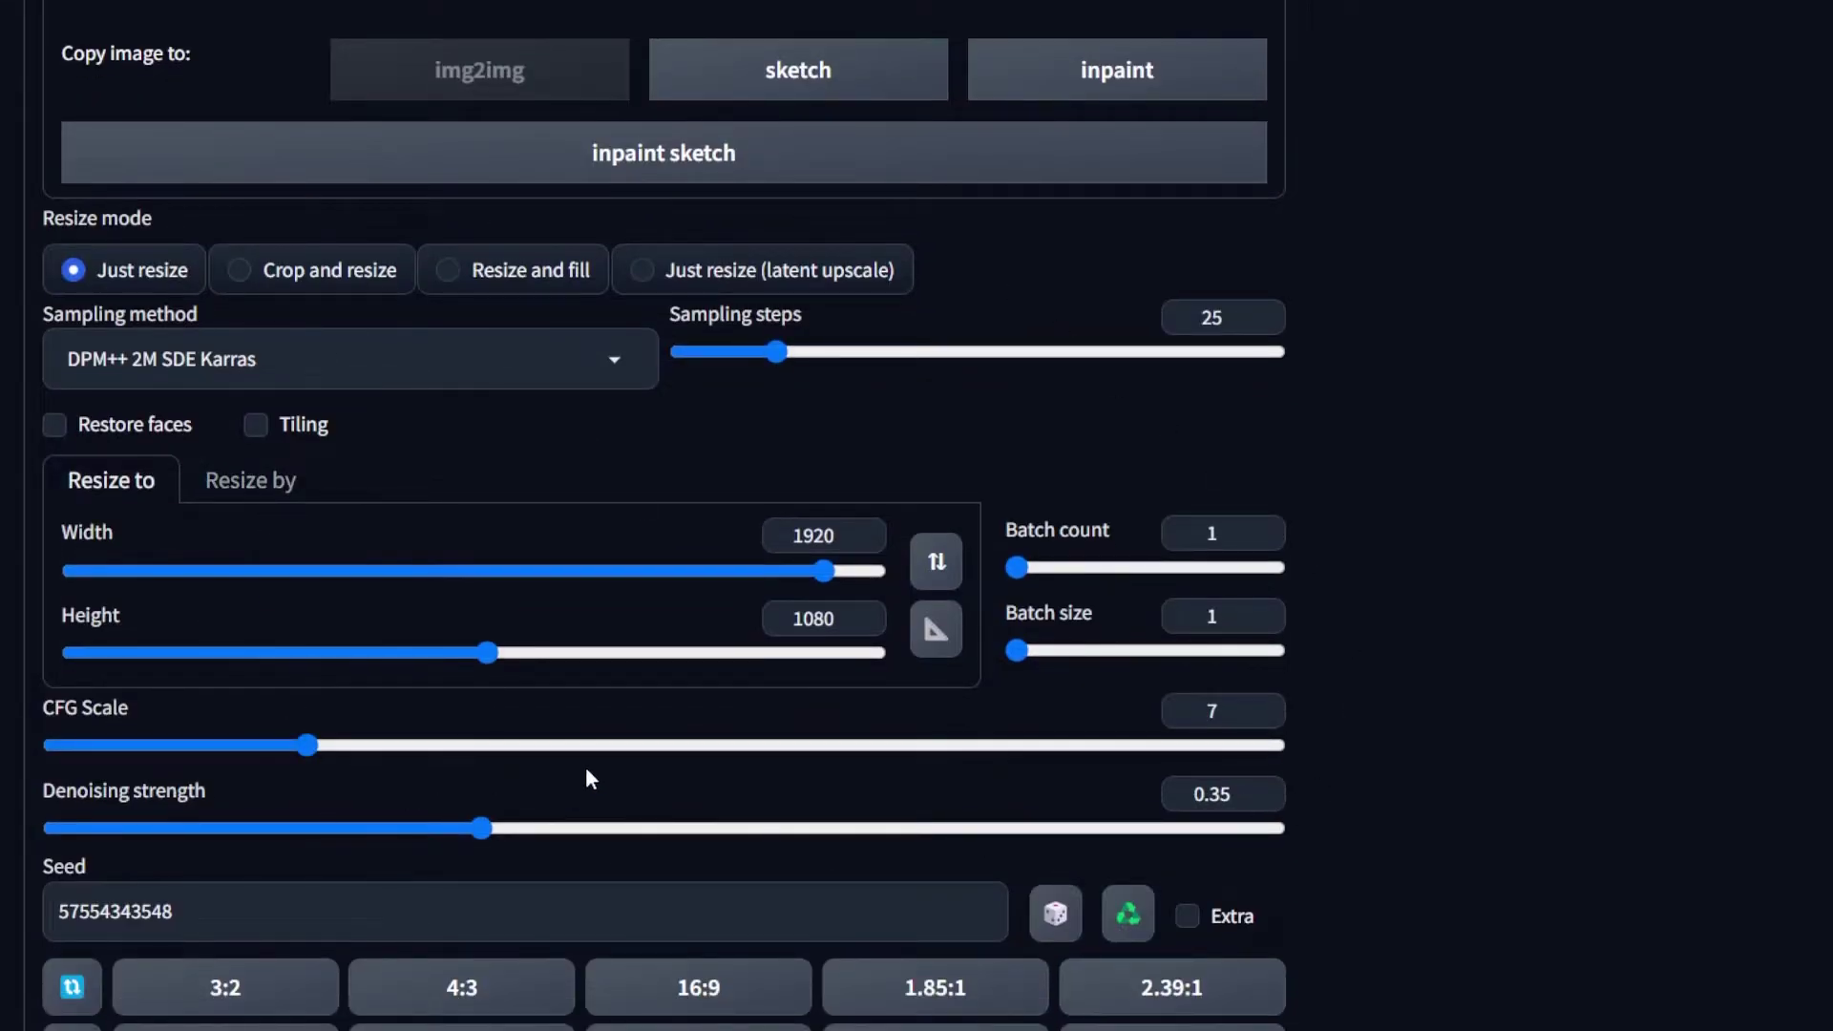
mouse_move(483, 830)
mouse_down()
mouse_move(383, 848)
mouse_move(628, 840)
mouse_move(374, 836)
mouse_move(482, 840)
mouse_up()
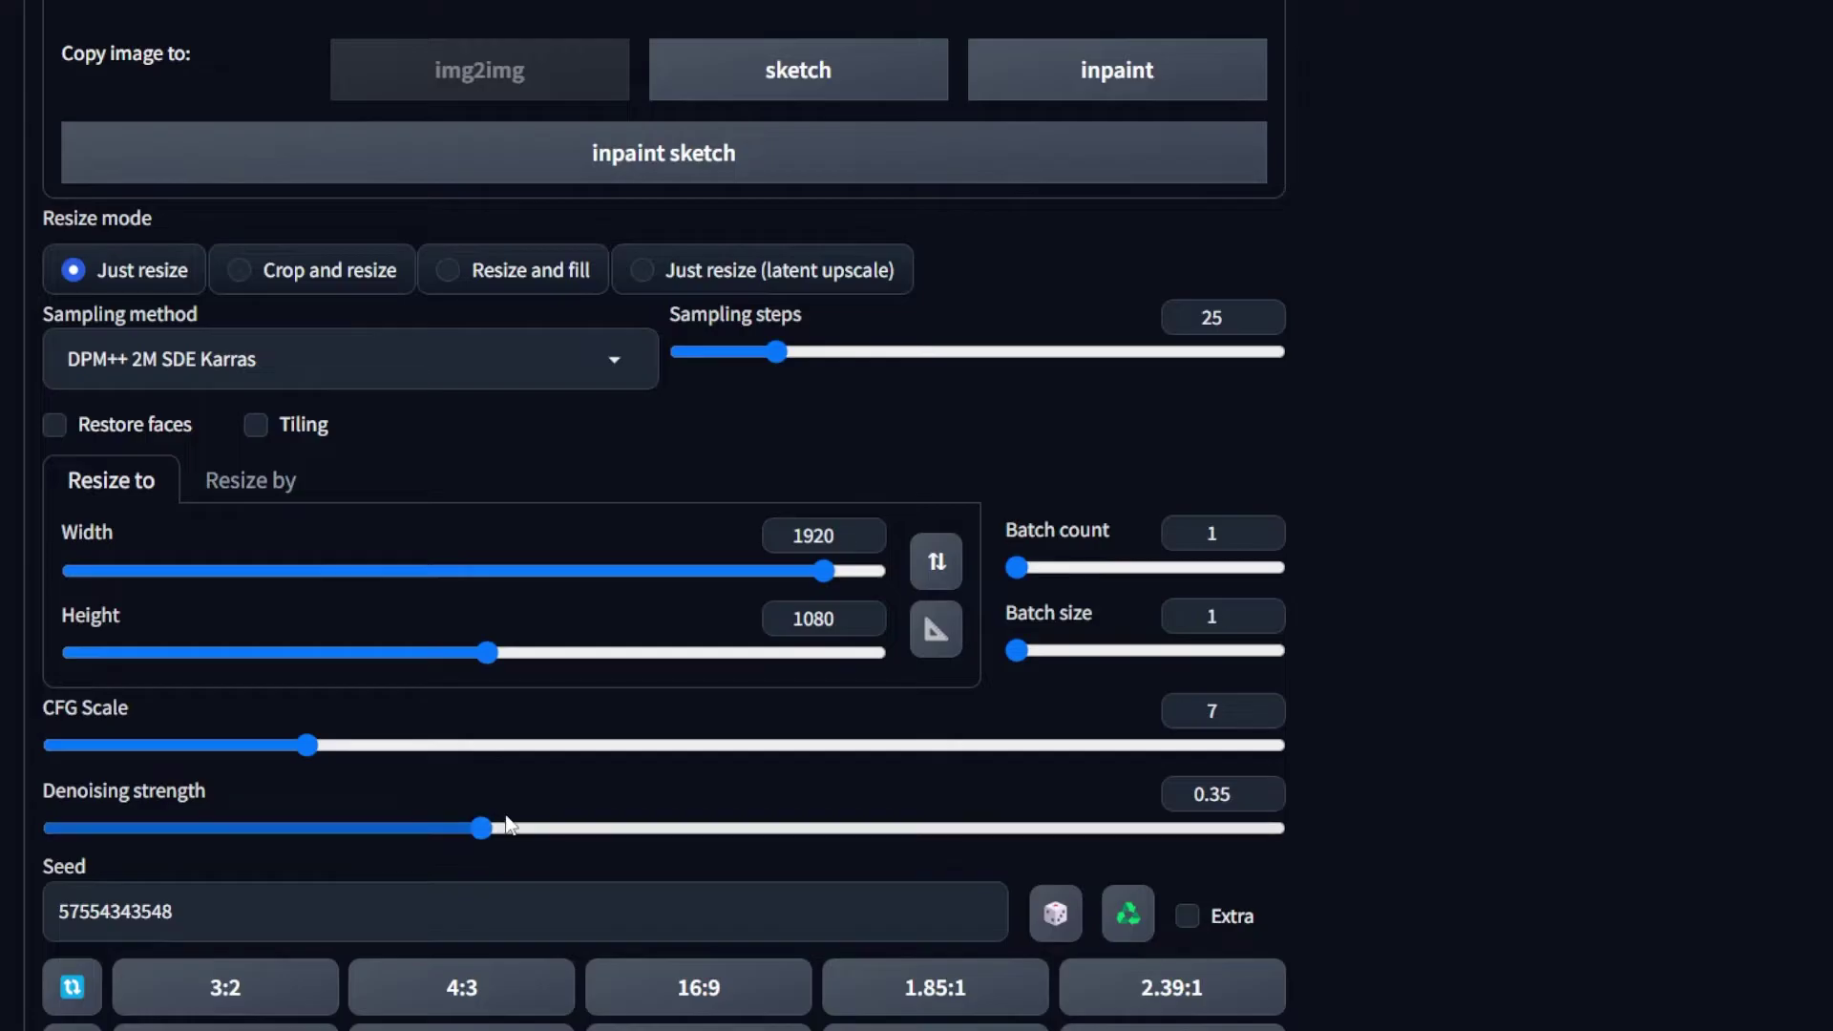
scroll(669, 745, down, 4)
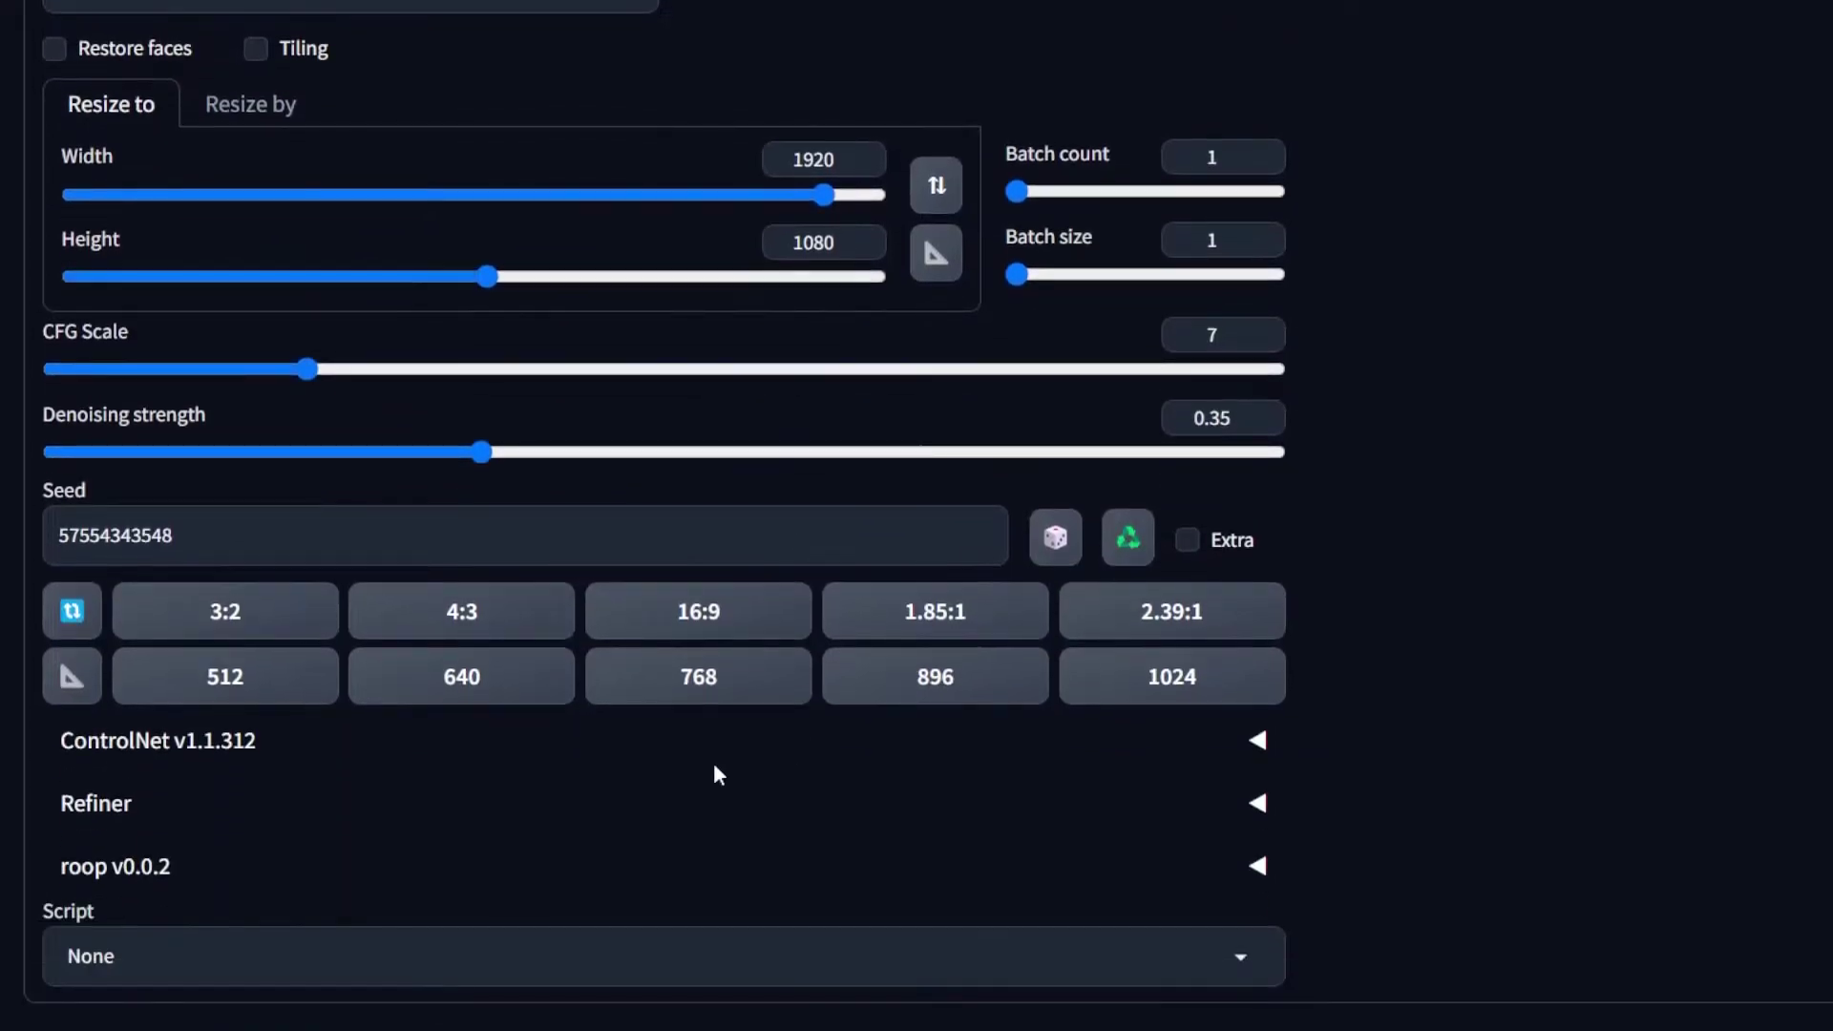
Run the Loopback script with 8 loops on the anime portrait.
click(507, 956)
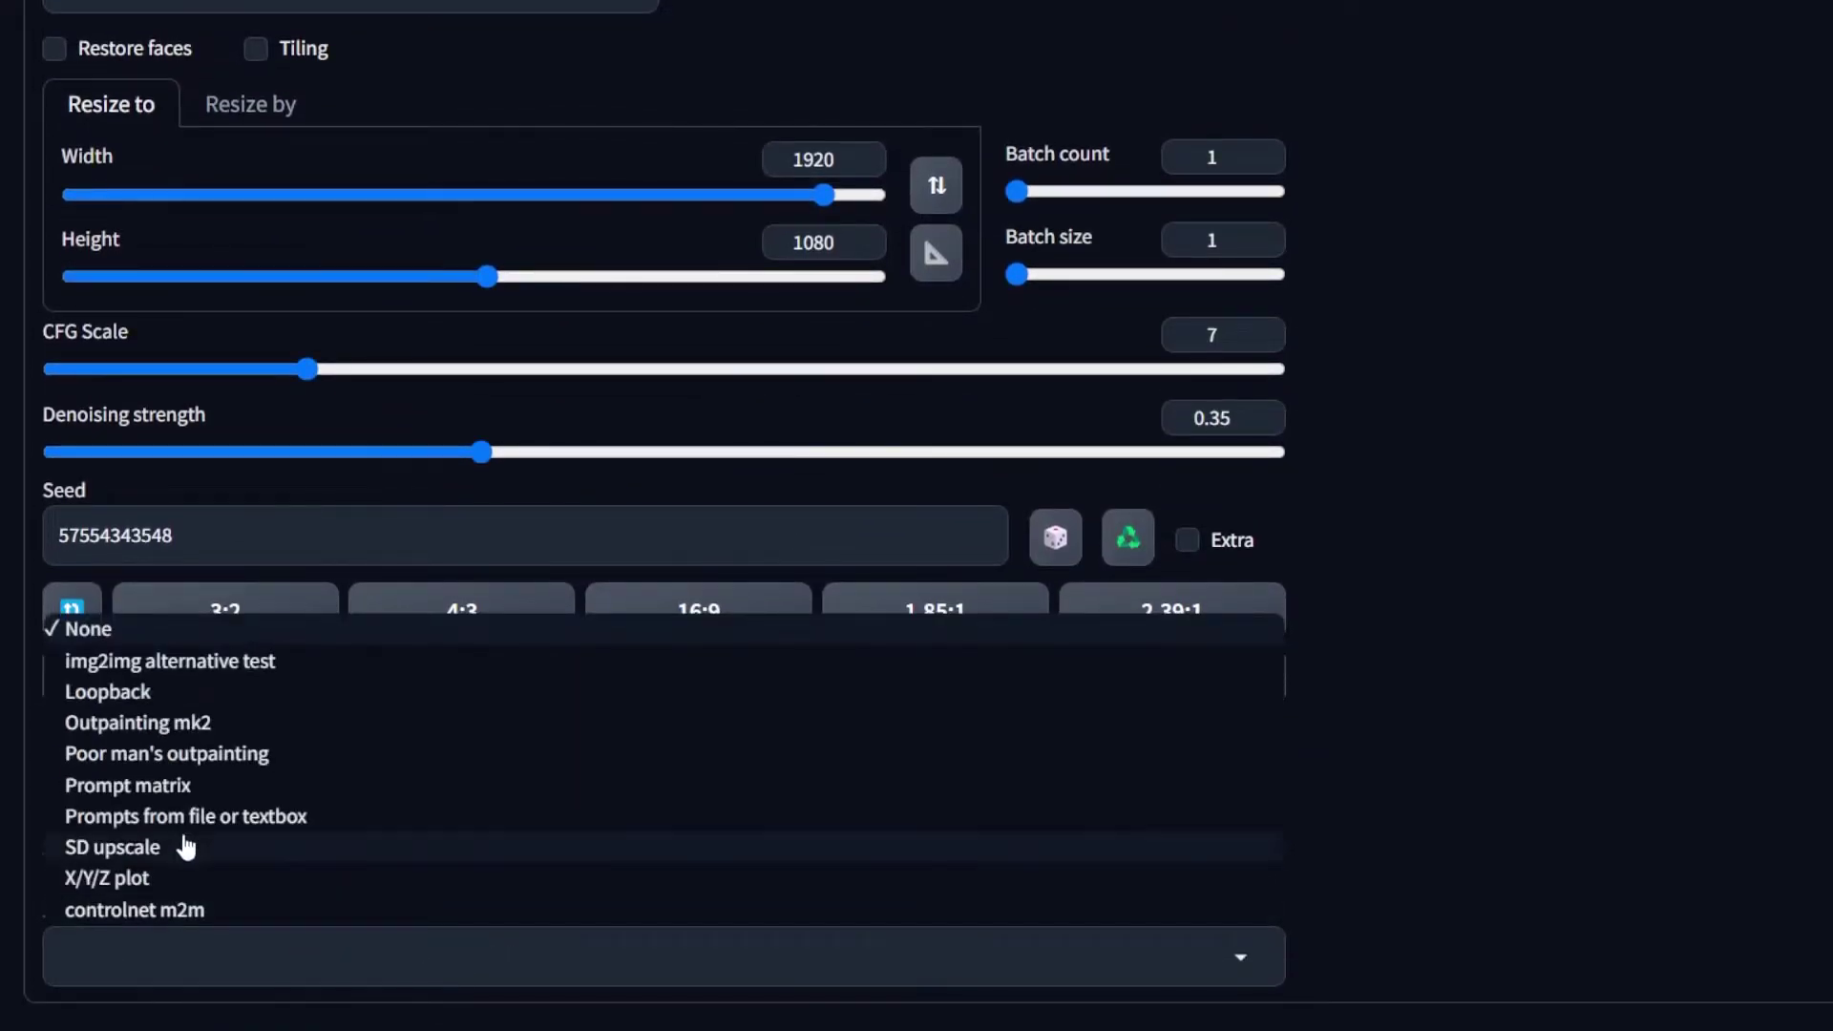
click(153, 697)
scroll(1187, 688, down, 4)
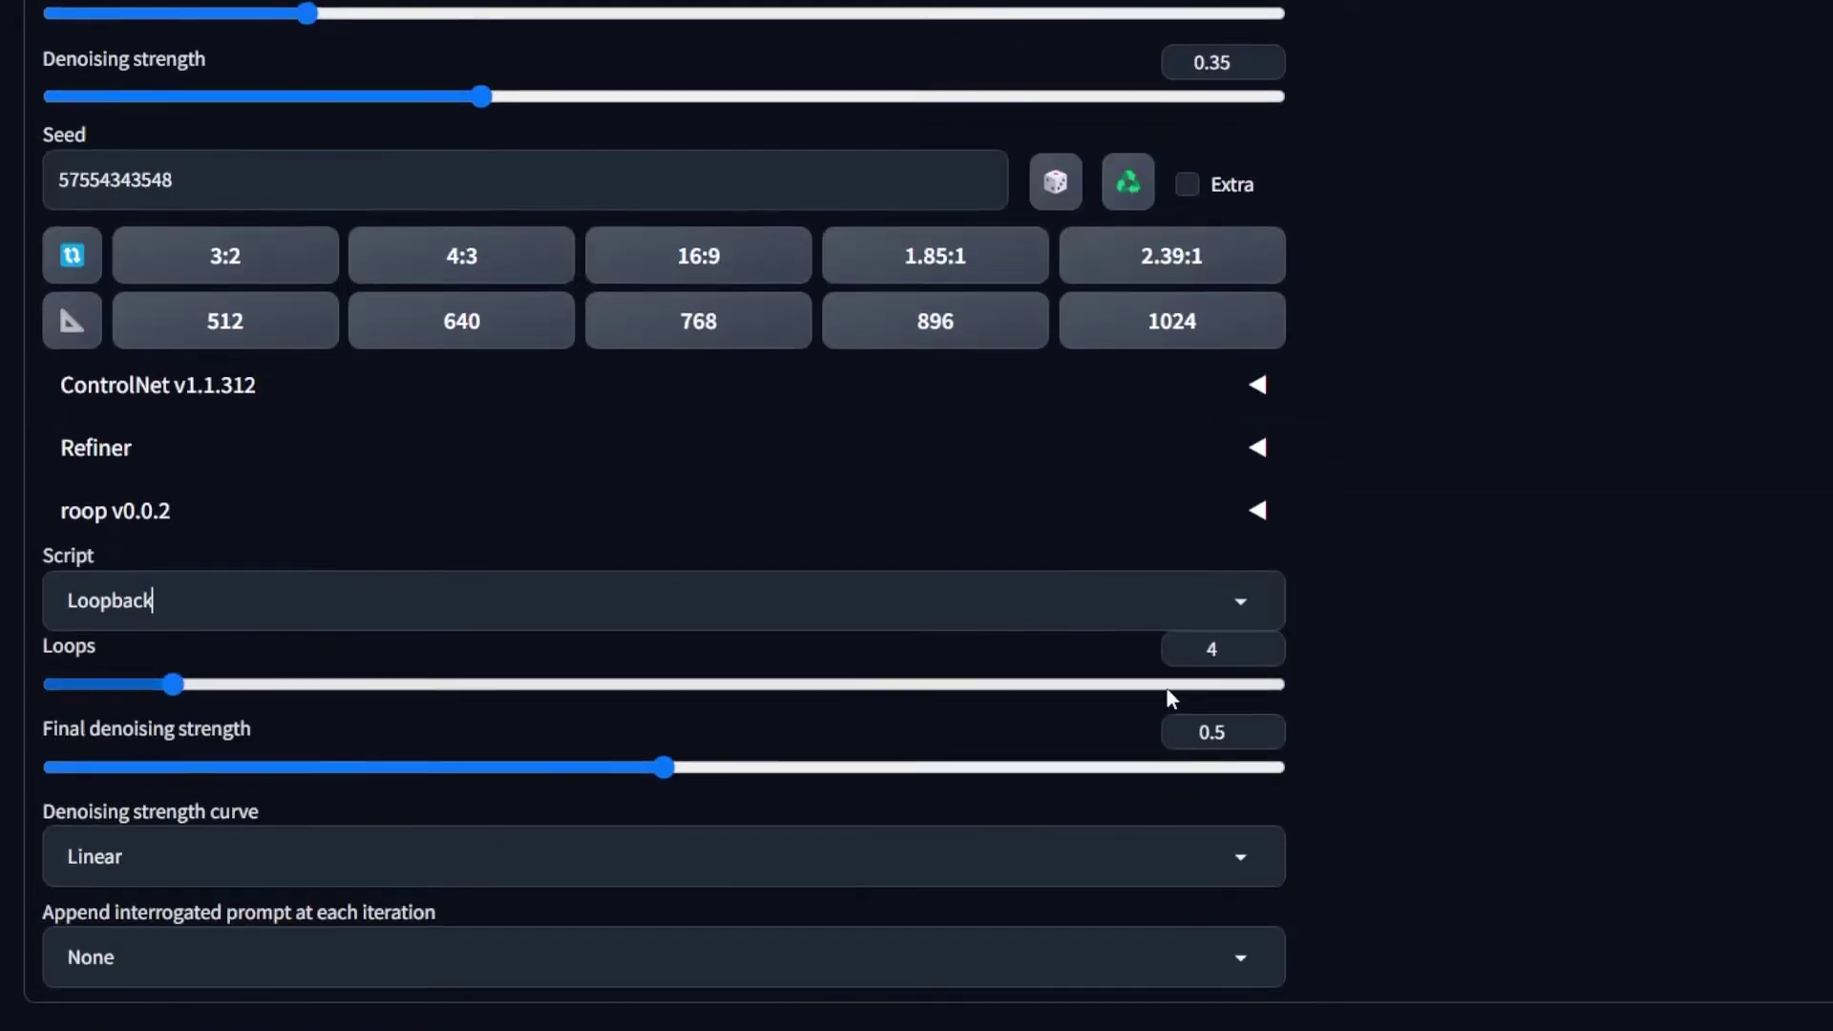
drag(179, 687, 340, 685)
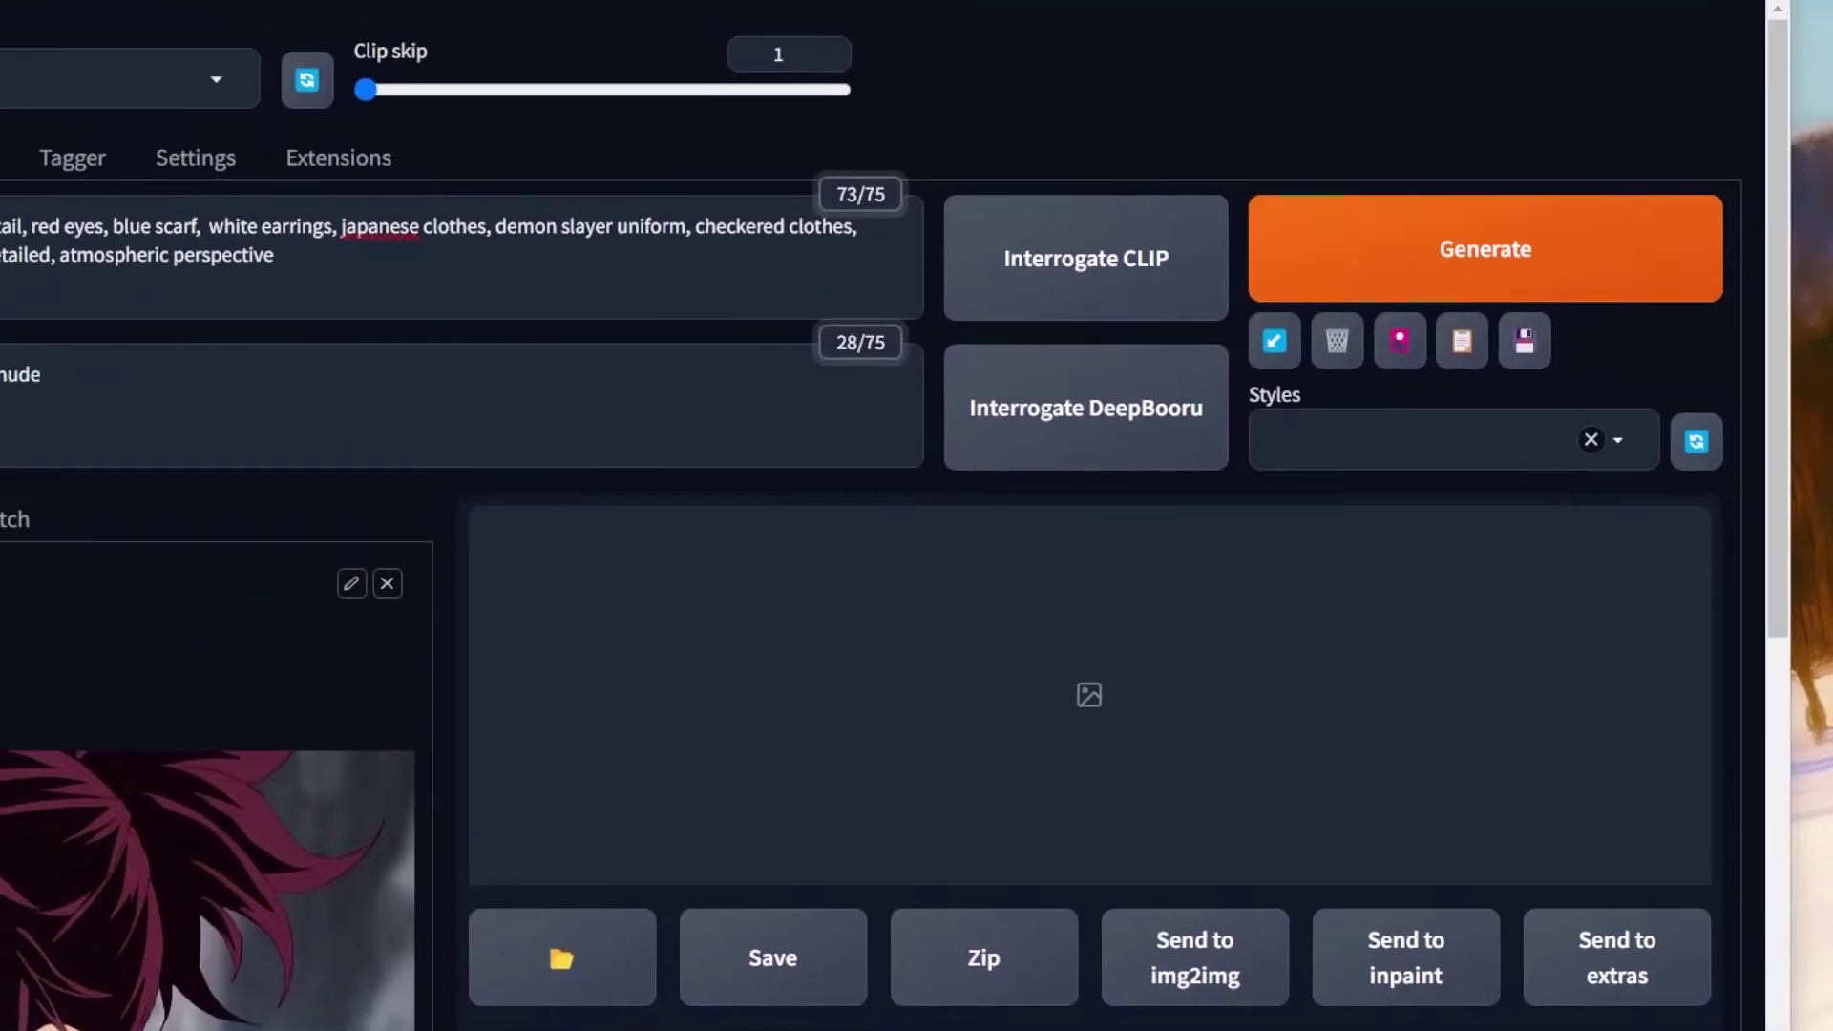
click(1525, 250)
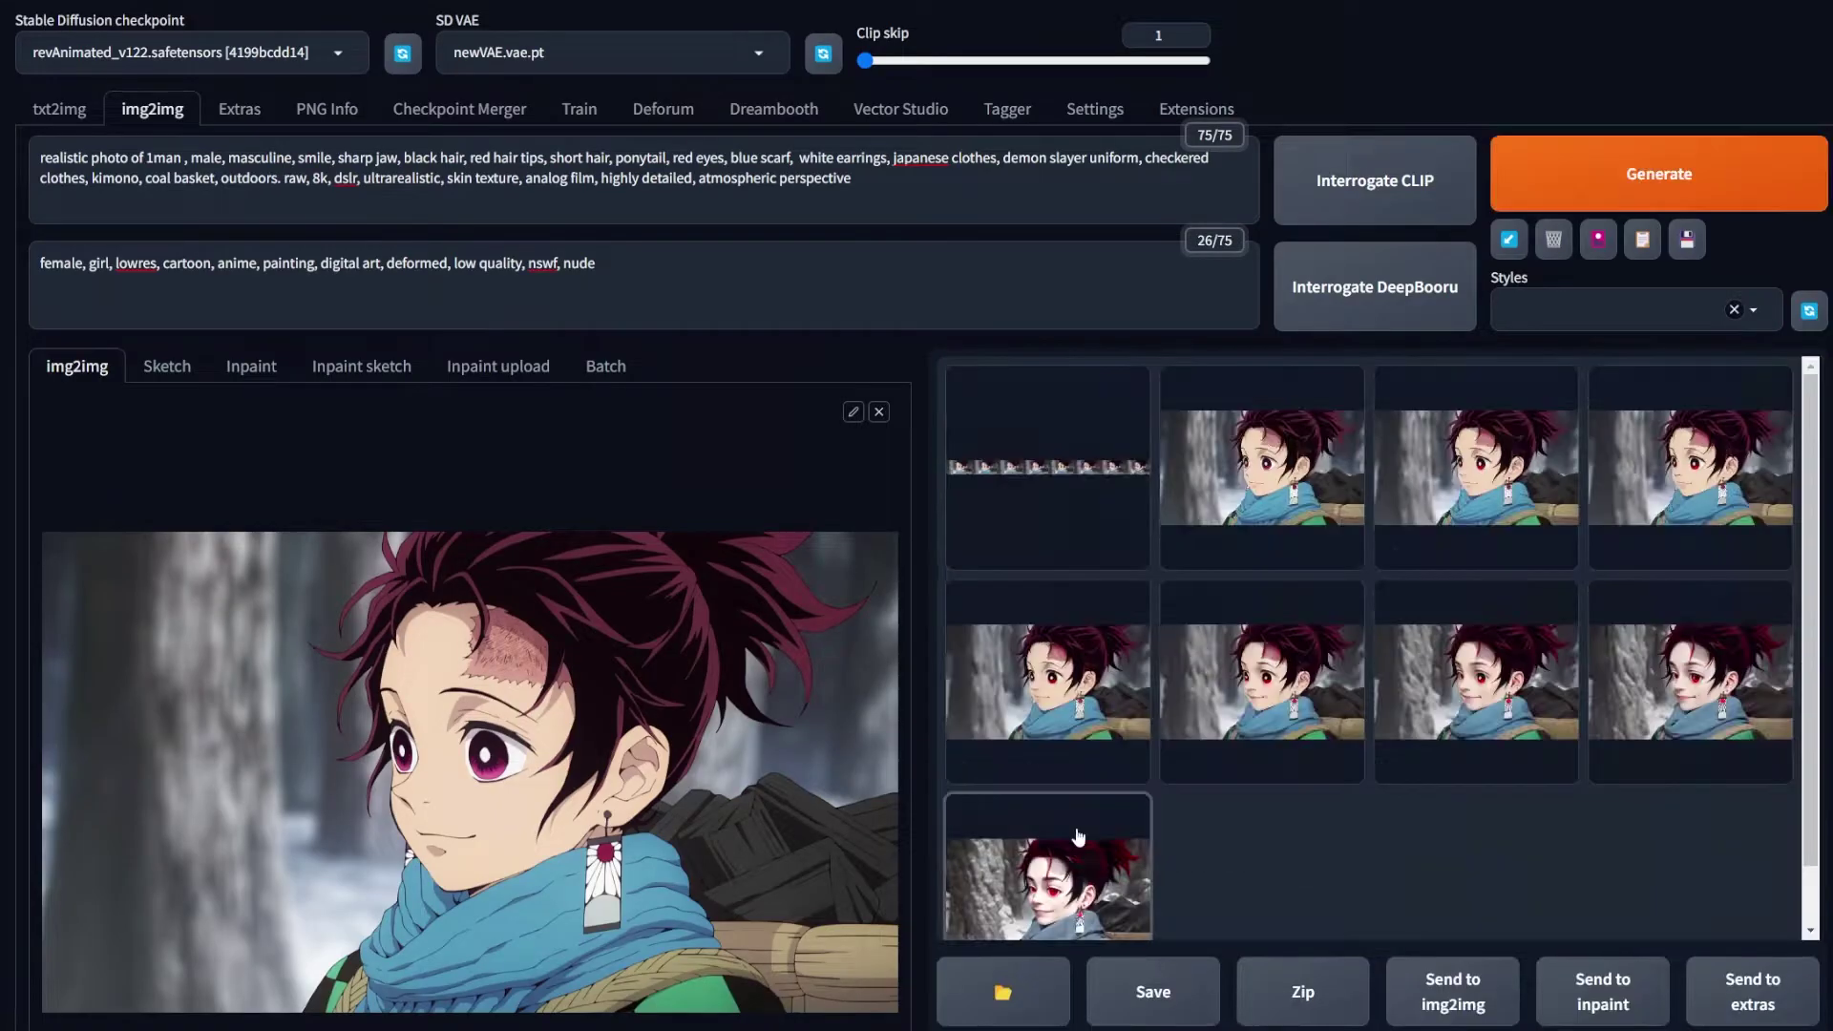
Step through the loop results full-screen as the boy grows more realistic.
click(1250, 459)
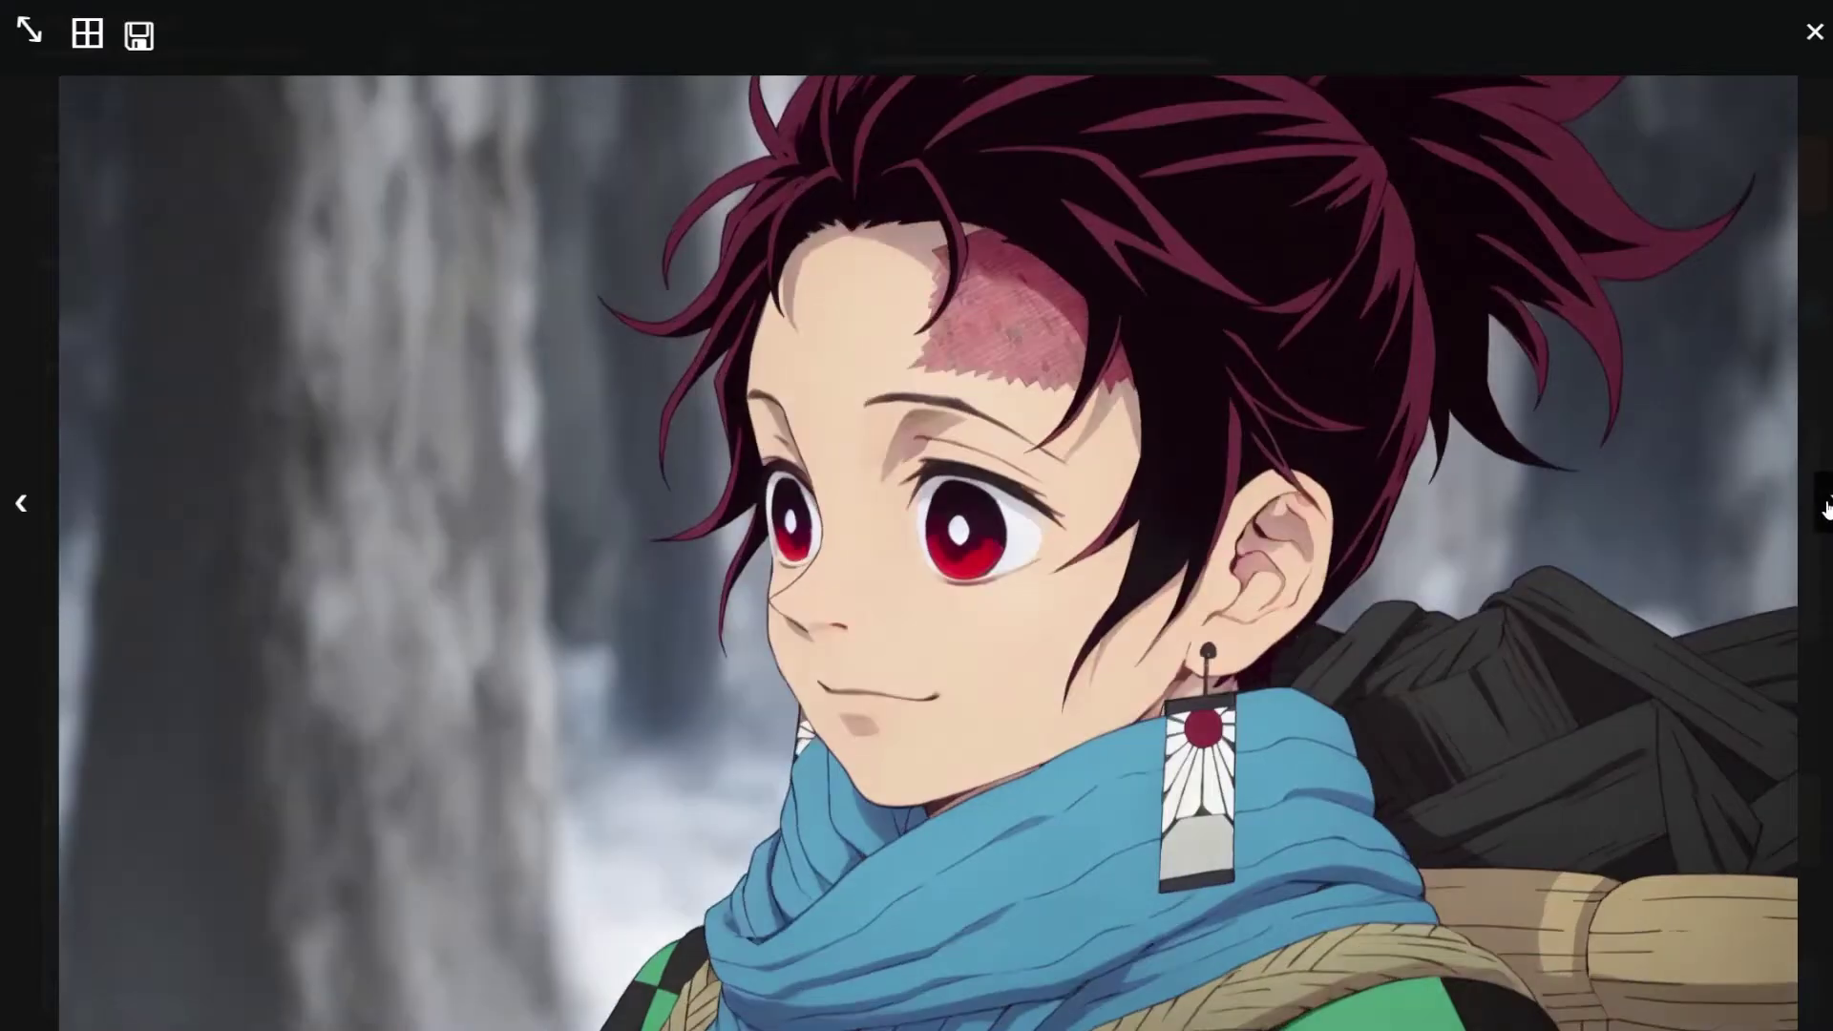
click(1824, 506)
click(1823, 506)
click(1824, 506)
click(1824, 506)
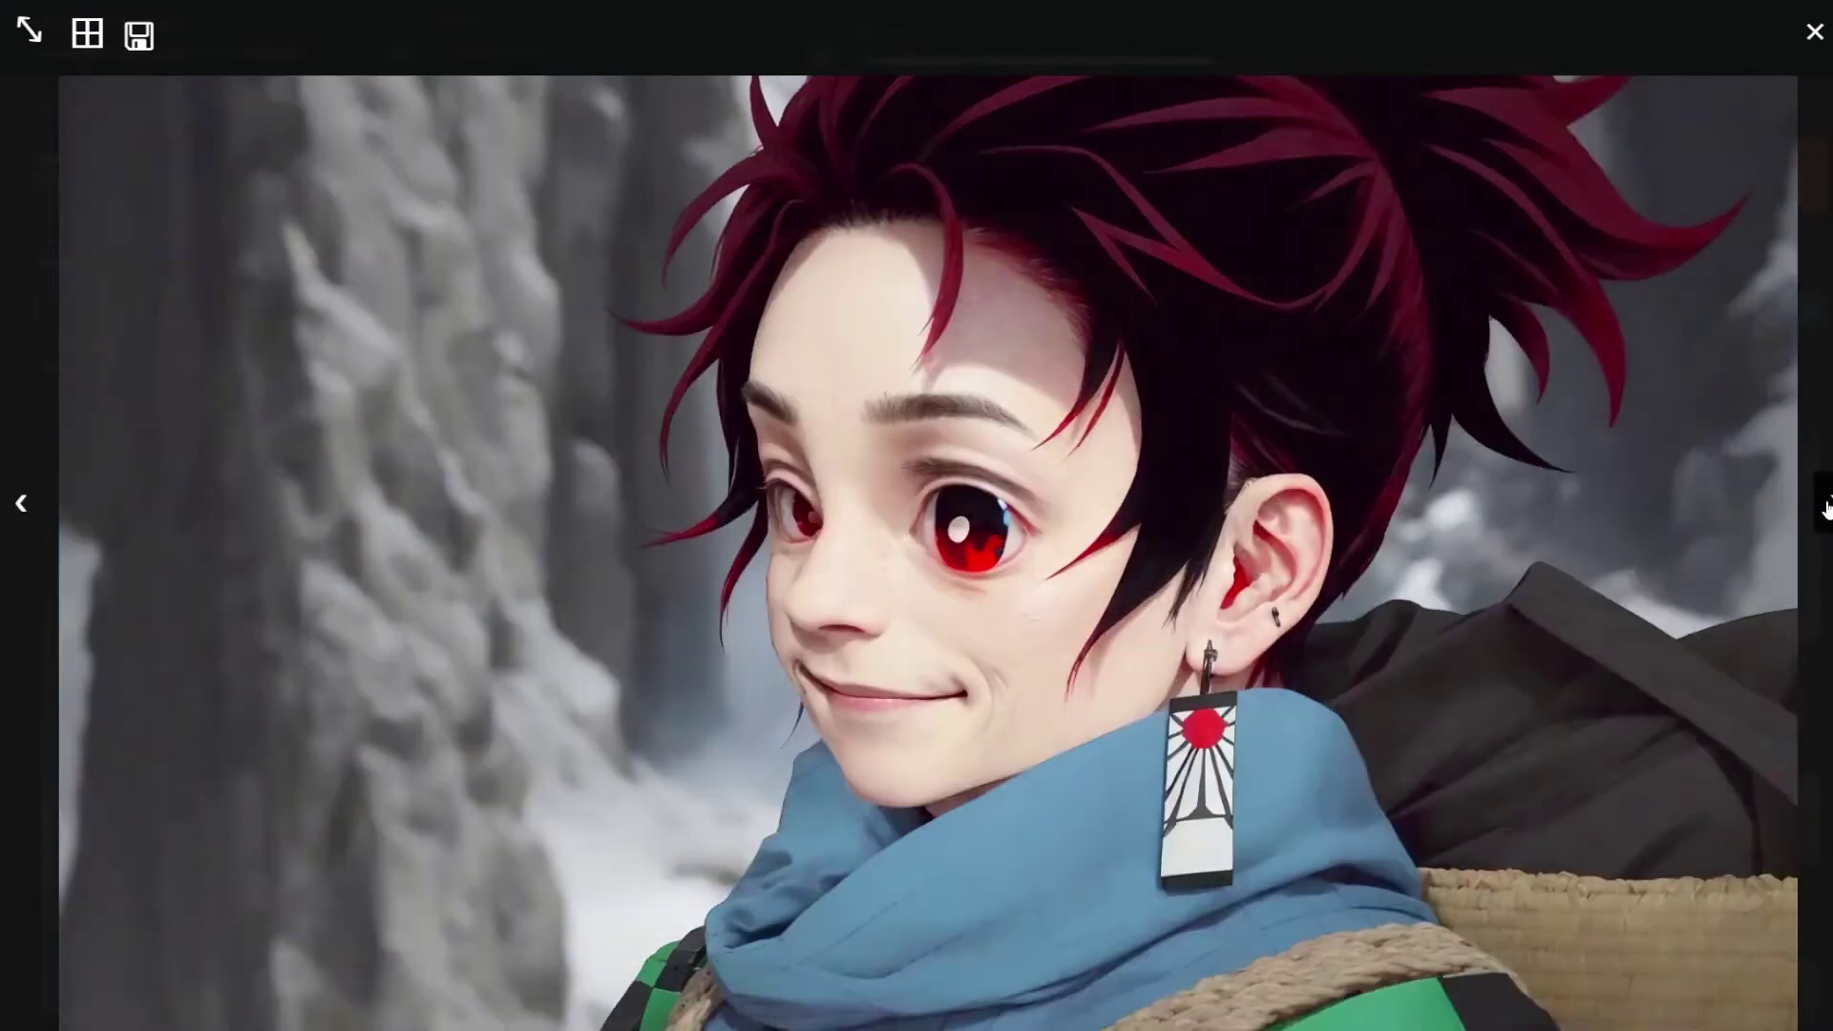
click(1824, 506)
click(1824, 506)
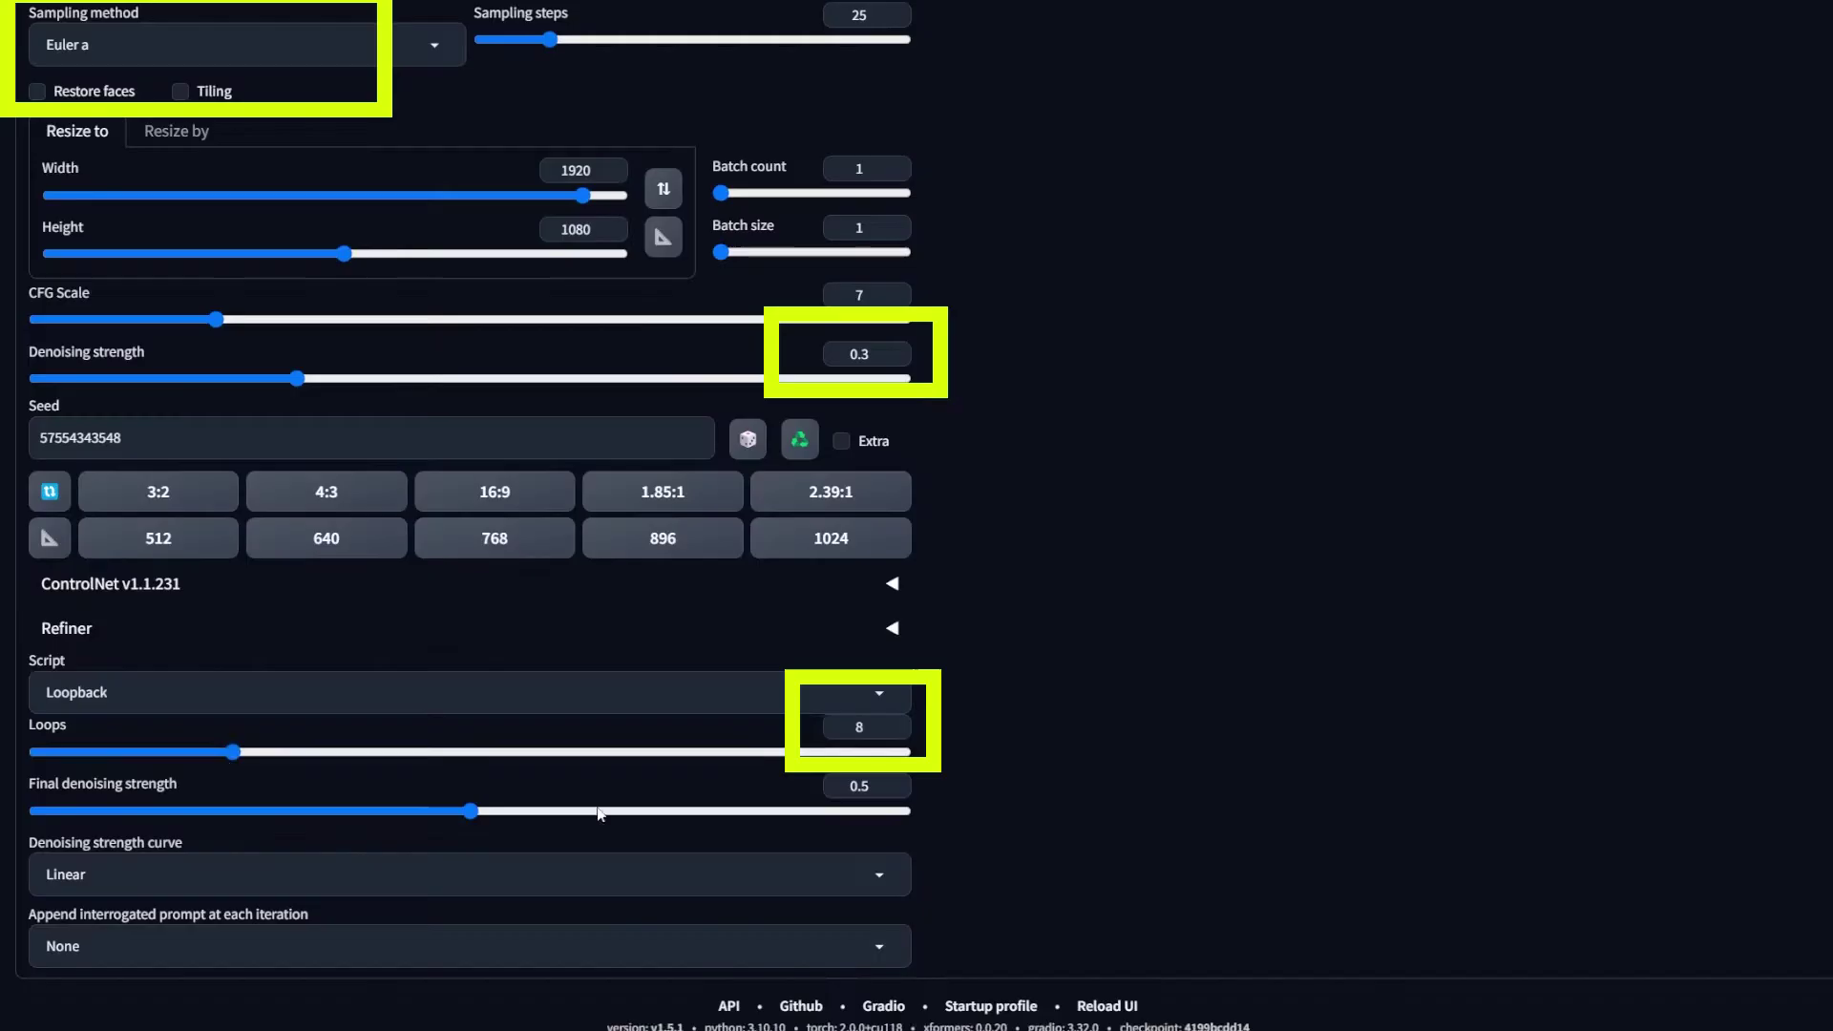
Raise Loops to 10 and browse the new results full-screen.
drag(114, 751, 286, 753)
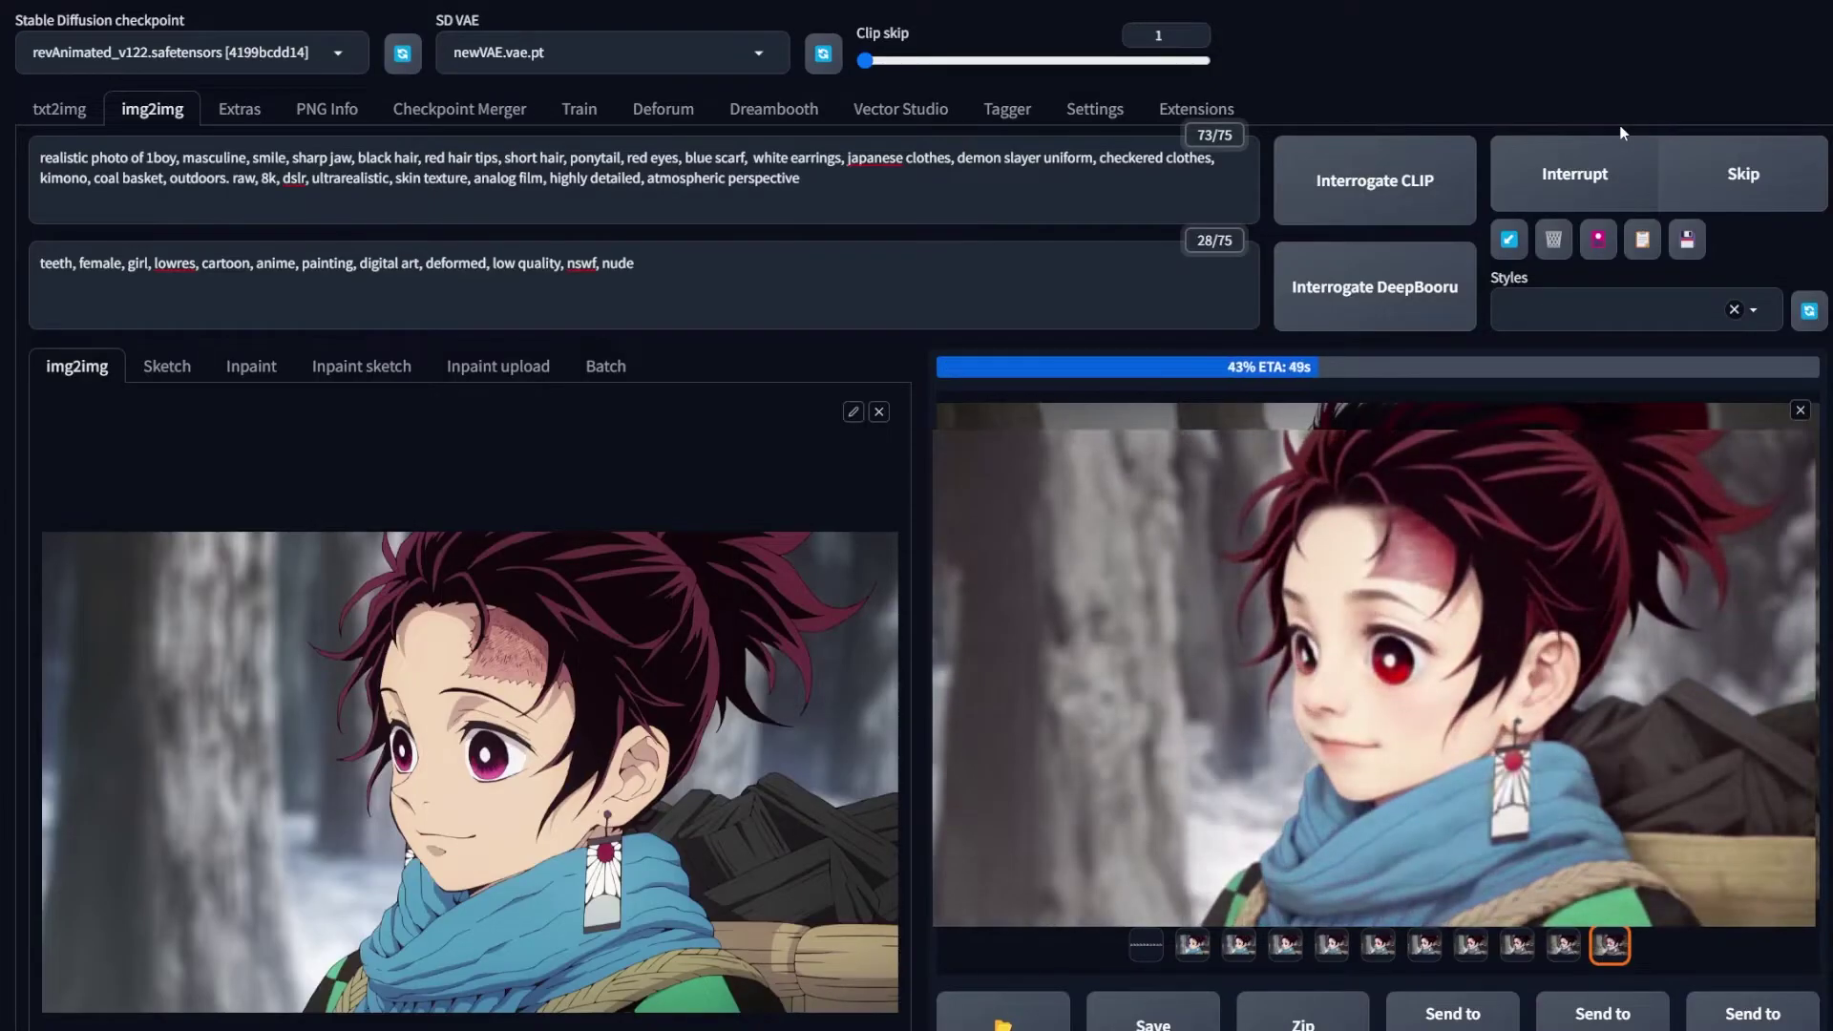
click(1301, 516)
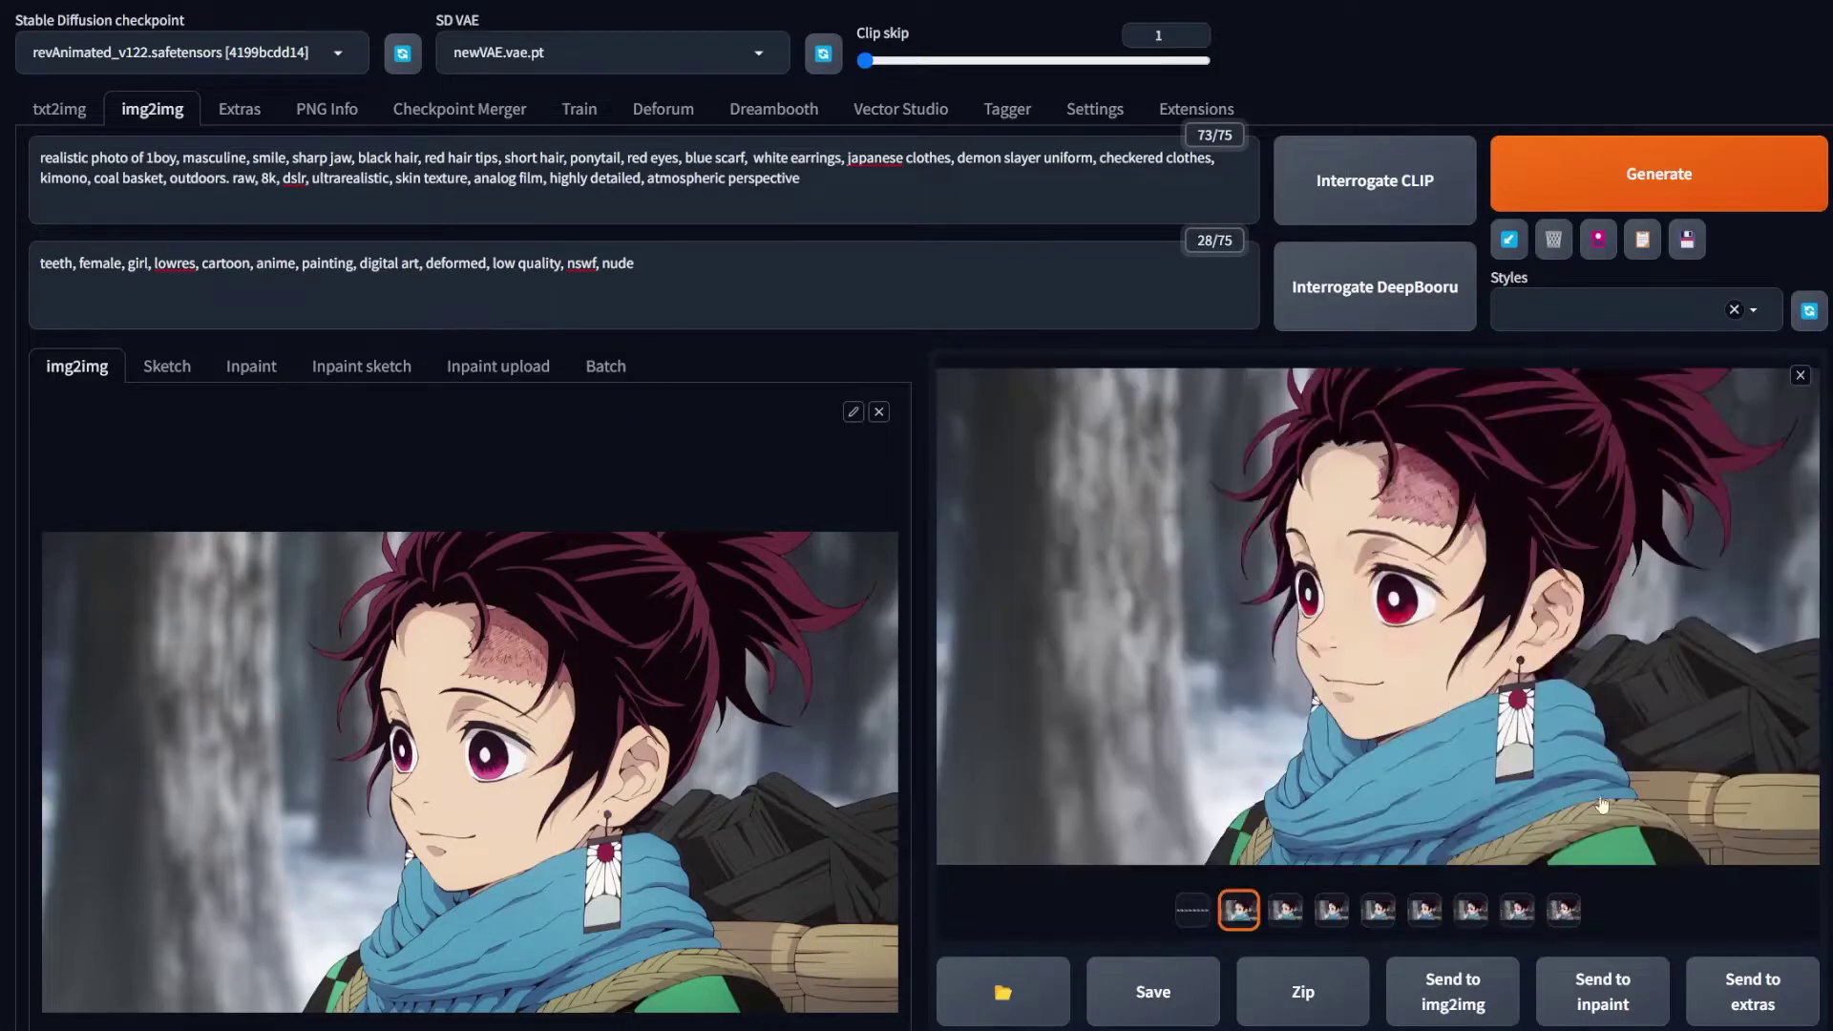
click(1601, 805)
key(Right)
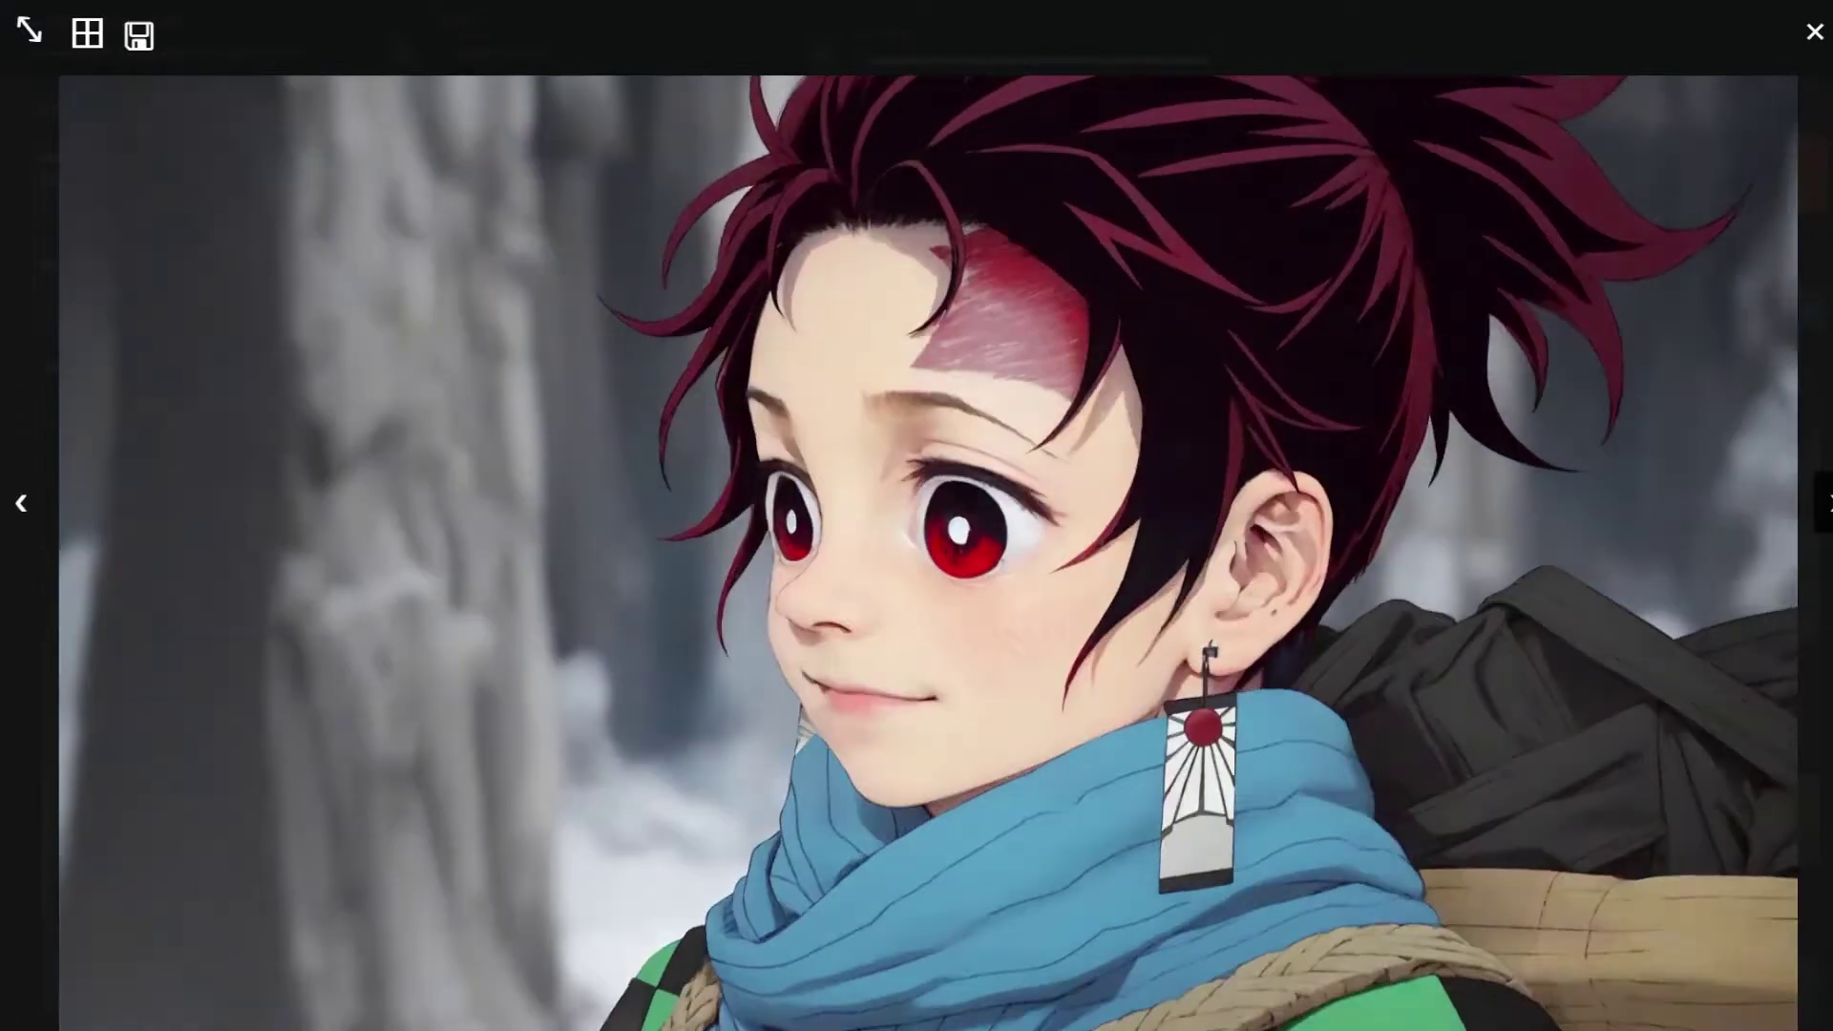
key(Right)
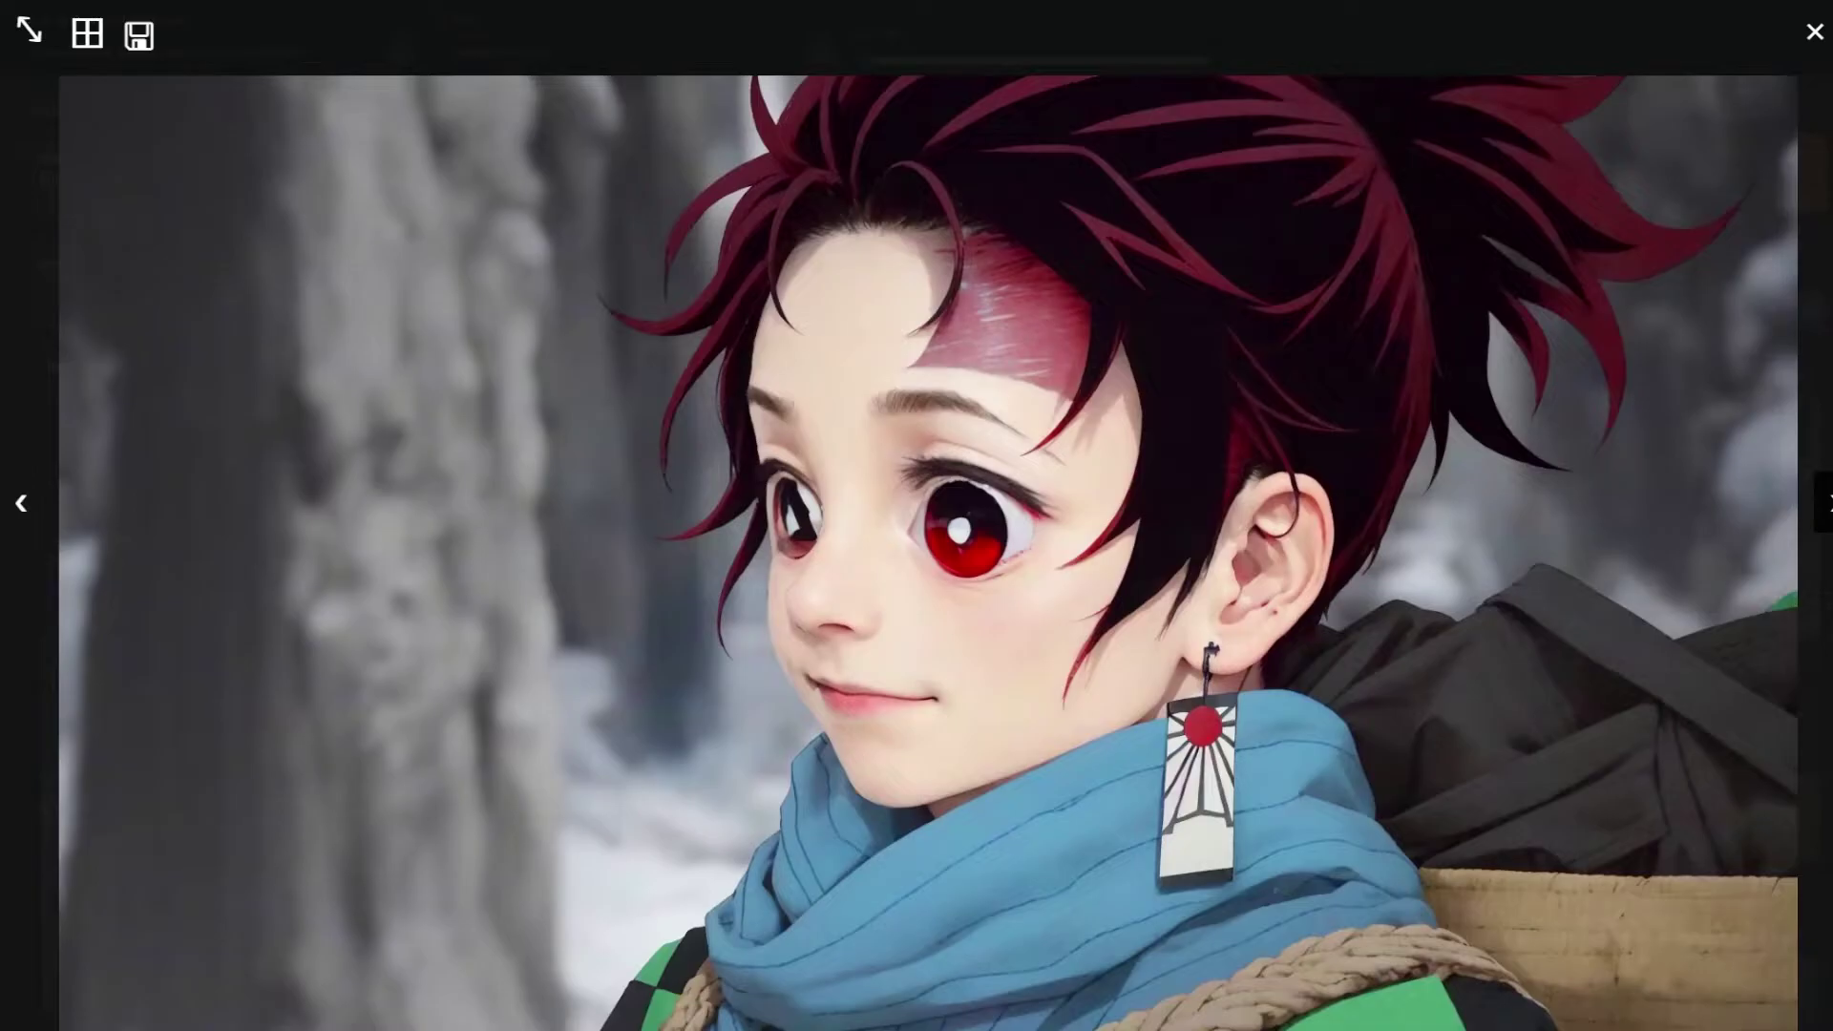
key(Right)
key(Right)
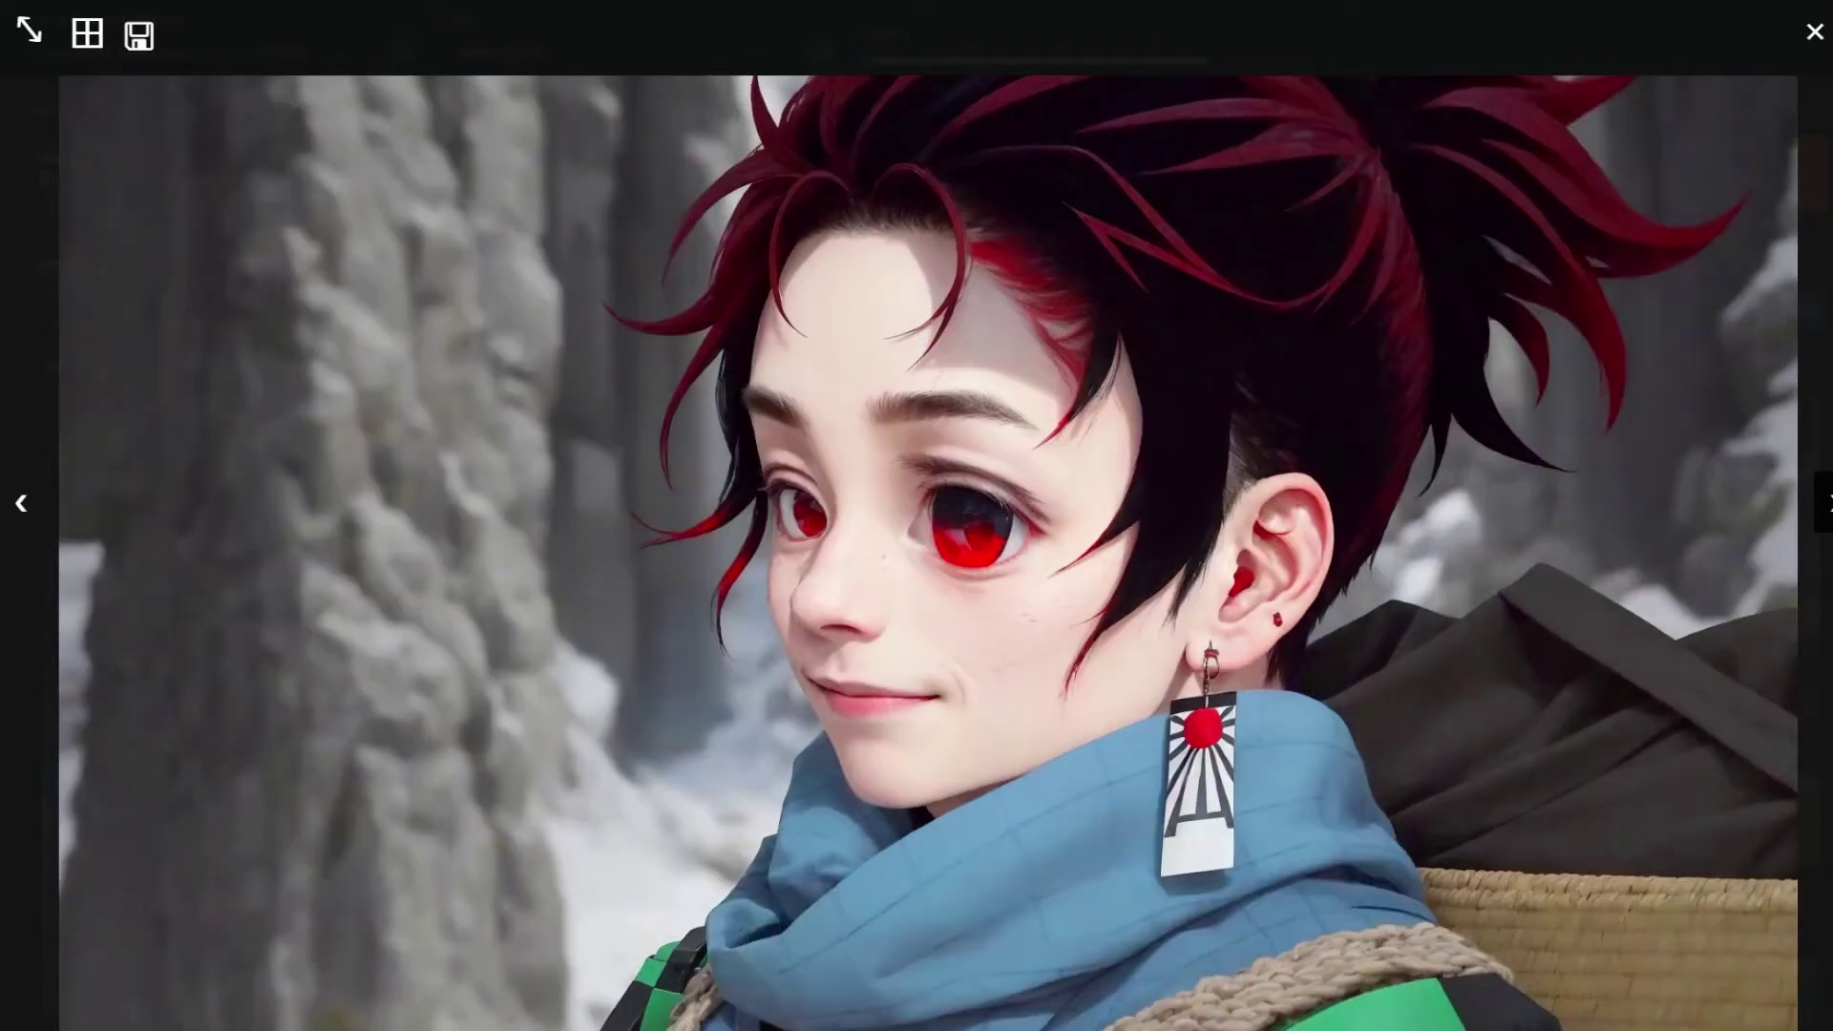
key(Right)
key(Right)
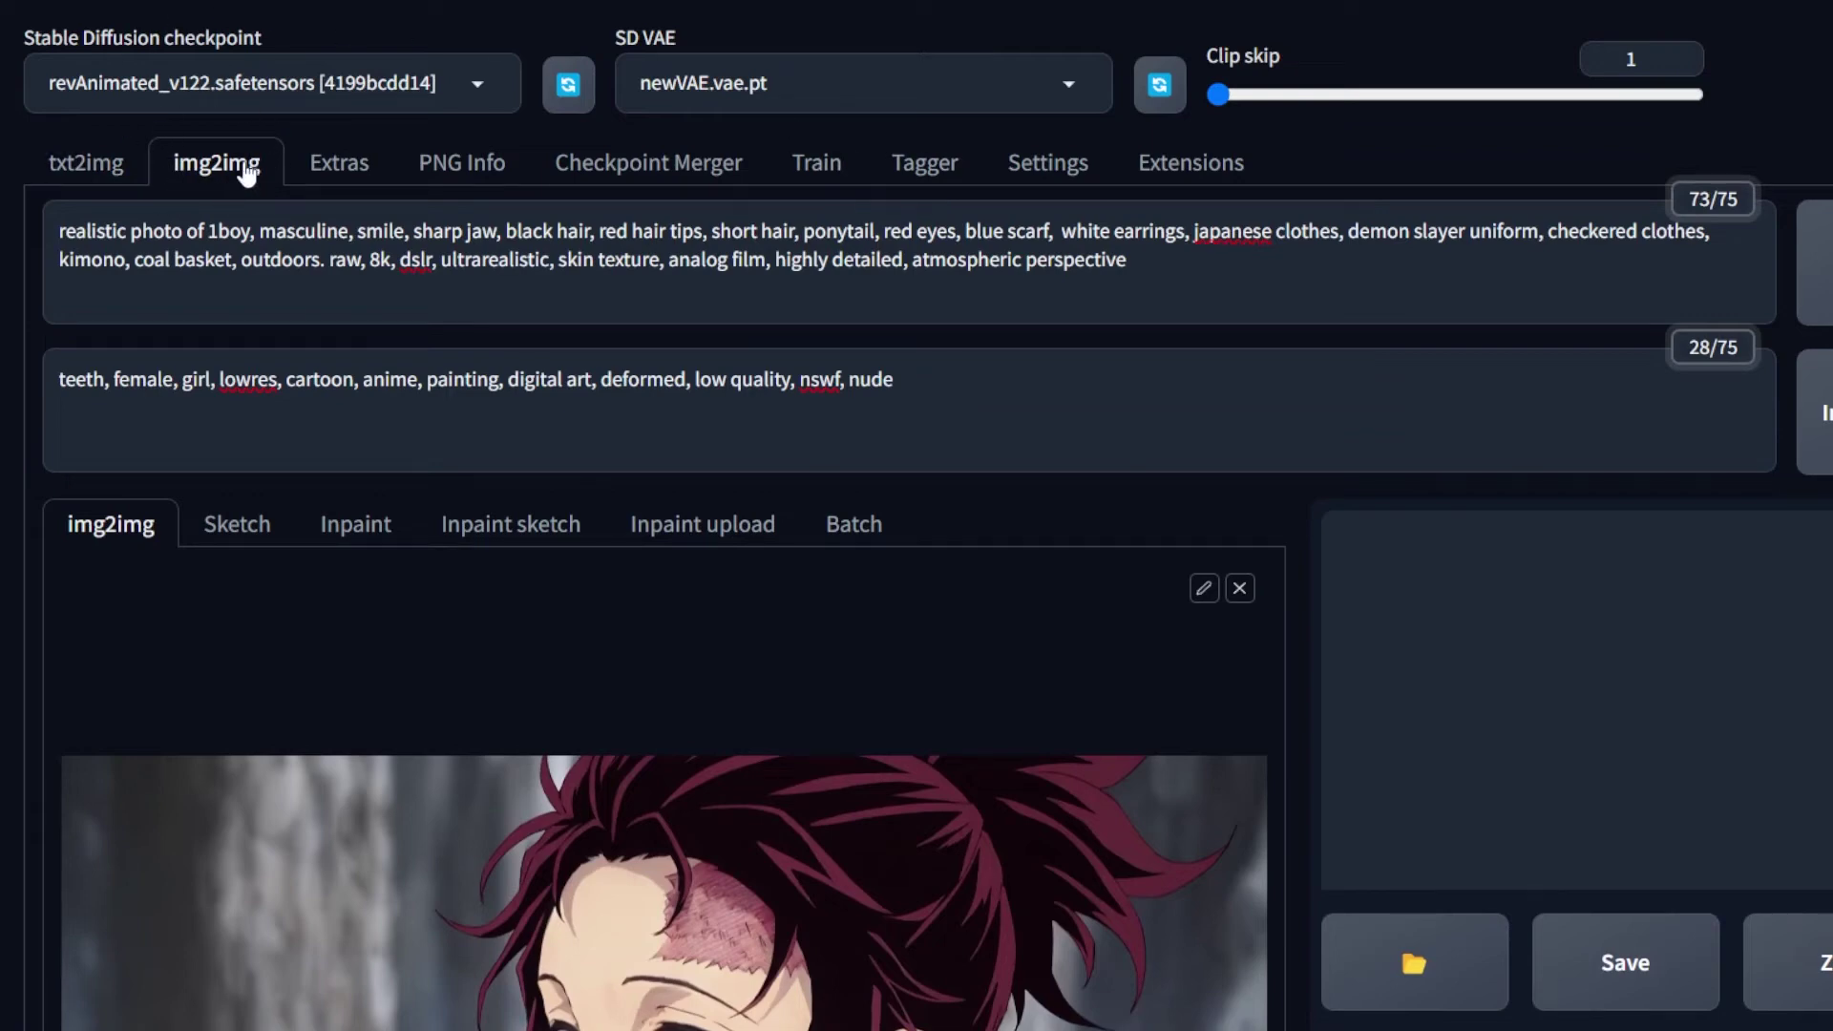
Highlight the positive and negative prompts and adjust the denoising strength slider.
drag(101, 231, 835, 253)
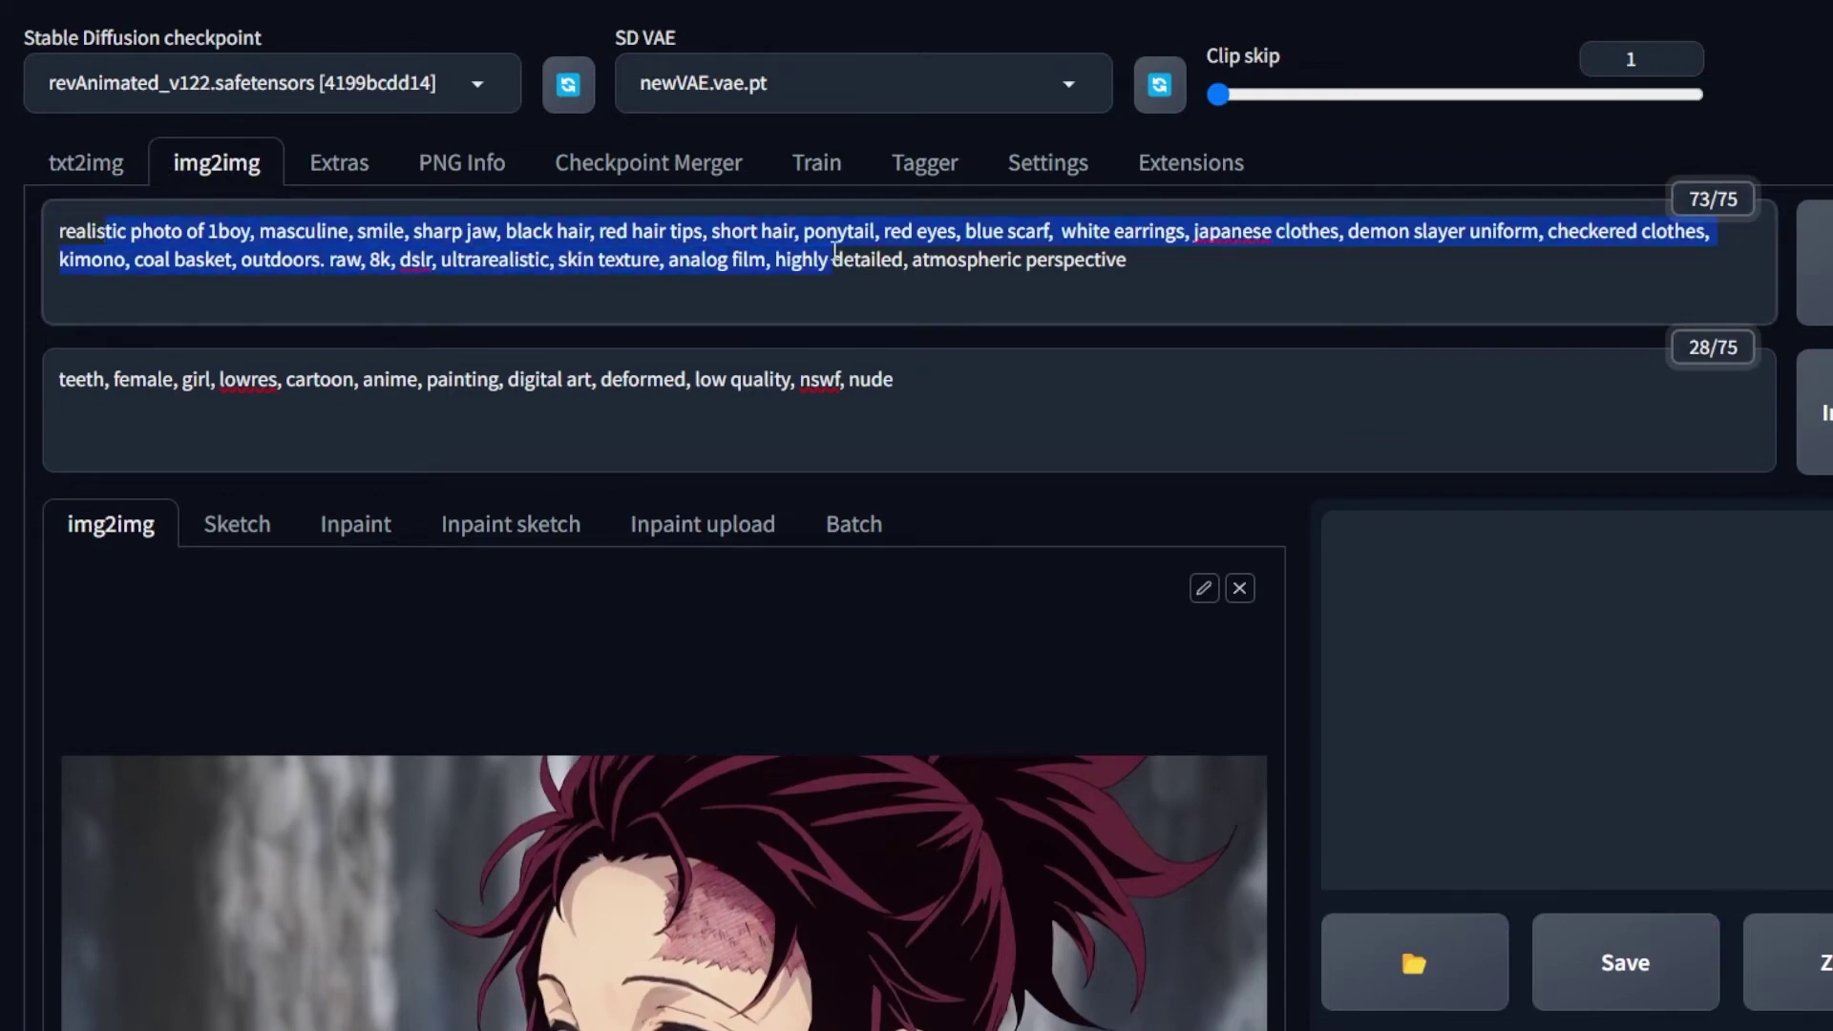
click(743, 379)
scroll(1208, 430, down, 2)
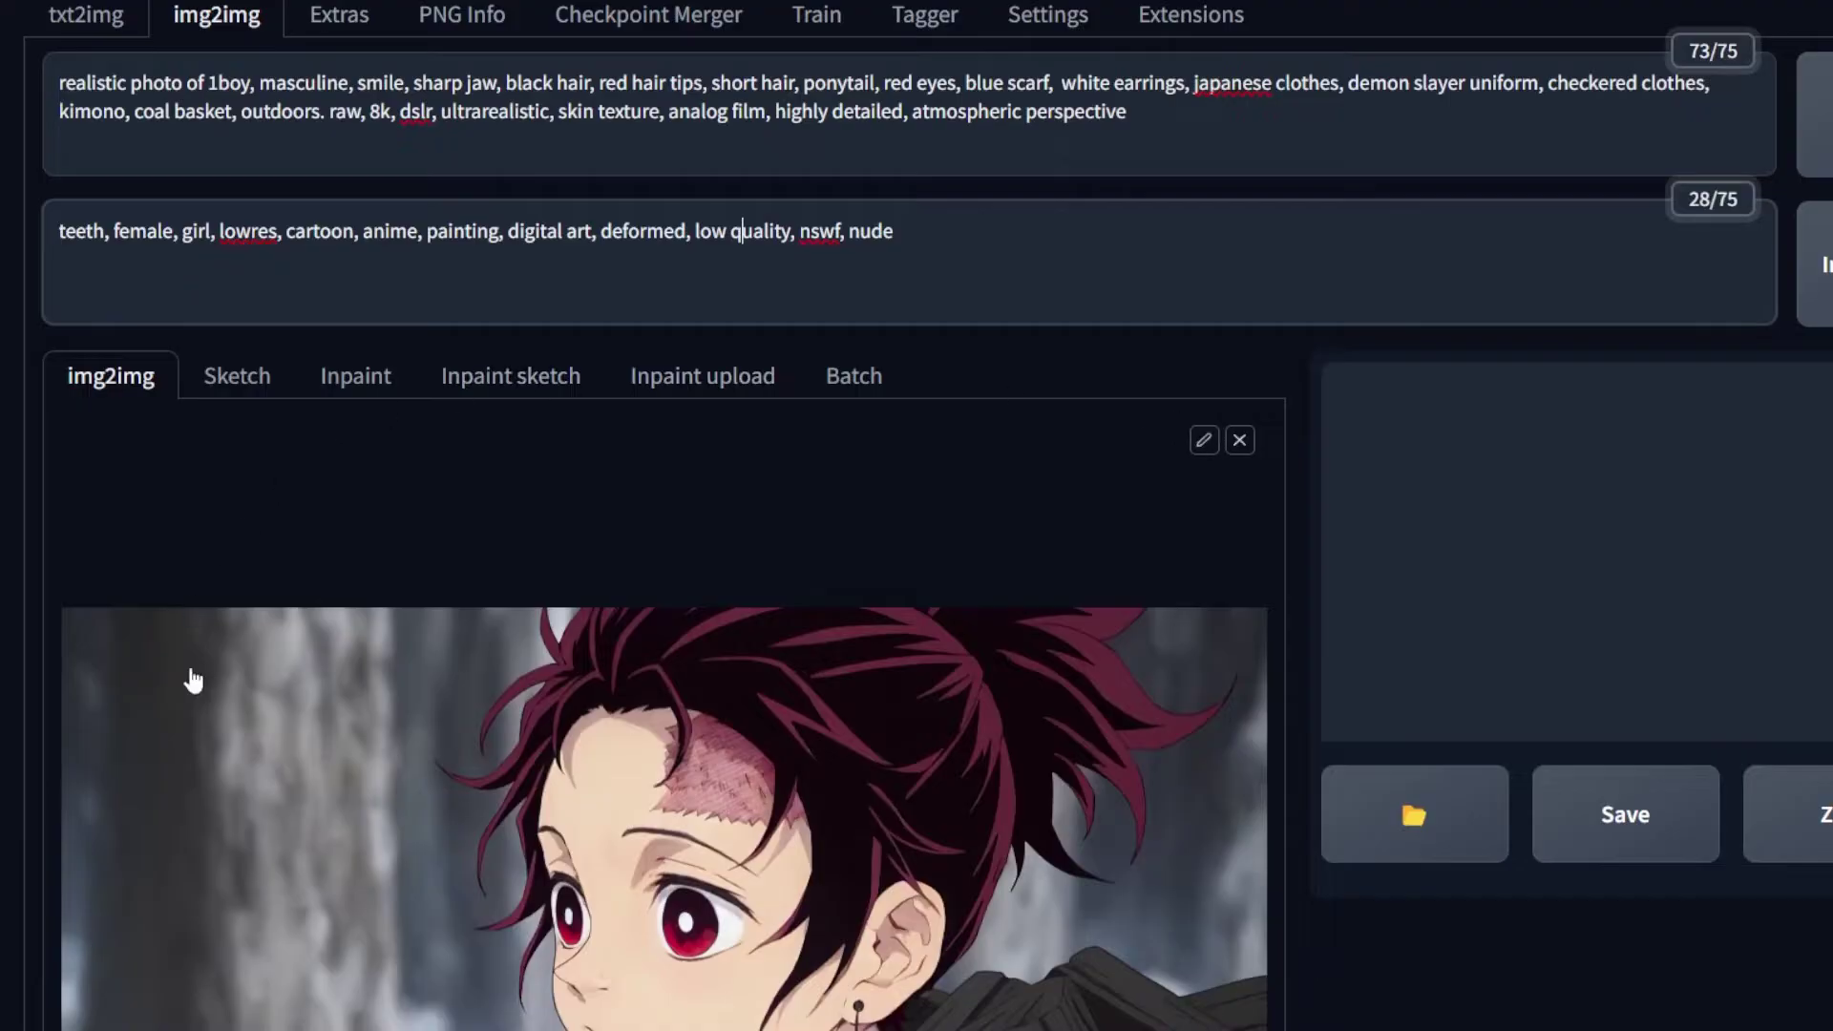
scroll(822, 818, down, 9)
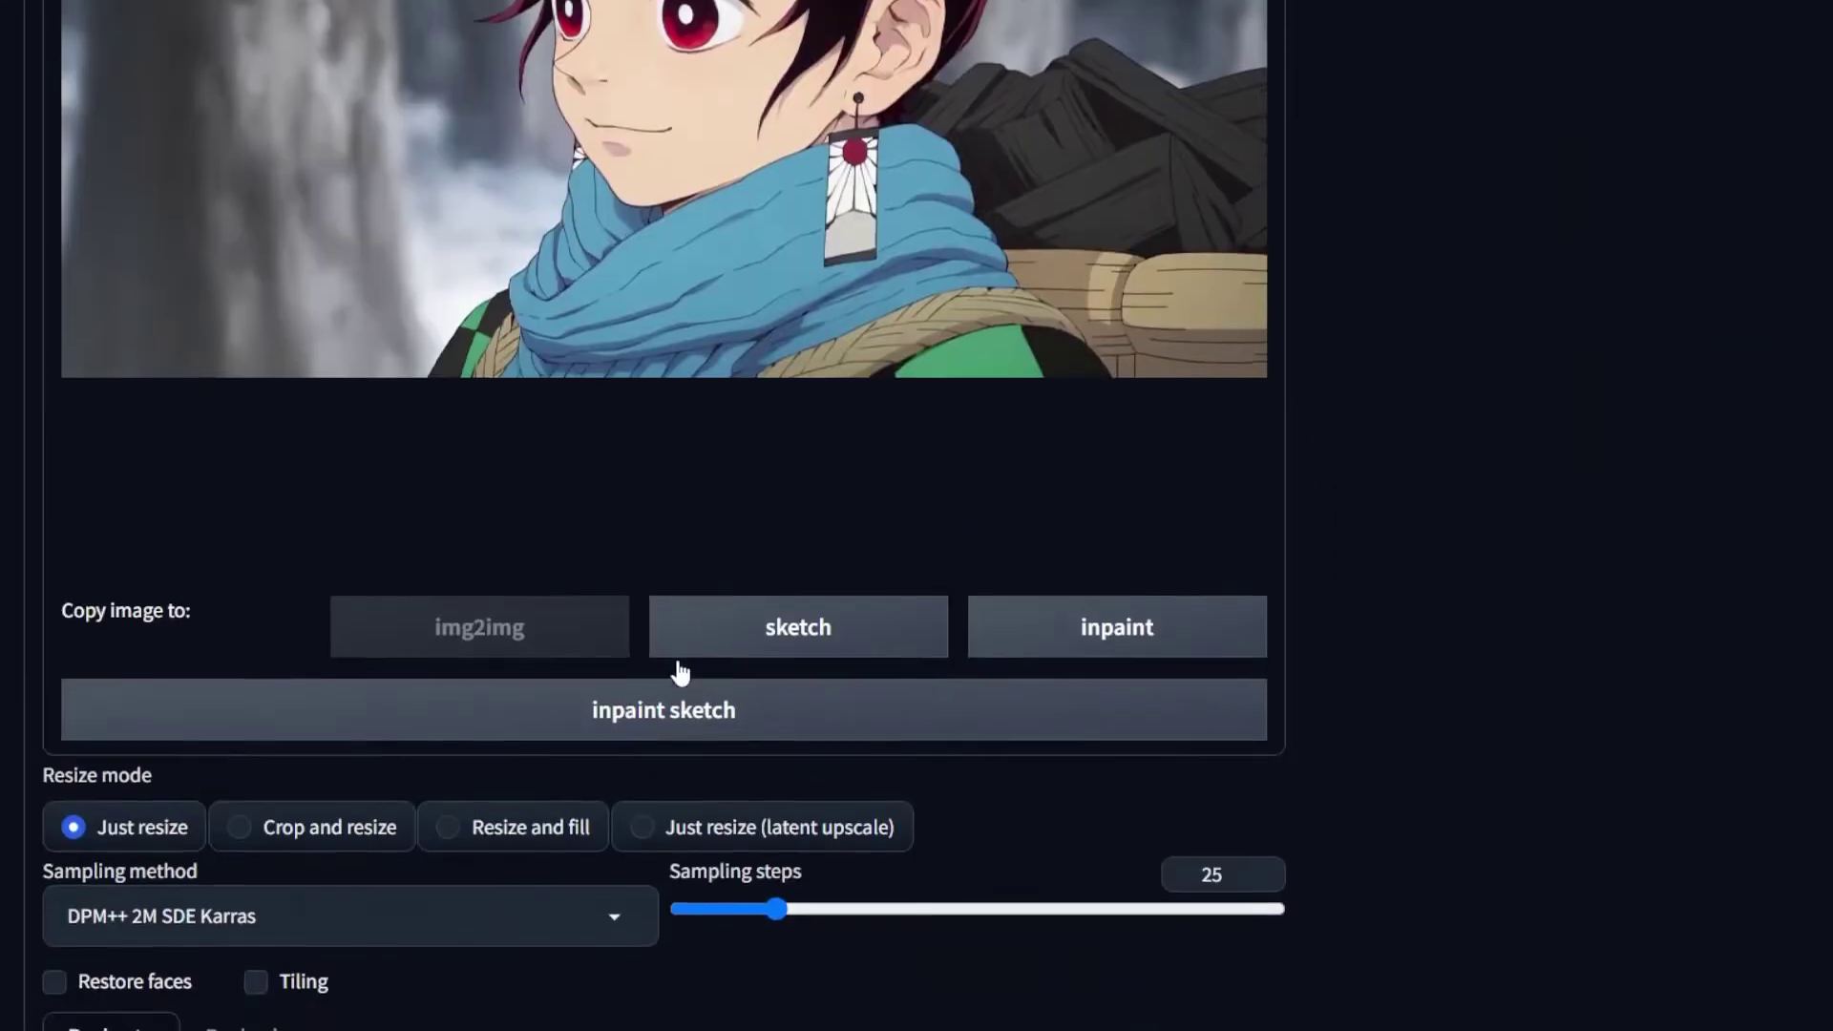
scroll(679, 673, down, 6)
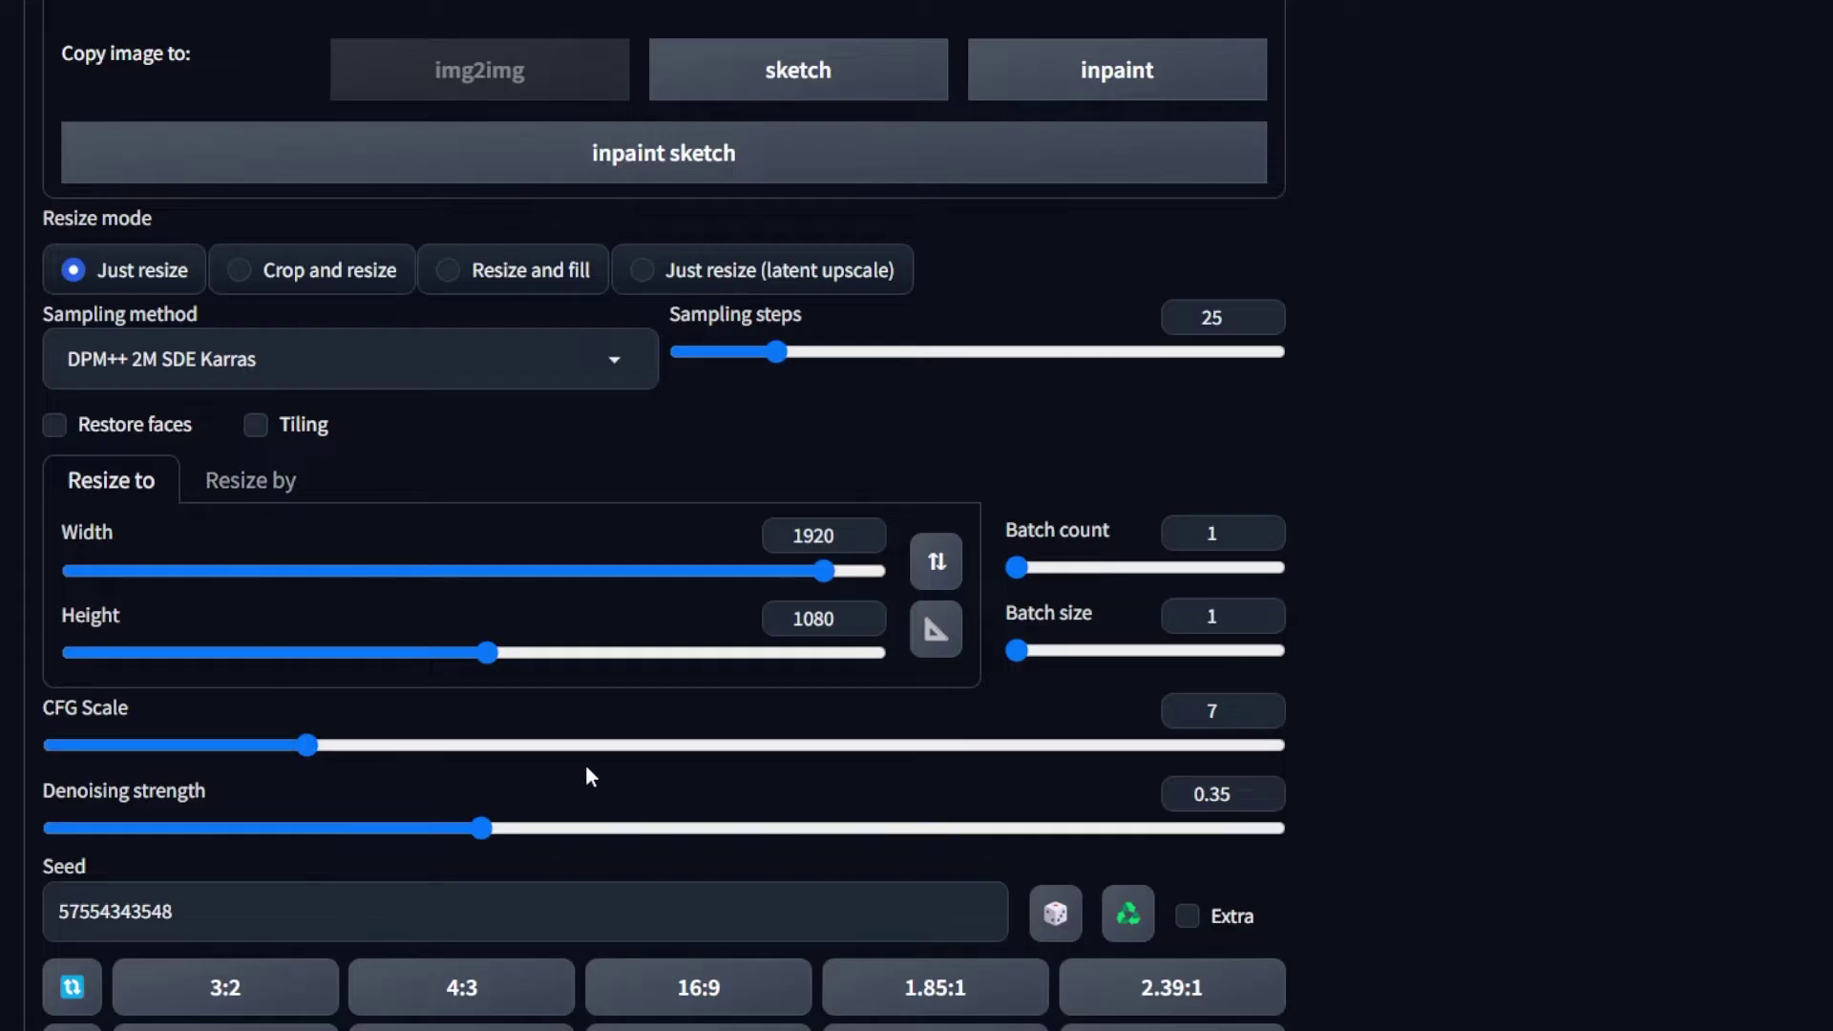
drag(483, 833, 623, 834)
Remove the Model hash override setting and bring up the script list.
scroll(1085, 655, up, 15)
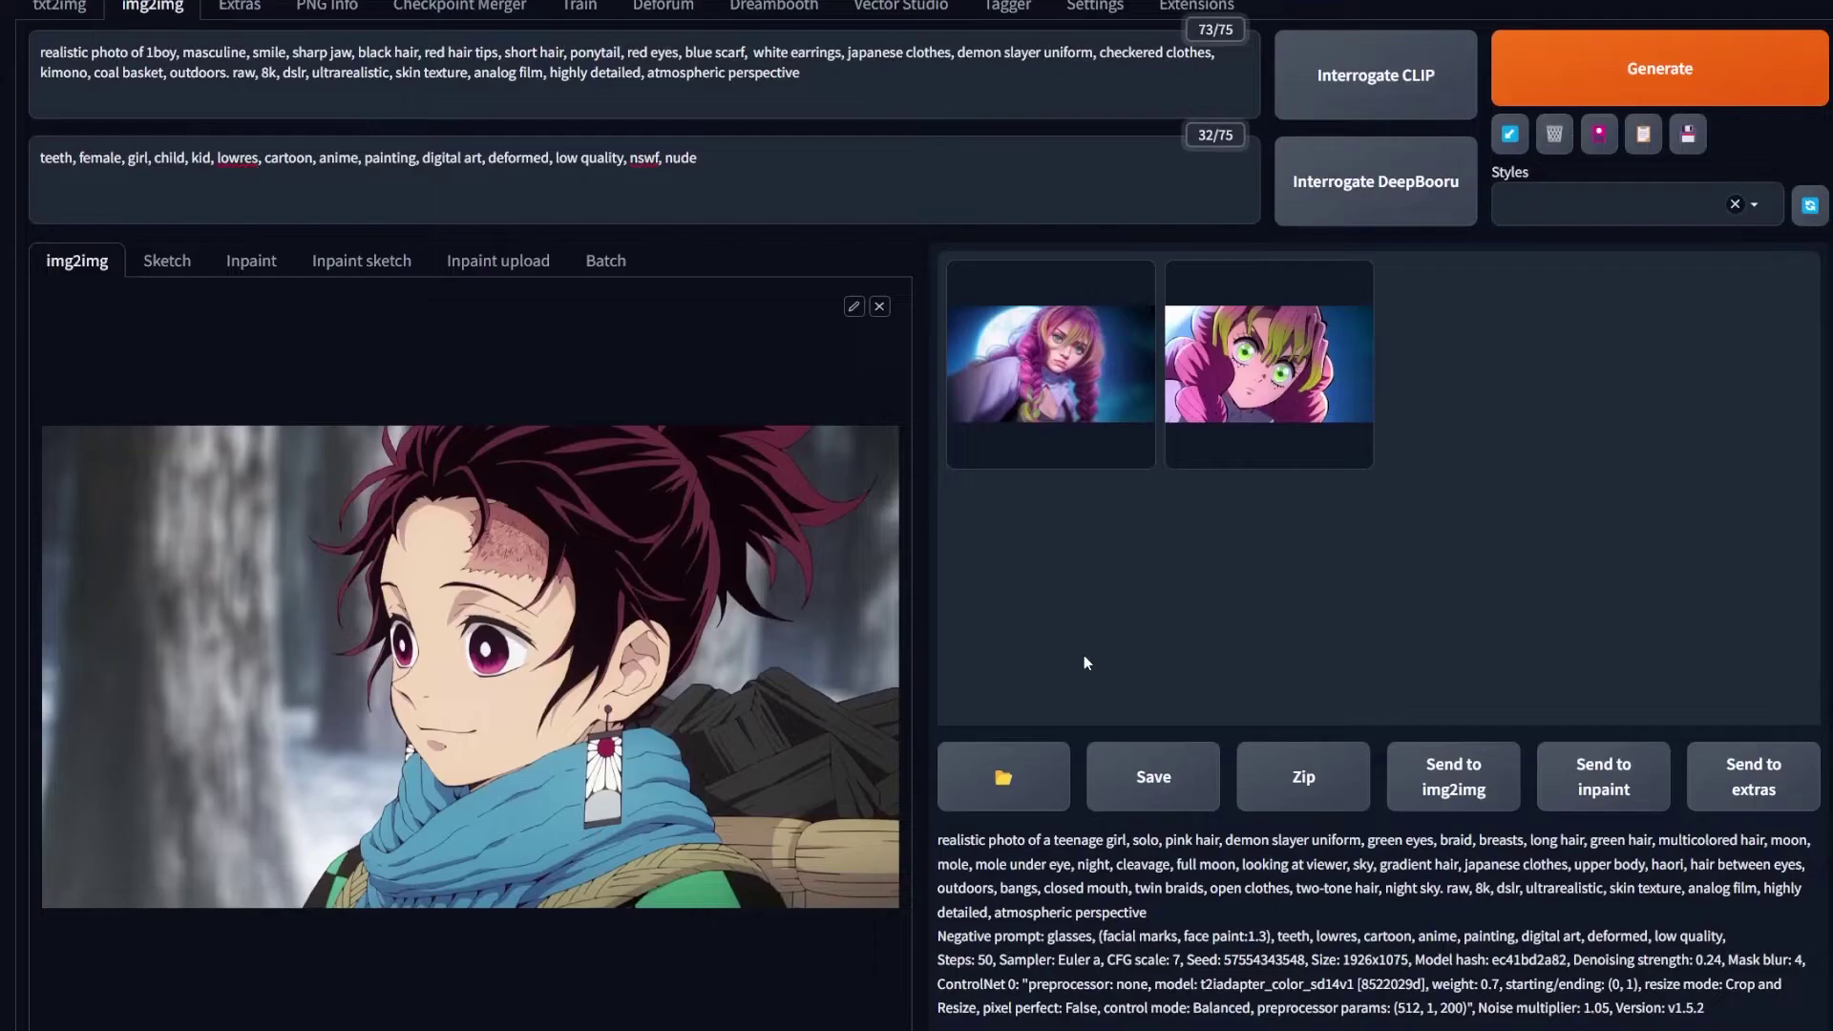
scroll(1085, 655, down, 1)
scroll(1084, 655, down, 5)
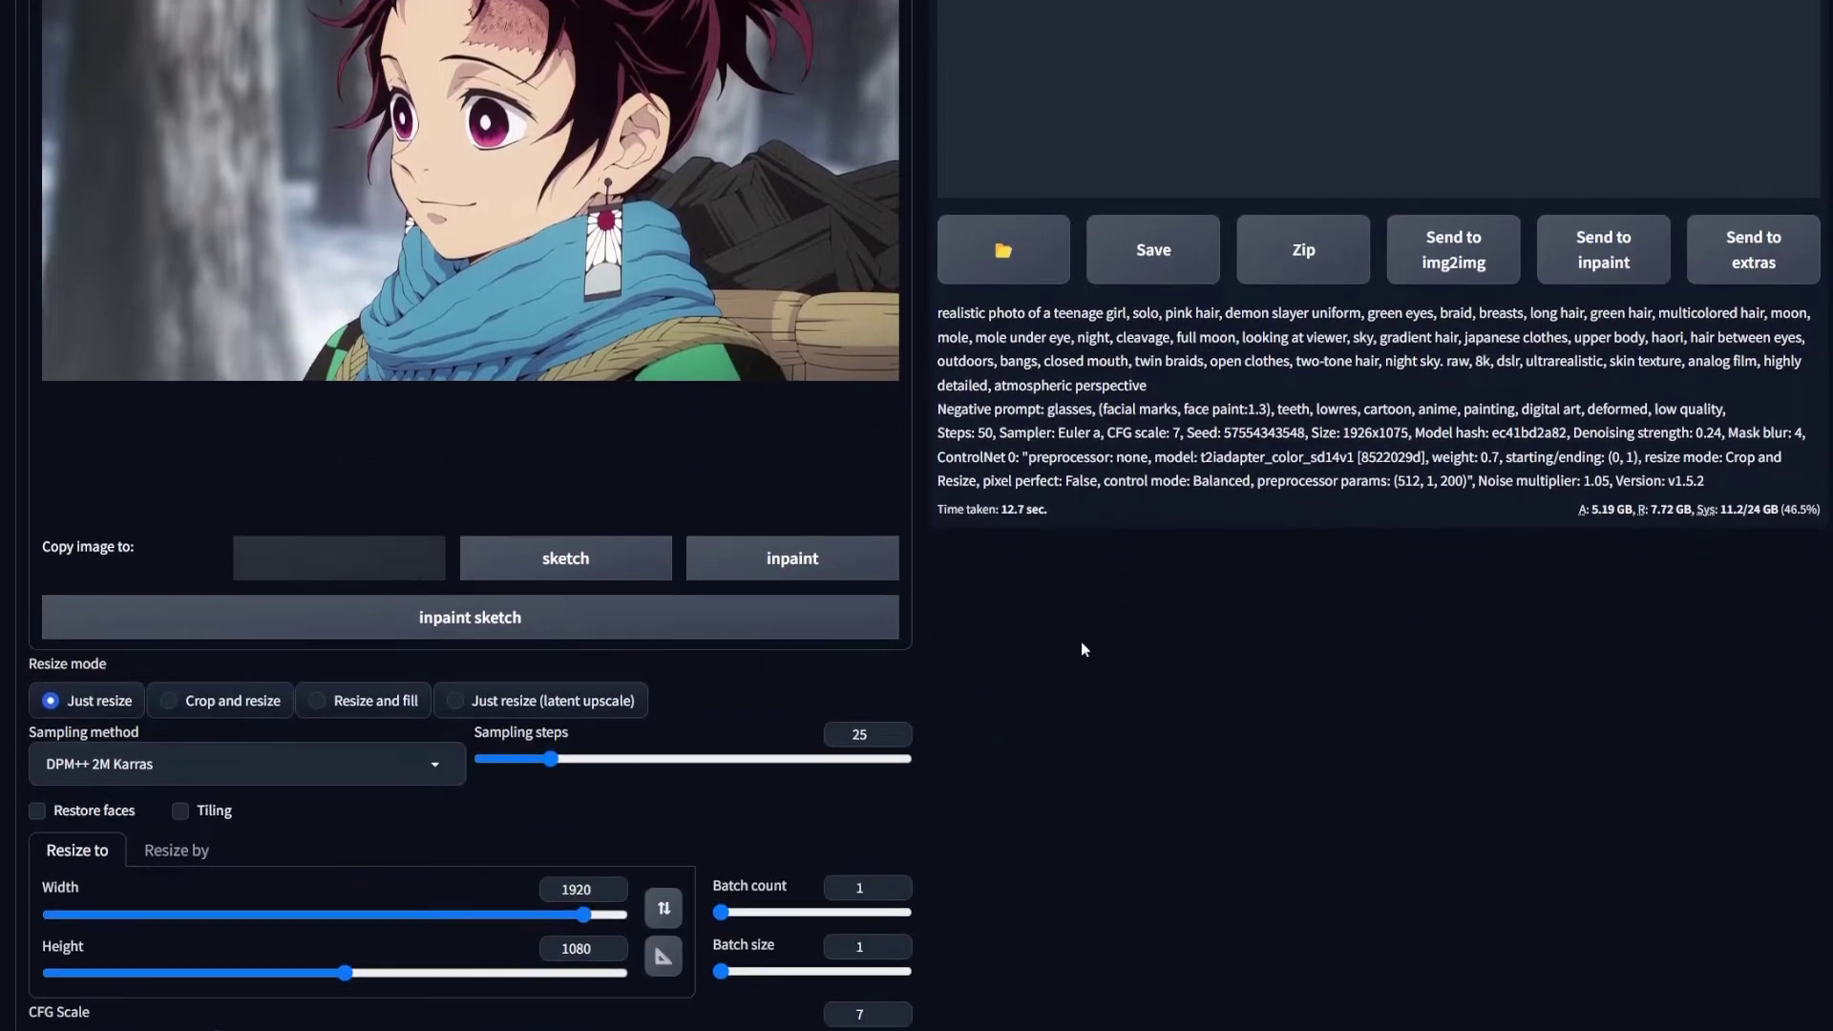
scroll(1082, 643, down, 2)
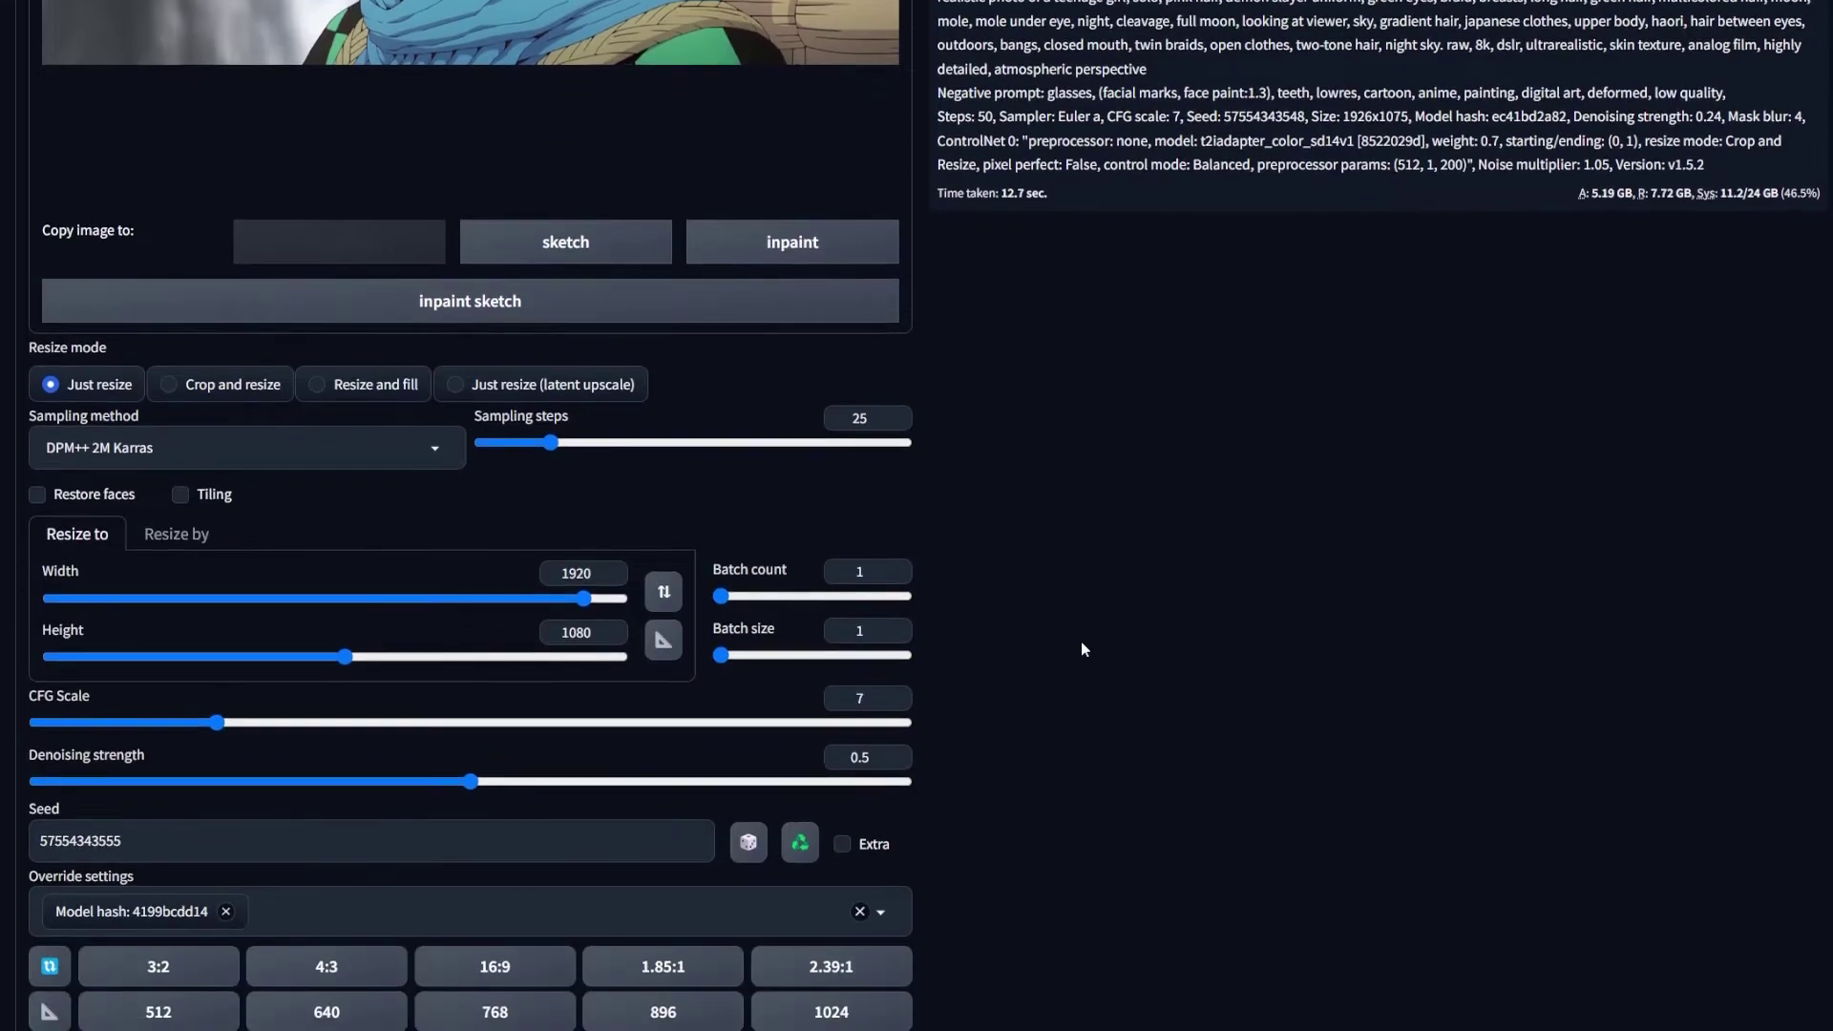
scroll(1081, 641, down, 3)
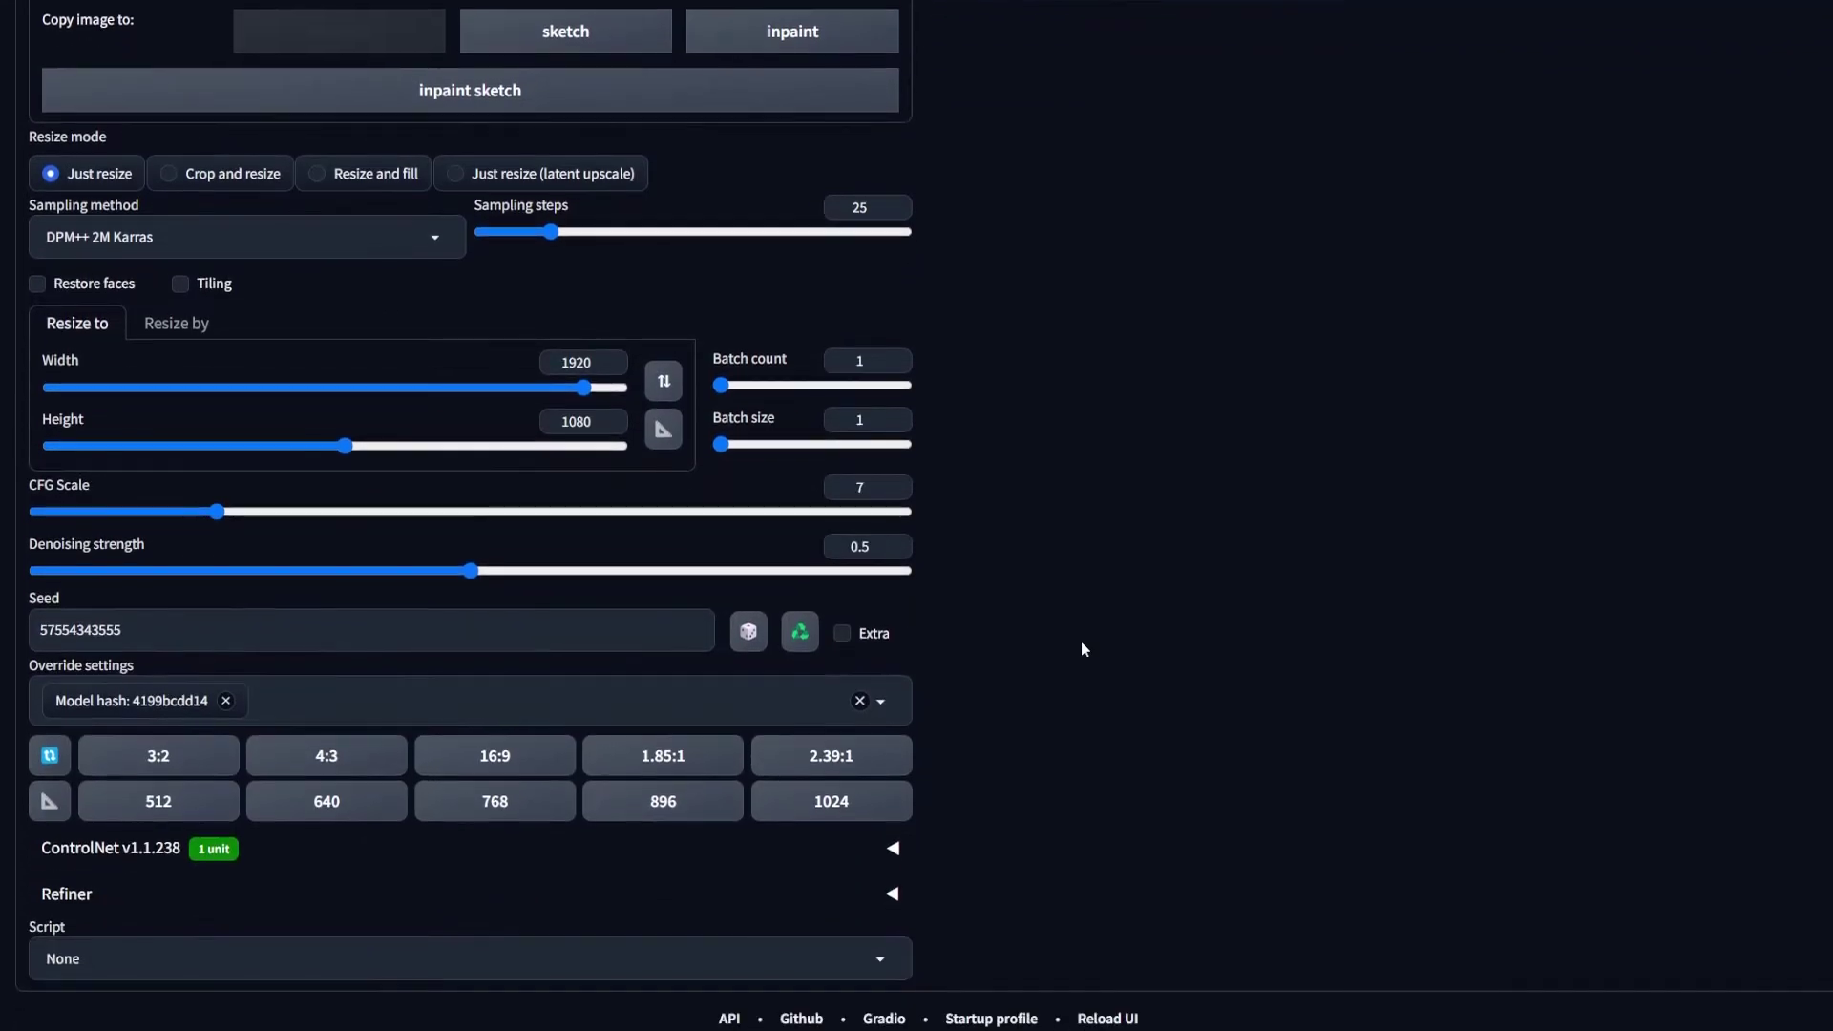
click(227, 669)
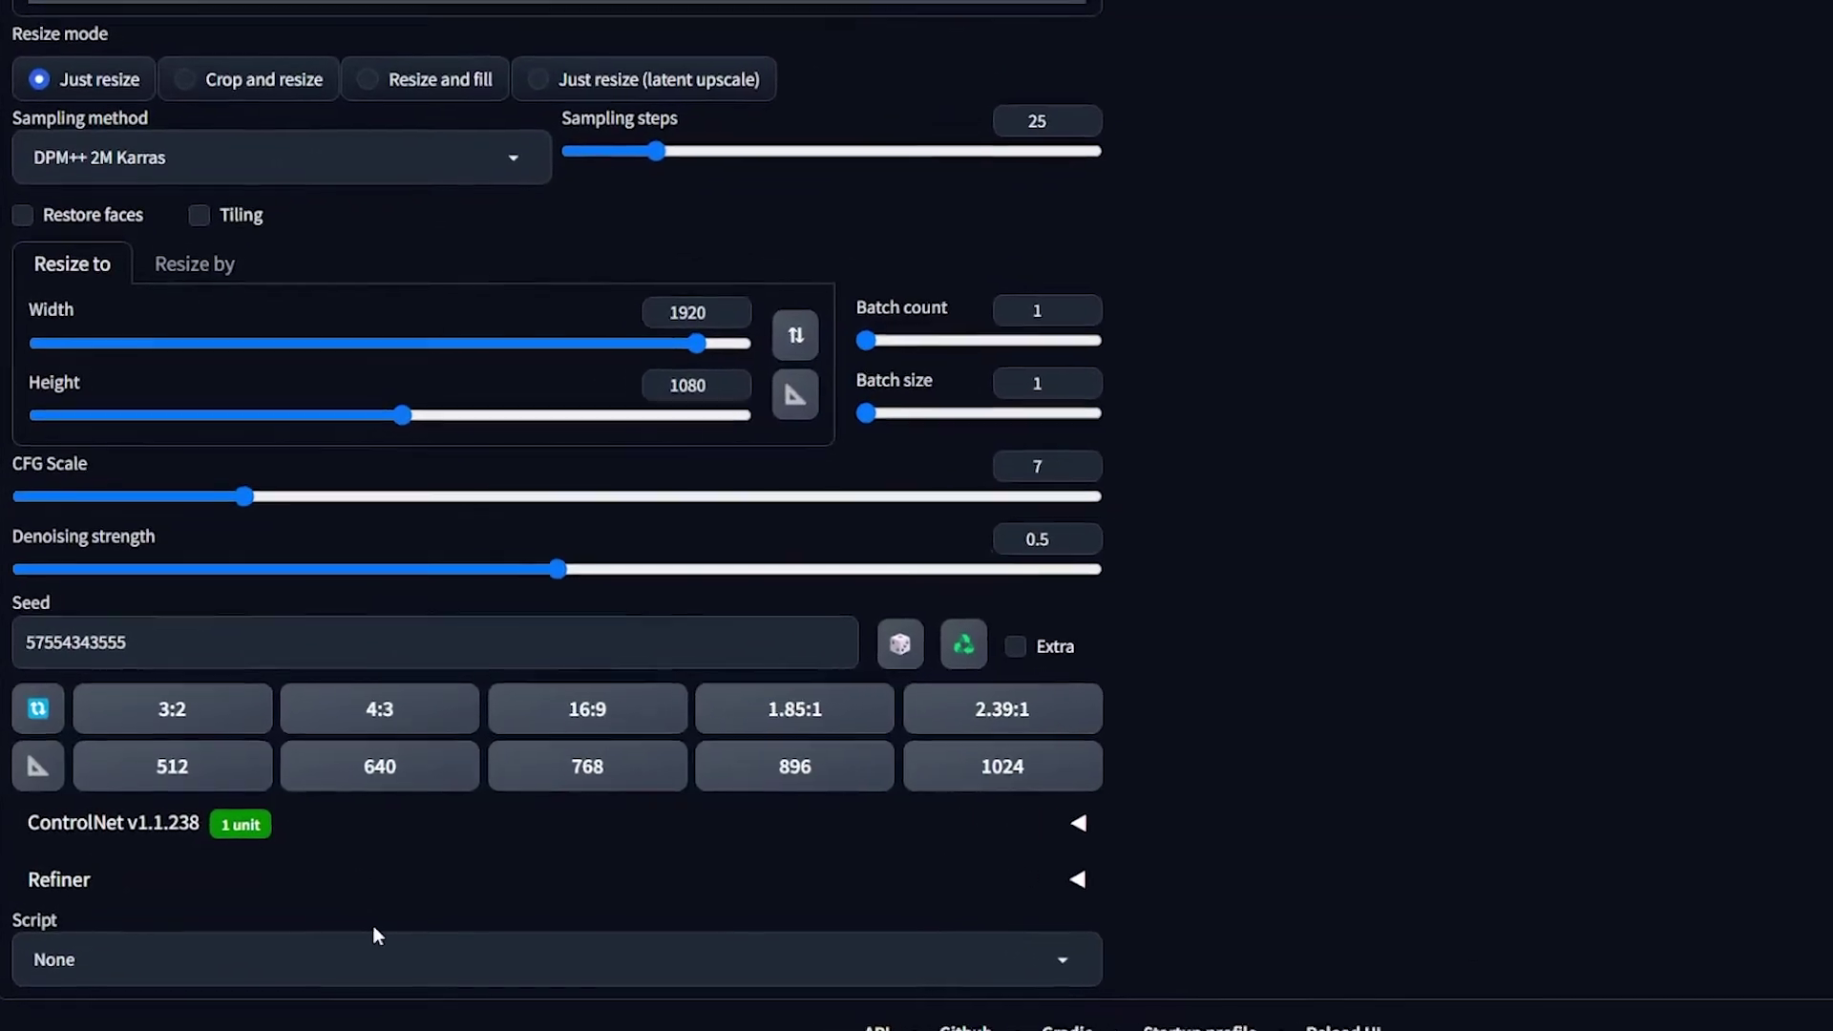
click(373, 952)
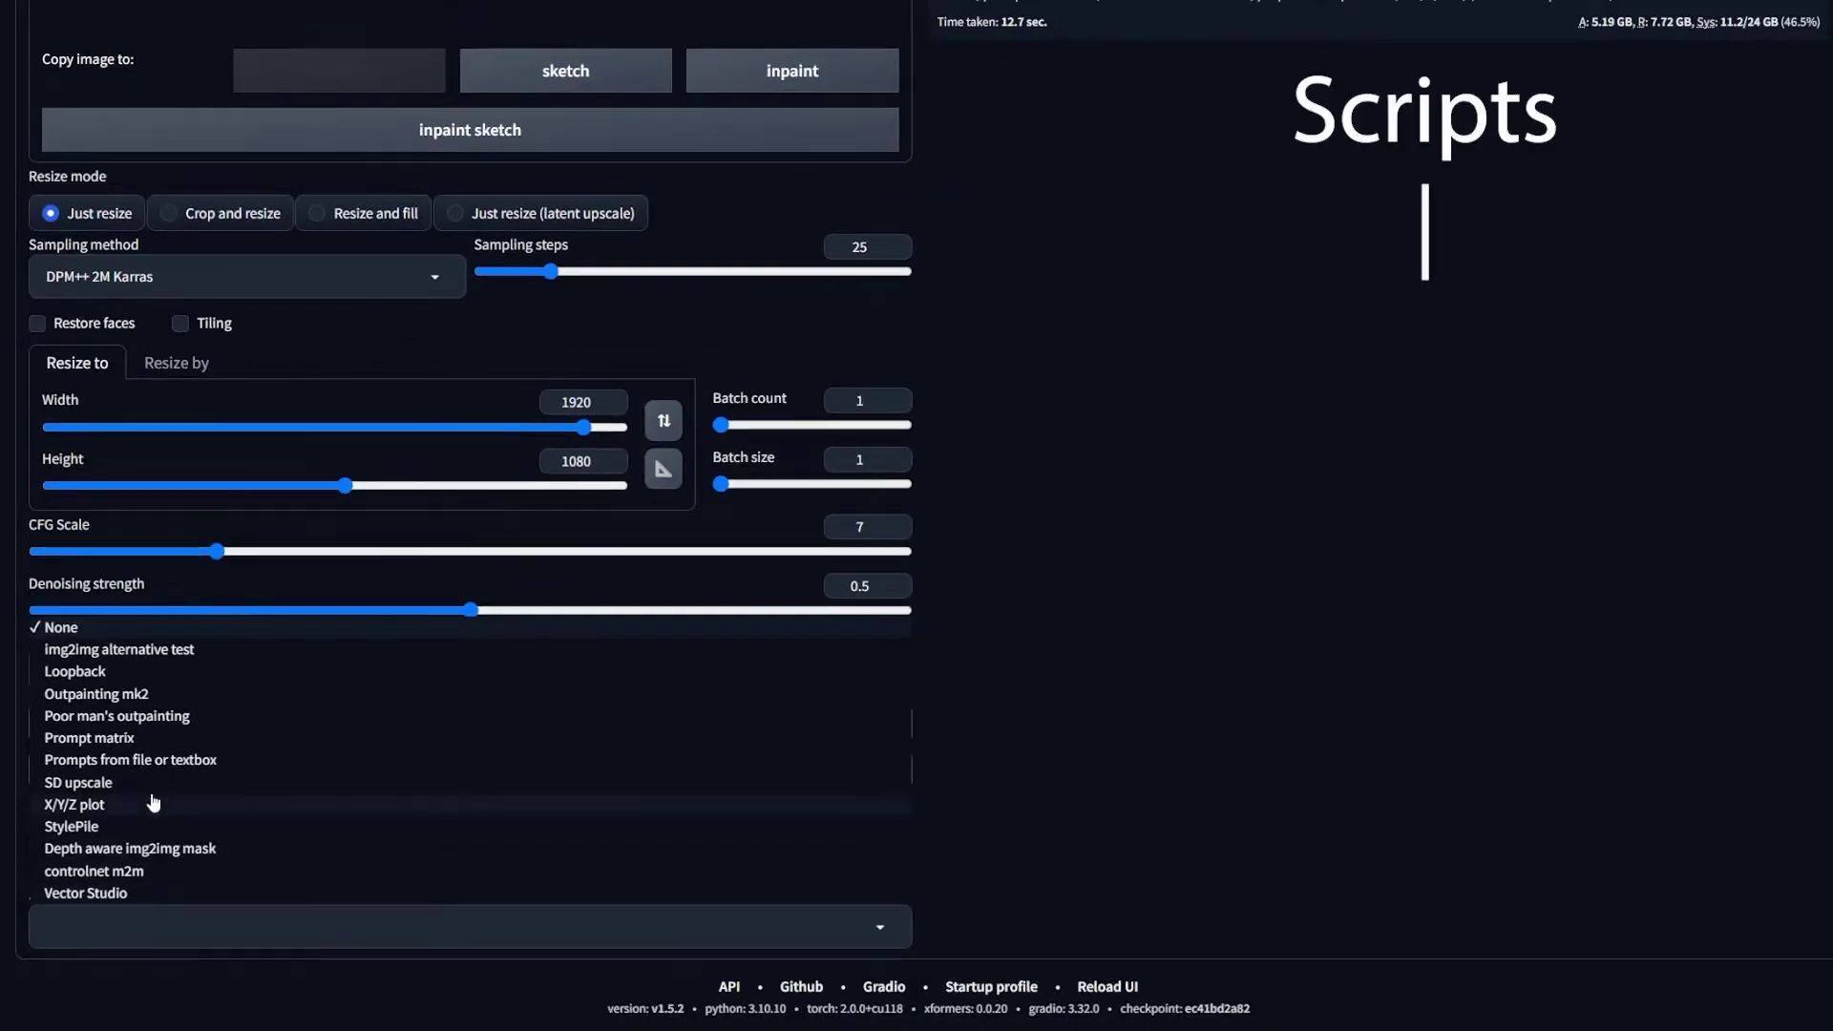
Choose X/Y/Z plot with X type Denoising and X values 0.1, 0.2 … 1.
click(296, 804)
scroll(292, 869, down, 2)
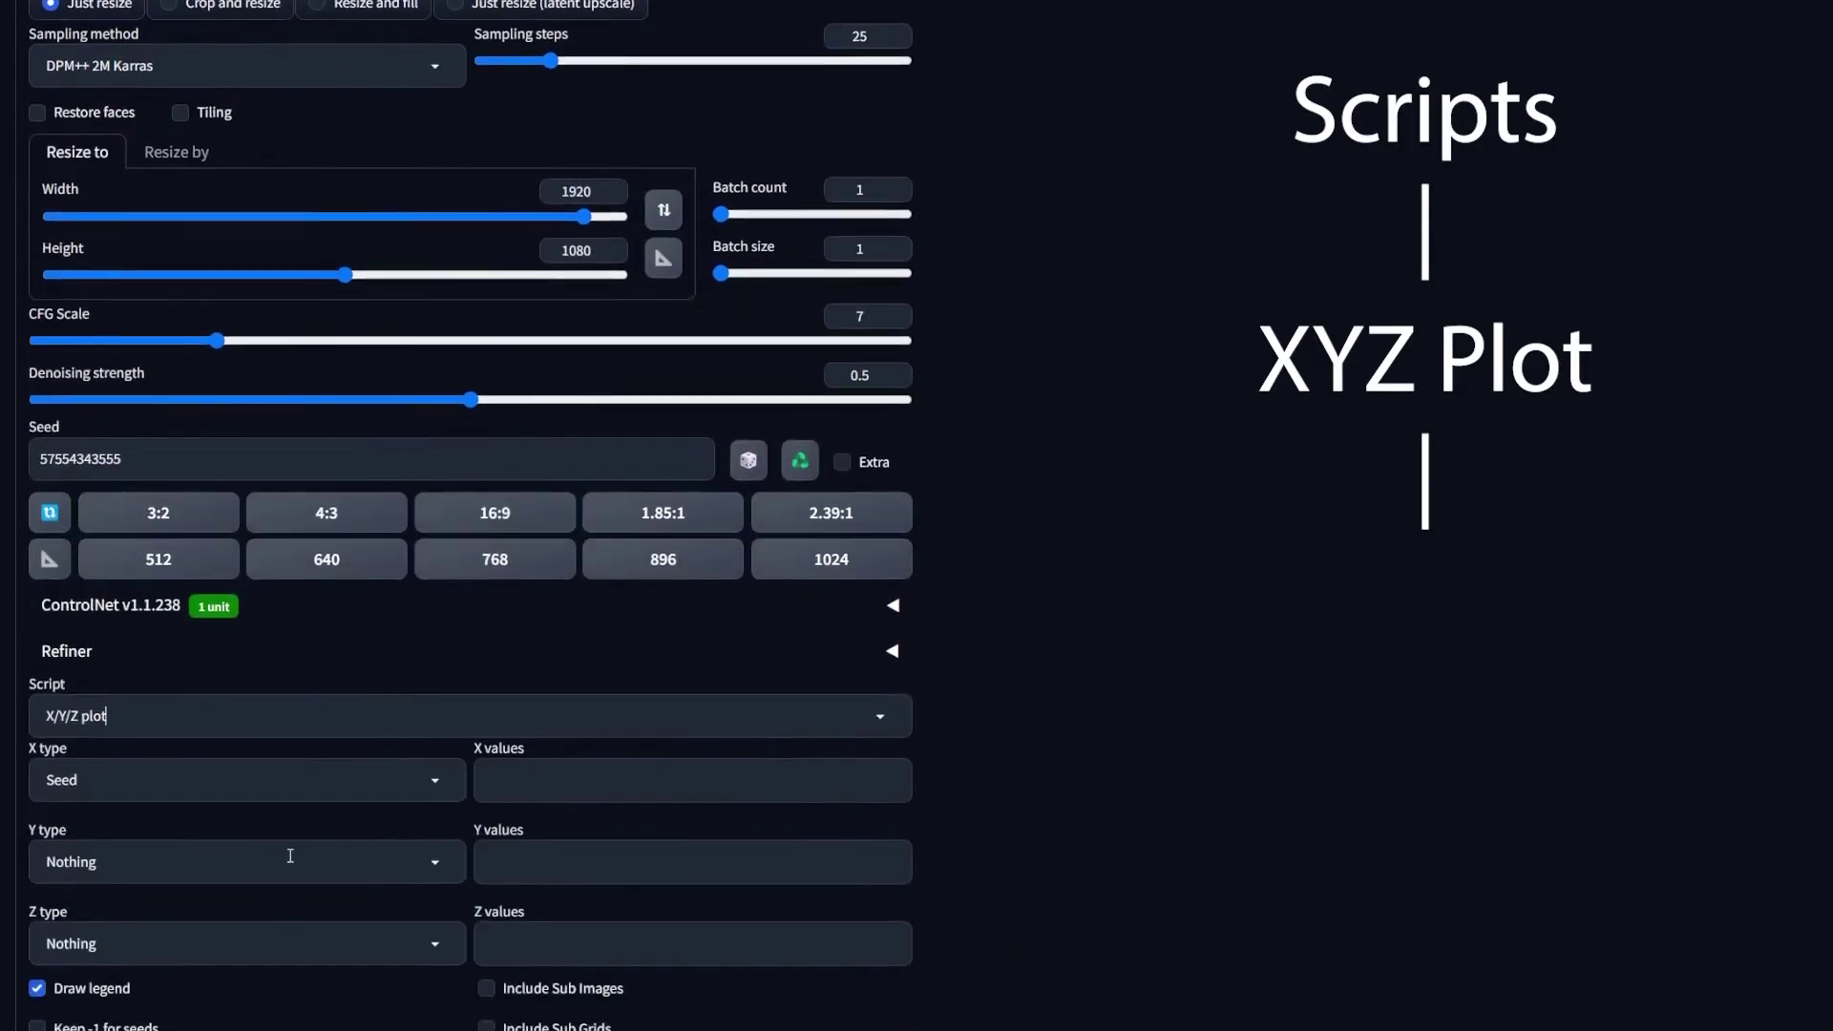
click(315, 783)
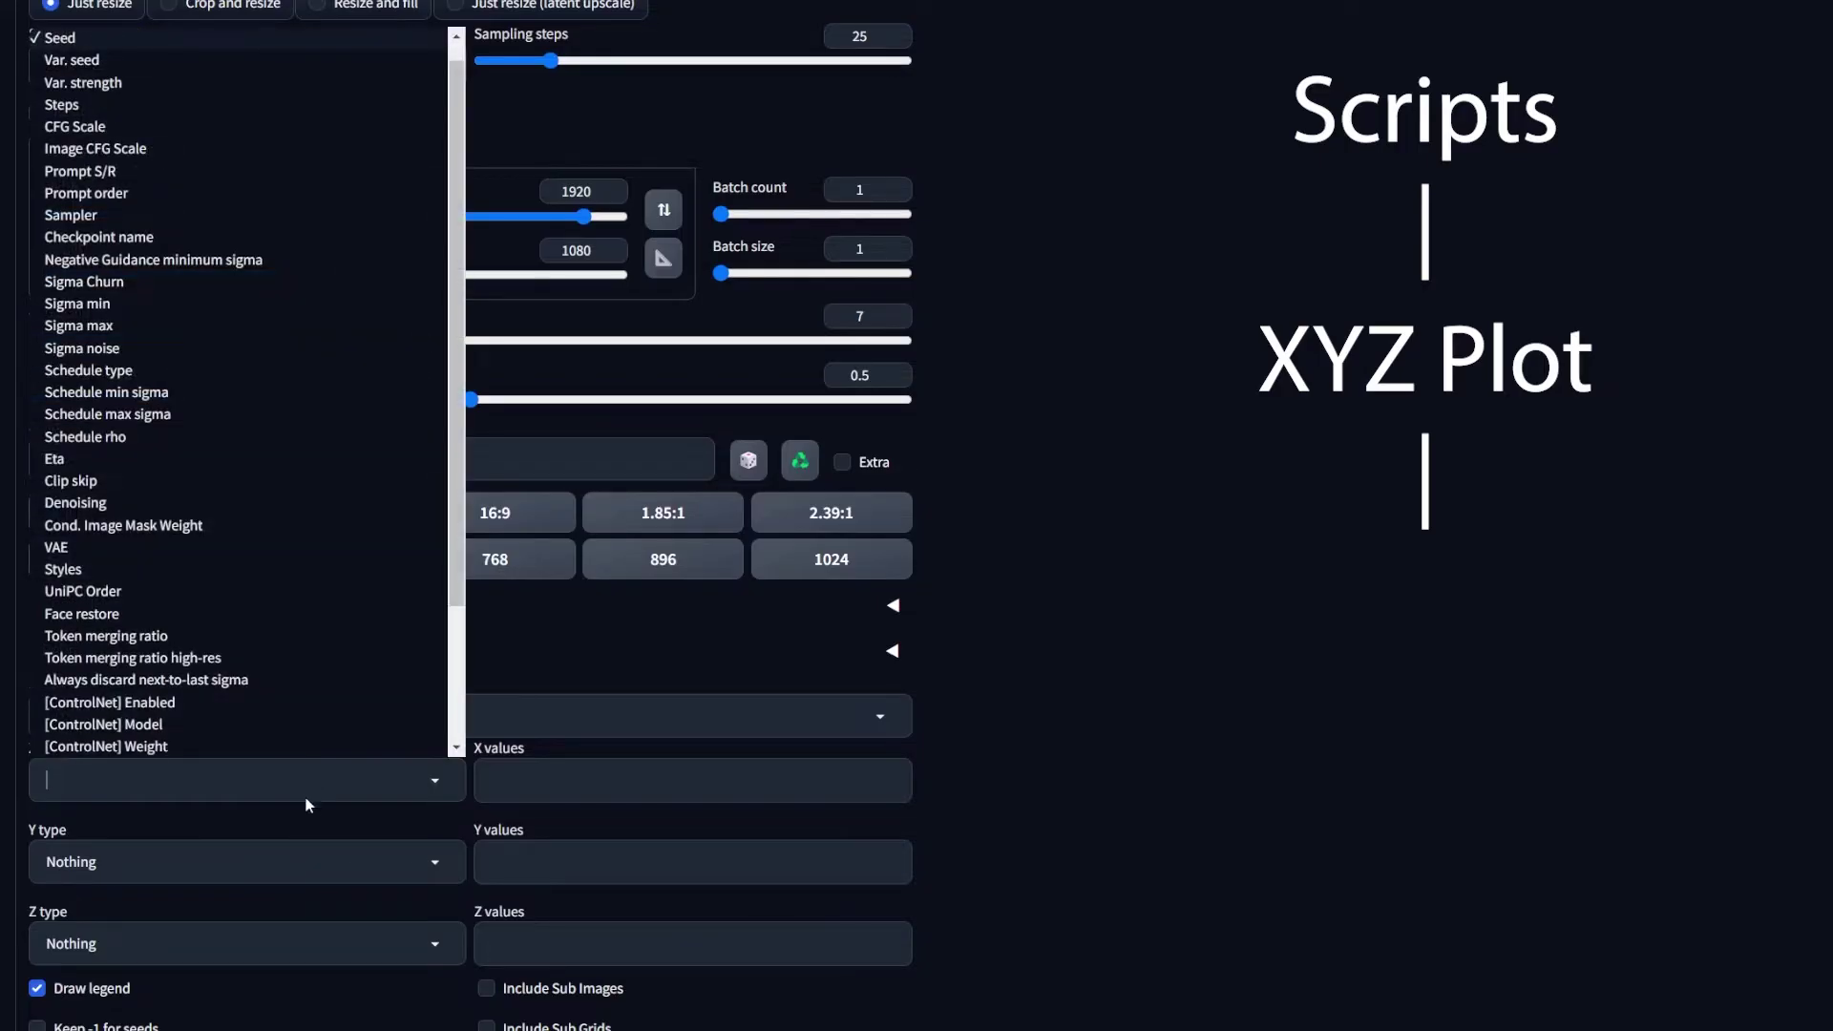
click(76, 502)
click(525, 785)
text(0.1, 0.2, 0.3)
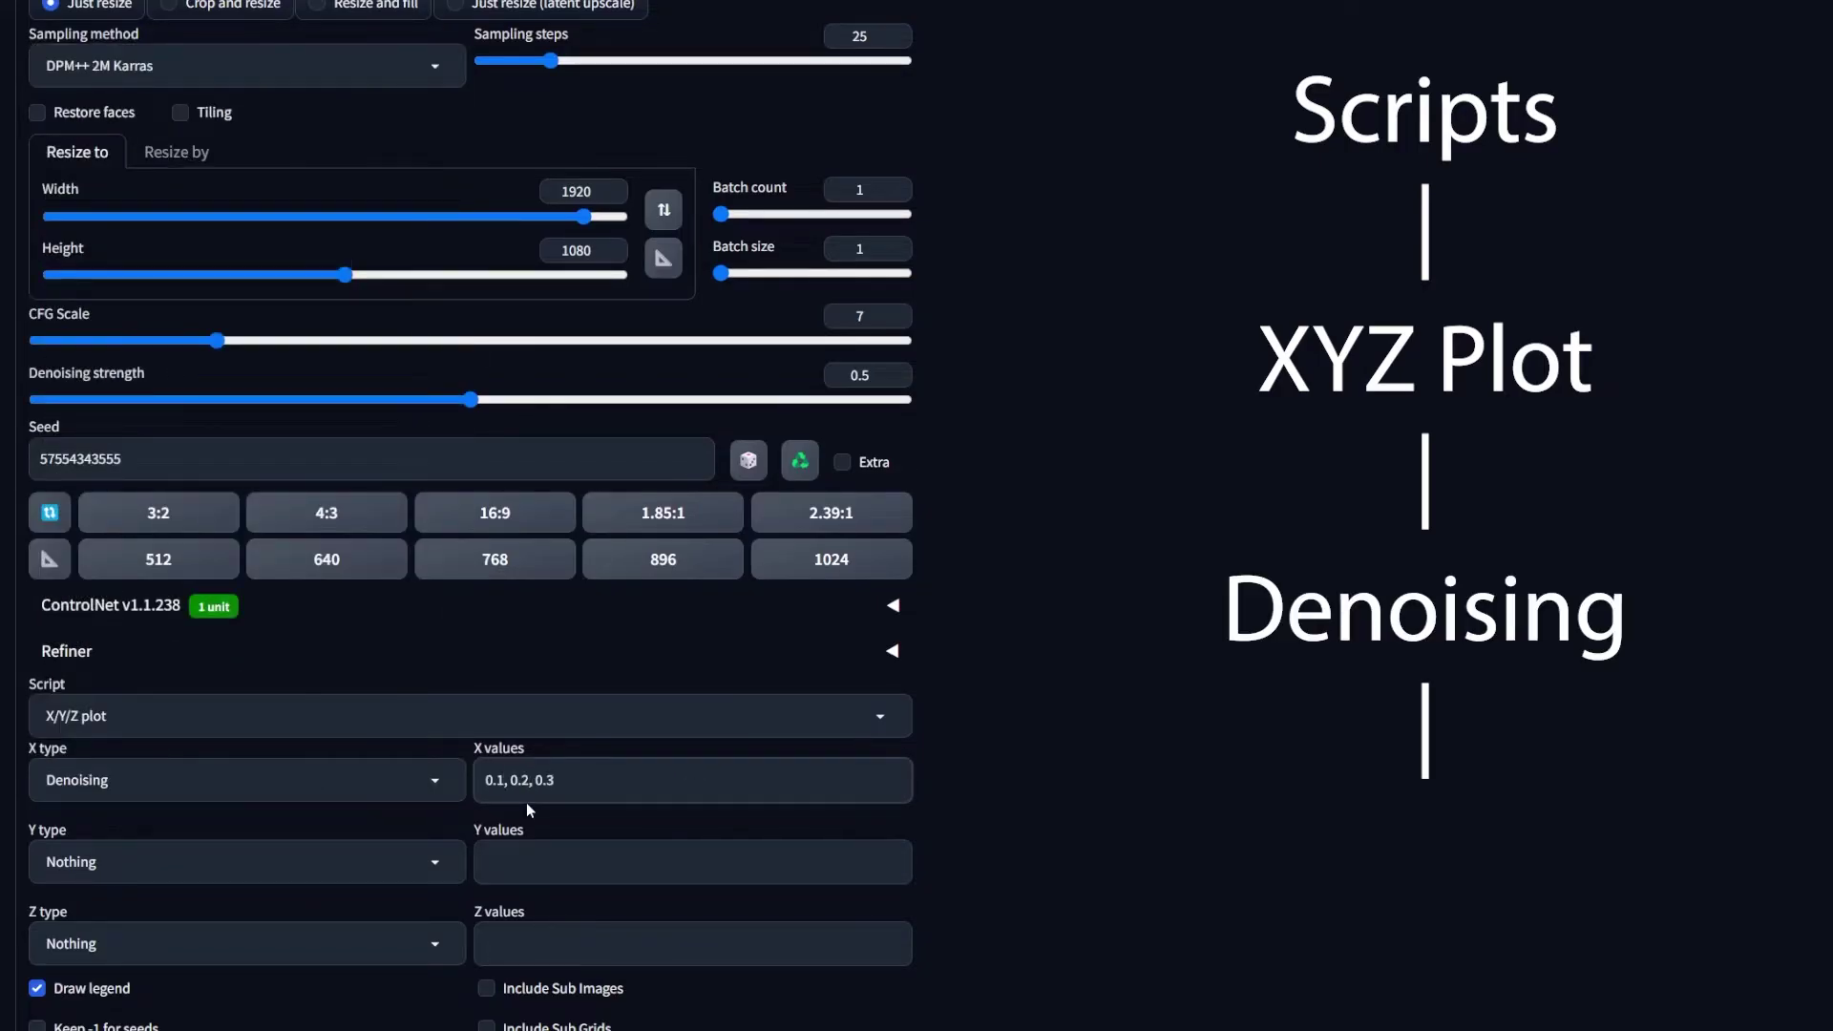
text(, 0.4, 0.5, 0.6, 0.7, 0.8)
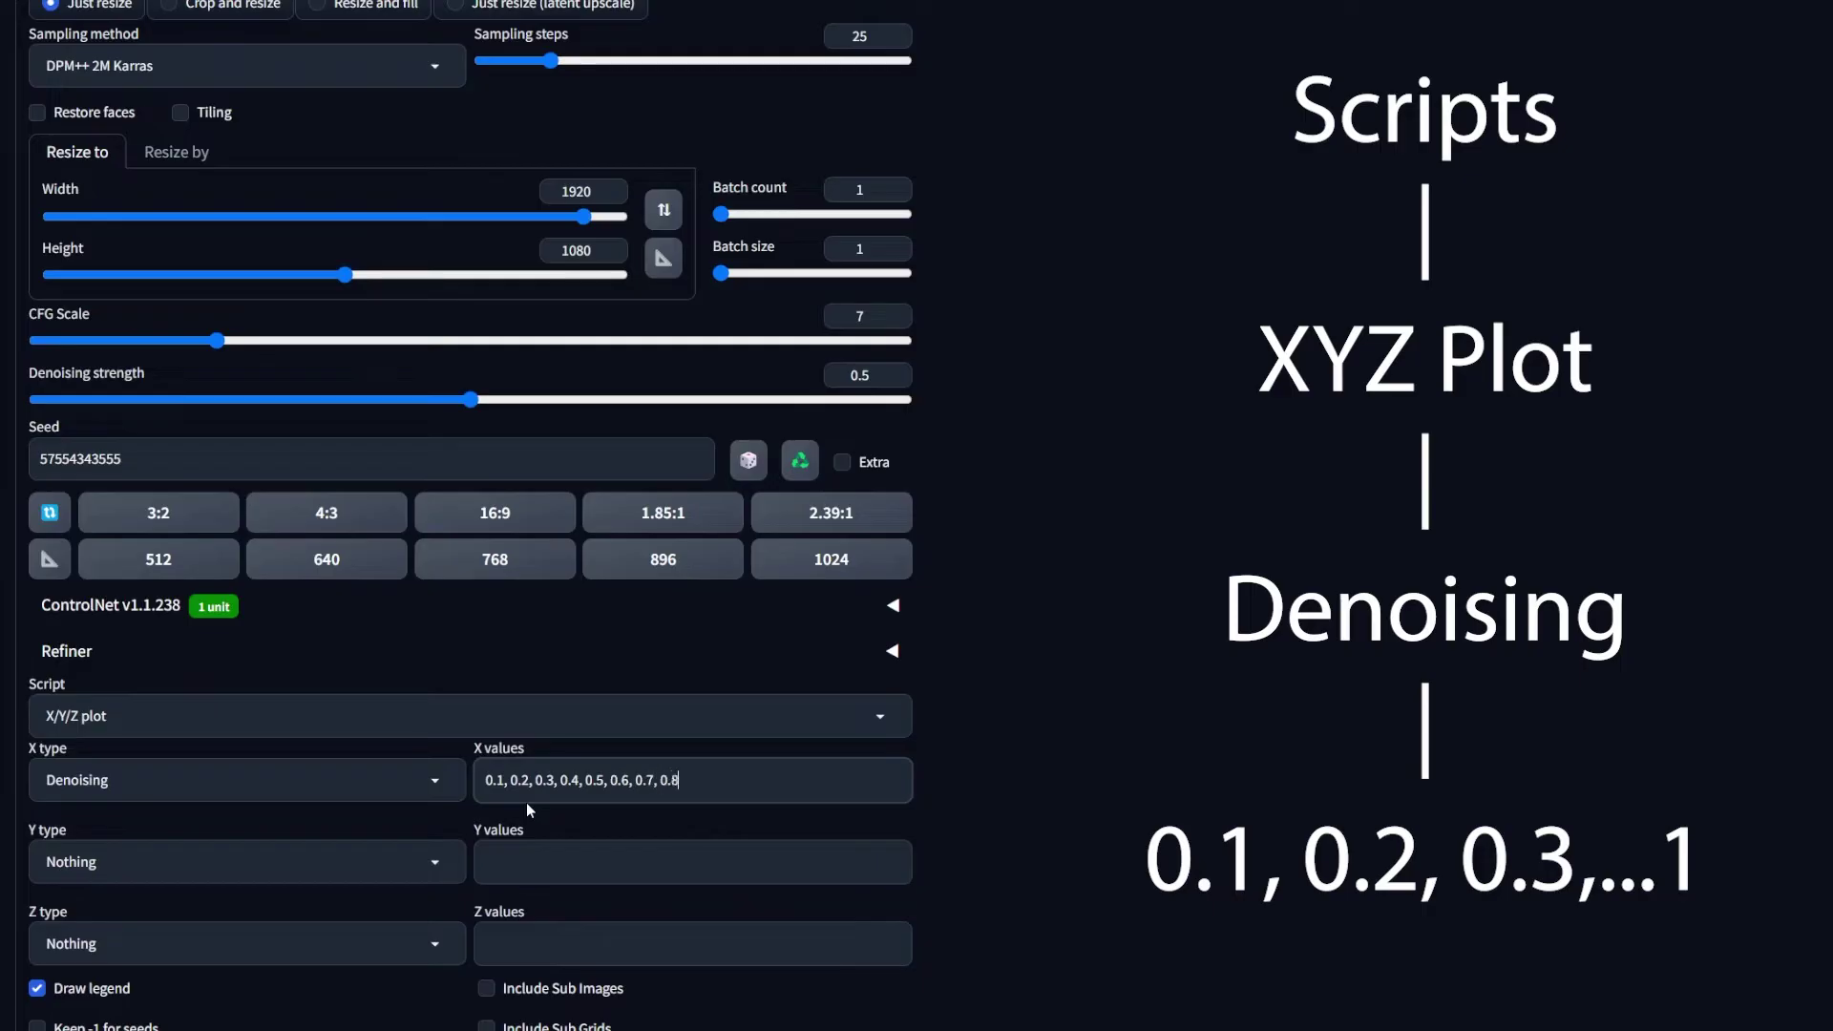
text(, 0.9, 1)
scroll(1298, 794, up, 10)
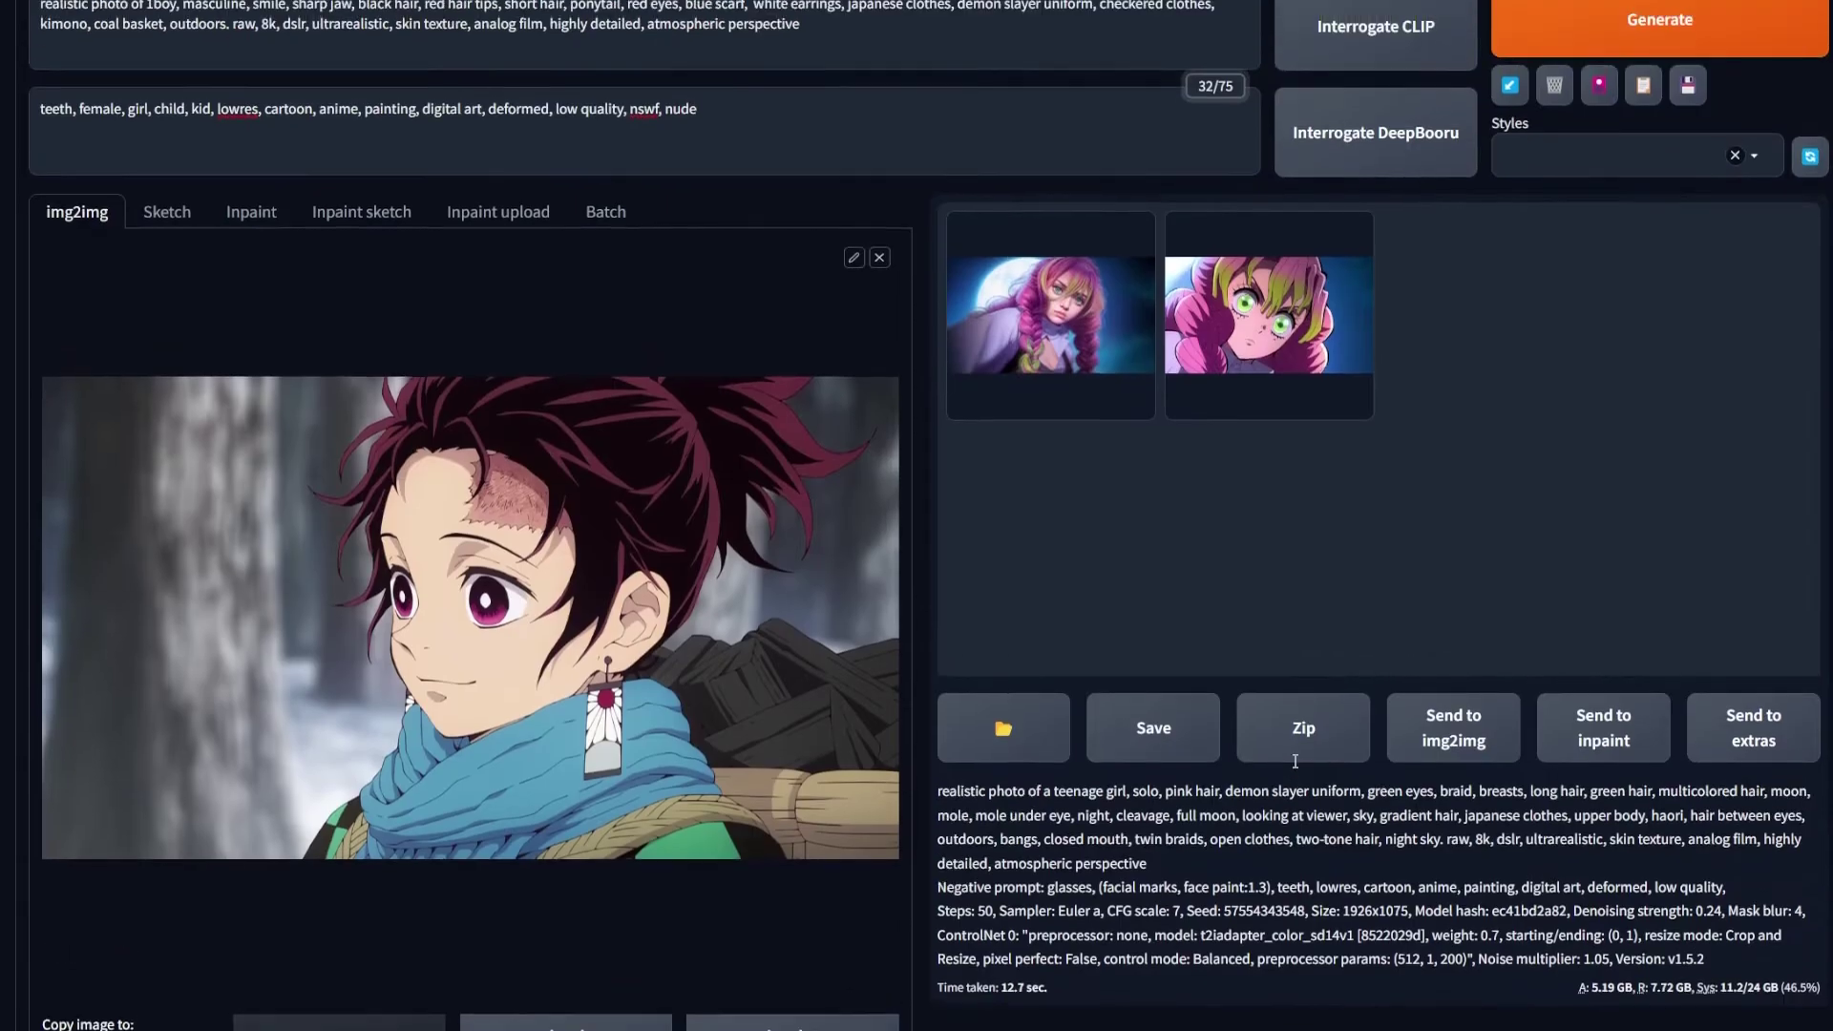
Generate the denoising grid and pan across its columns from 0.1 upward.
scroll(1296, 761, up, 2)
click(1604, 179)
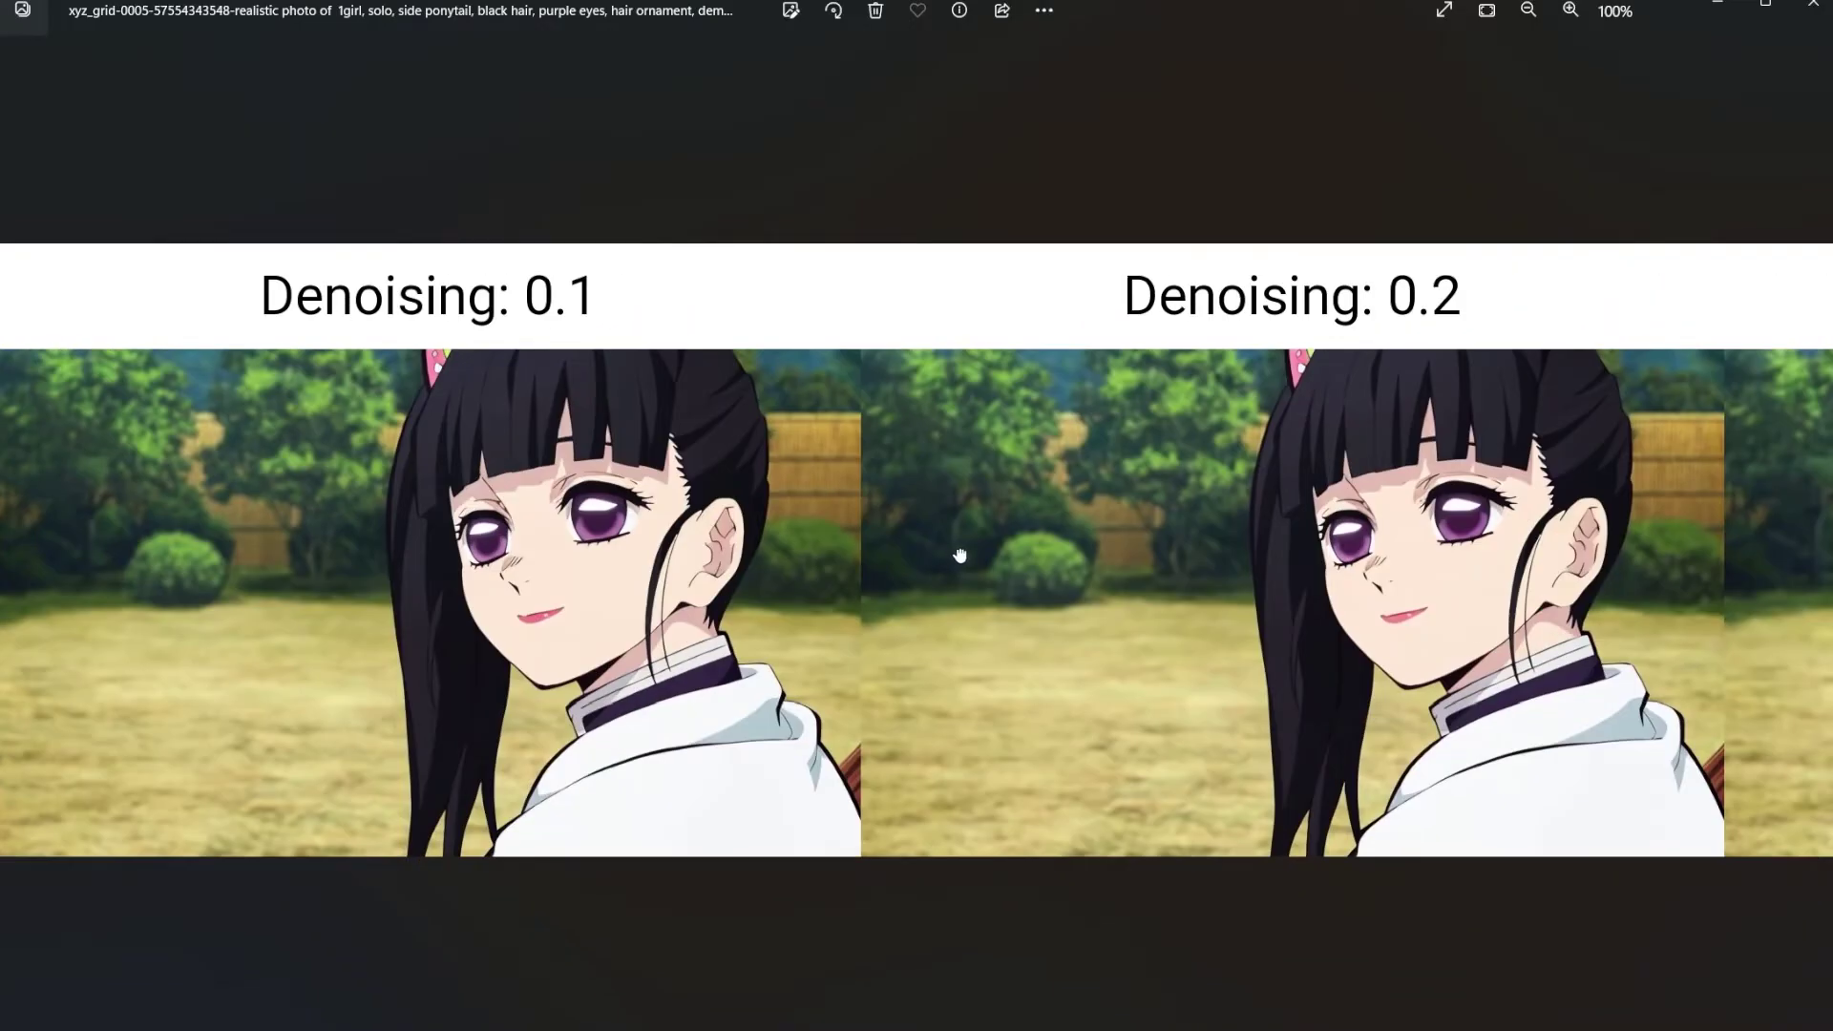
scroll(852, 553, up, 1)
scroll(852, 553, right, 4)
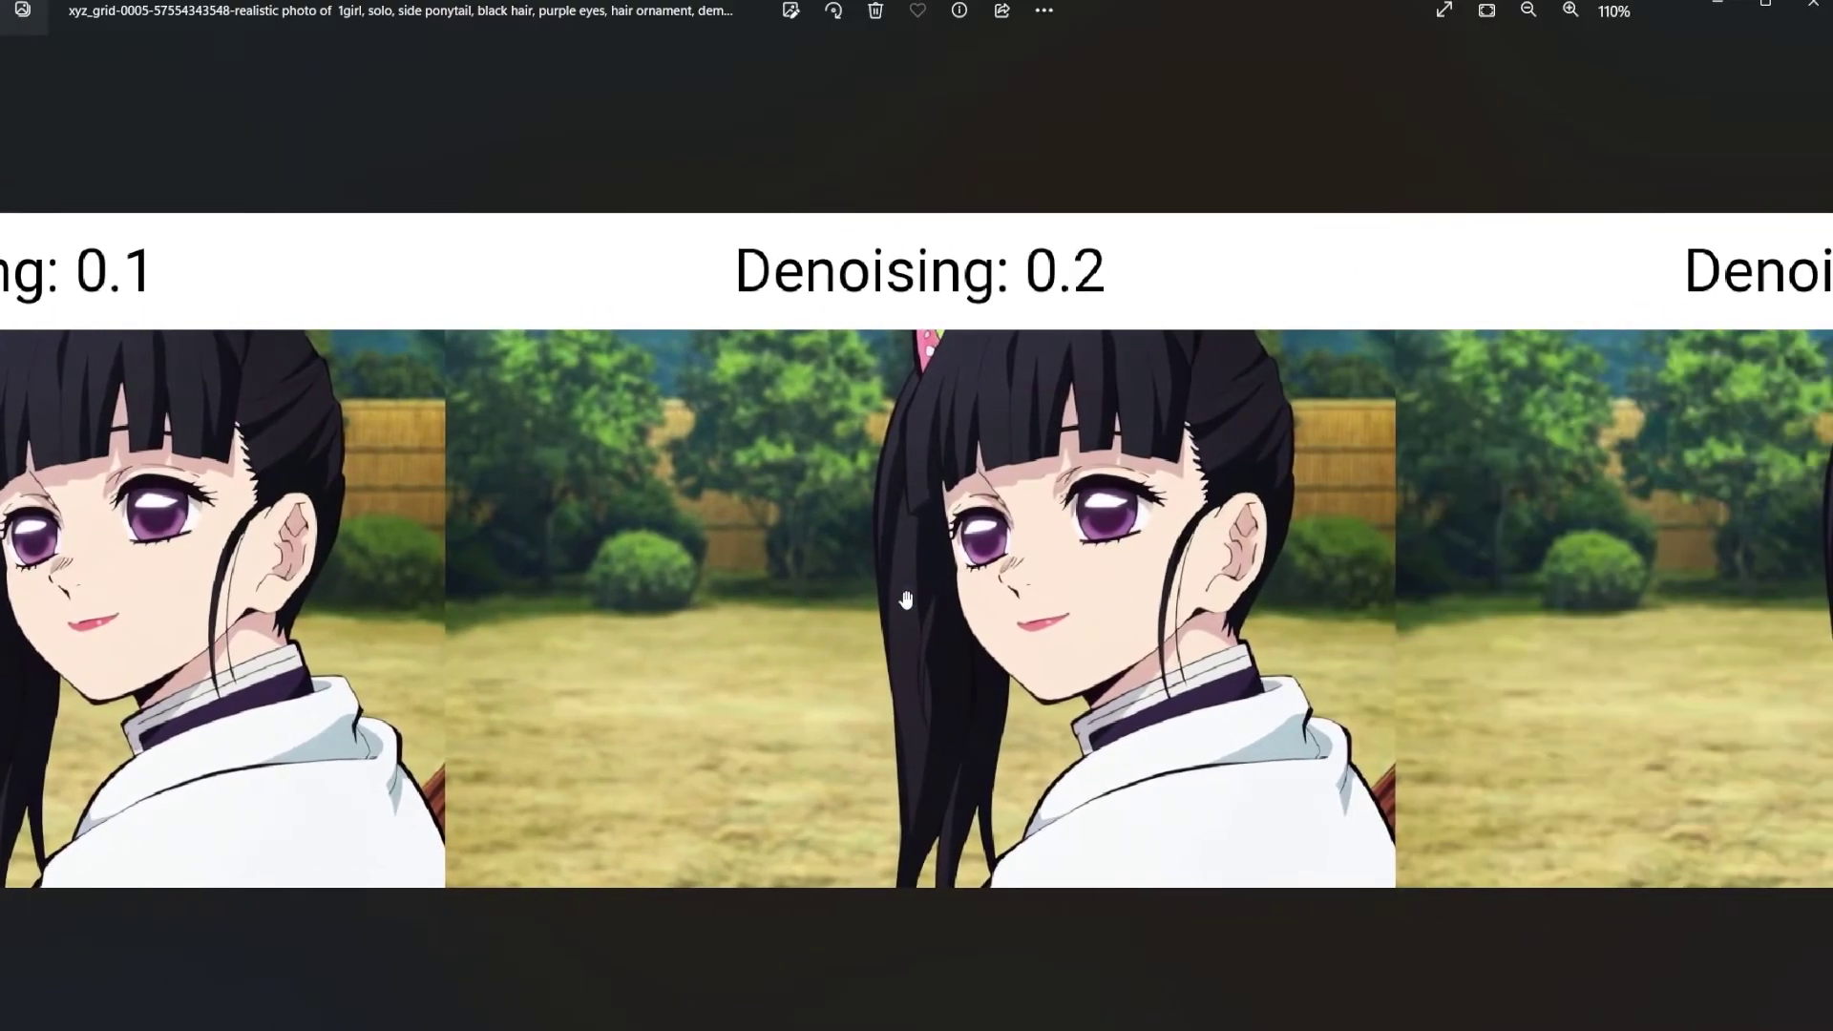
scroll(1379, 620, right, 5)
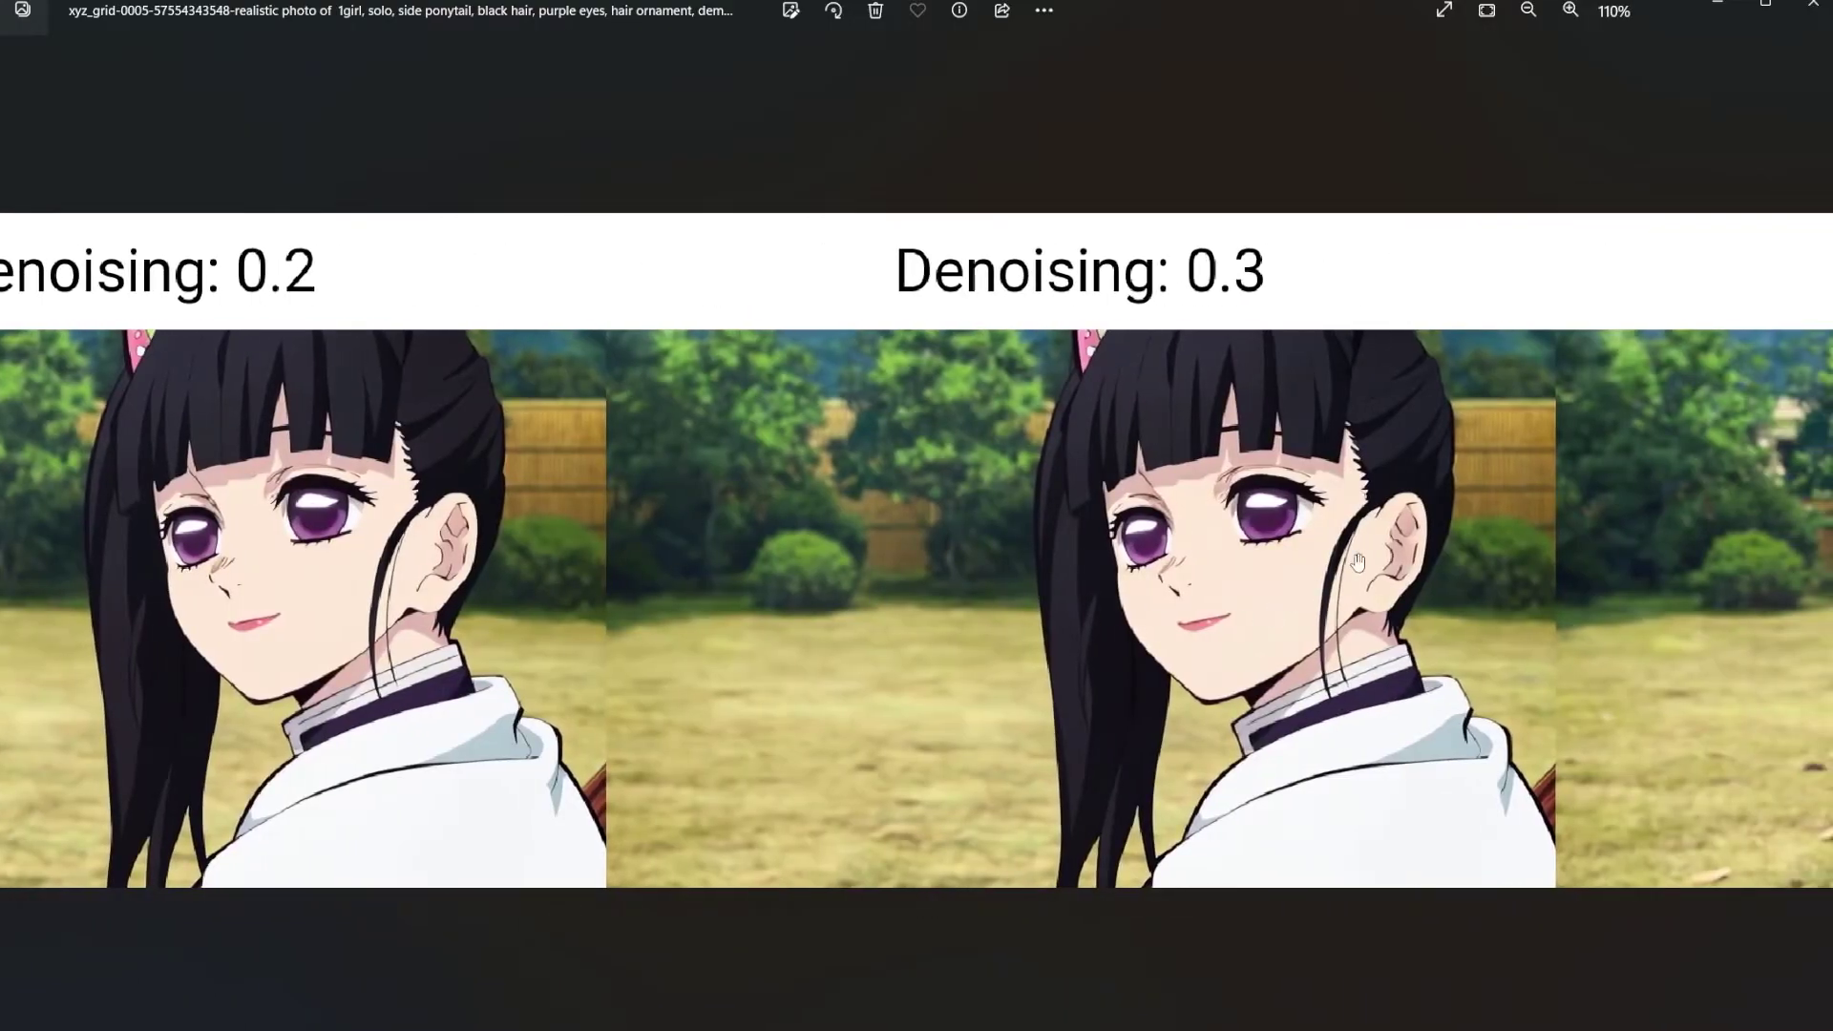
drag(1358, 563, 308, 546)
drag(1249, 619, 518, 580)
scroll(1213, 530, right, 9)
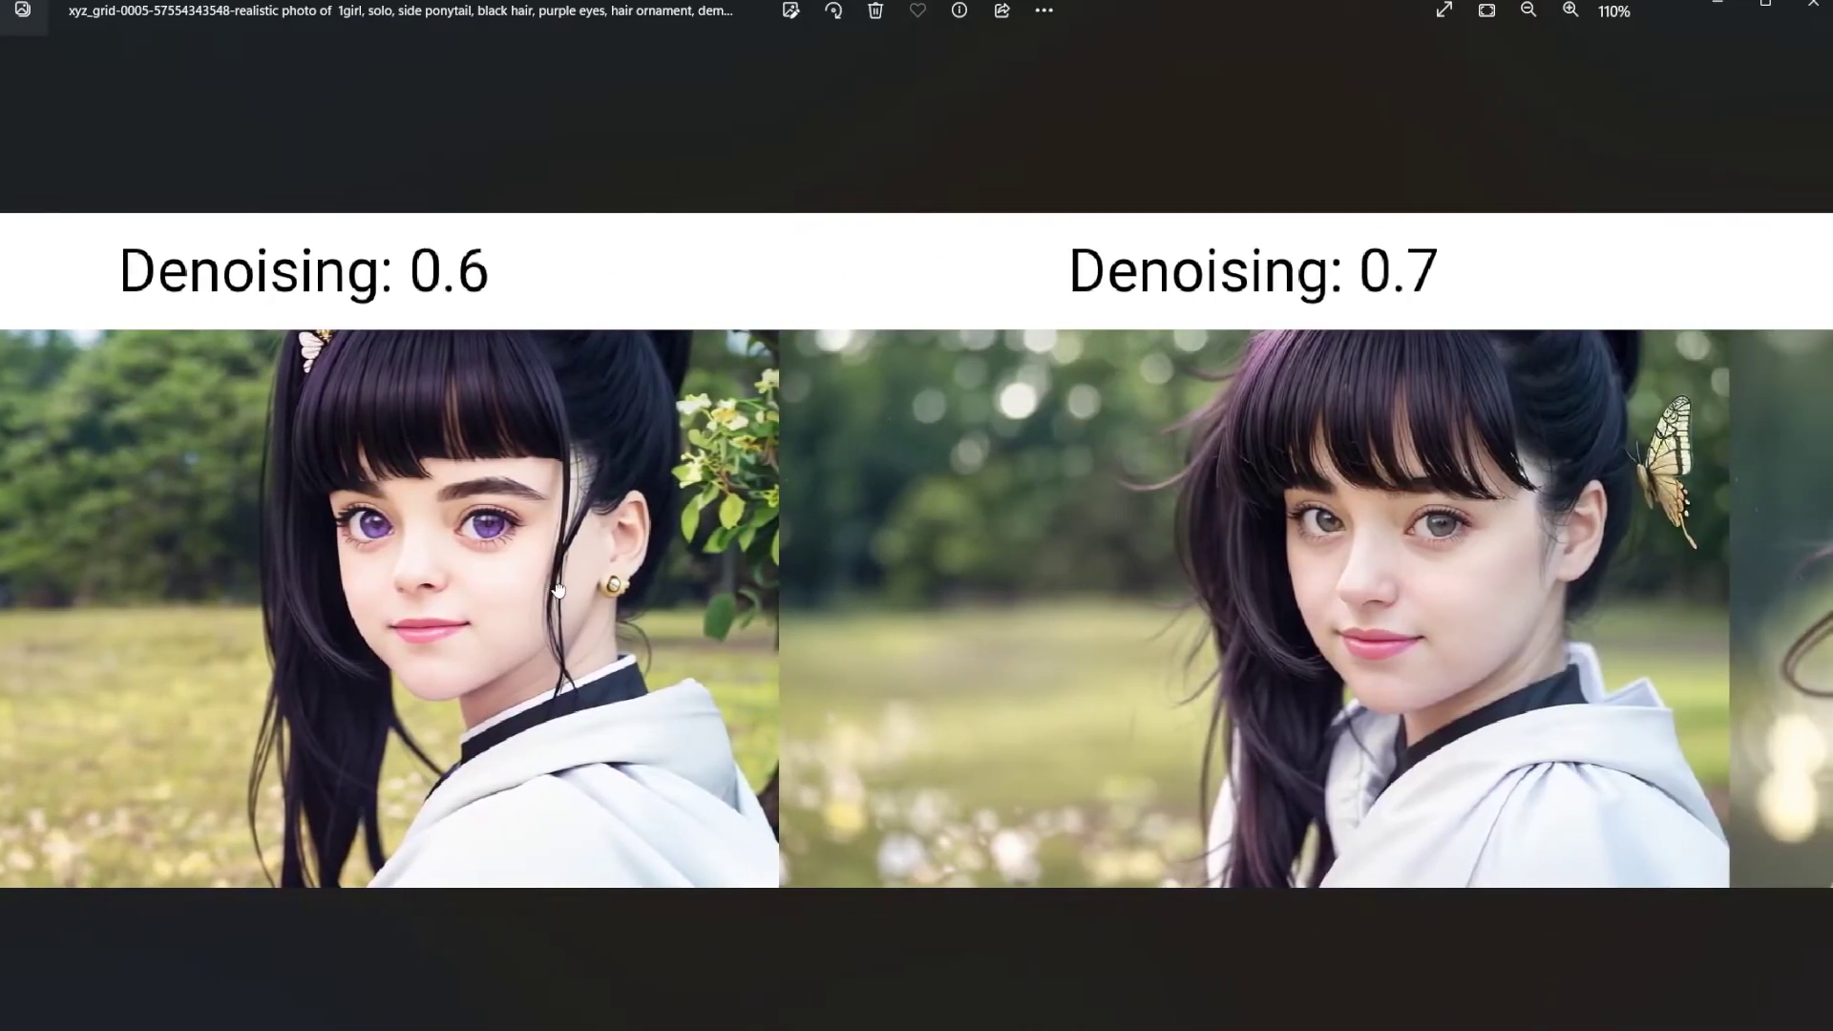
scroll(558, 589, right, 9)
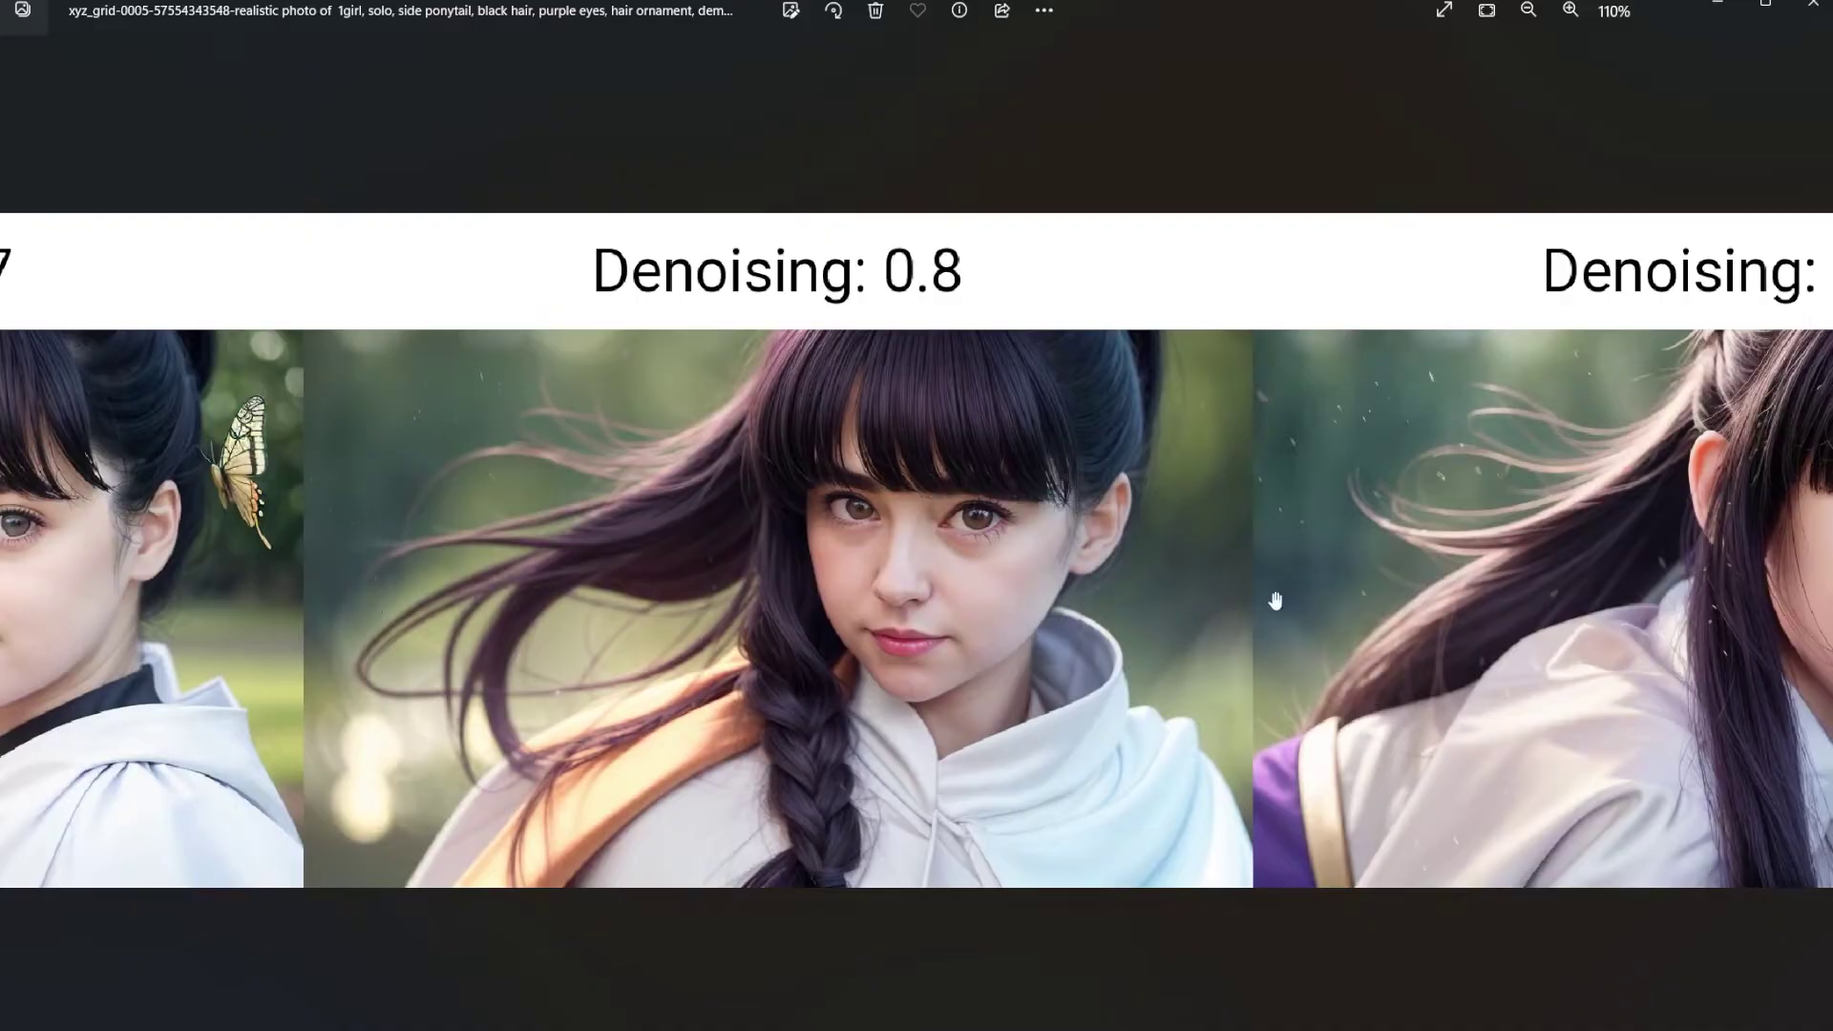
scroll(1276, 601, right, 6)
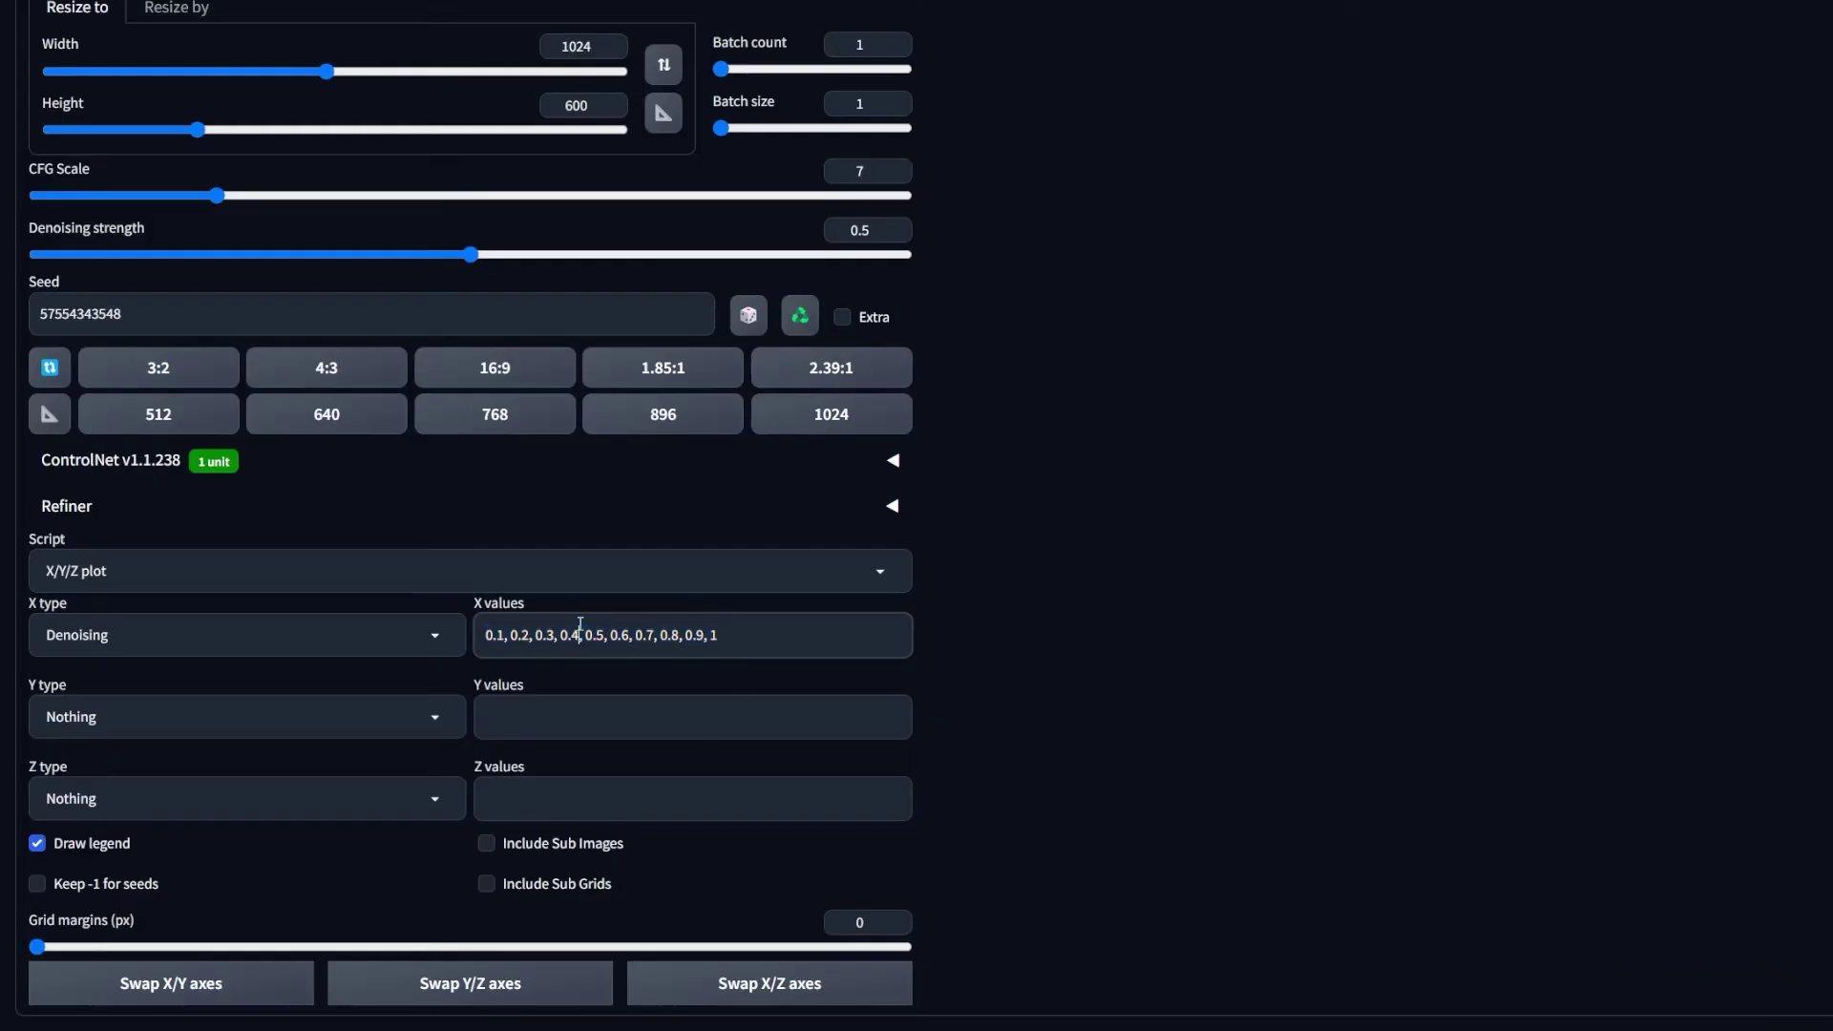
Replace X values with 0.52 to 0.7 in 0.02 steps and pan the finer grid.
drag(721, 635, 647, 636)
text(52, 0.54, 0.56, 0.58)
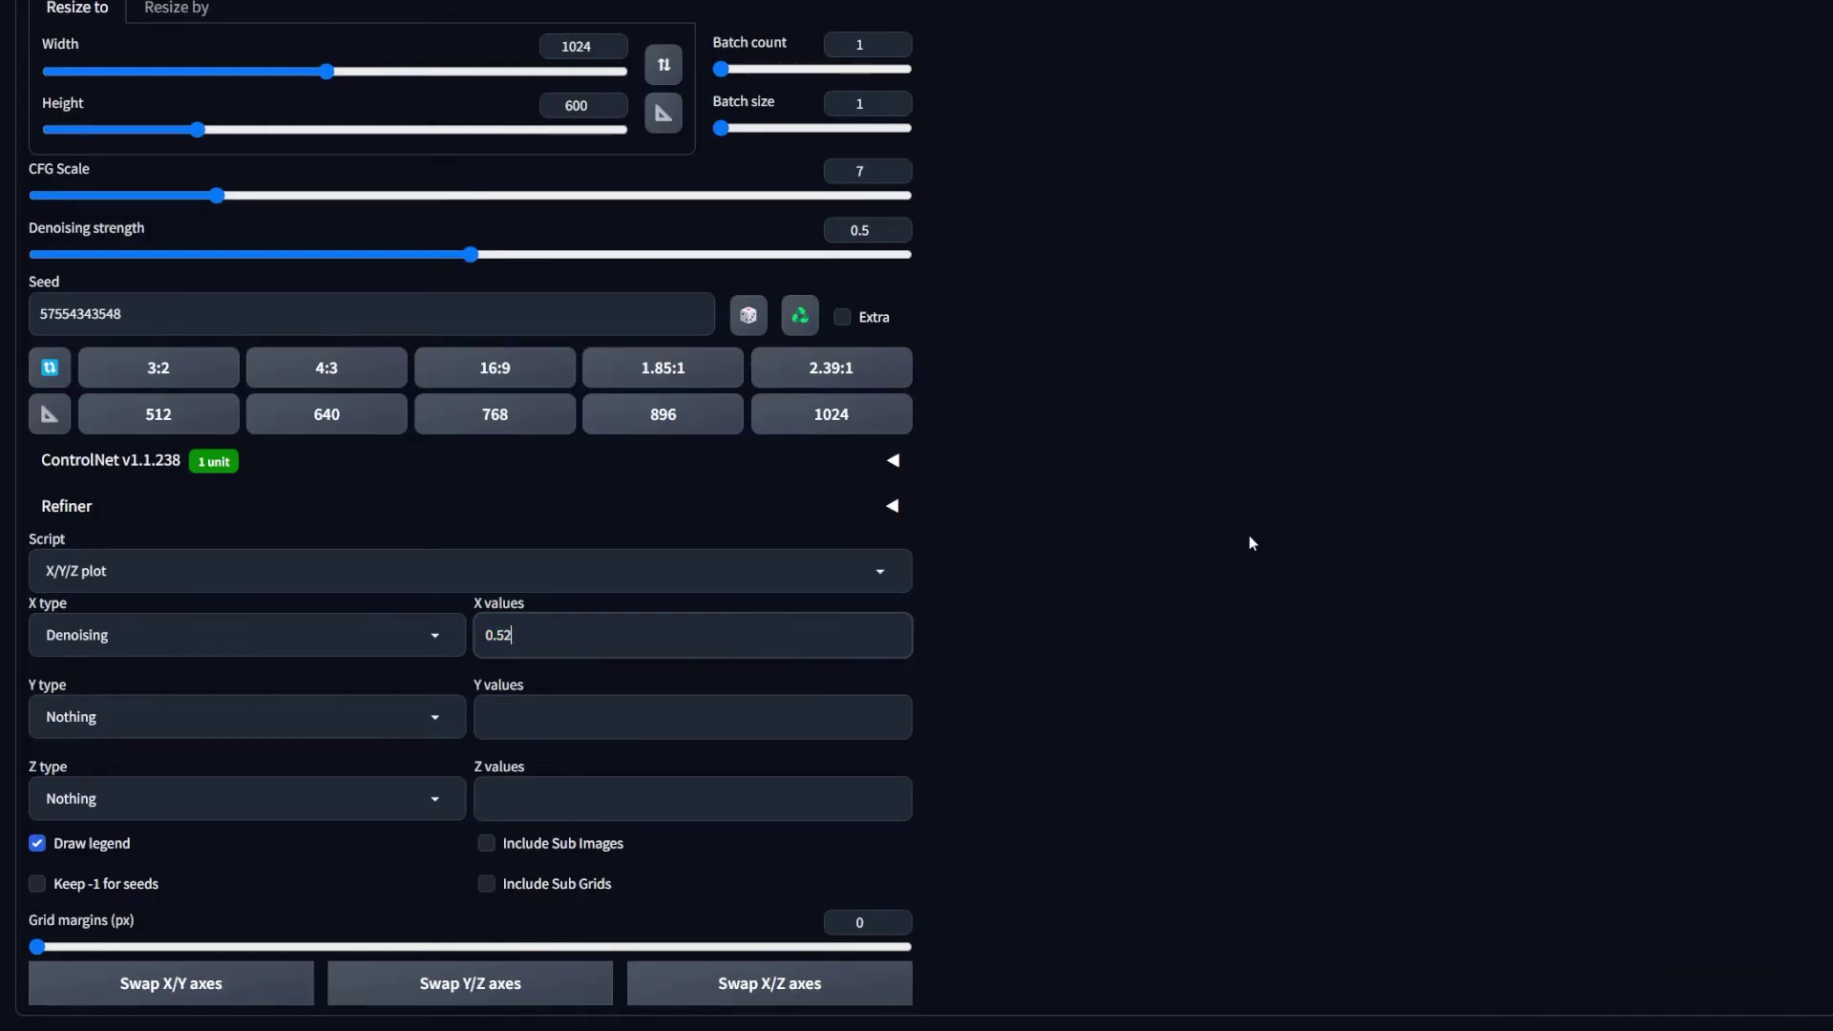
text(, 0.6, 0.62, 0.64, 0.)
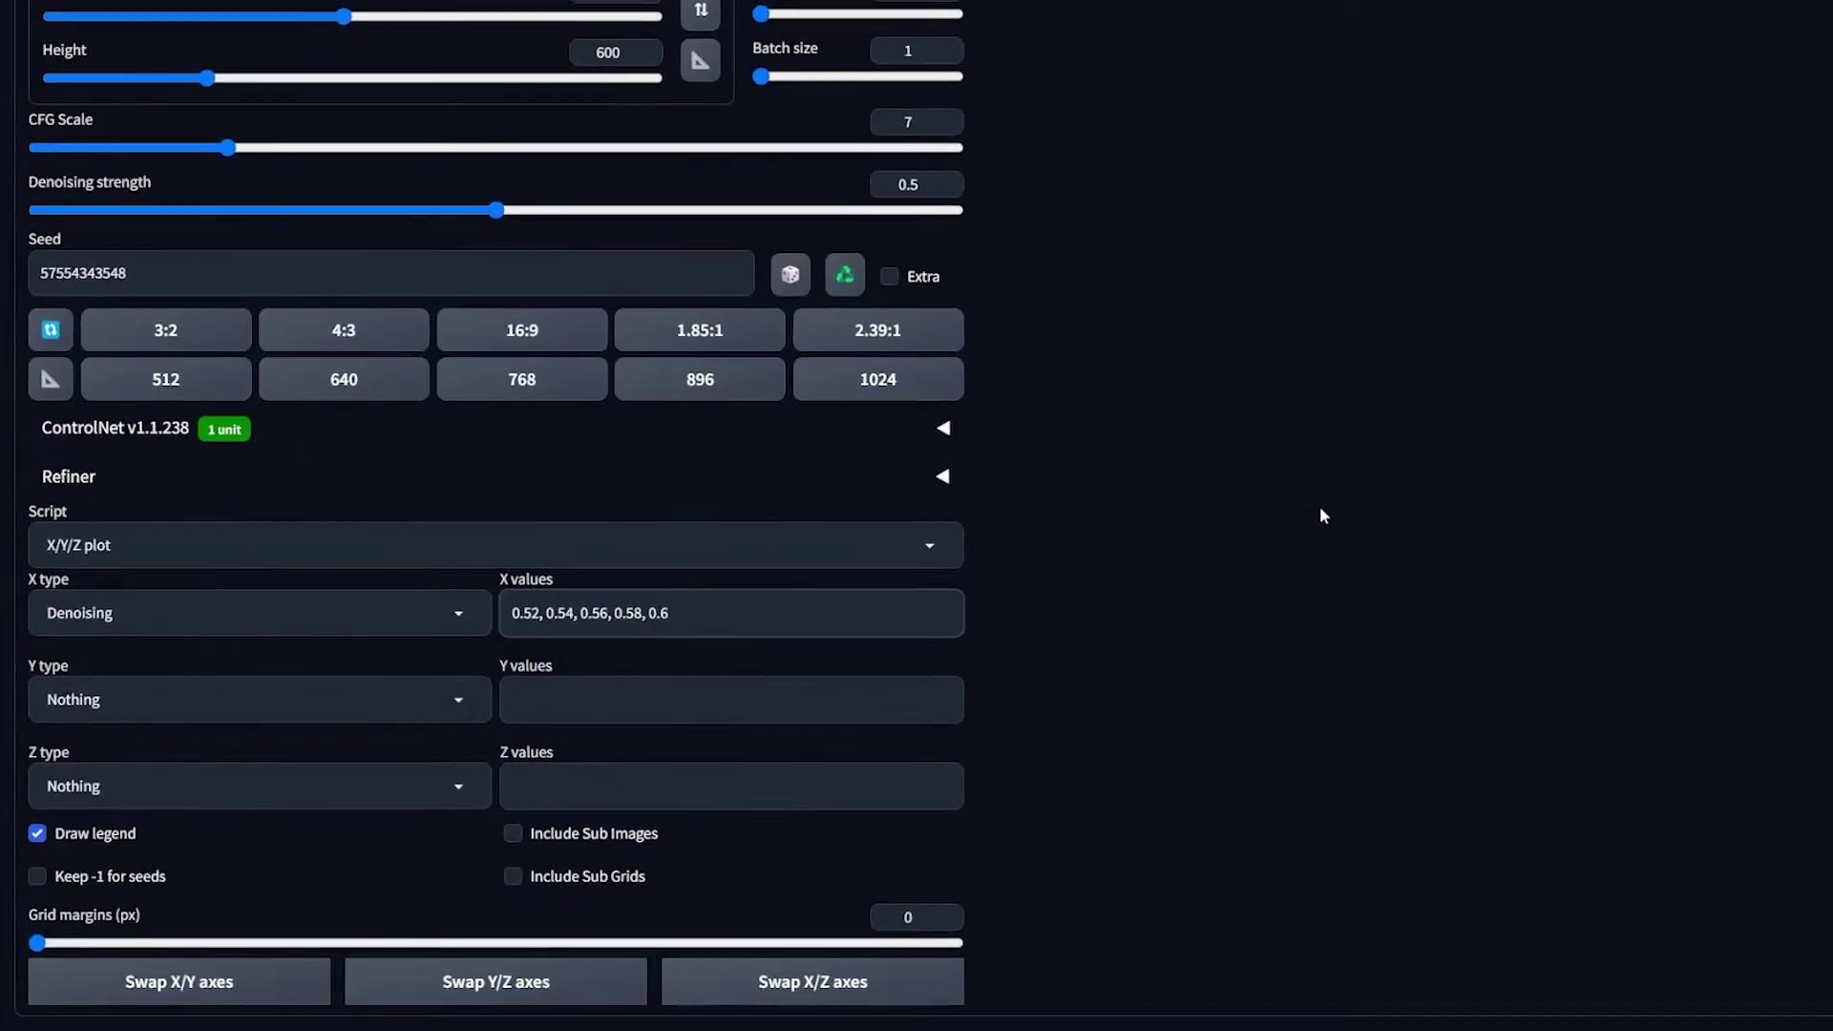
text(66, 0.68, 0.7)
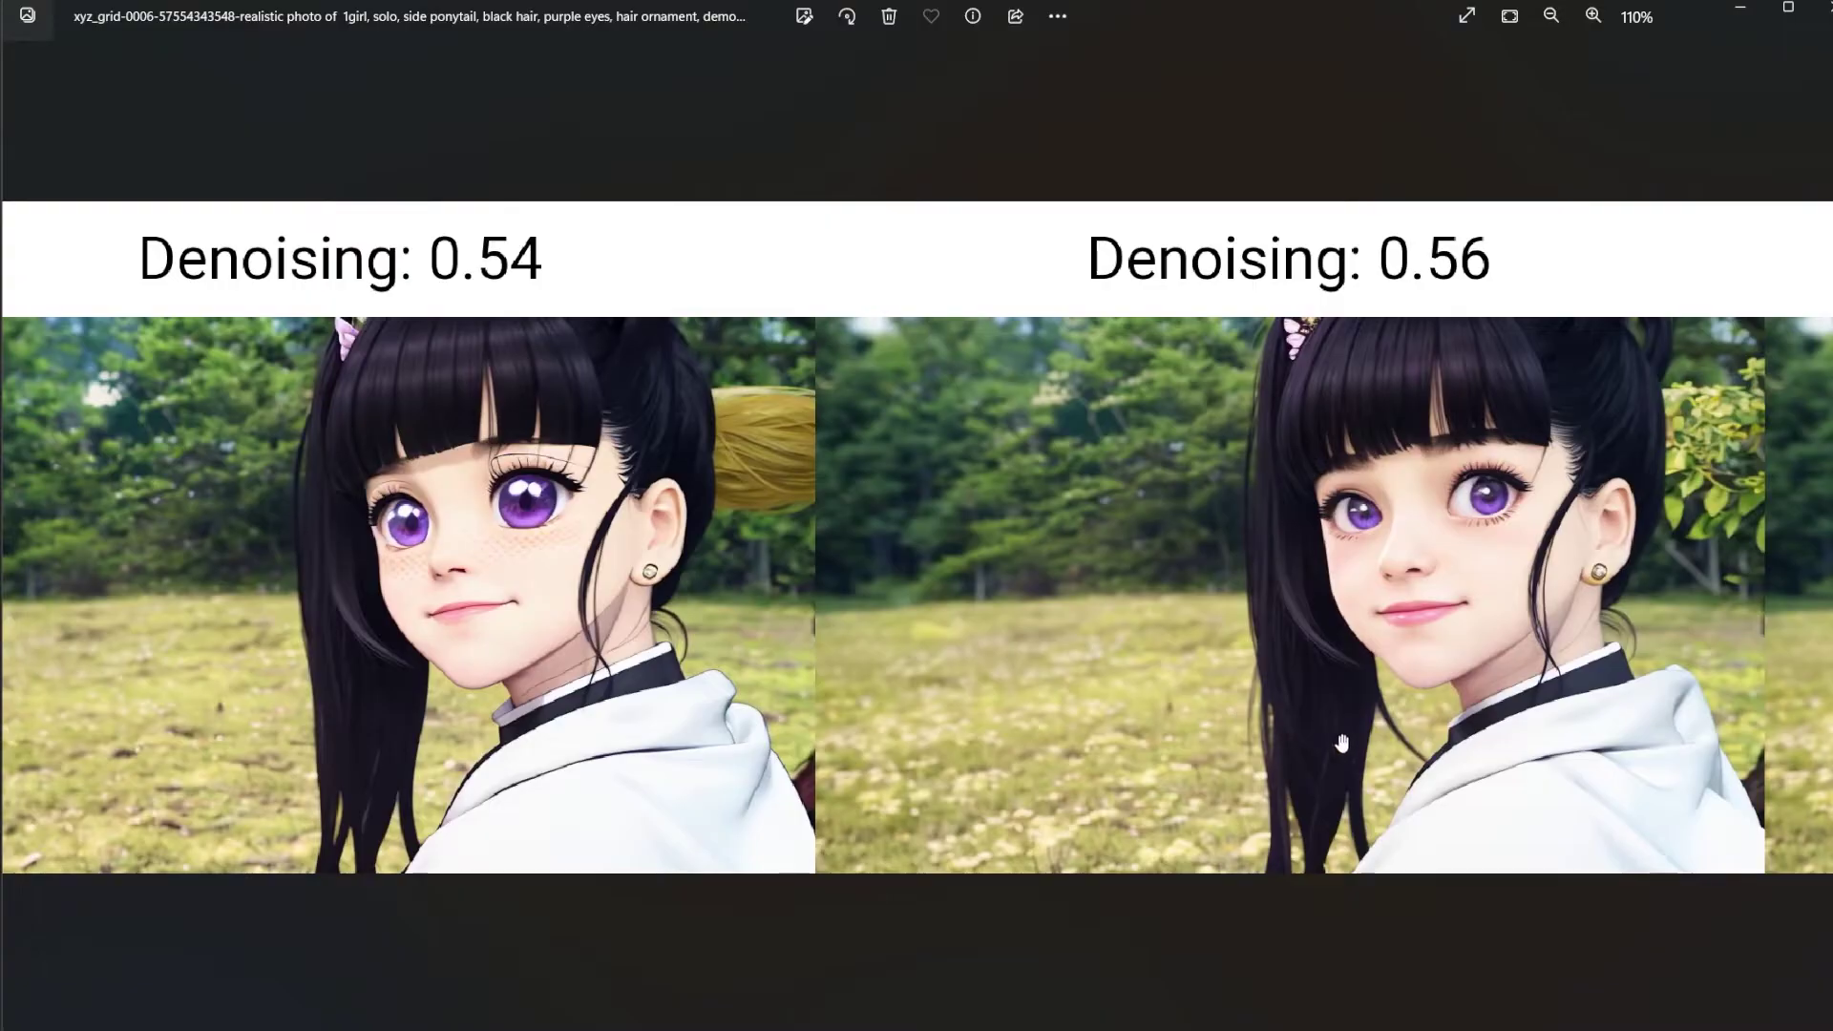
drag(1676, 739, 899, 778)
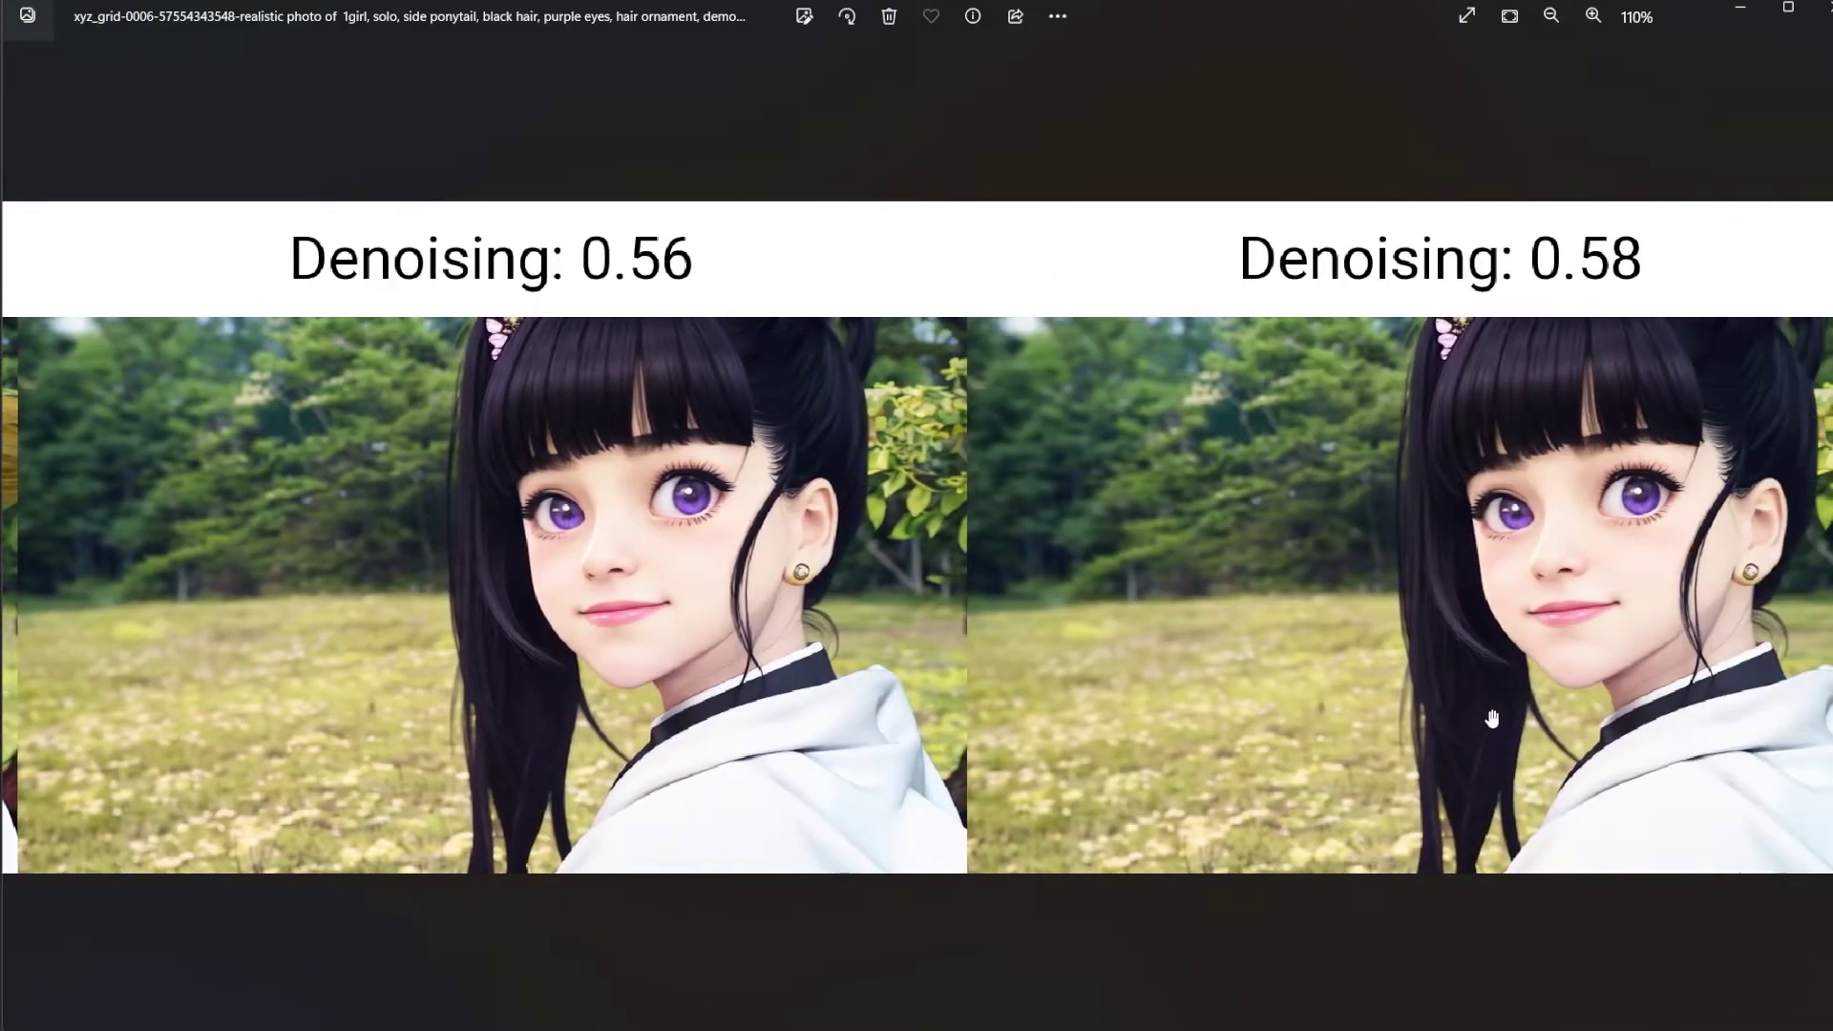
drag(1492, 718, 565, 719)
drag(1453, 693, 462, 700)
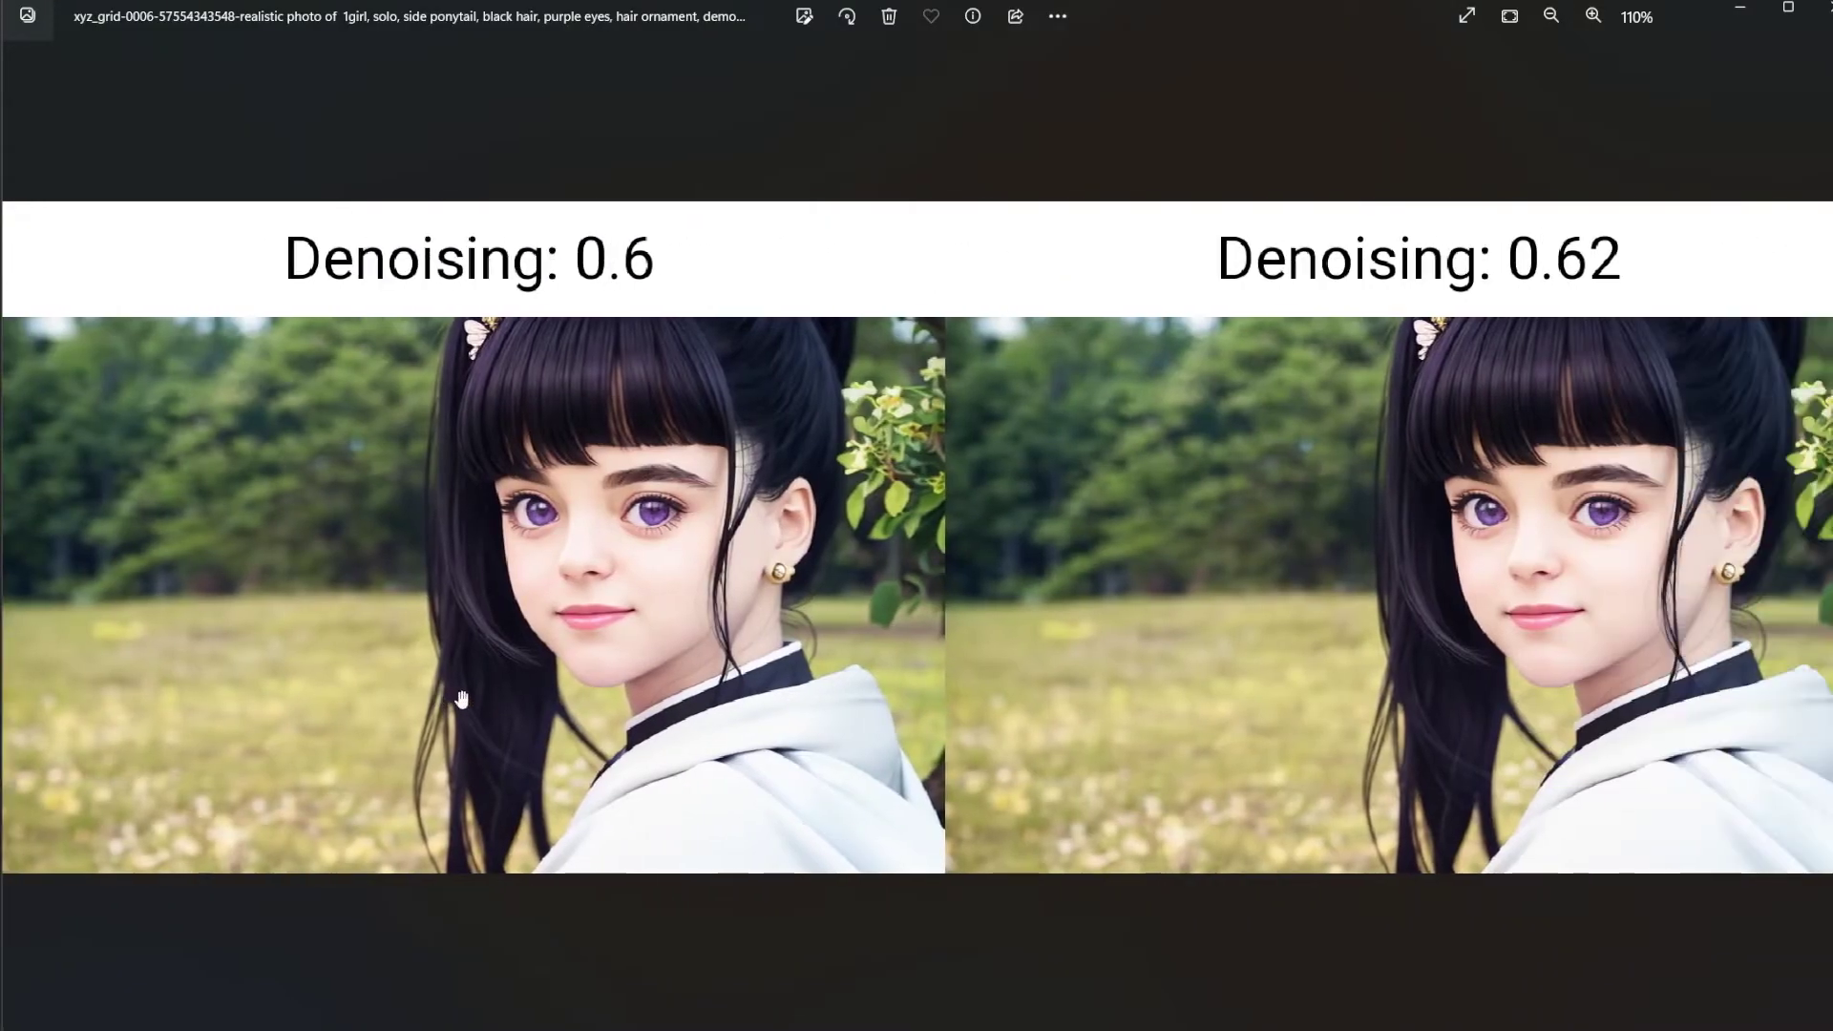
drag(1449, 651, 611, 683)
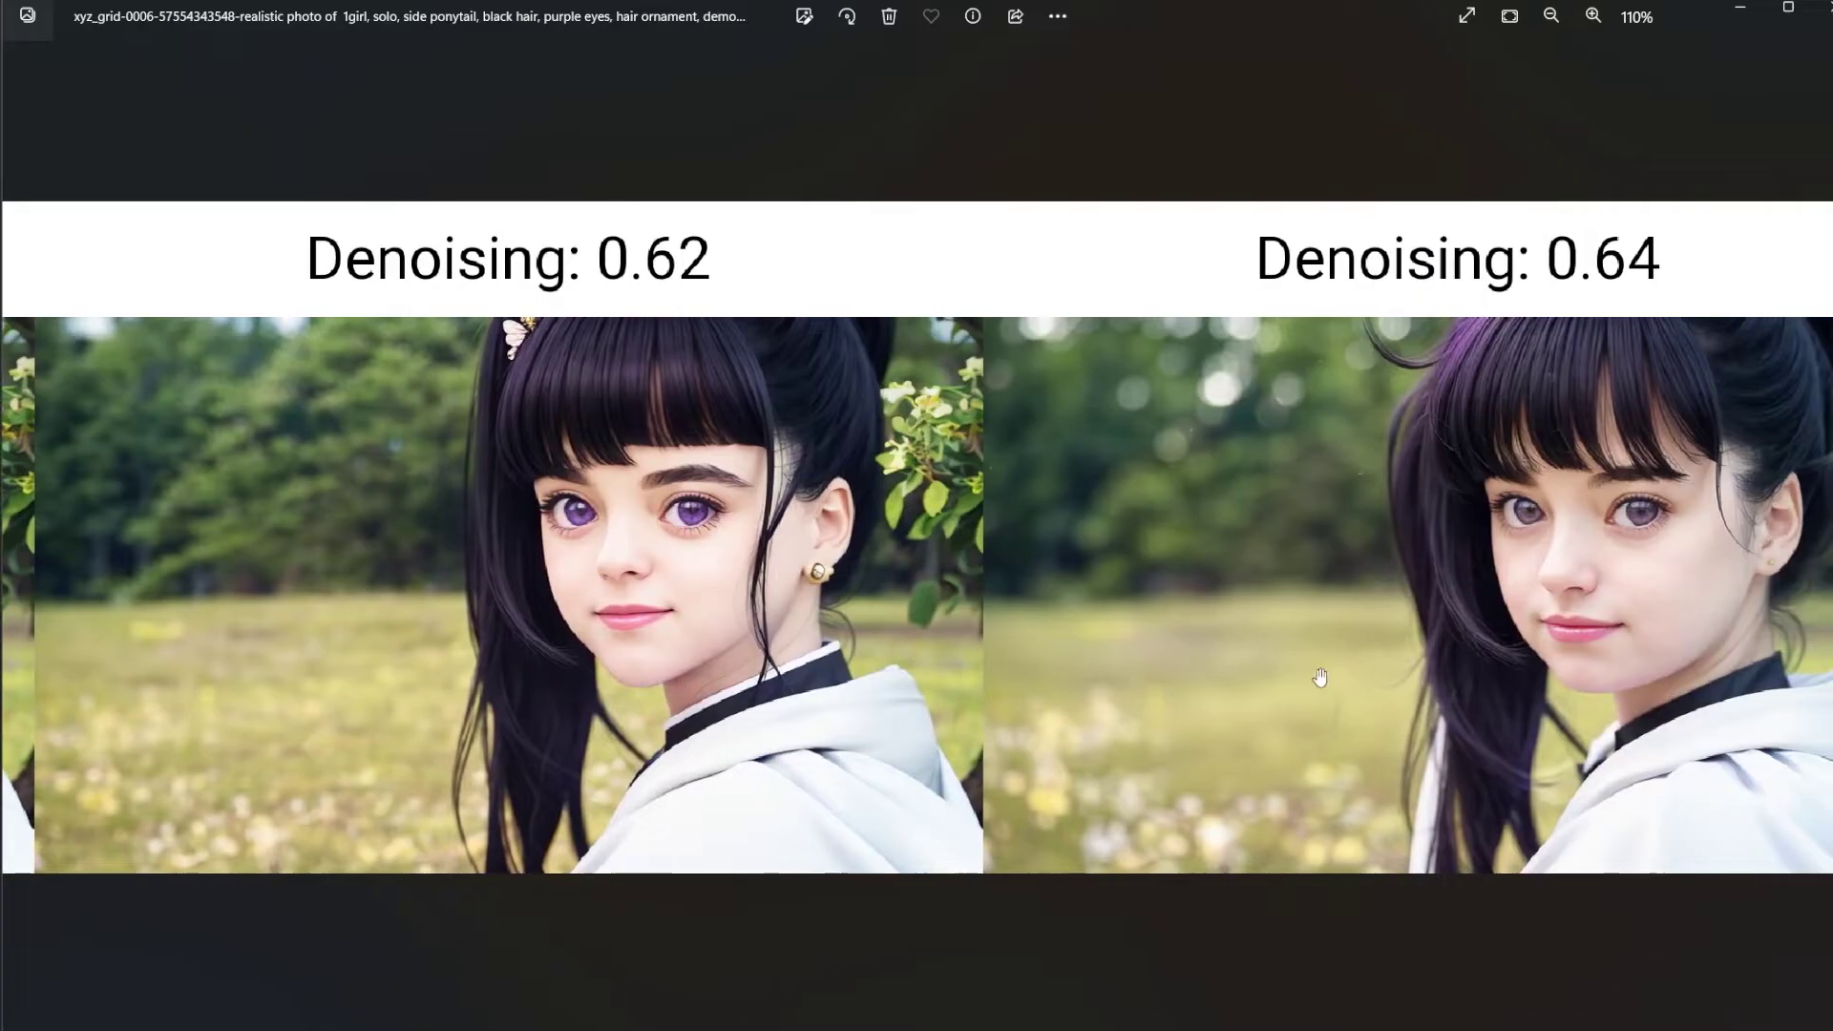
drag(1320, 677, 477, 678)
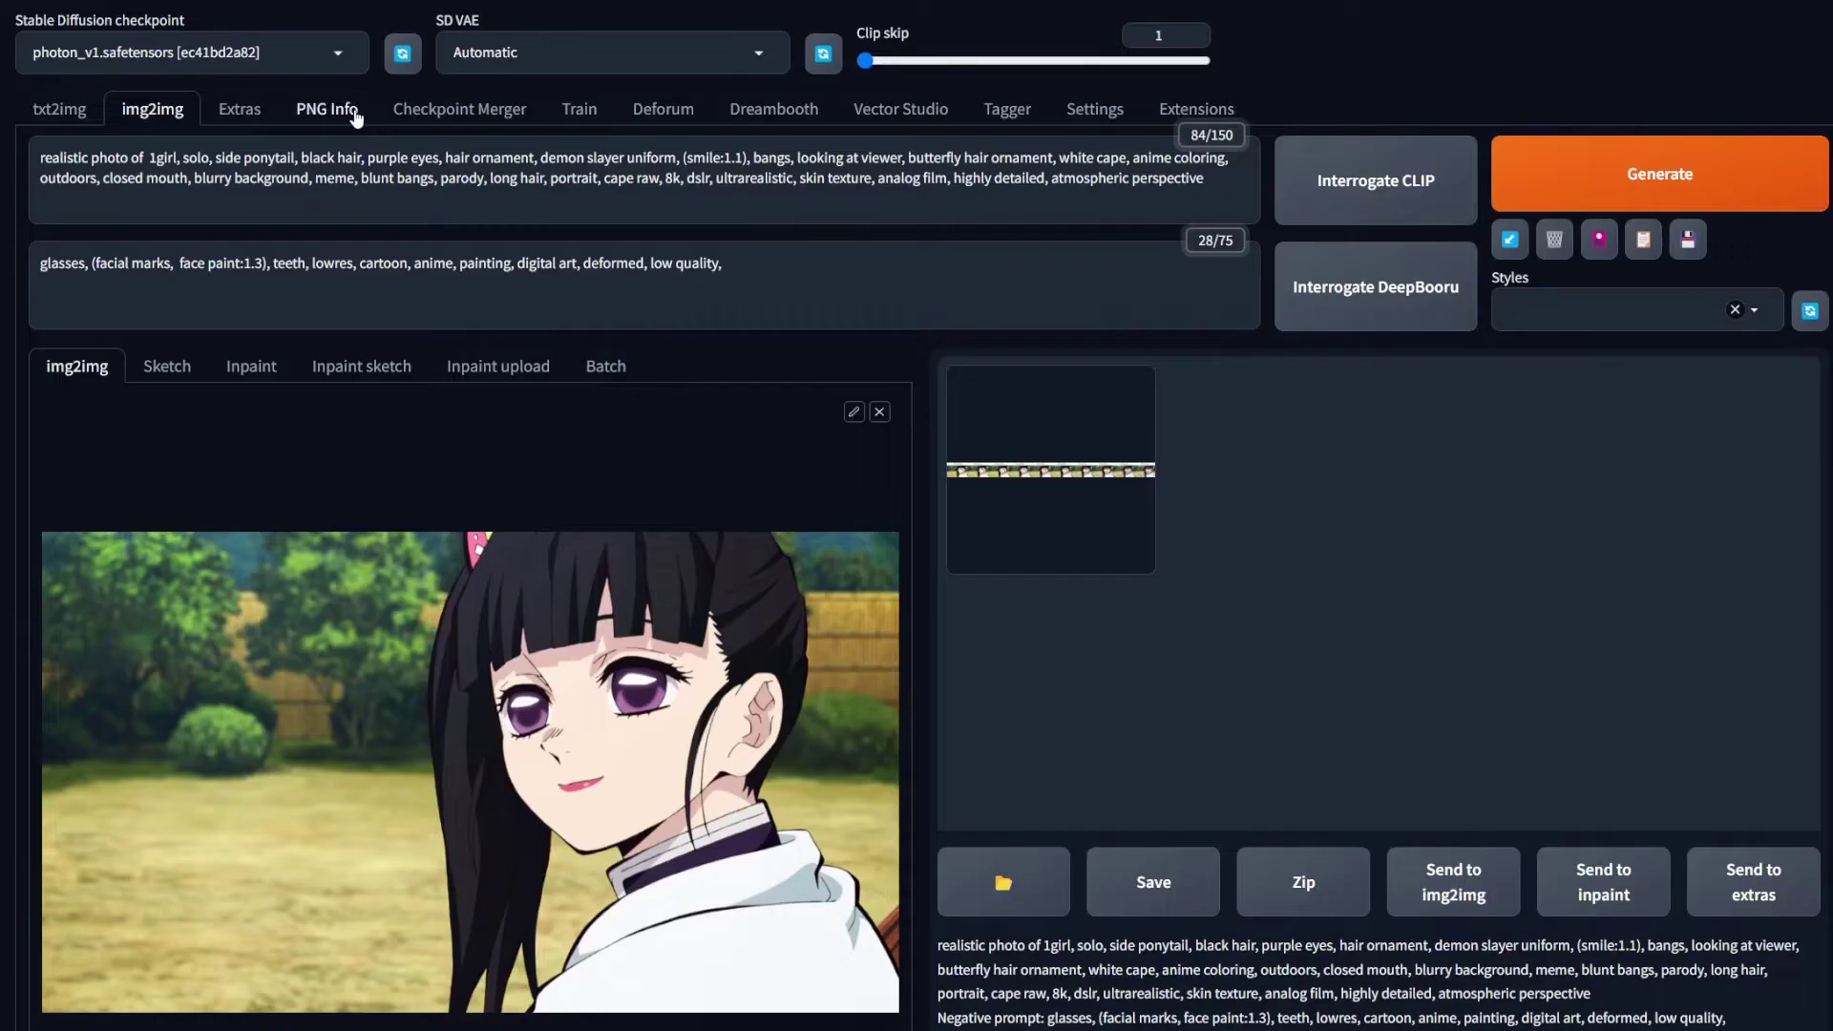
Load the chosen portrait through PNG Info and mask its face in inpaint.
click(356, 116)
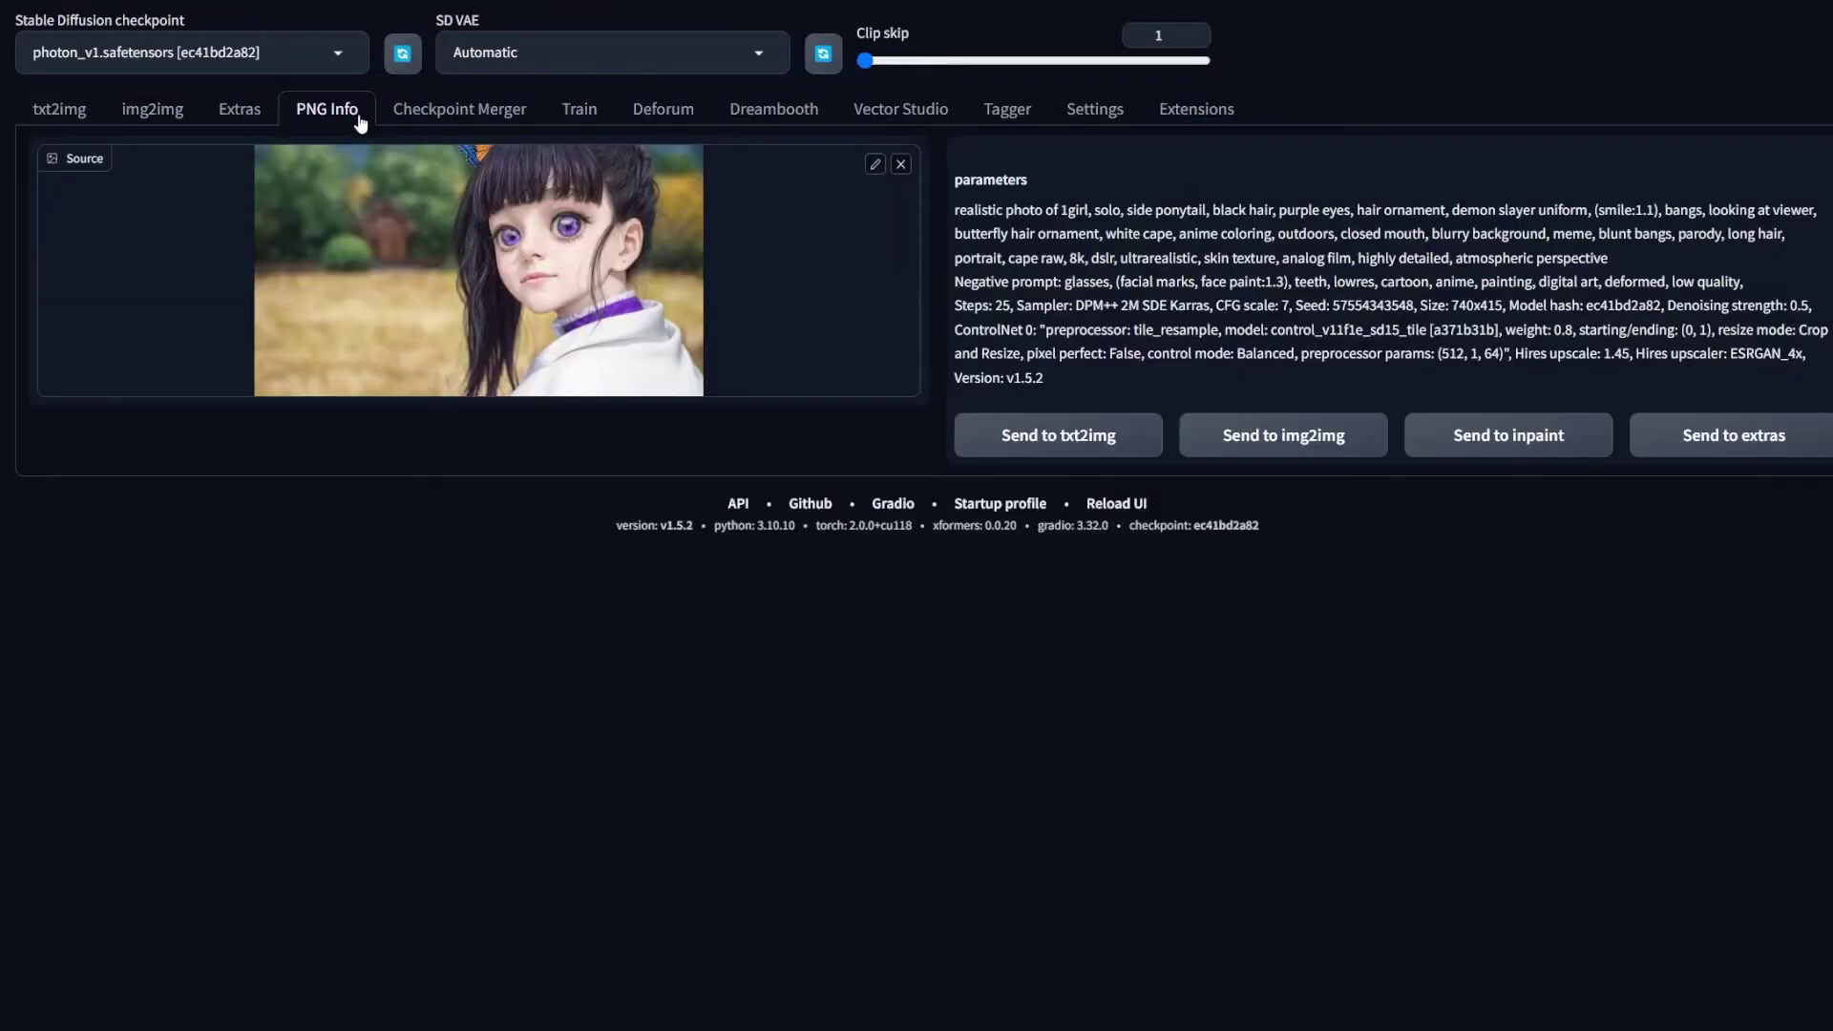
drag(381, 275, 381, 277)
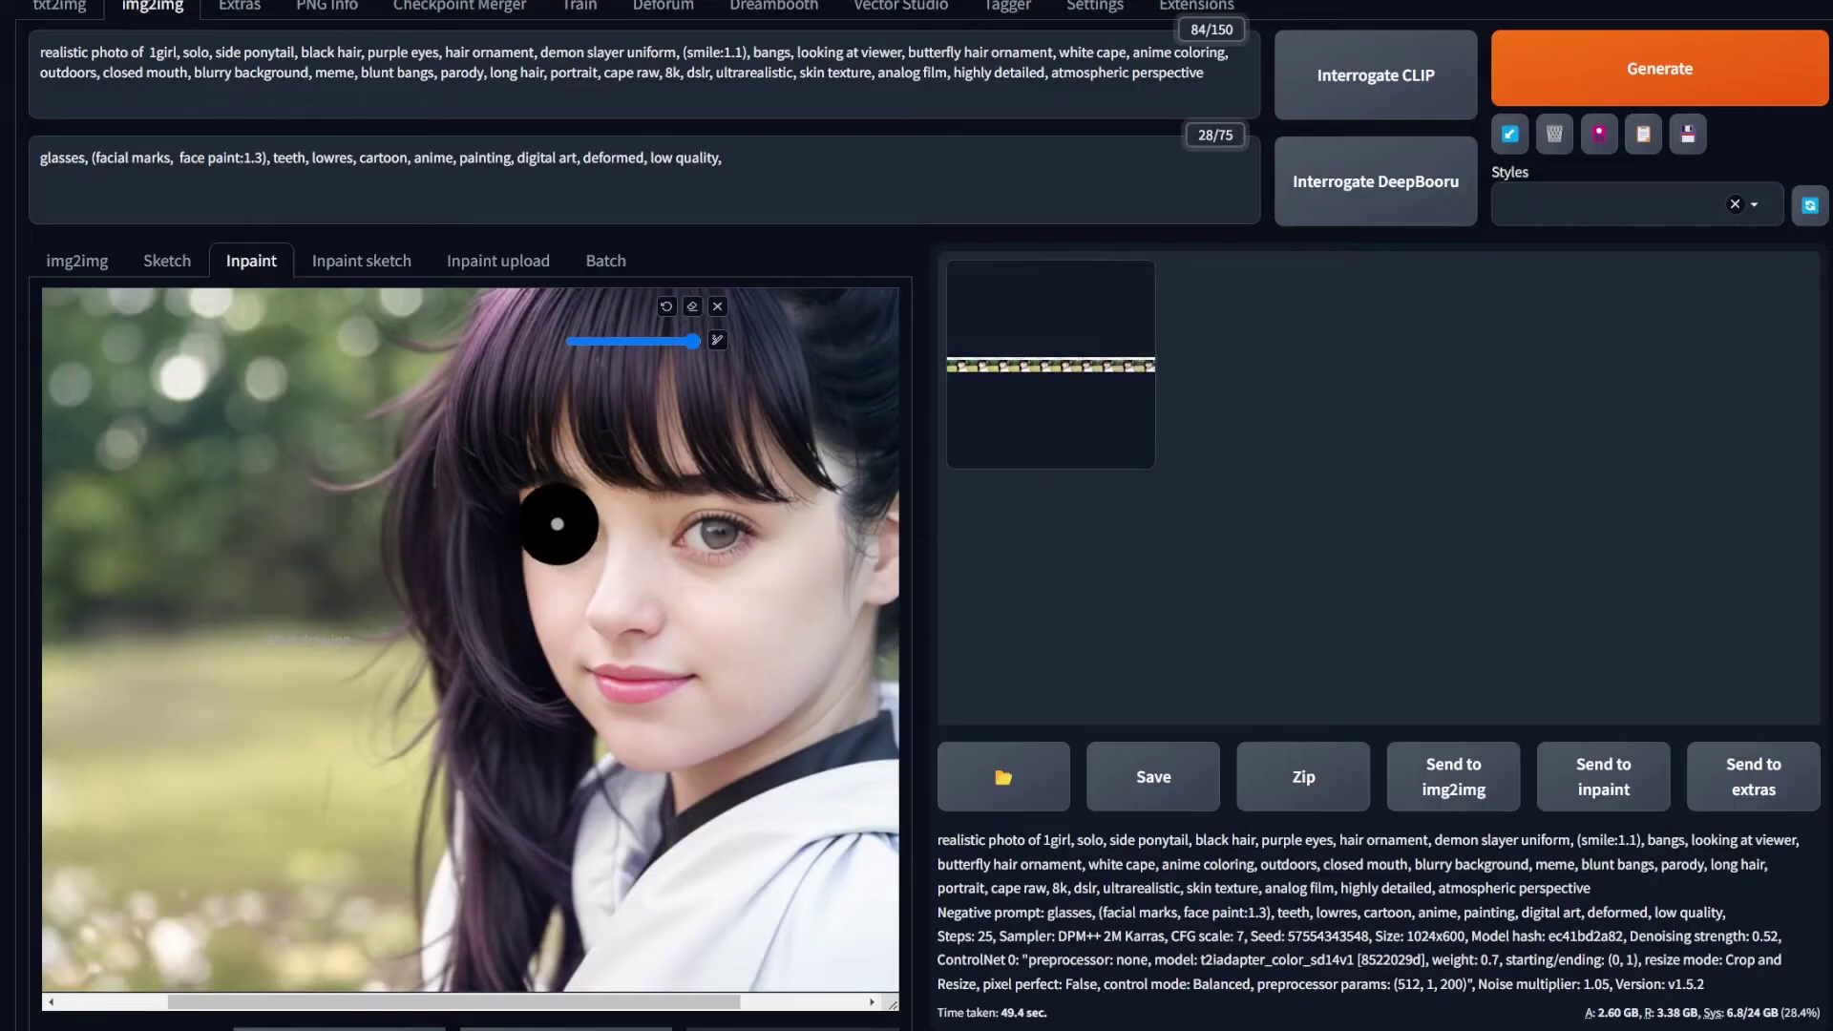
mouse_move(558, 524)
mouse_down()
mouse_move(730, 540)
mouse_move(694, 511)
mouse_move(586, 502)
mouse_move(751, 535)
mouse_move(558, 573)
mouse_up()
Delete the solo, side ponytail, black hair, hair ornament and uniform tags, adding 'bangs'.
drag(187, 158, 298, 157)
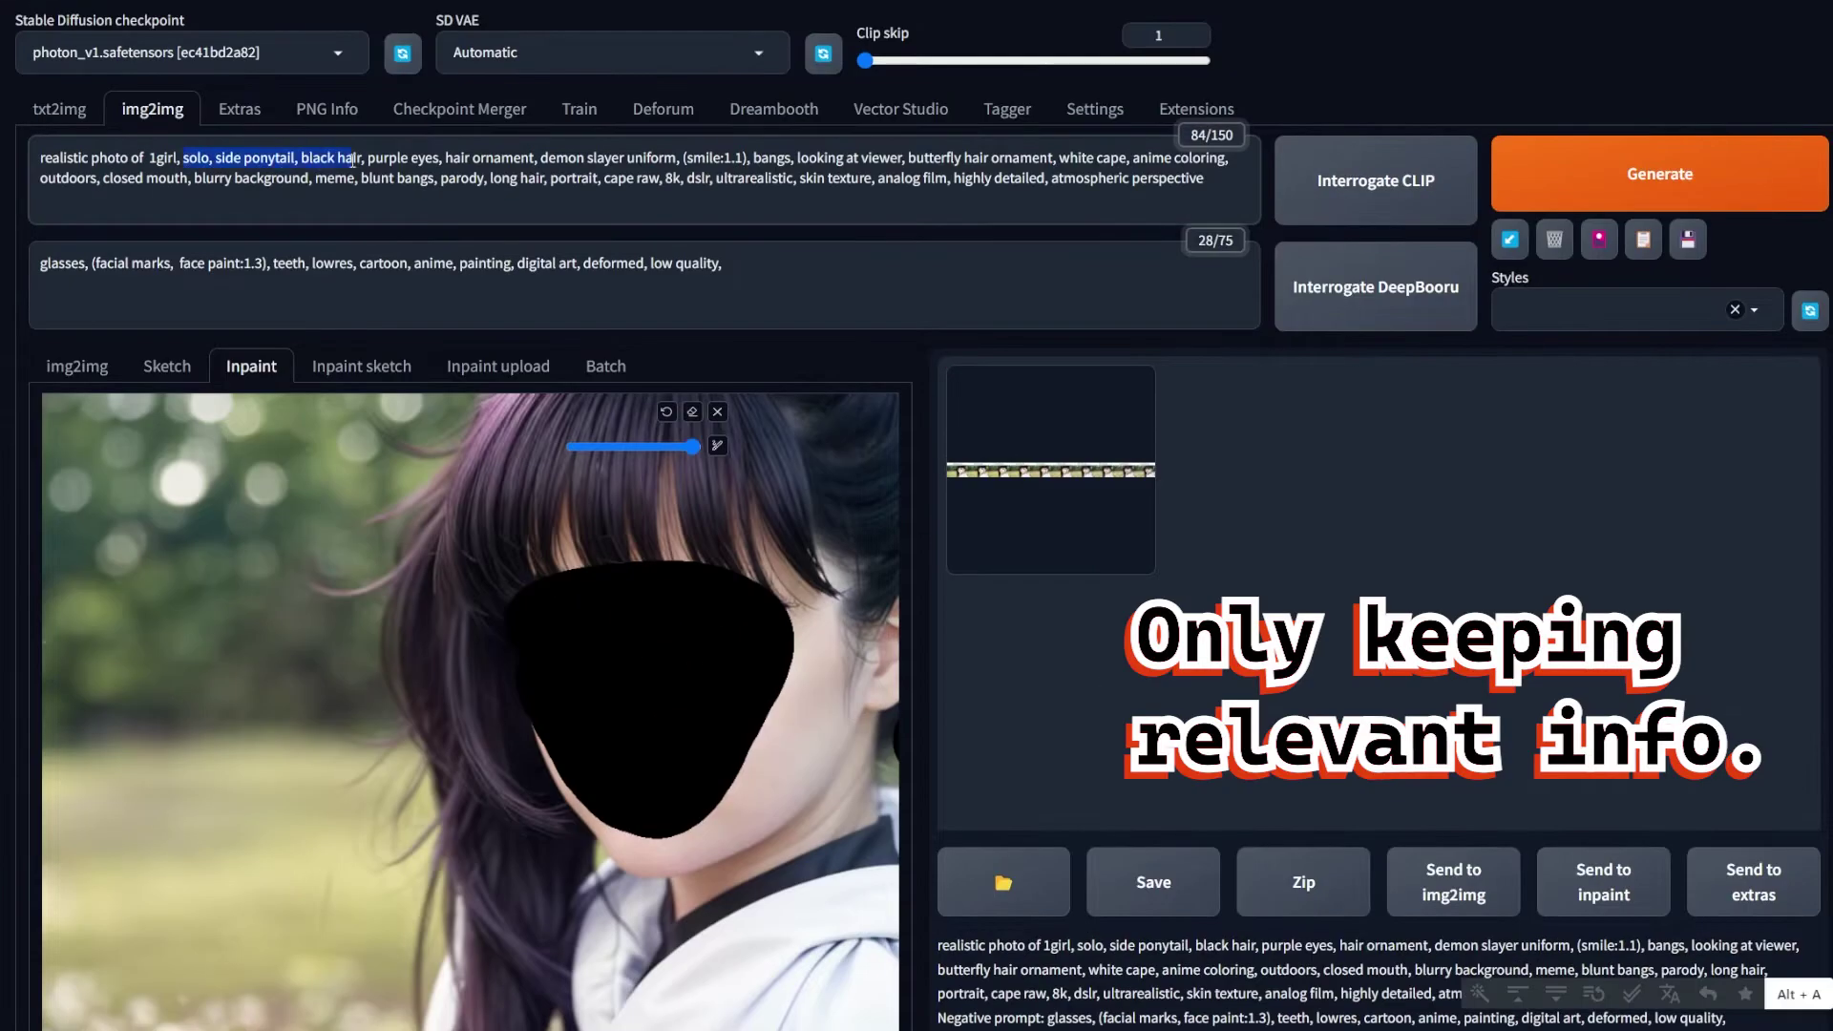
key(BackSpace)
drag(187, 158, 256, 157)
key(BackSpace)
drag(260, 158, 449, 158)
key(BackSpace)
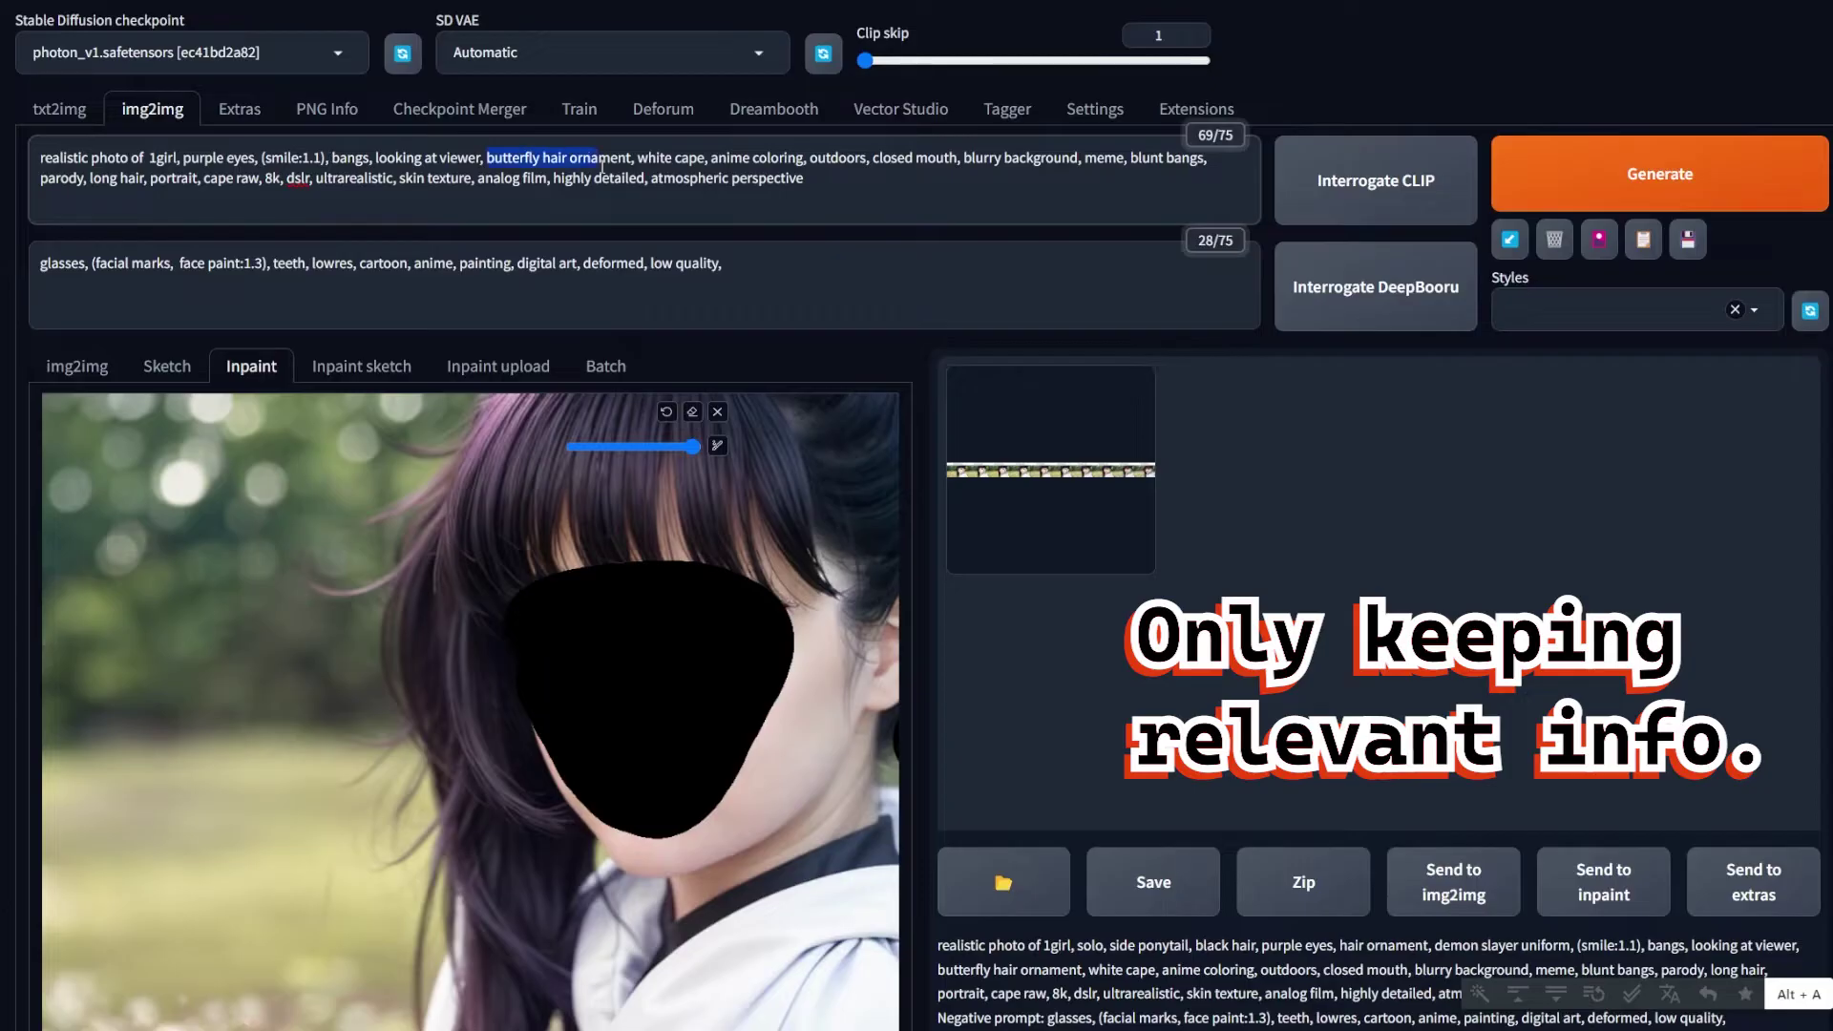
text(bangs)
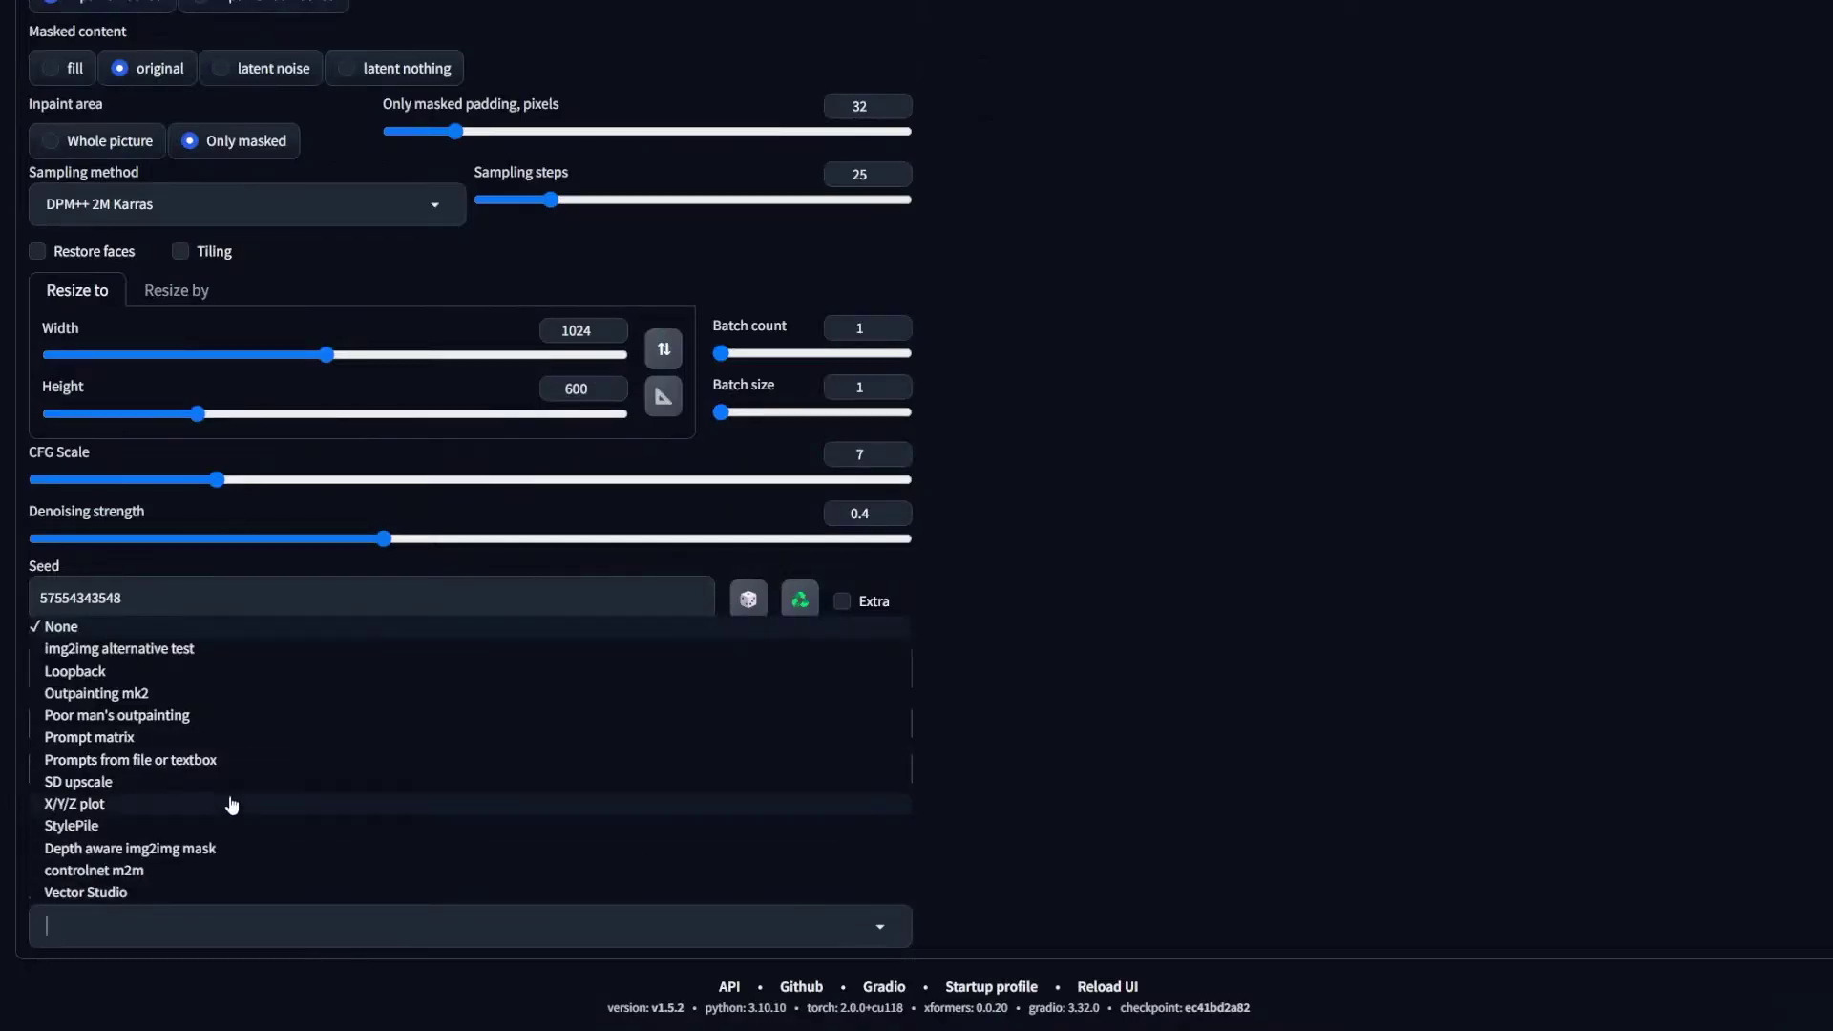
click(239, 819)
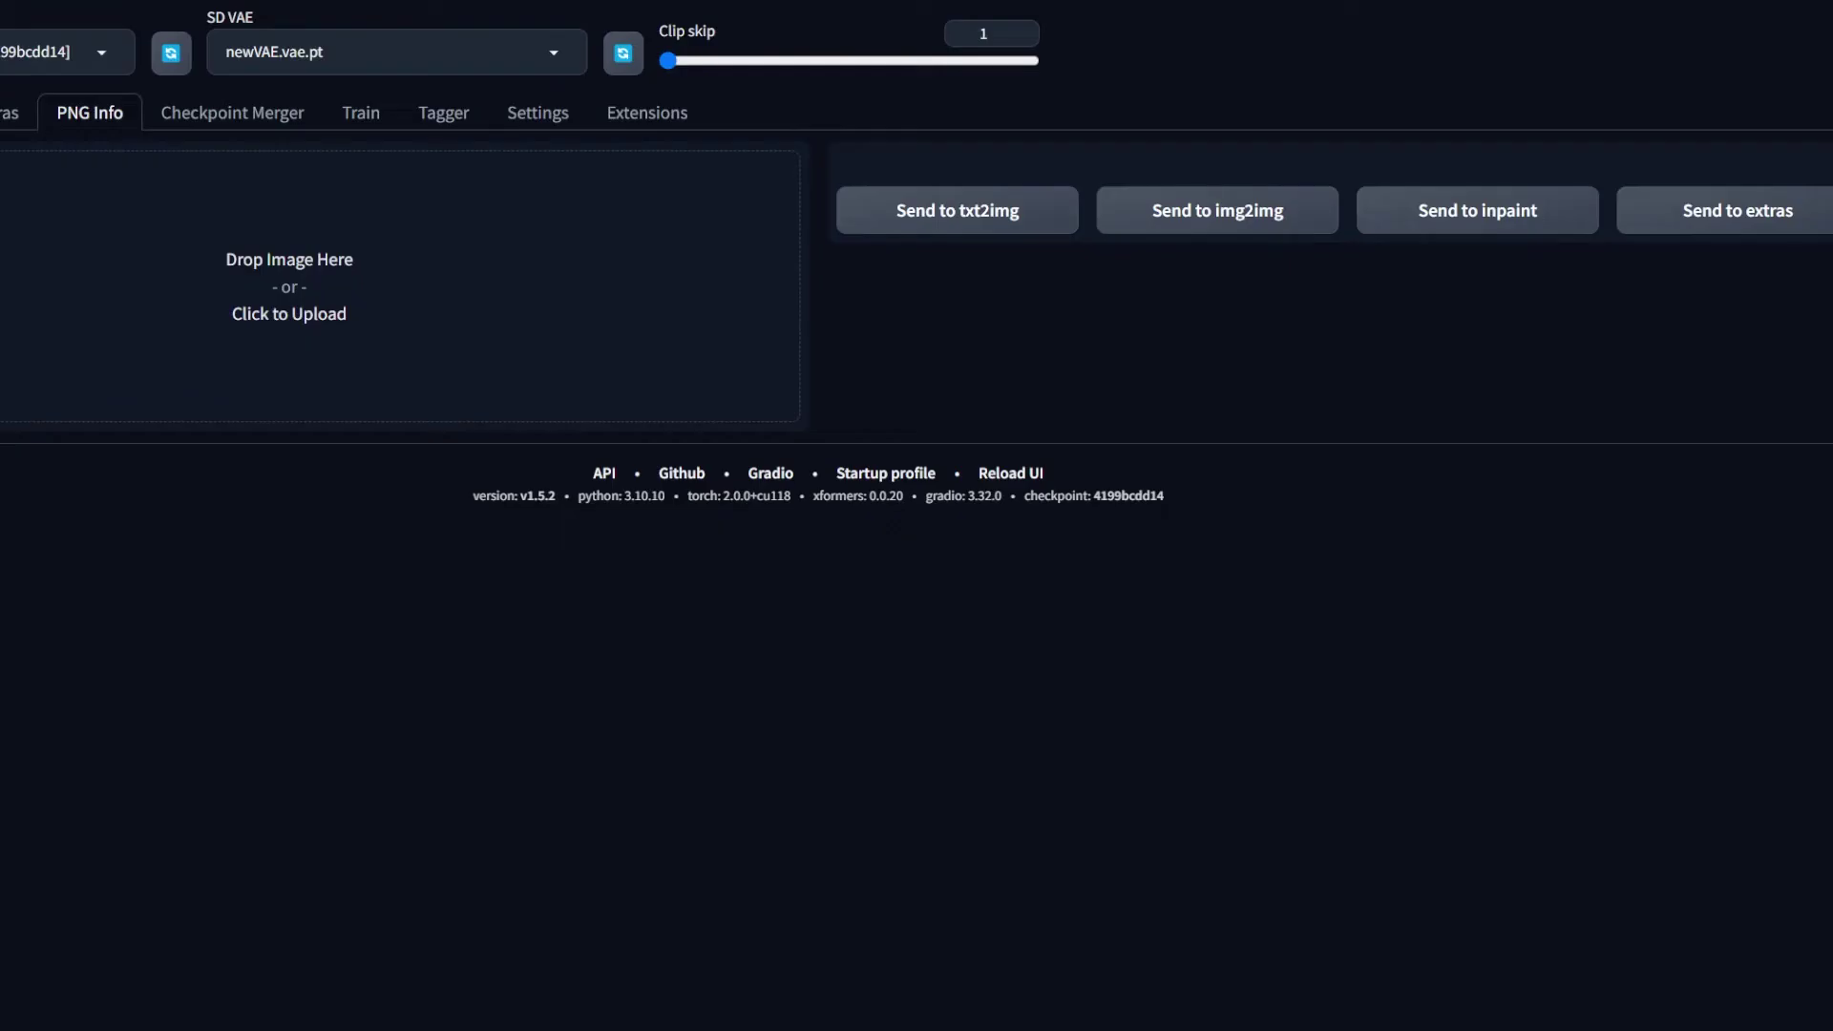
Load the portrait through PNG Info into Extras with ESRGAN_4x plus 4x-UltraSharp at 0.3.
drag(38, 286, 129, 307)
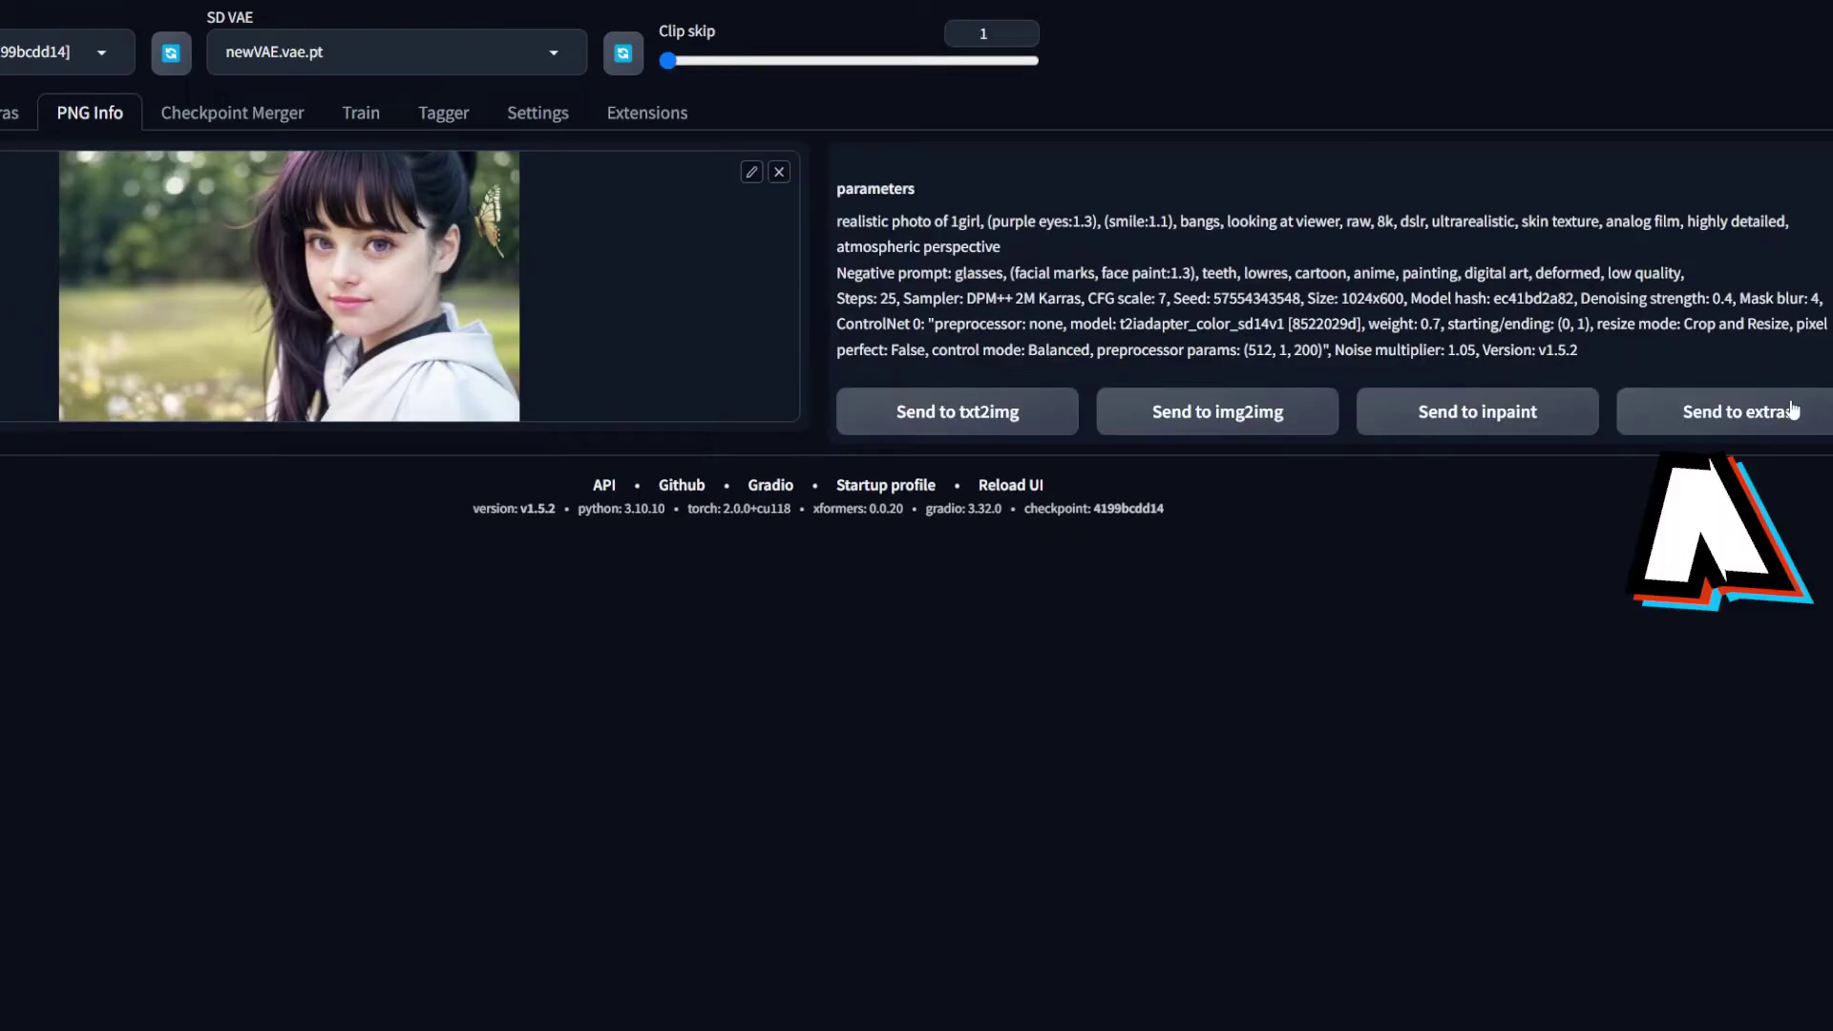
click(1793, 410)
click(8, 778)
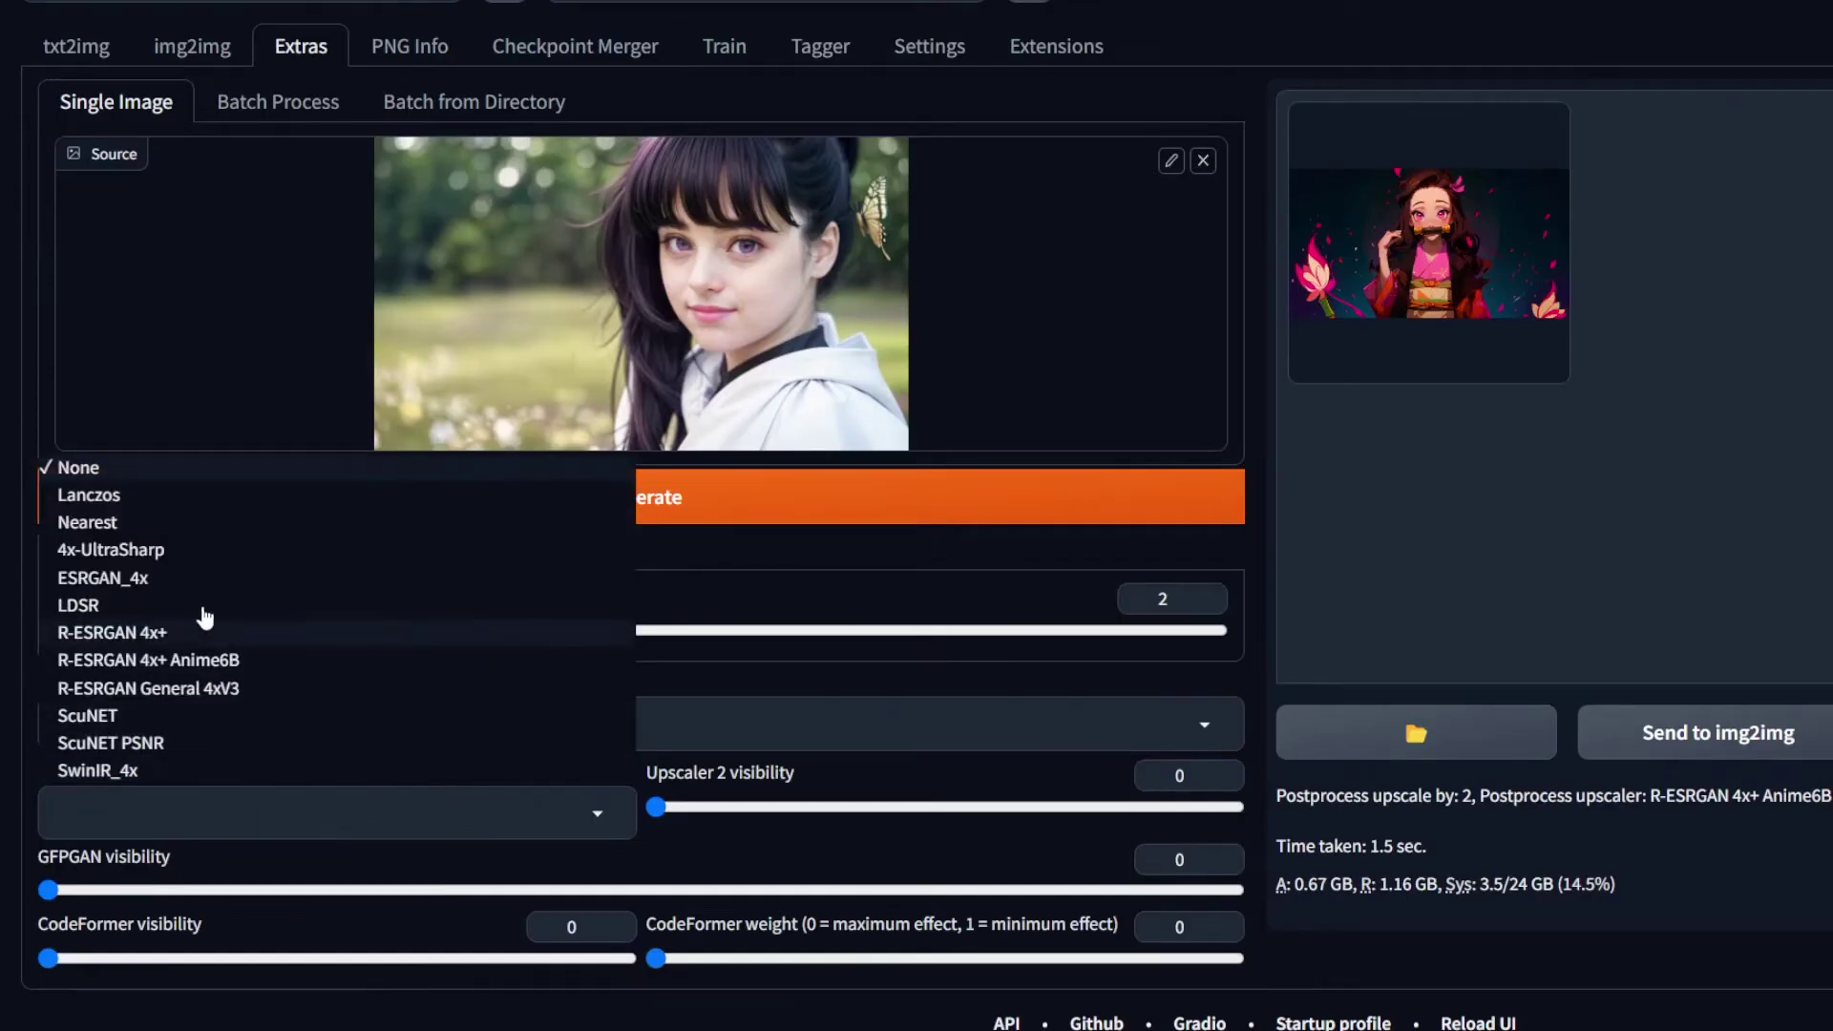
click(111, 549)
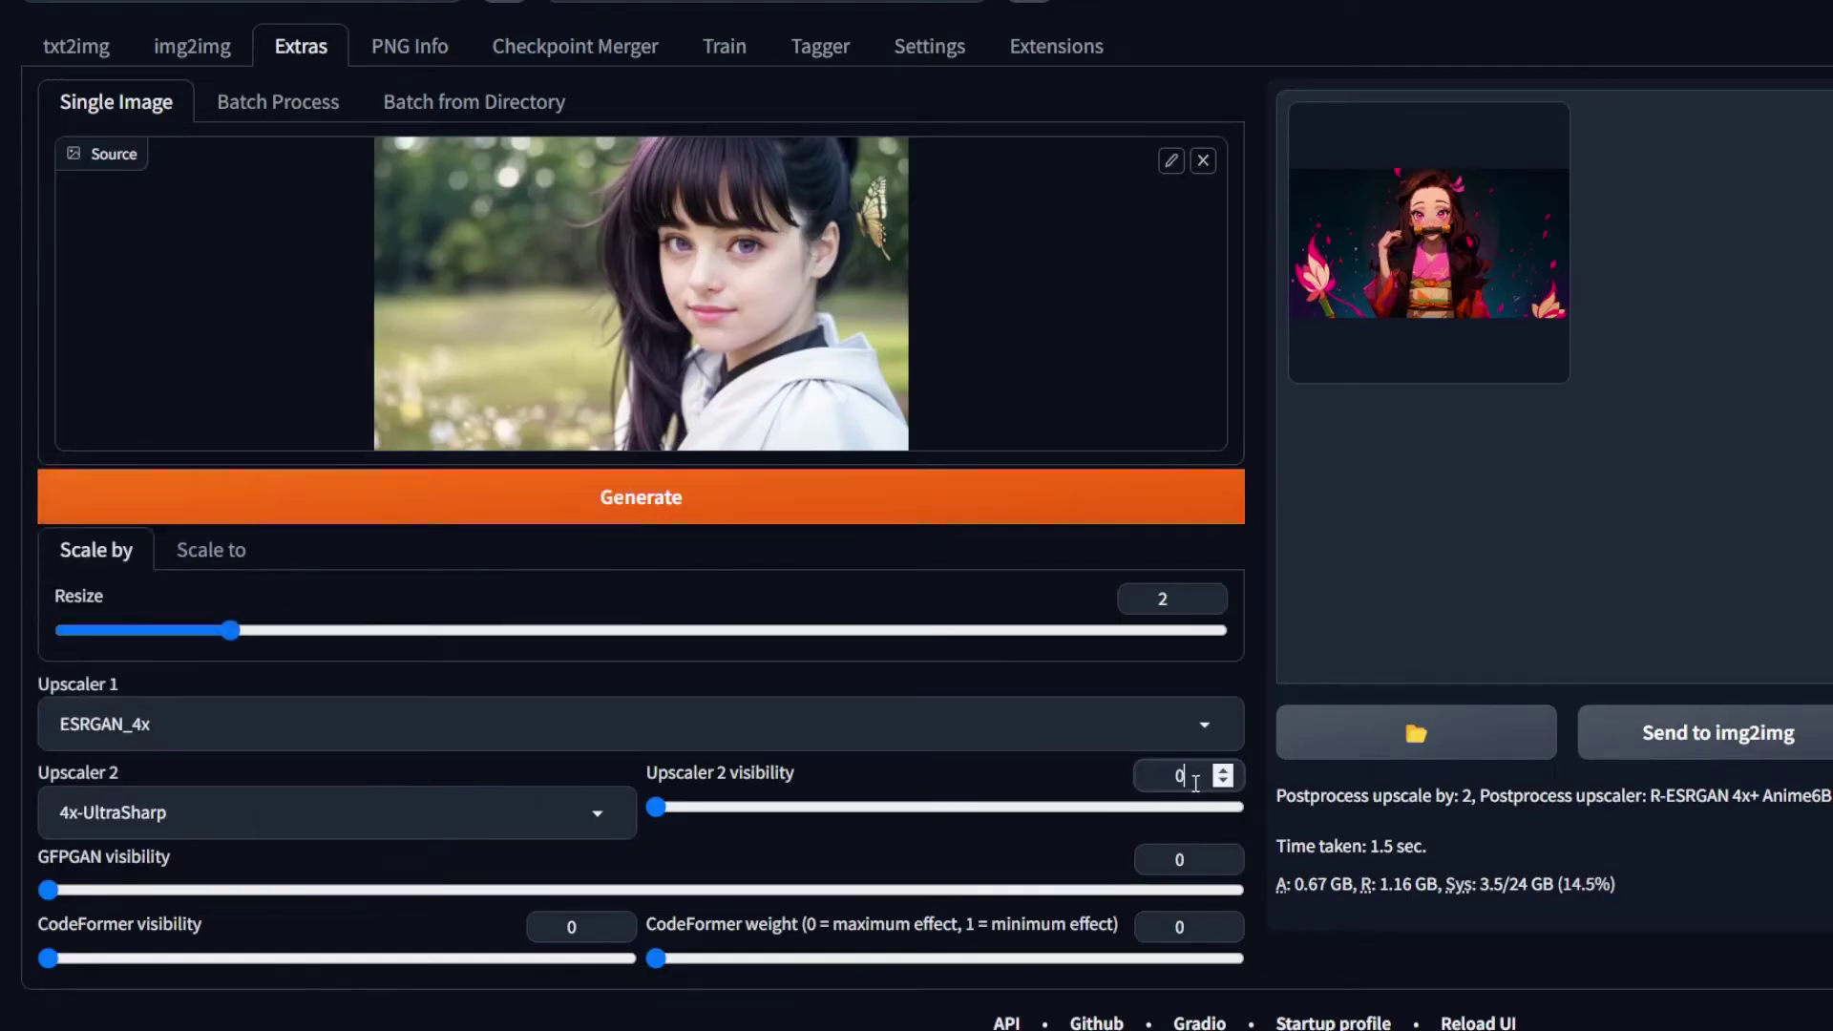
Run the 2× upscale, send the result to inpaint, and mask a spot beside the eye.
click(658, 514)
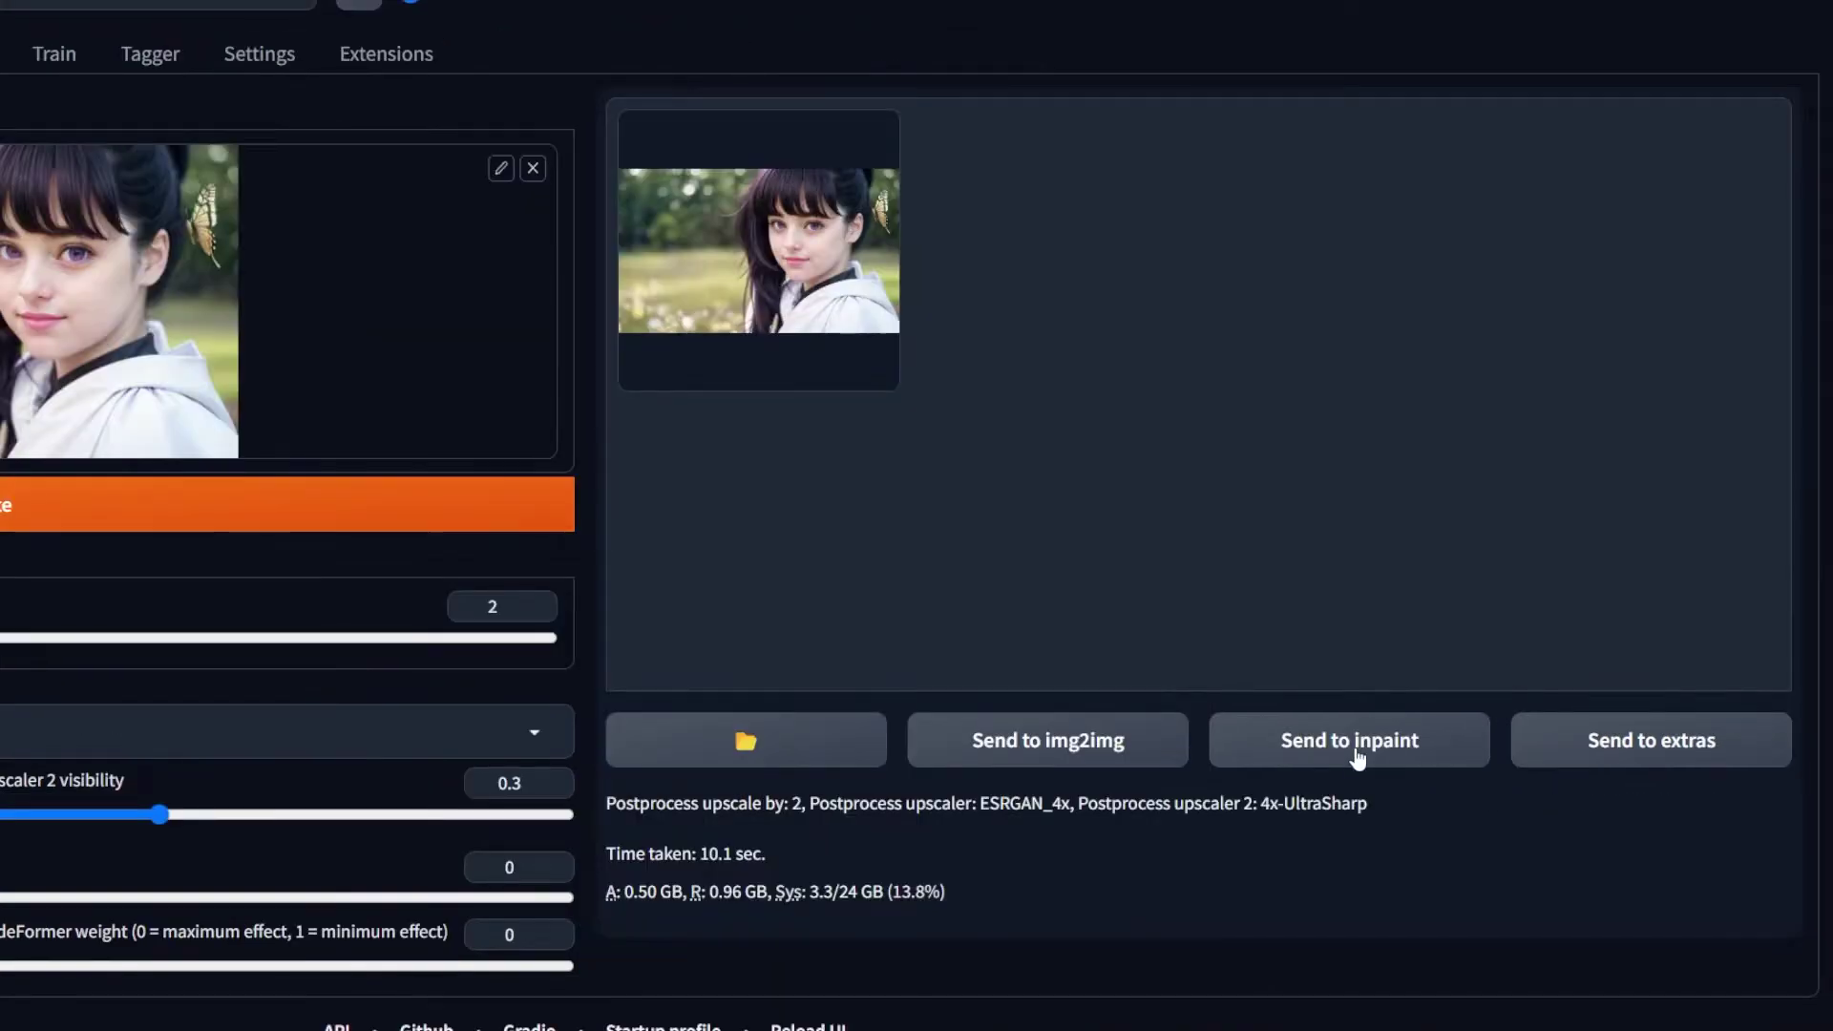
click(1358, 760)
mouse_move(520, 601)
mouse_down()
mouse_move(549, 577)
mouse_move(568, 628)
mouse_up()
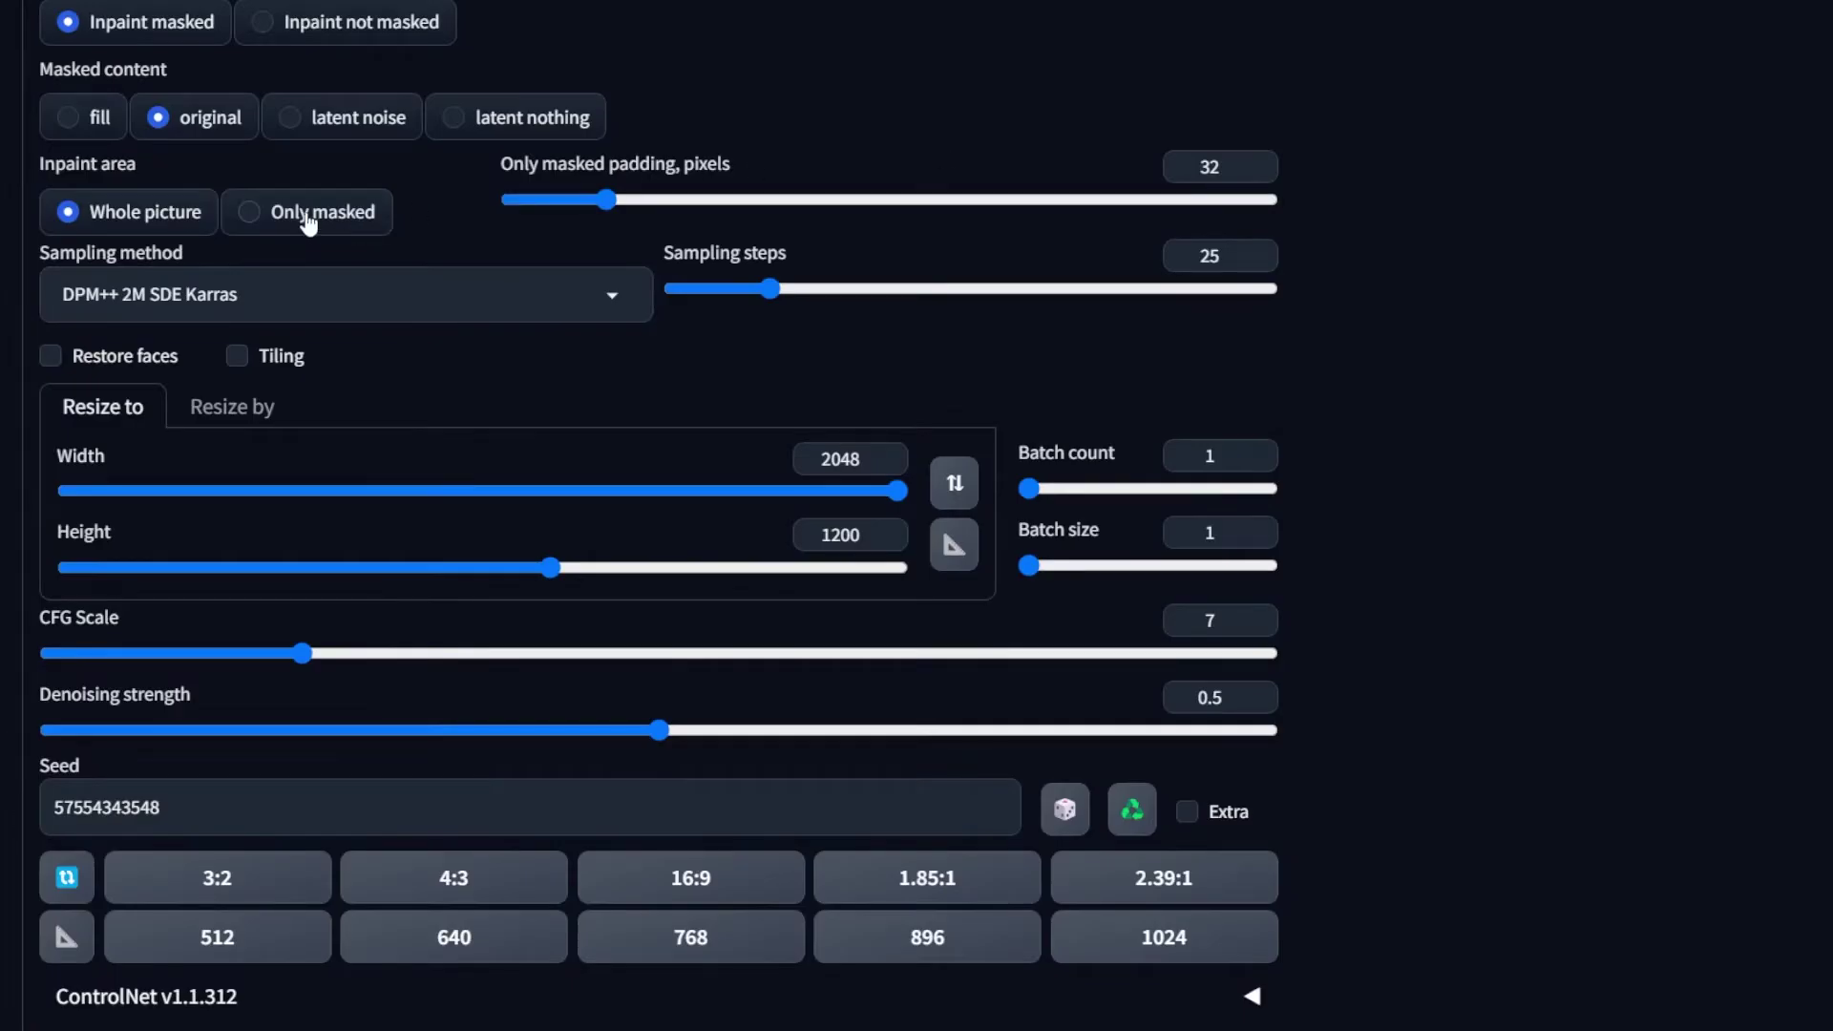
Lower the inpaint denoising strength from 0.5 to 0.25 and set width to 1000.
drag(659, 731, 615, 733)
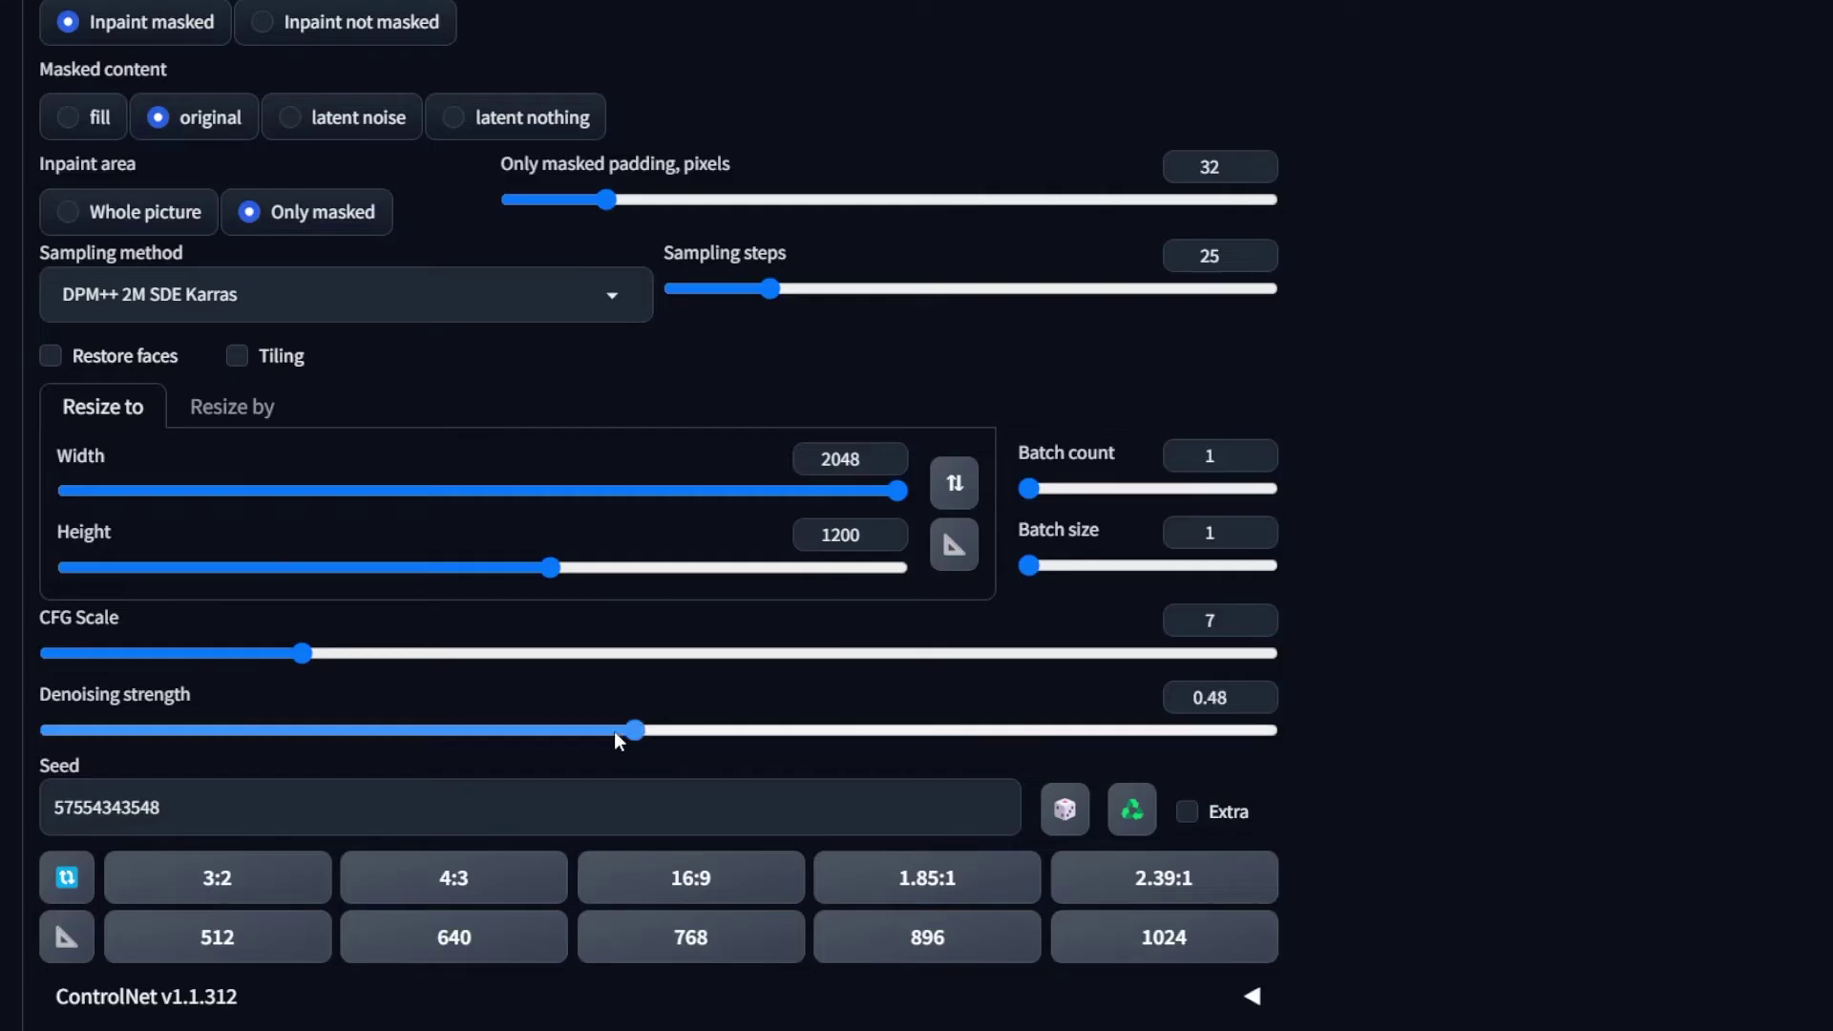
drag(399, 731, 355, 731)
double_click(840, 458)
text(1000)
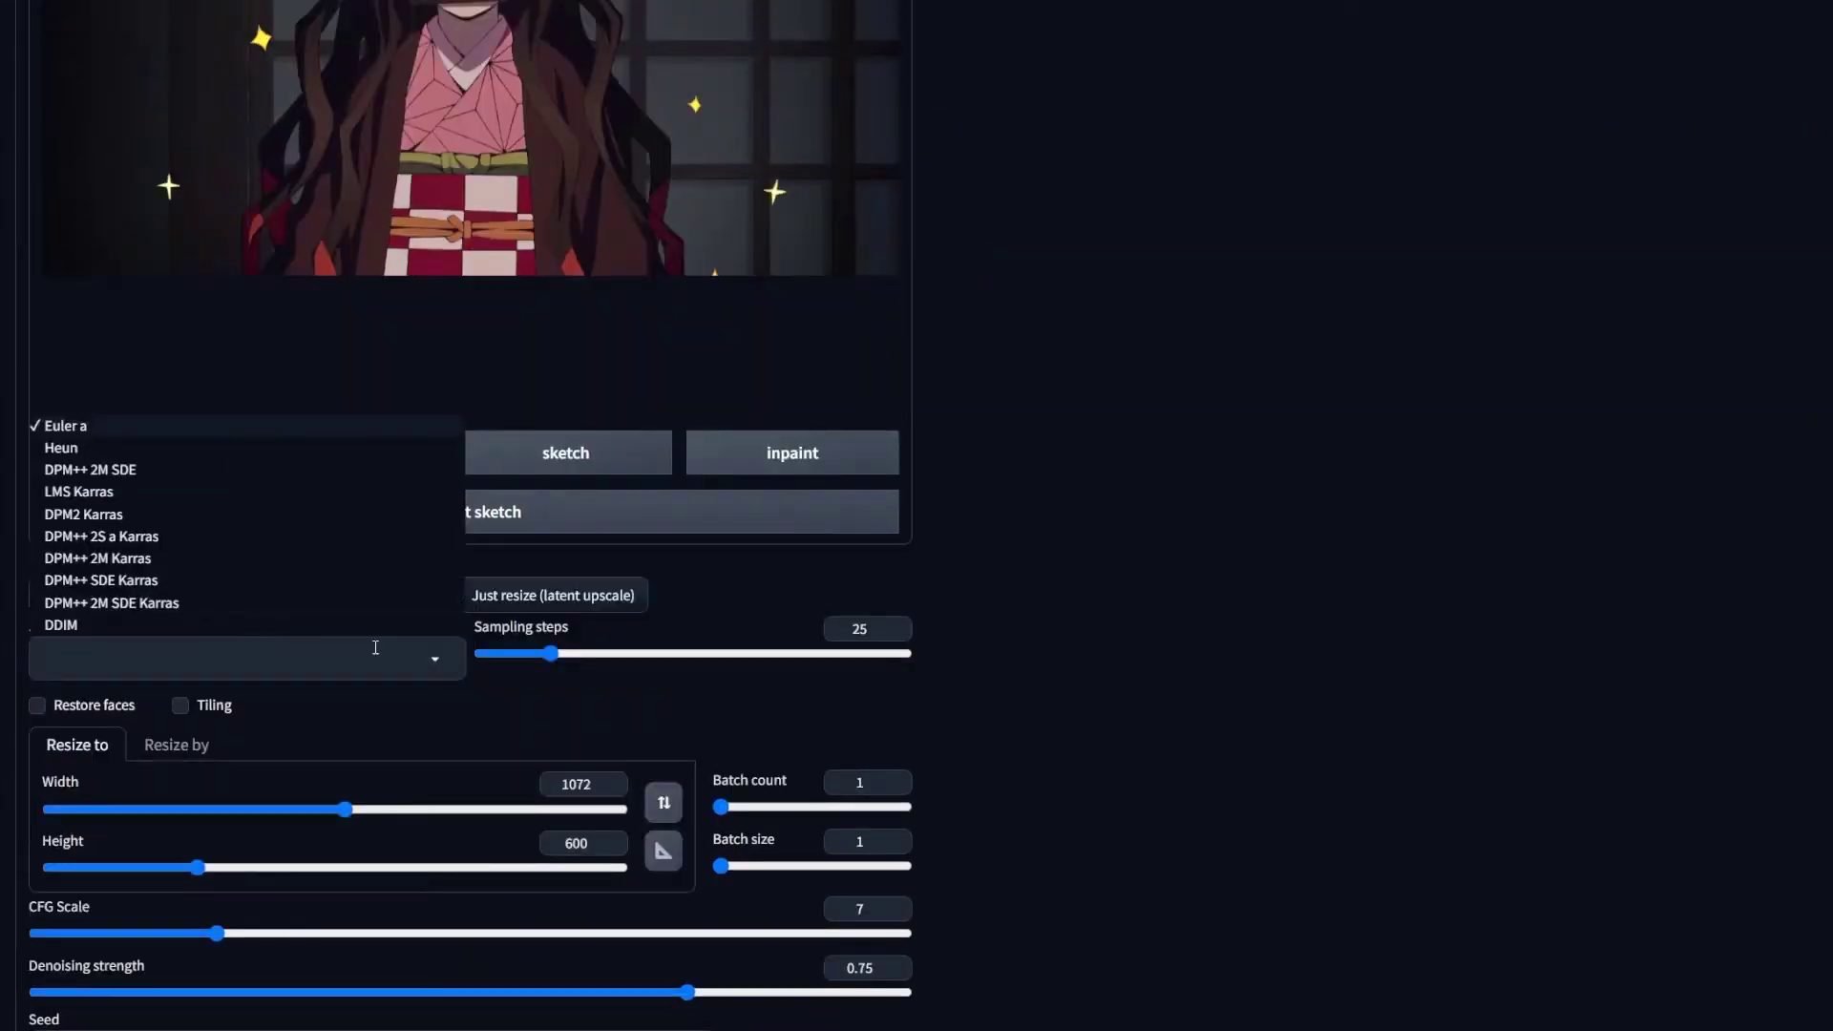
Generate the photorealistic bamboo-gagged girl, then run it again for another result.
click(433, 691)
click(1631, 172)
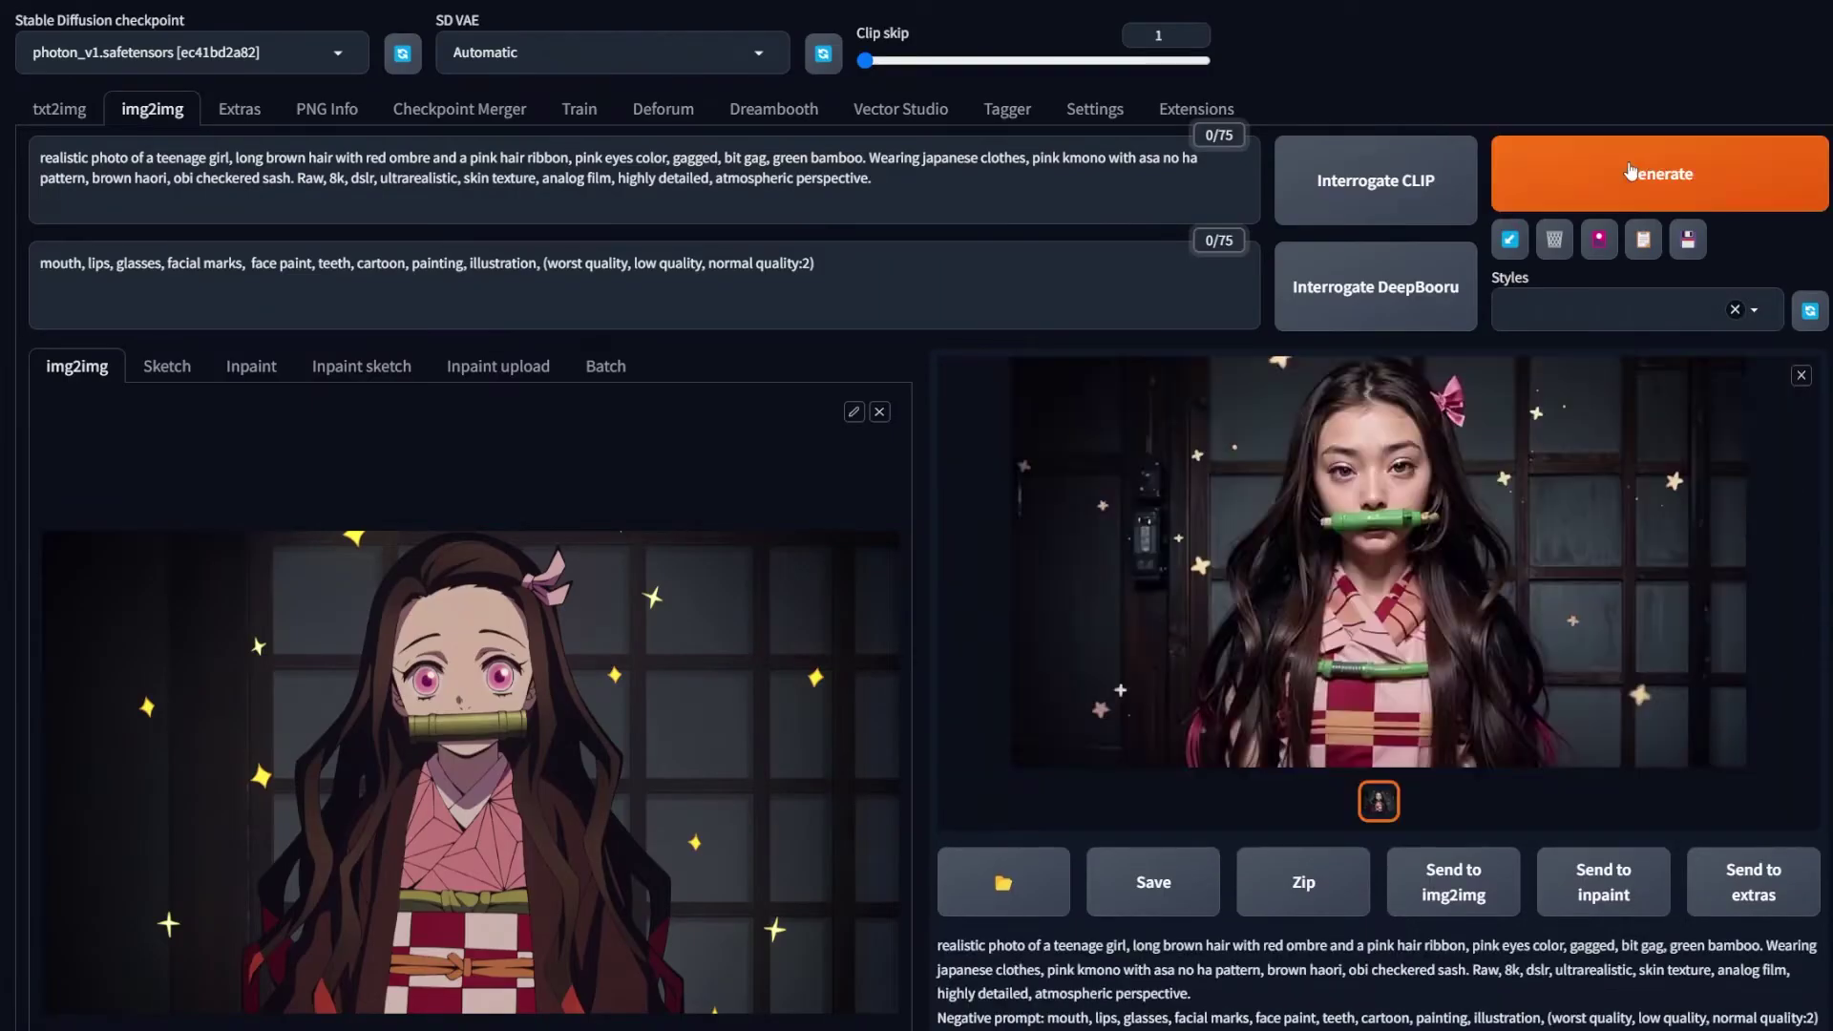
click(1631, 171)
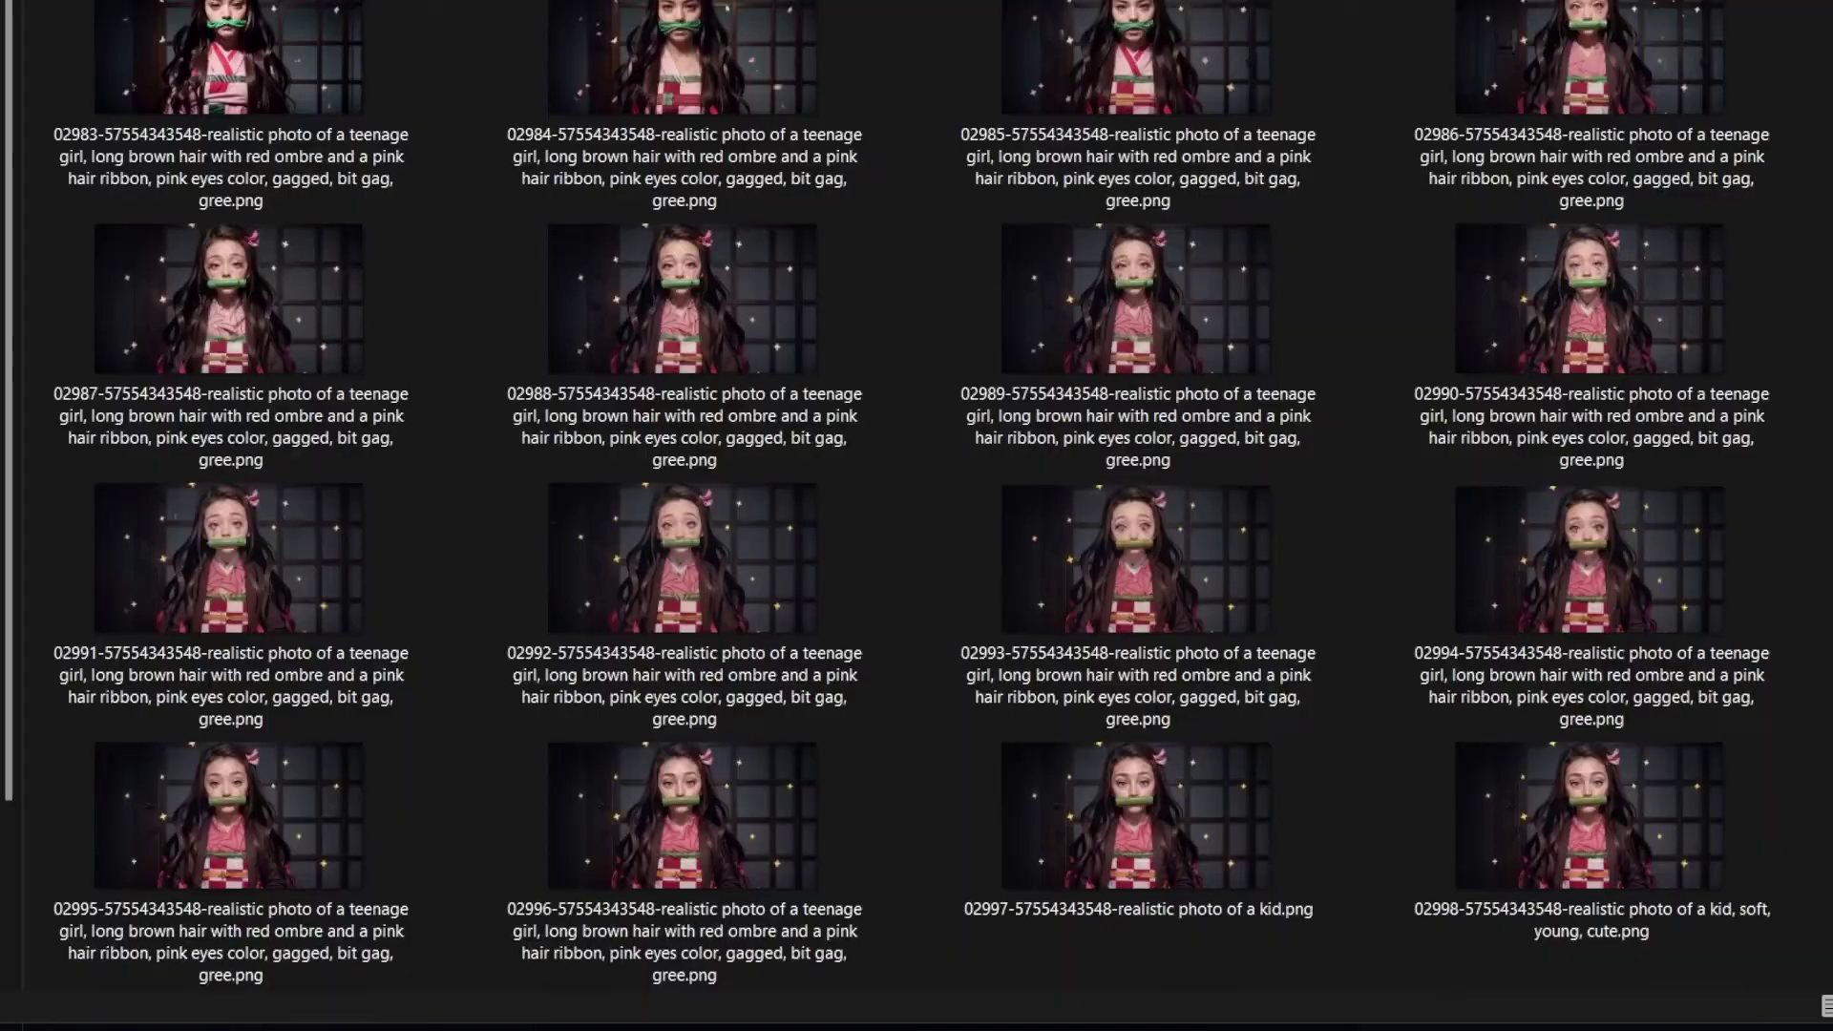
scroll(916, 516, down, 2)
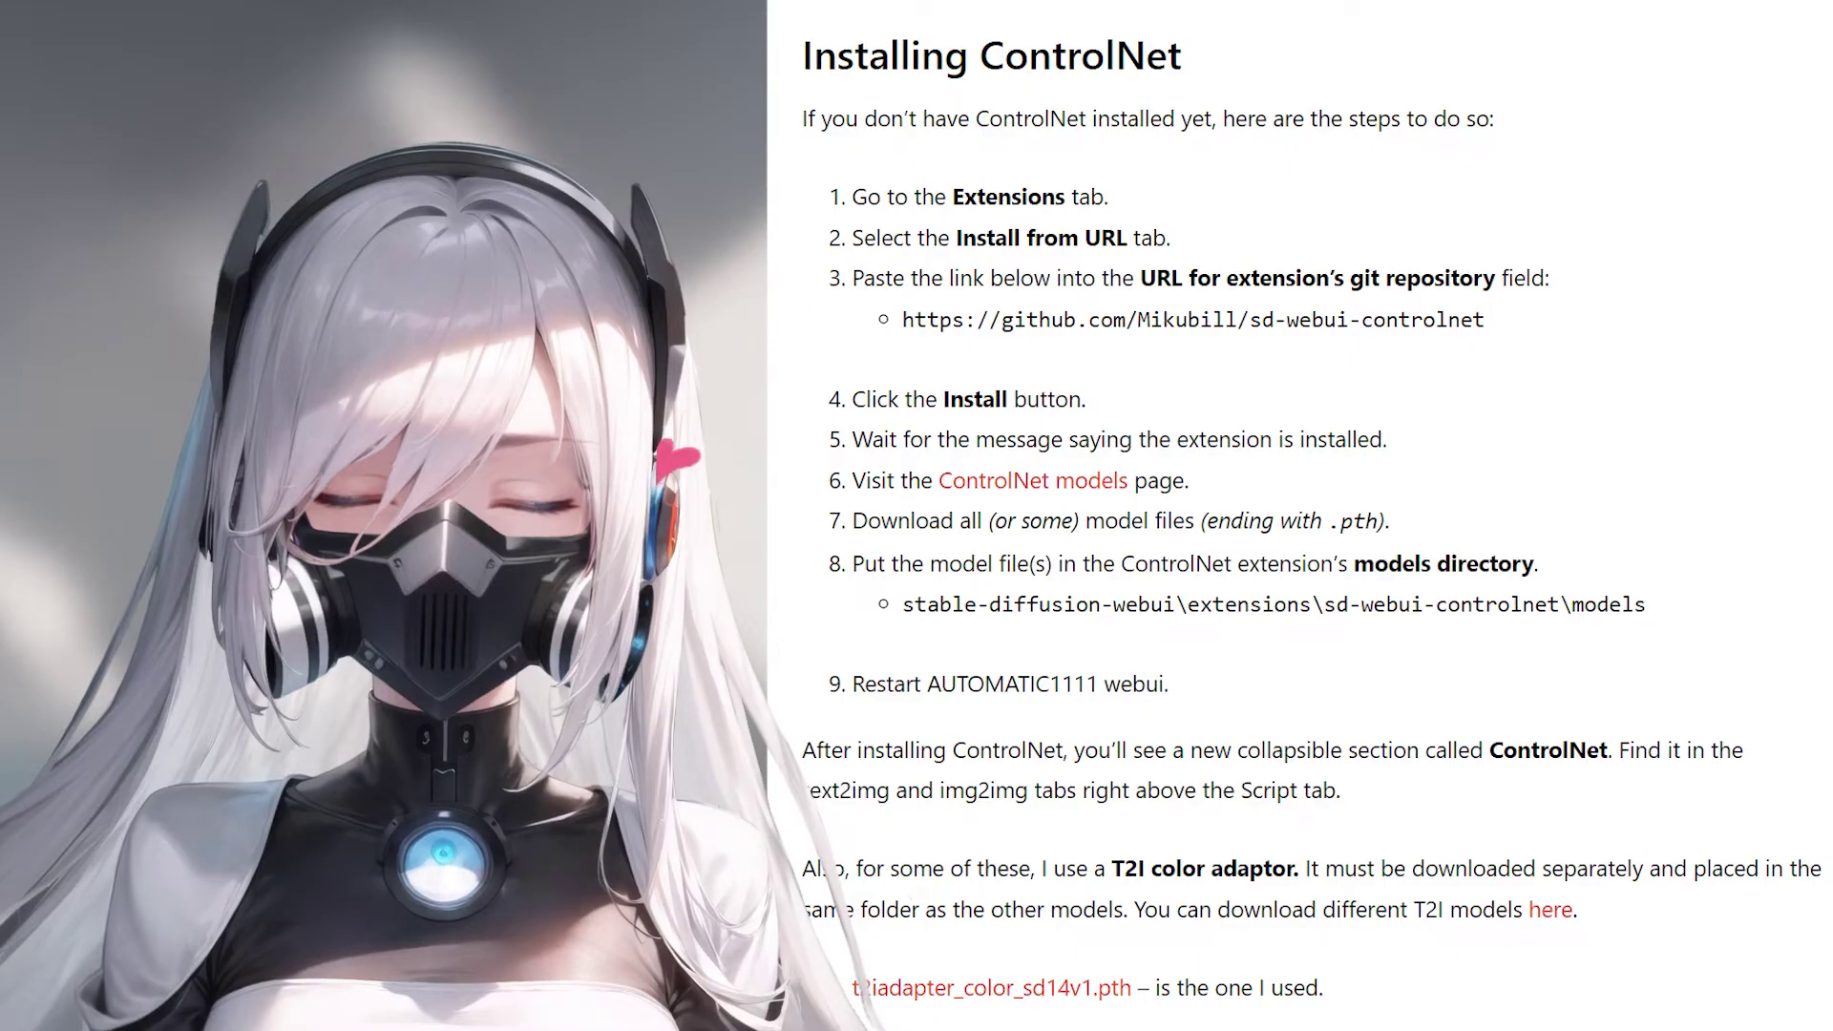
Paste the copied sd-webui-controlnet GitHub URL into the Extensions Install from URL field.
triple_click(697, 411)
key(ctrl+c)
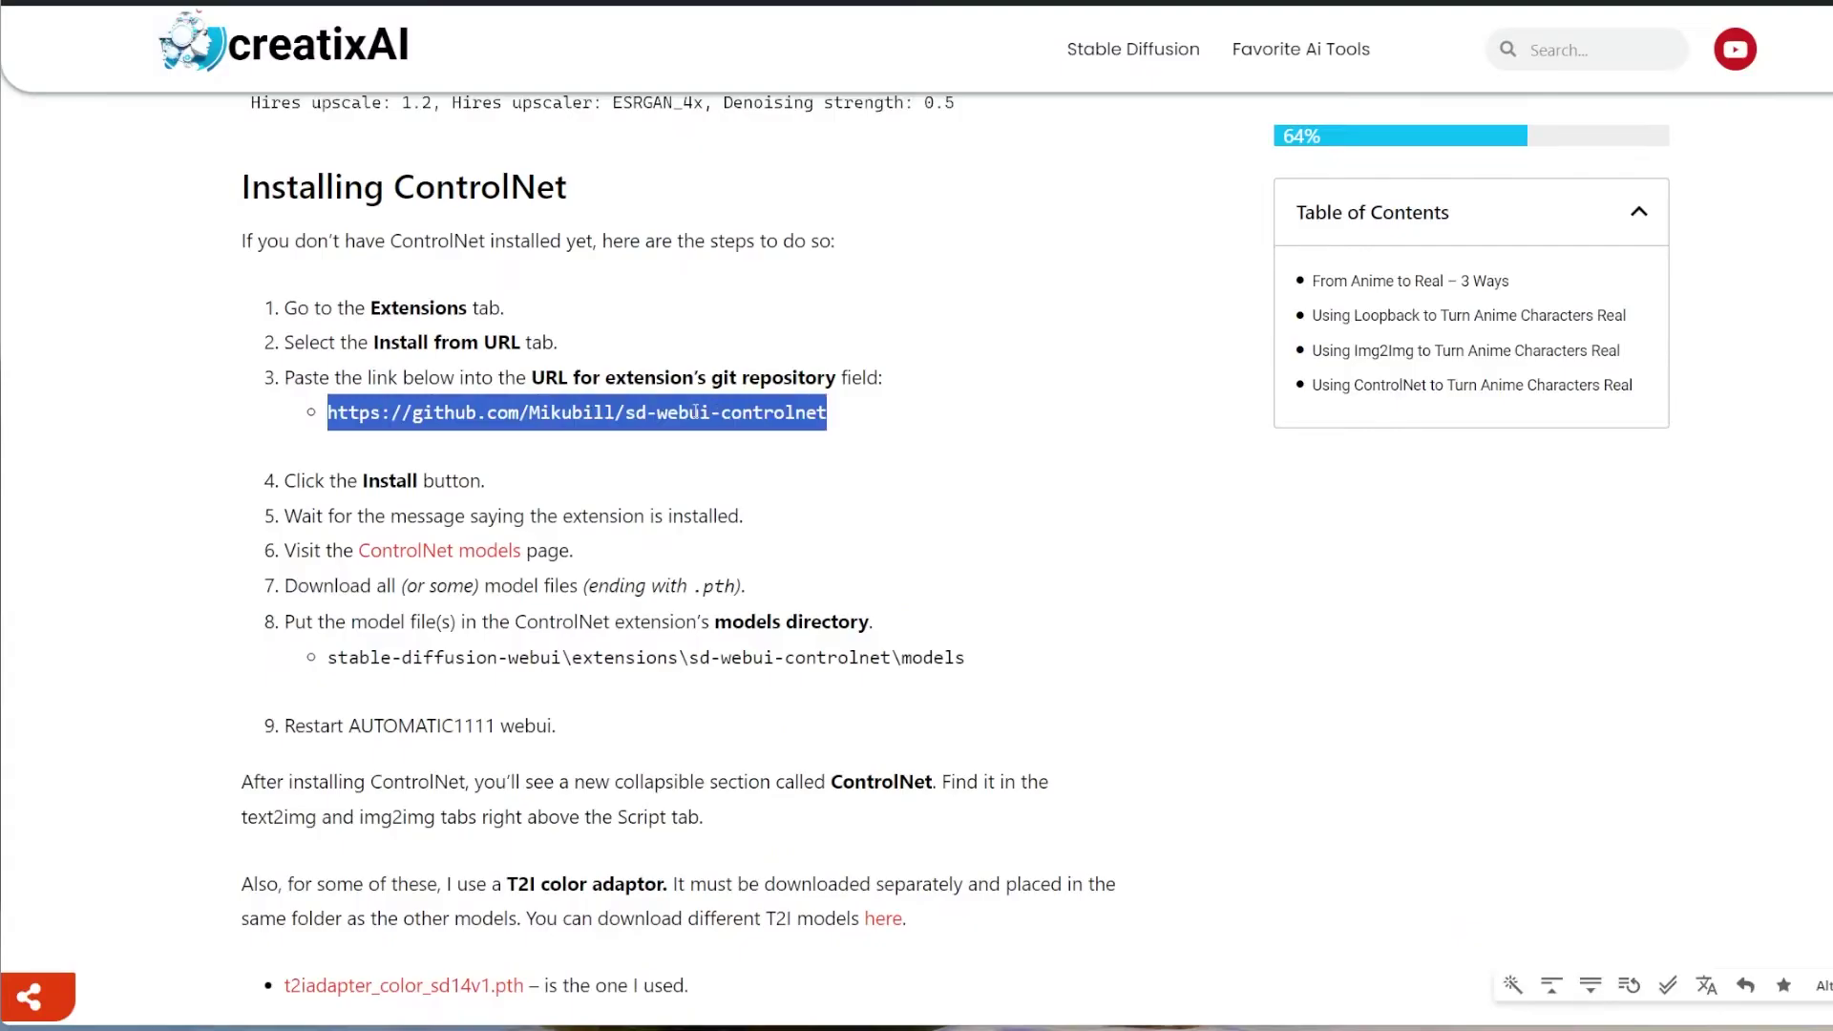
key(alt+Tab)
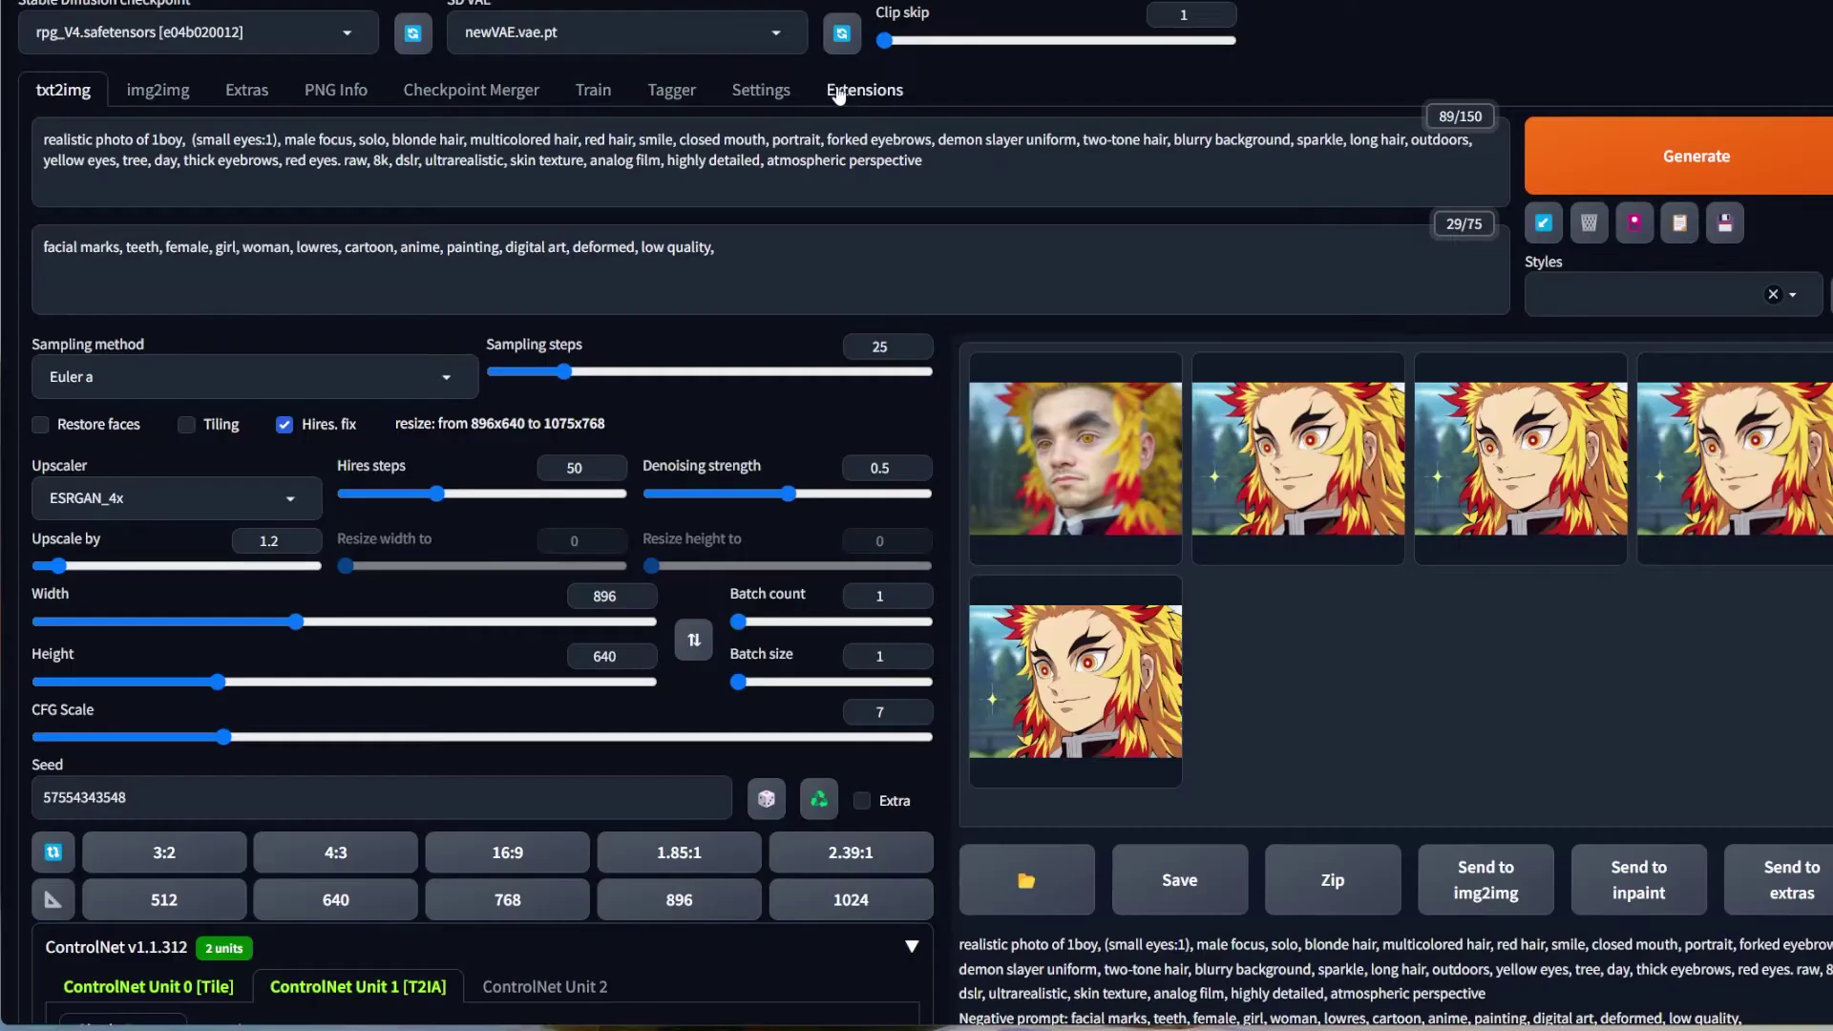
click(847, 91)
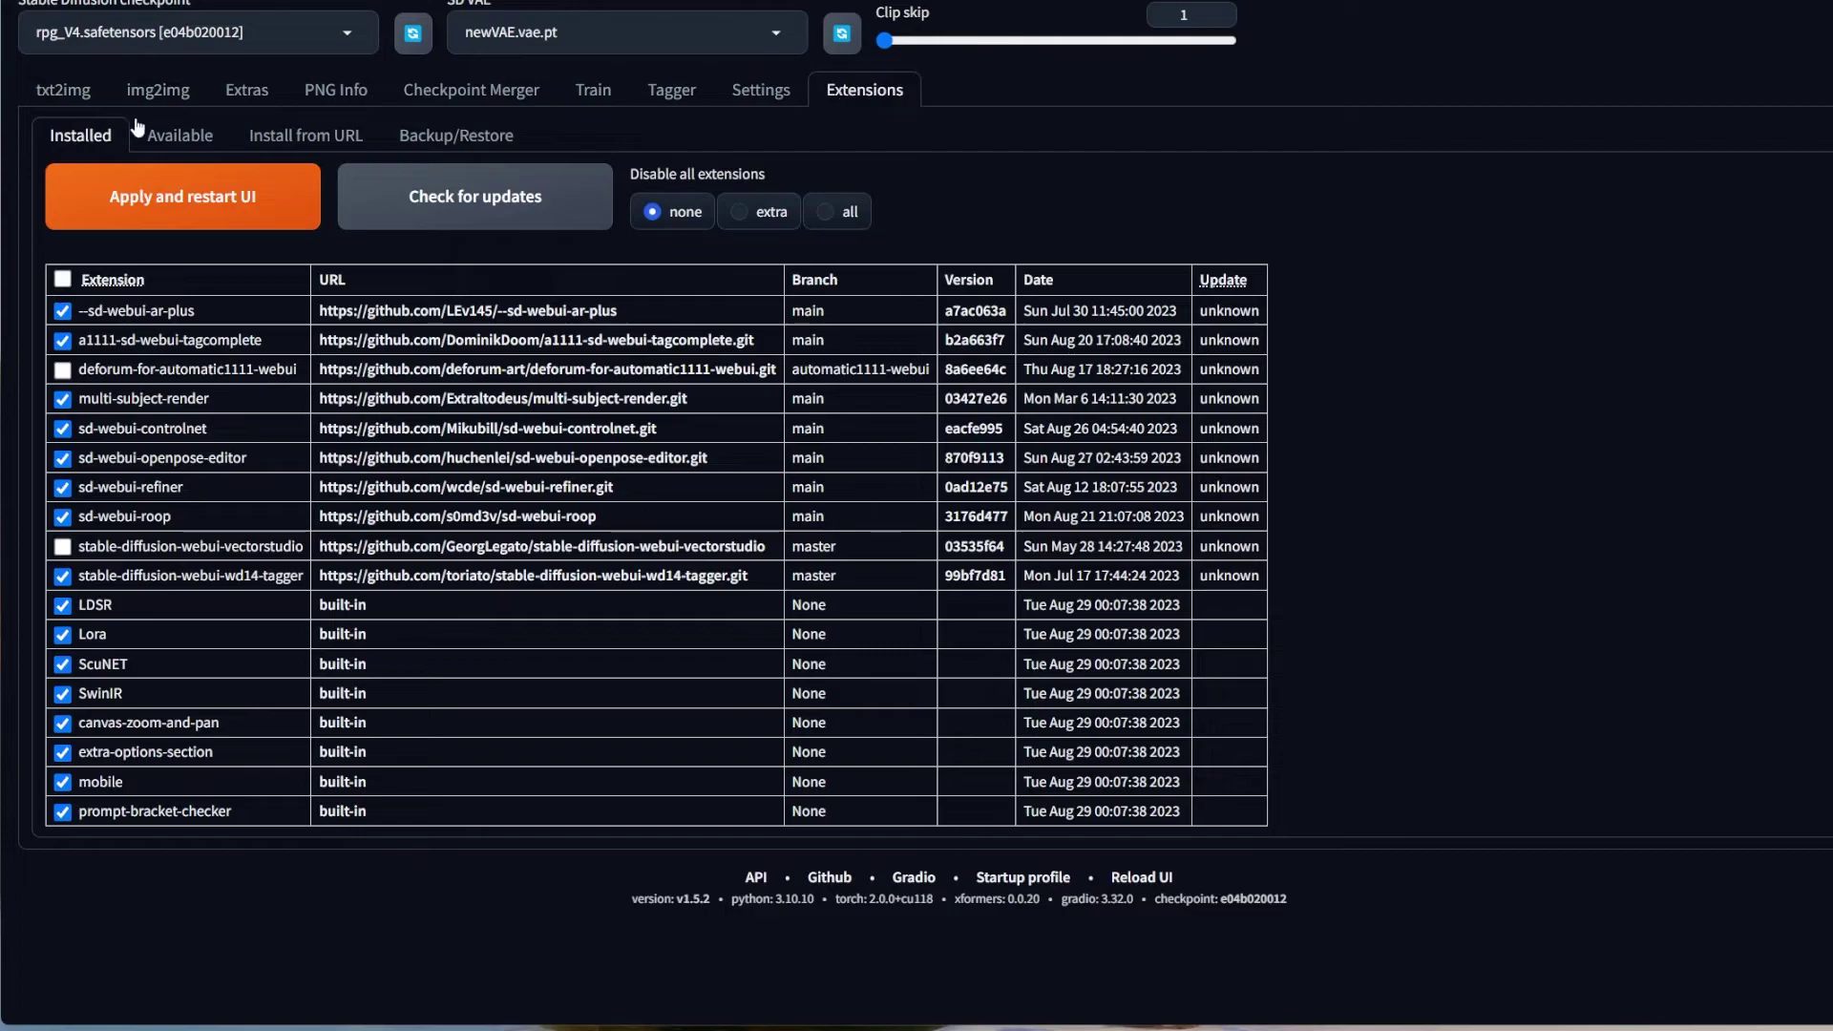
click(271, 150)
click(241, 214)
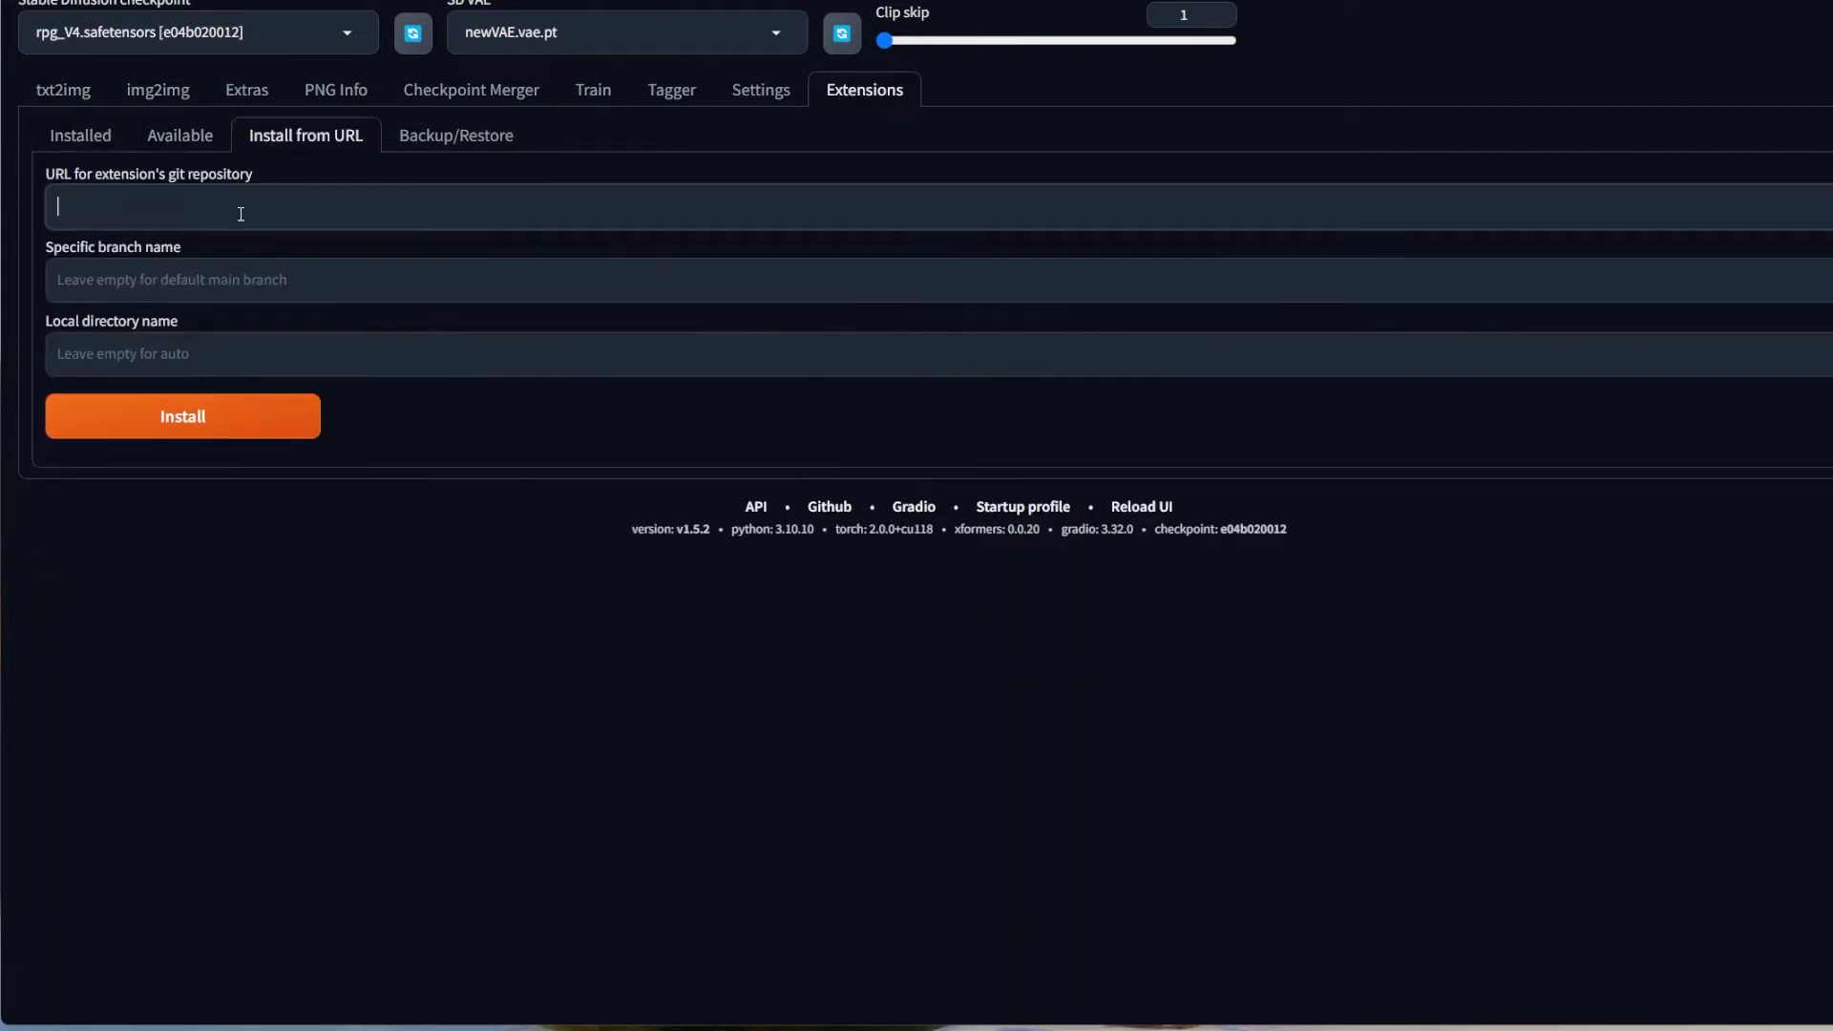
key(ctrl+v)
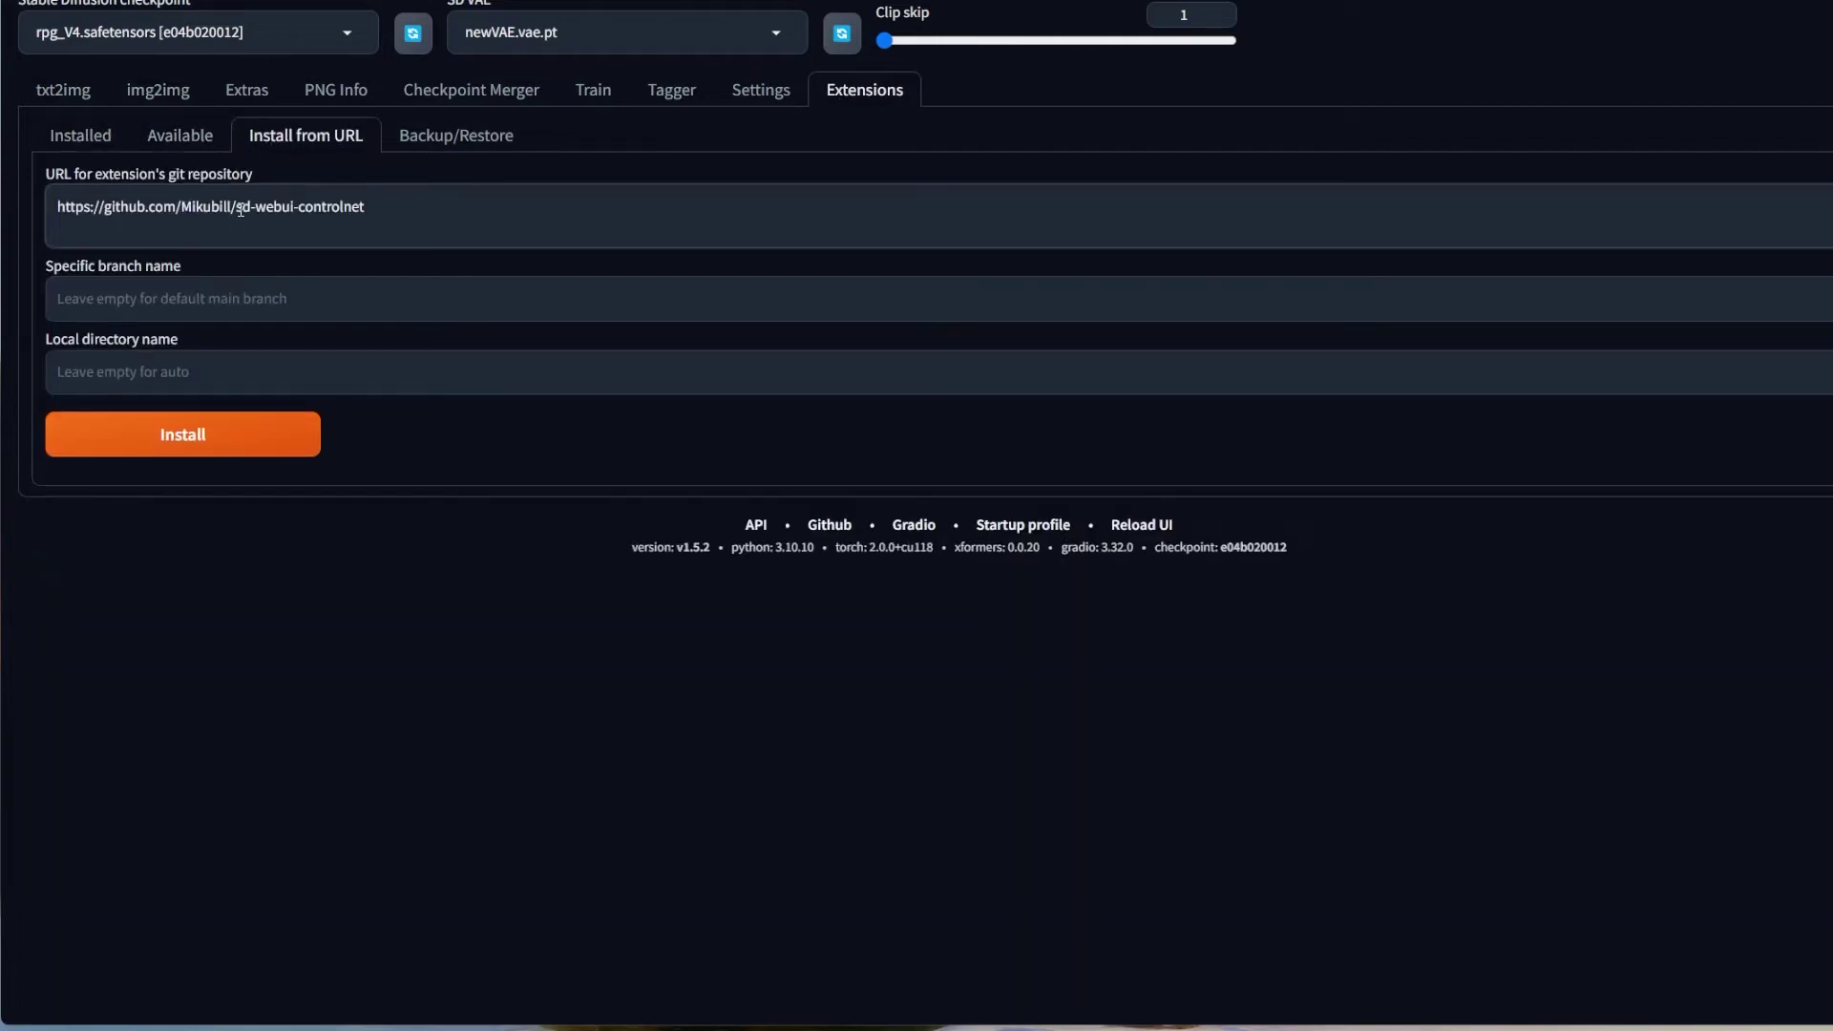
key(BackSpace)
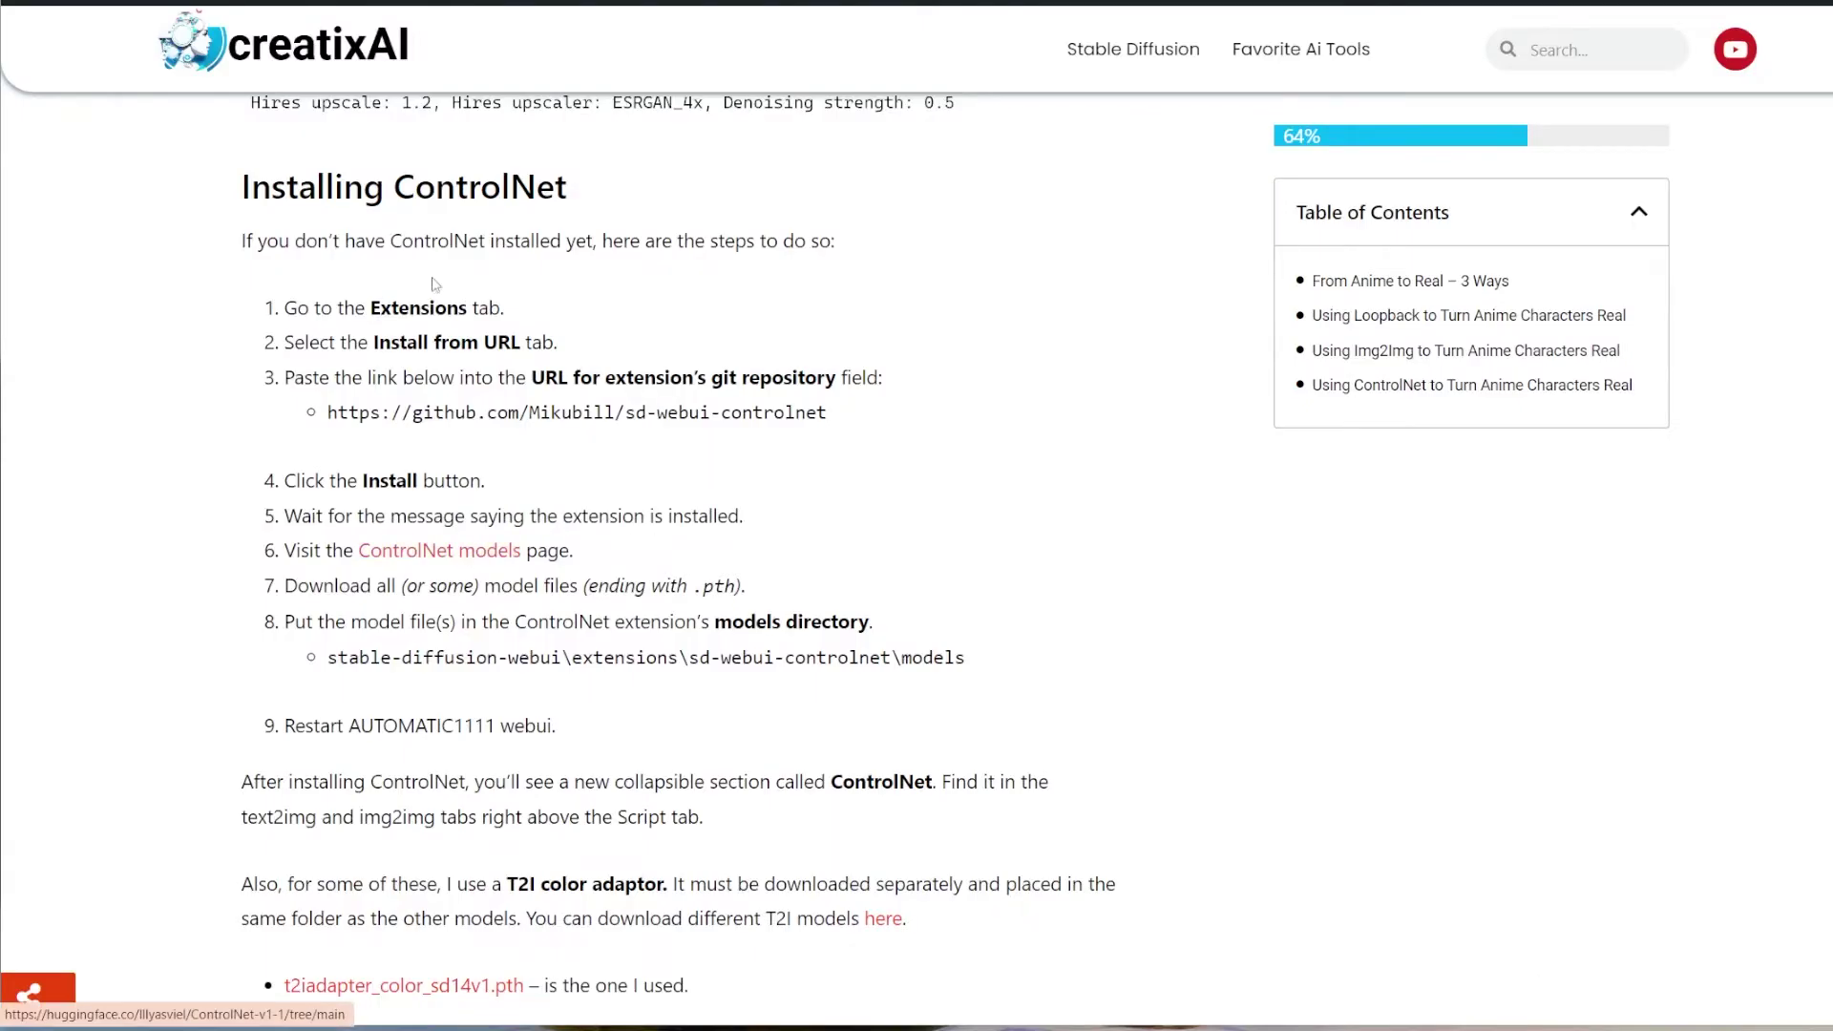
drag(373, 585, 485, 586)
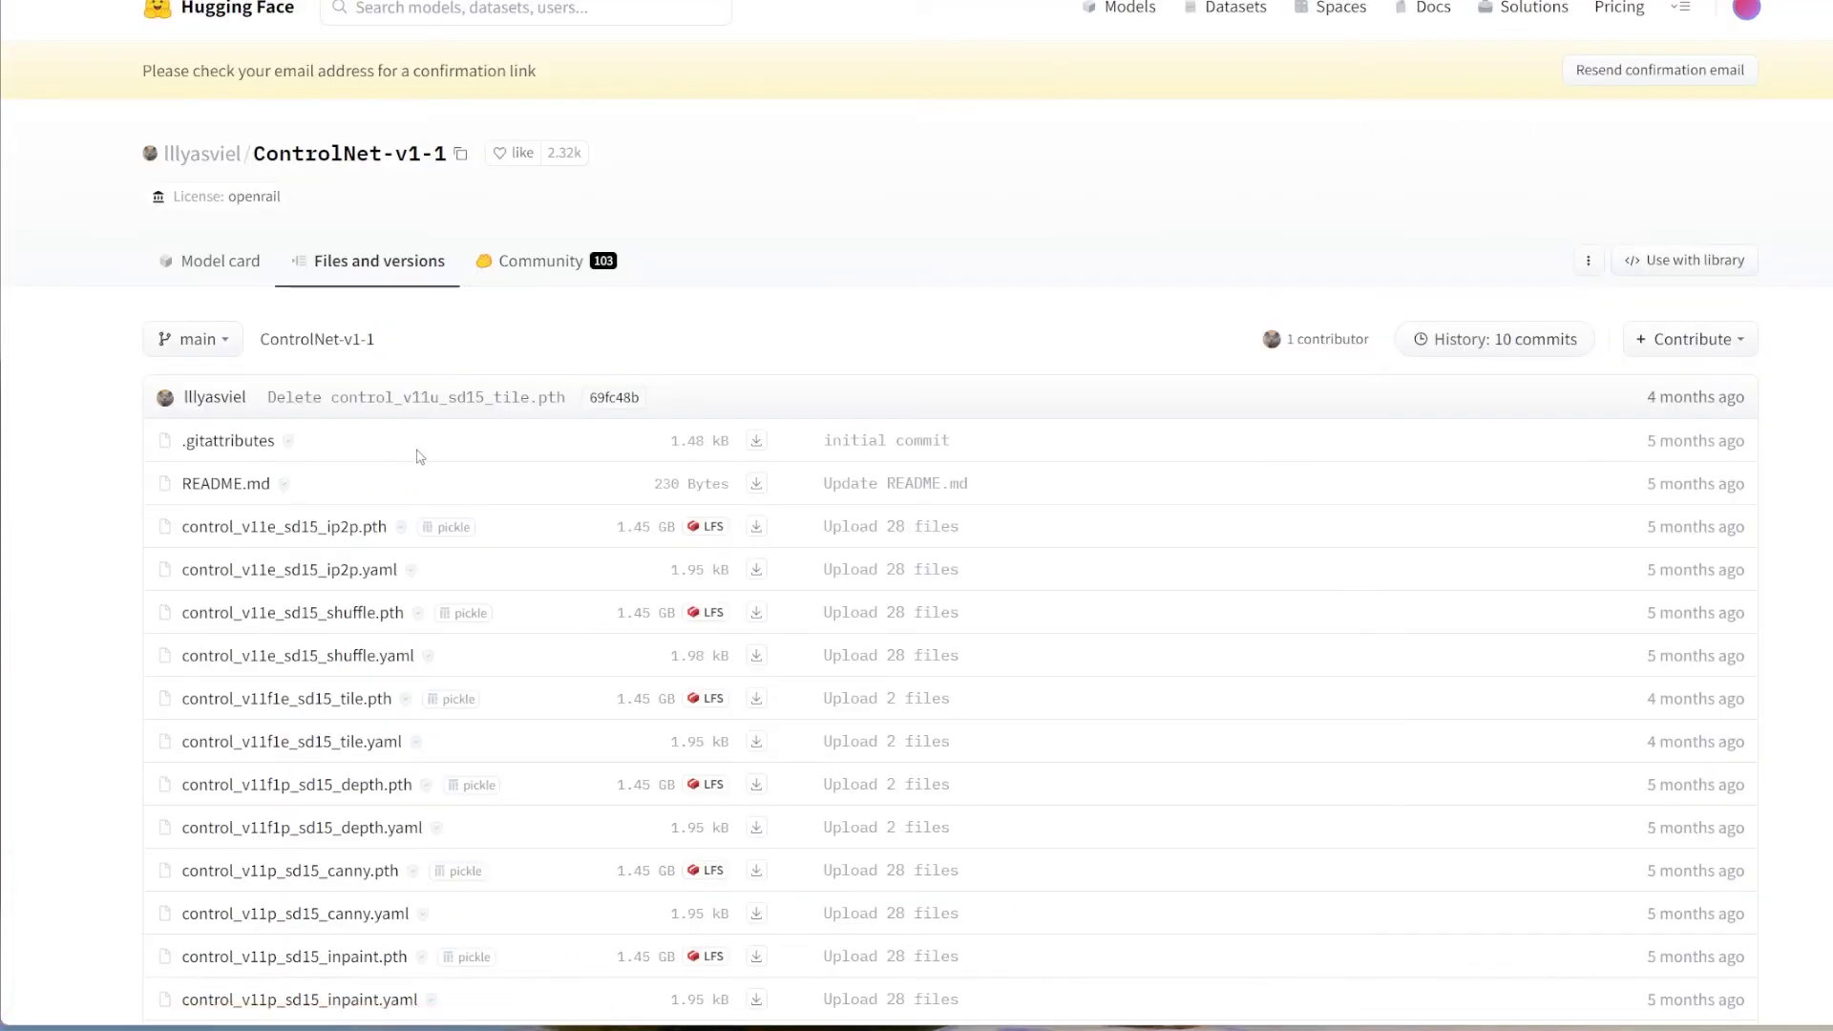
Open the control_v11f1e_sd15_tile.pth page in ControlNet-v1-1's Files and versions list.
scroll(421, 456, down, 2)
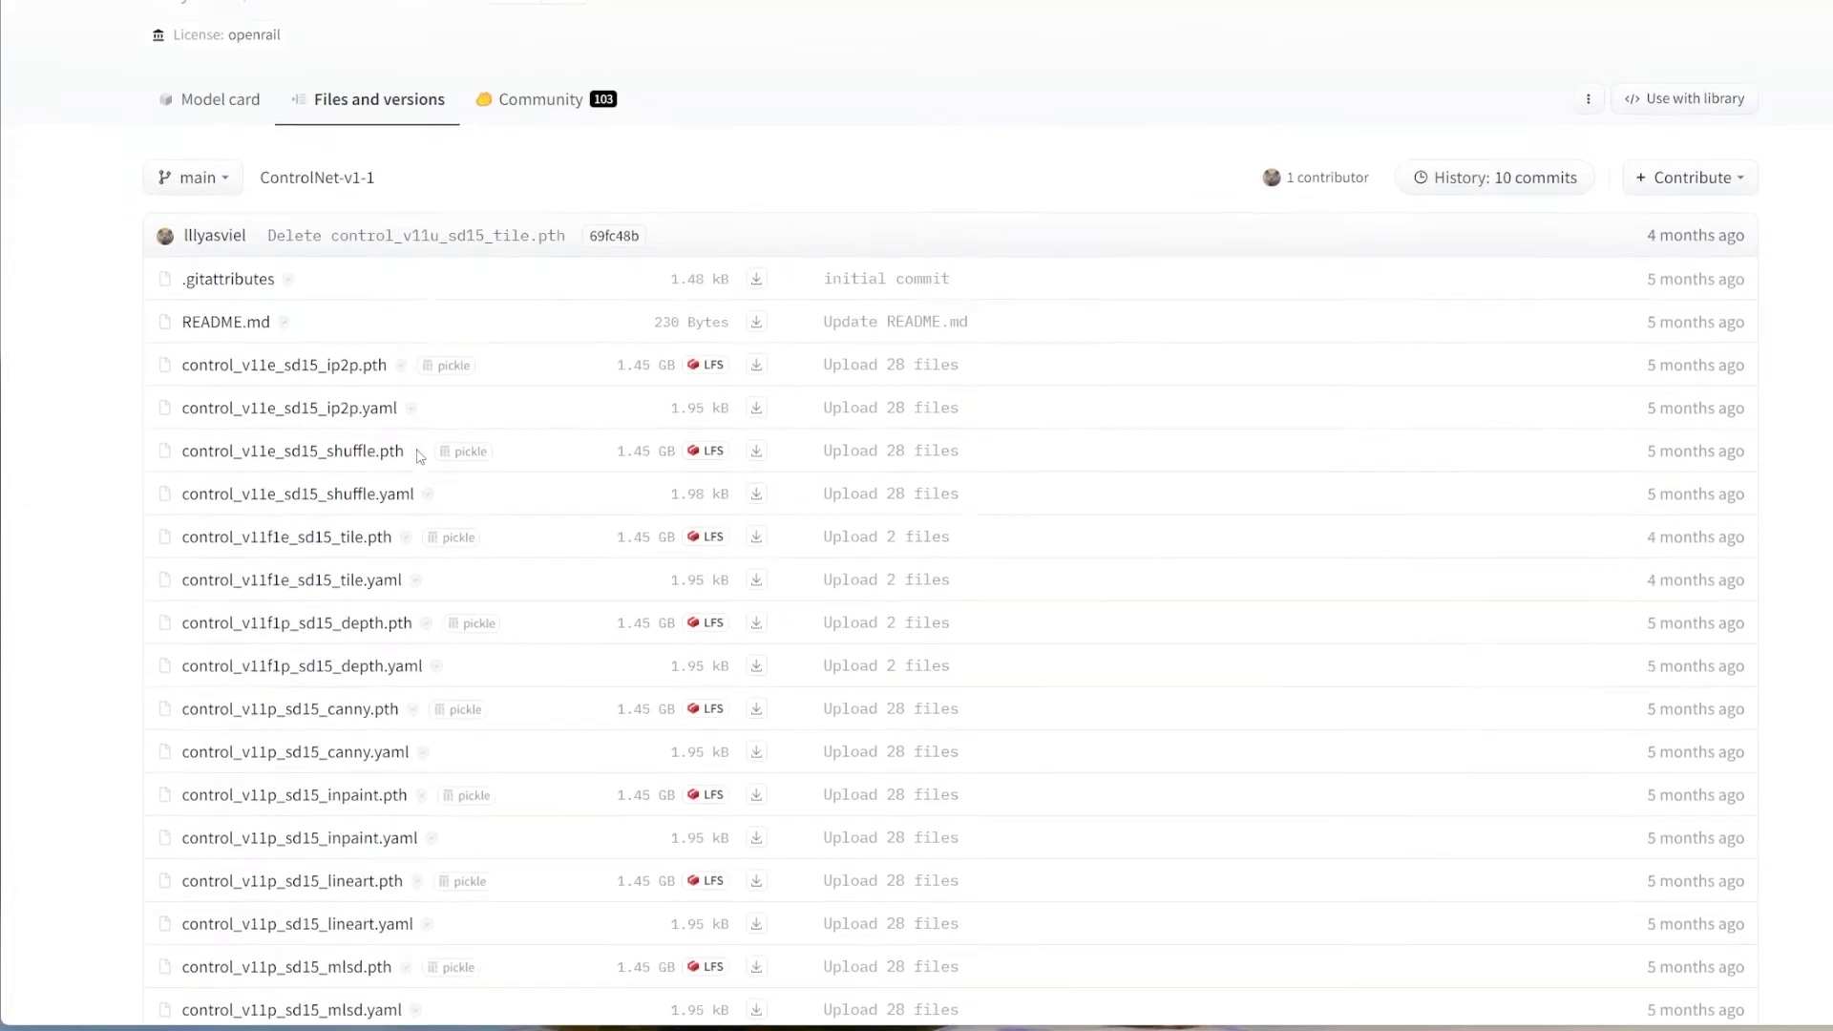
scroll(422, 456, down, 2)
click(375, 201)
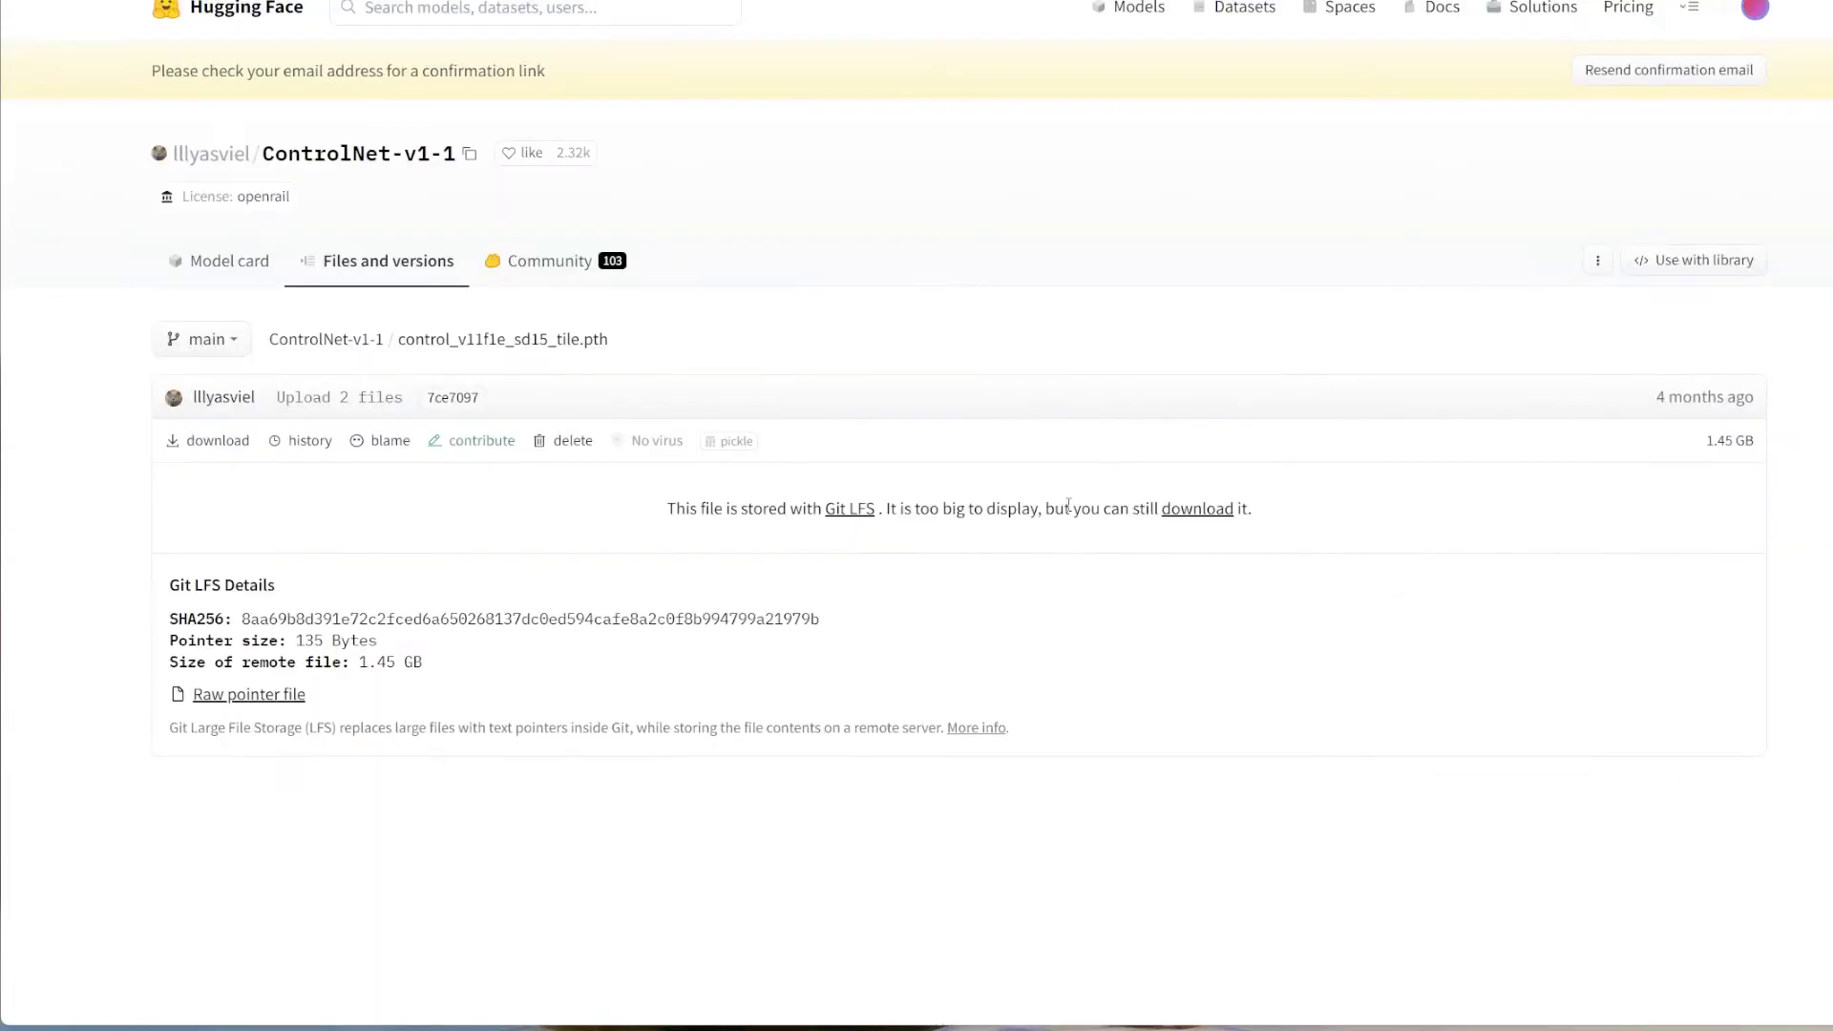
drag(1063, 509, 1254, 509)
Highlight the guide's ControlNet models folder path and bring up File Explorer.
drag(327, 550, 658, 561)
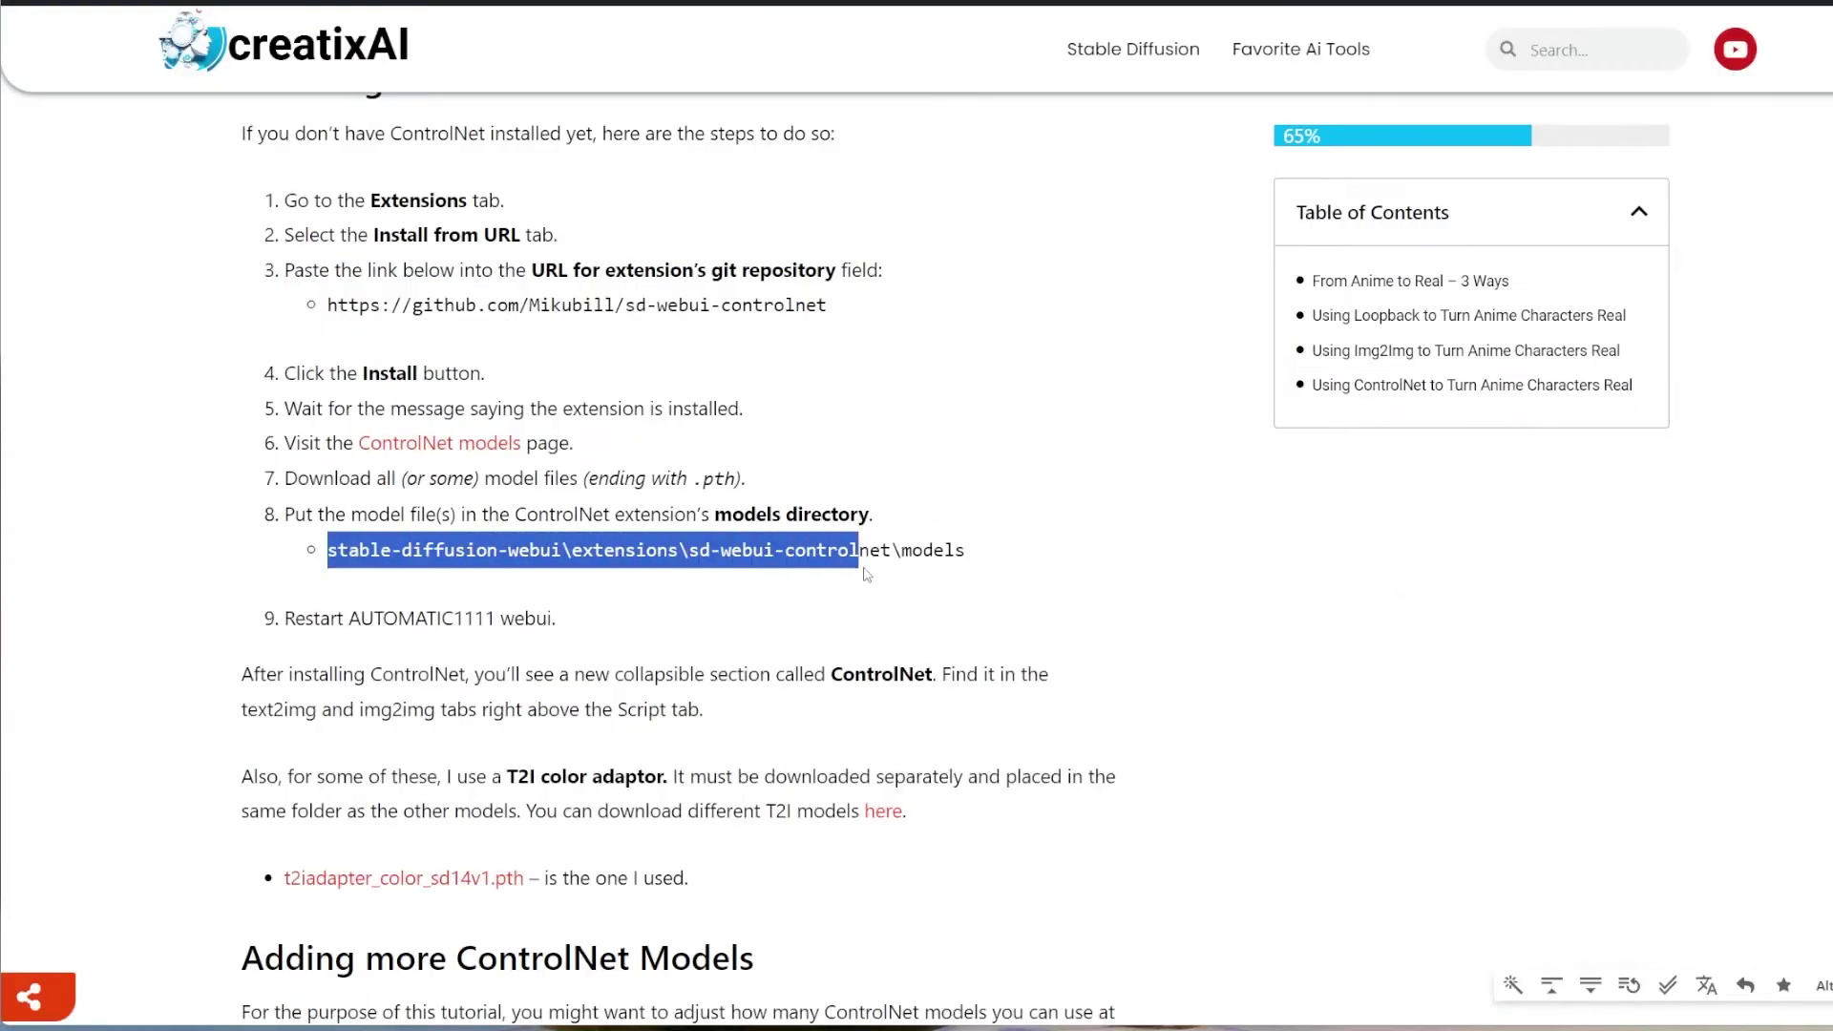
drag(956, 576, 966, 573)
key(alt+Tab)
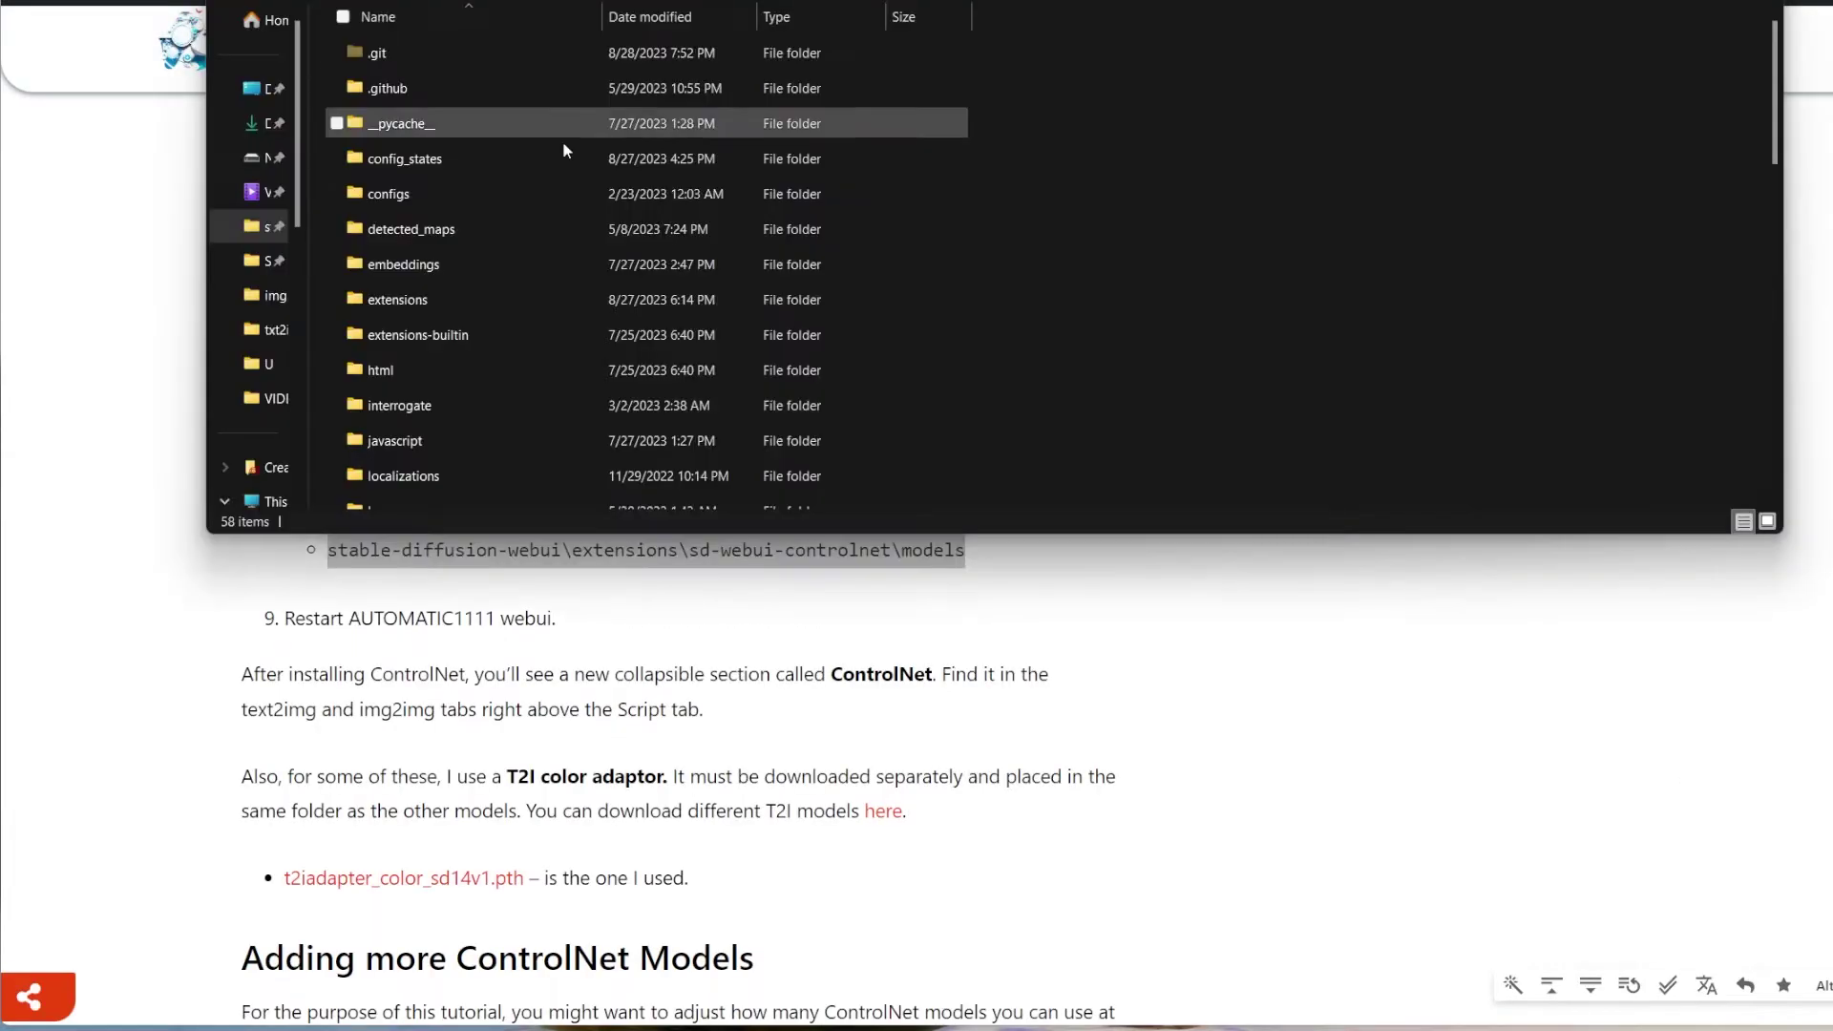
Browse to extensions\sd-webui-controlnet\models, then highlight the restart and T2I color adaptor notes.
double_click(403, 306)
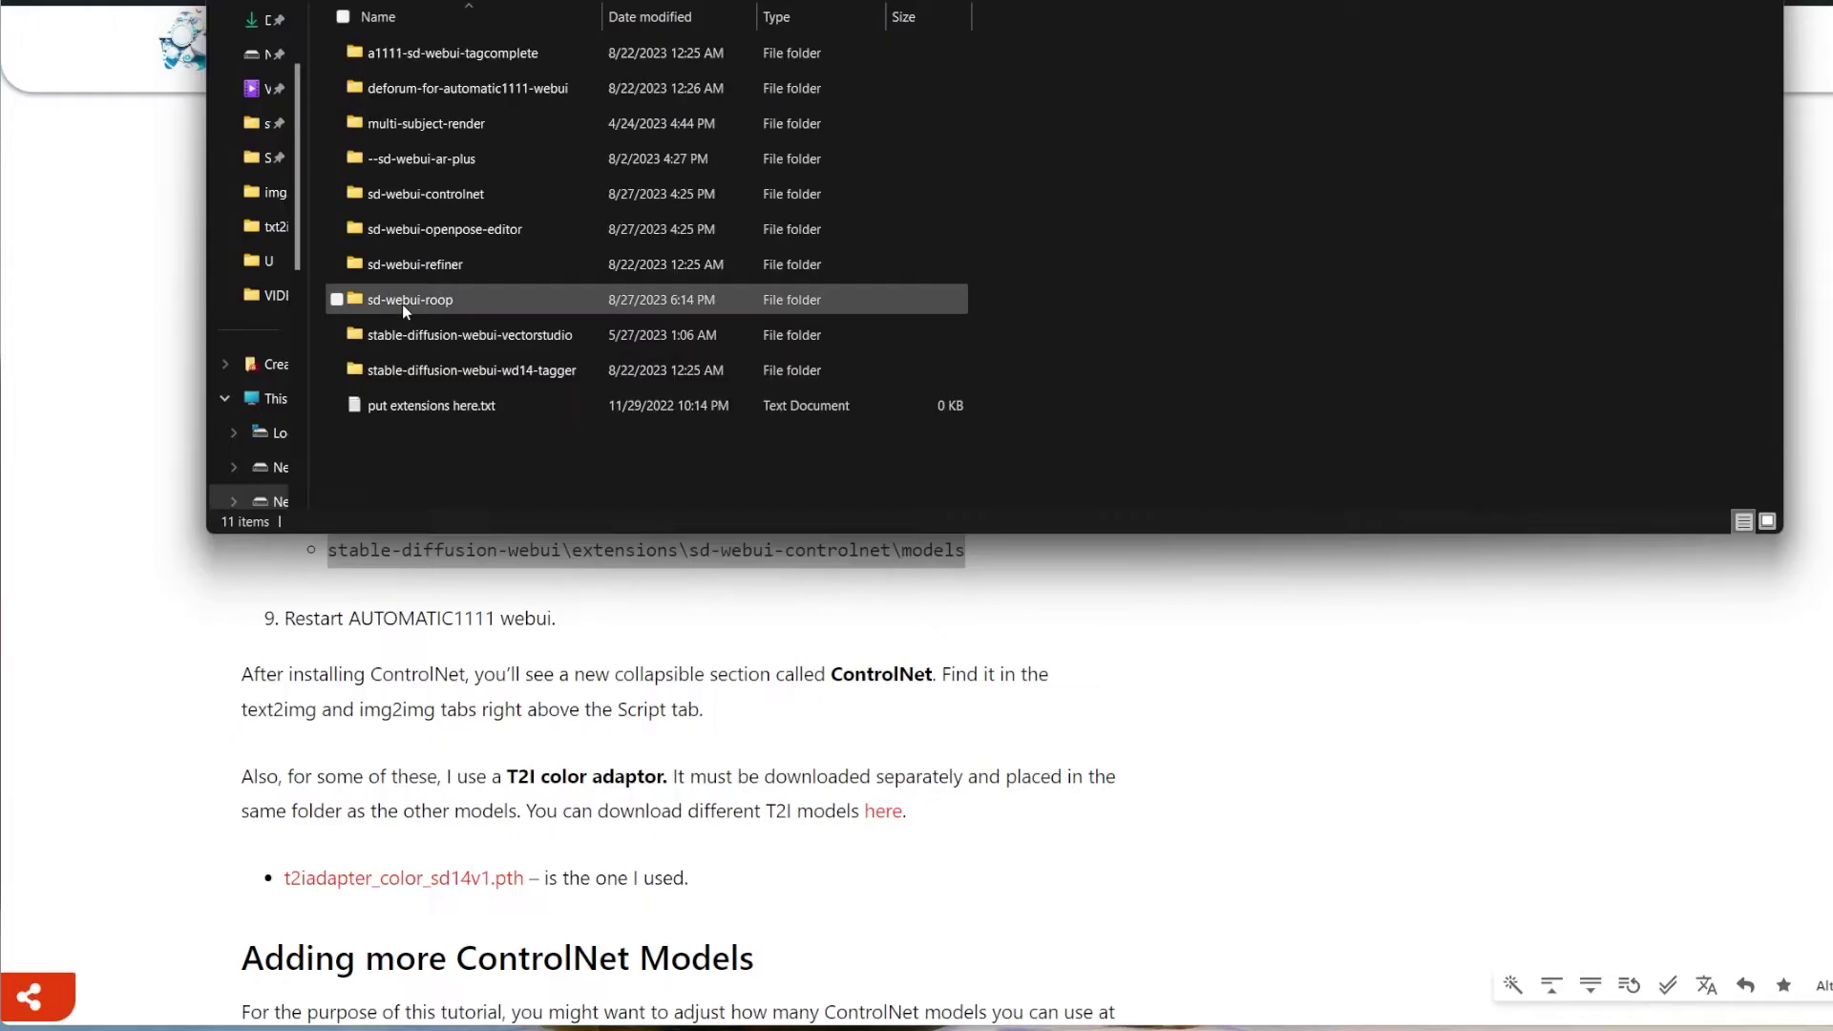
double_click(415, 196)
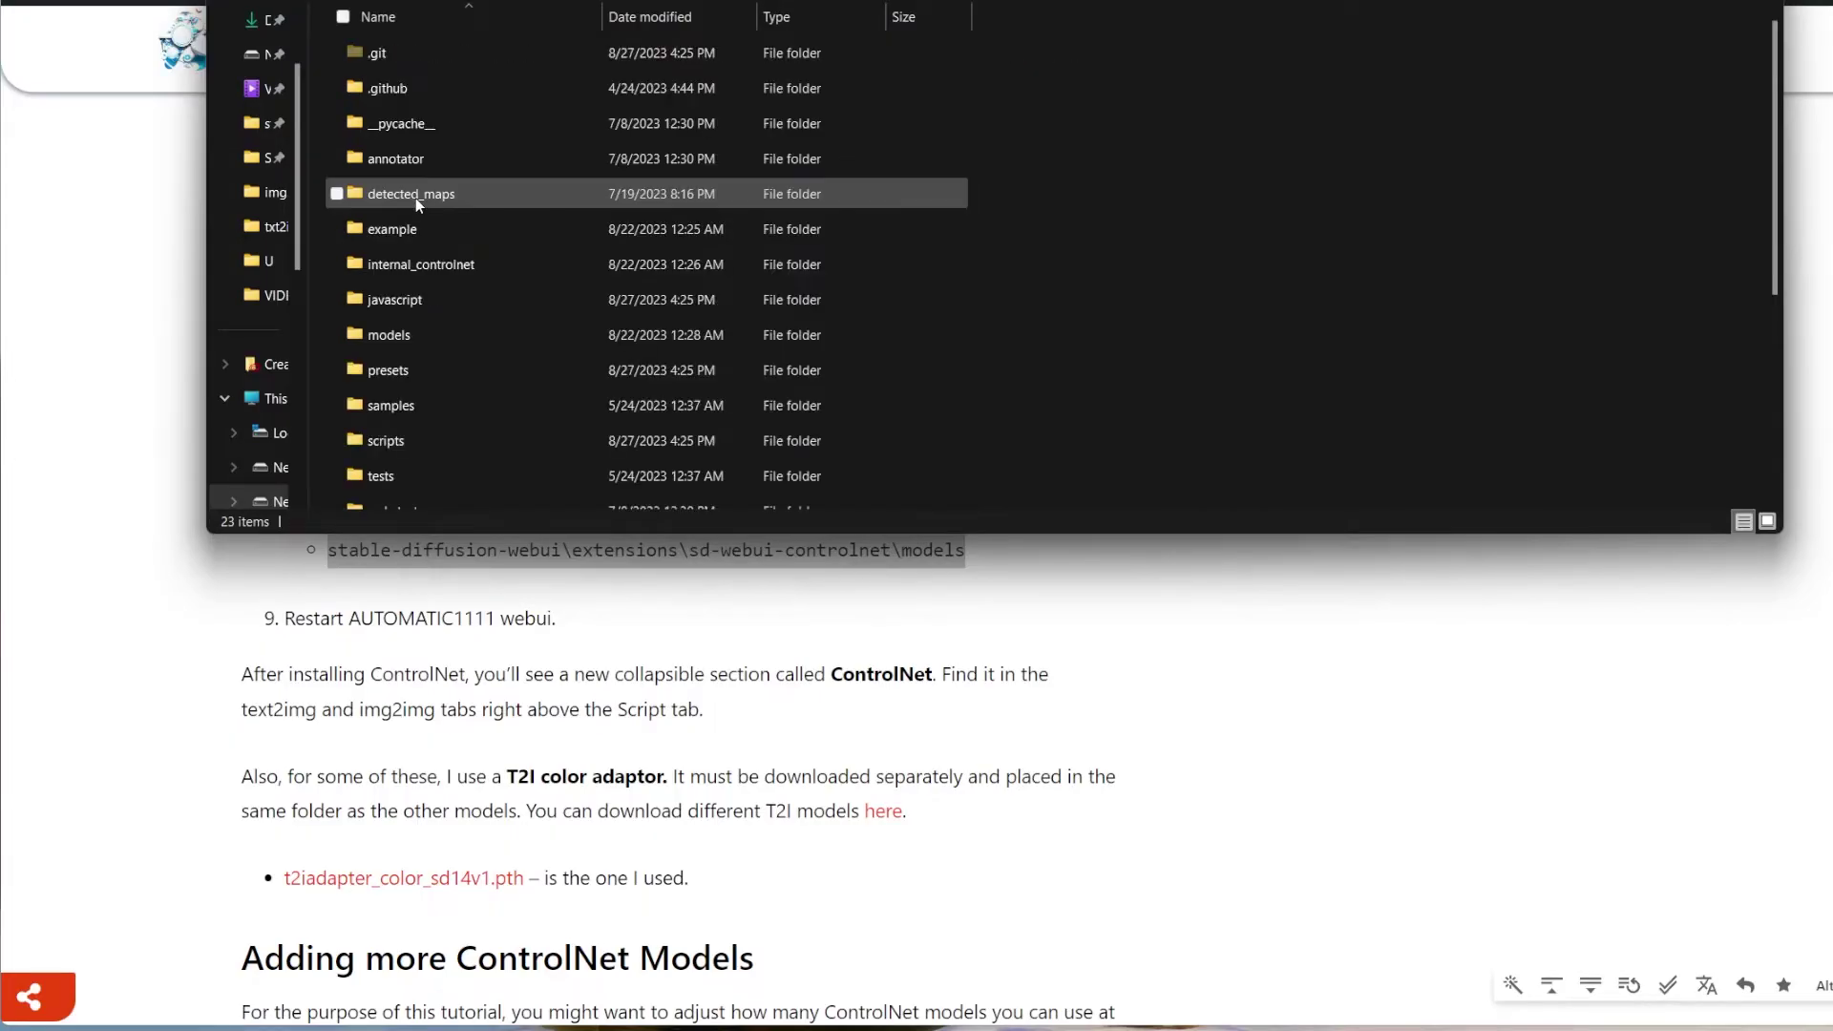
double_click(405, 335)
scroll(434, 209, down, 10)
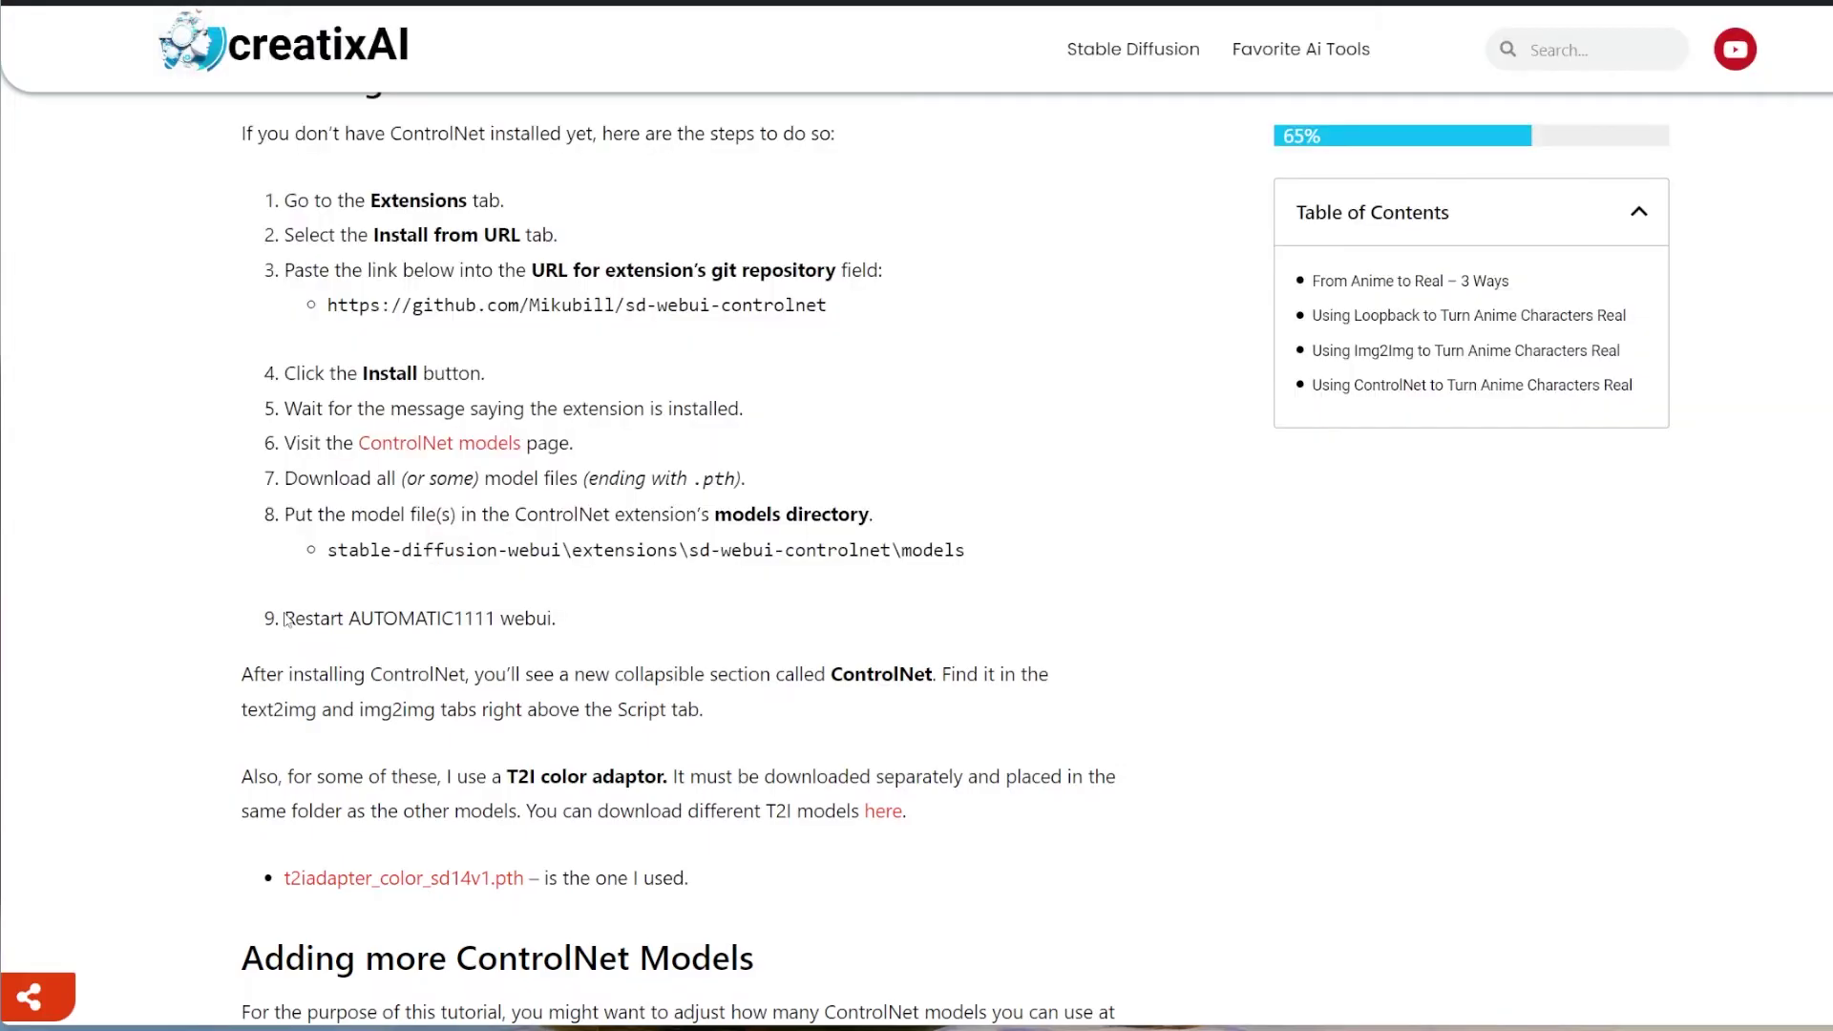
drag(287, 620, 603, 616)
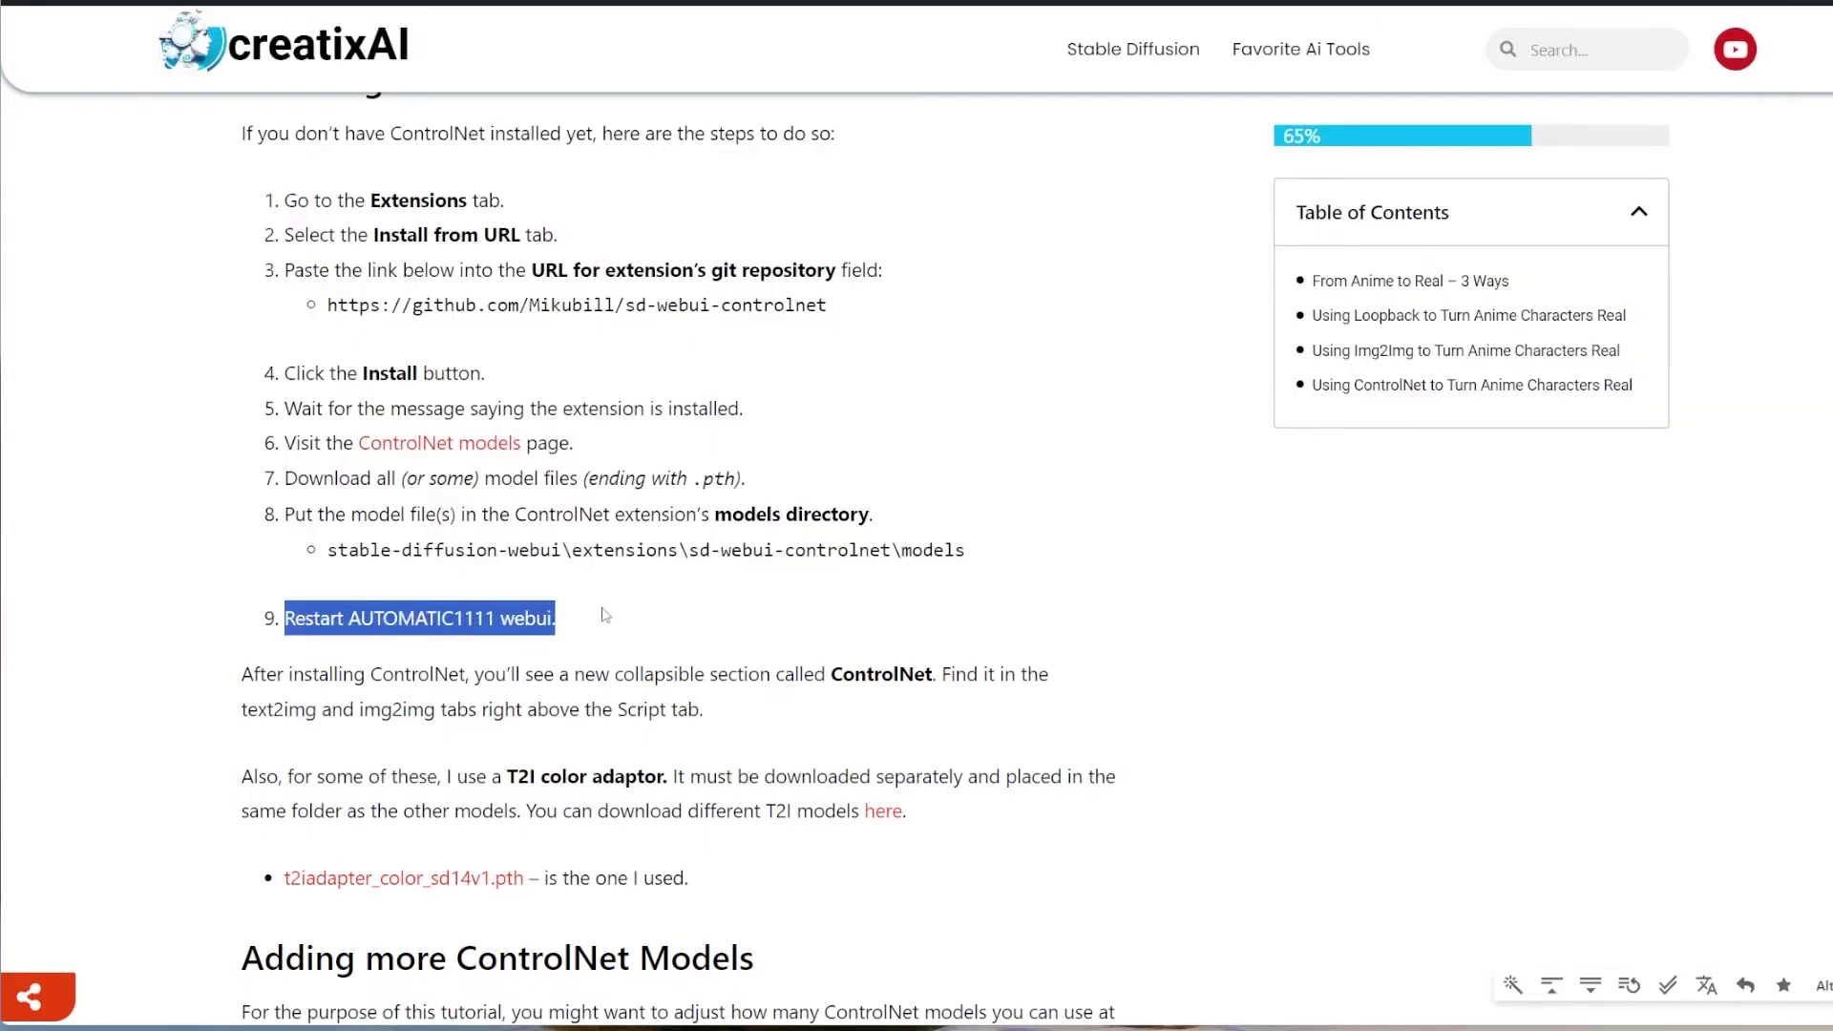
drag(506, 776, 1044, 807)
Download t2iadapter_color_sd14v1.pth from the T2I adapter models page on Hugging Face.
click(804, 799)
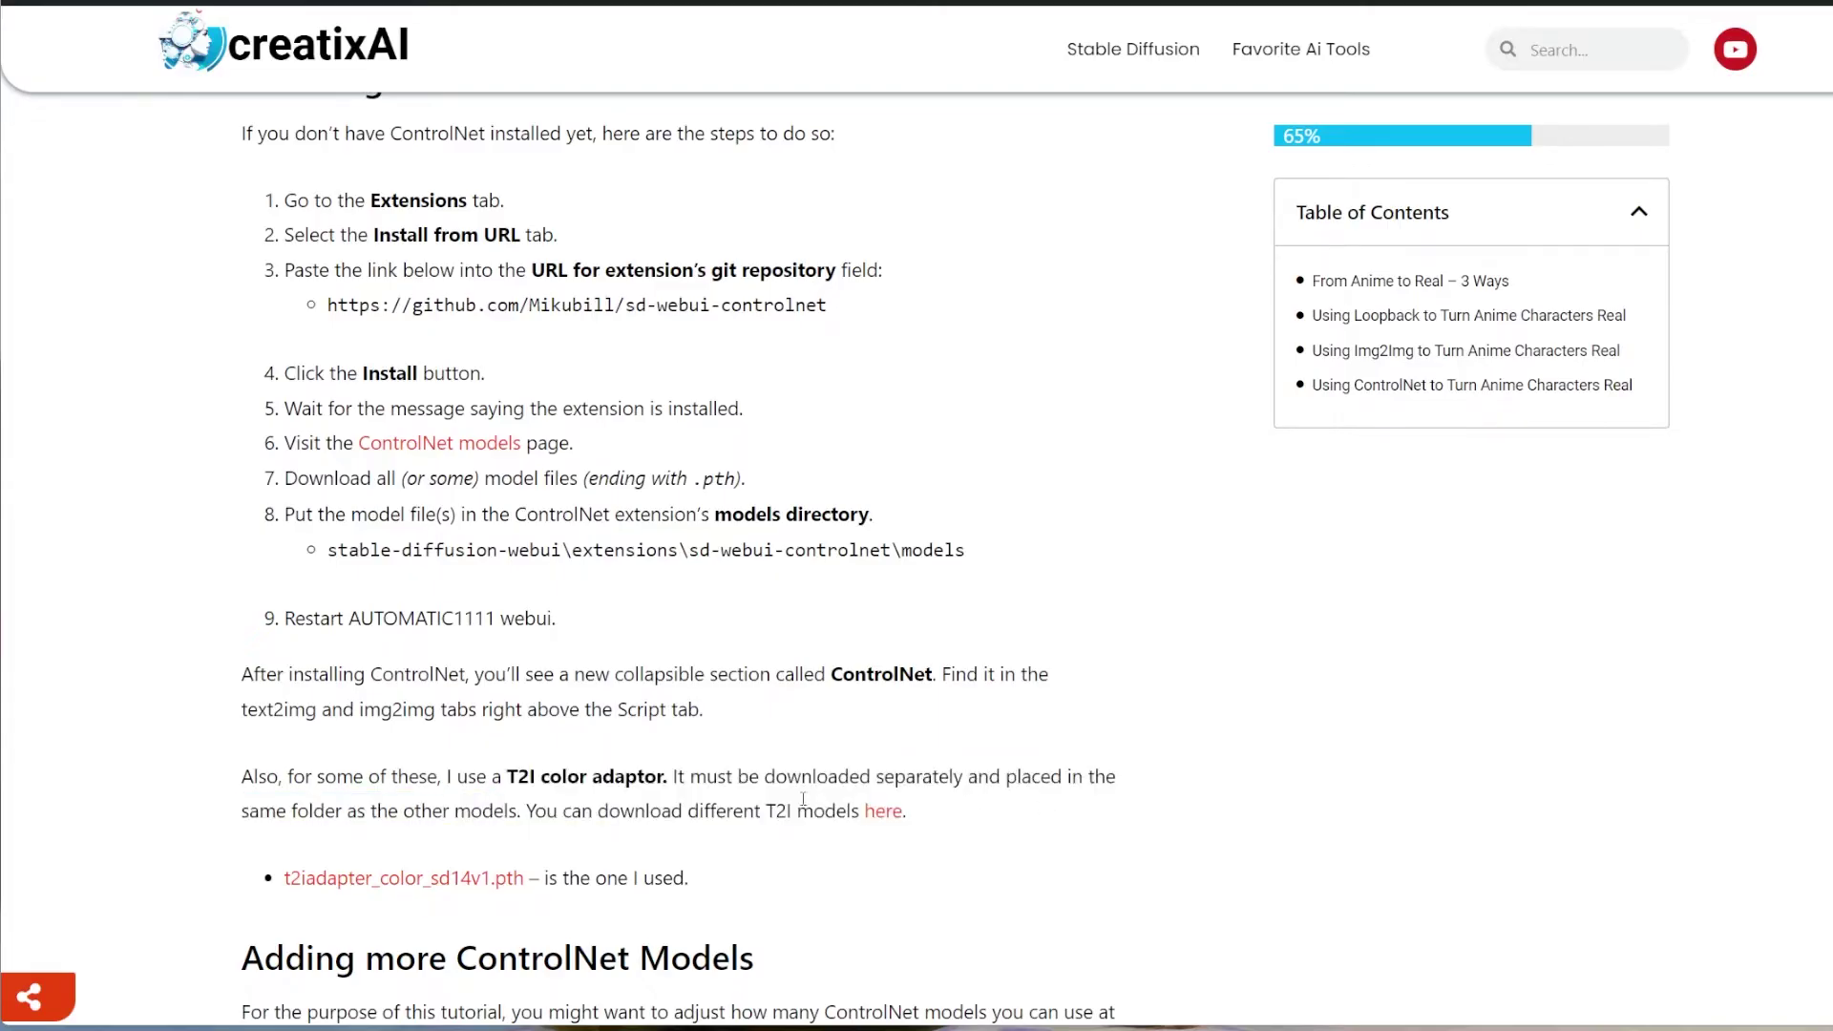
click(882, 812)
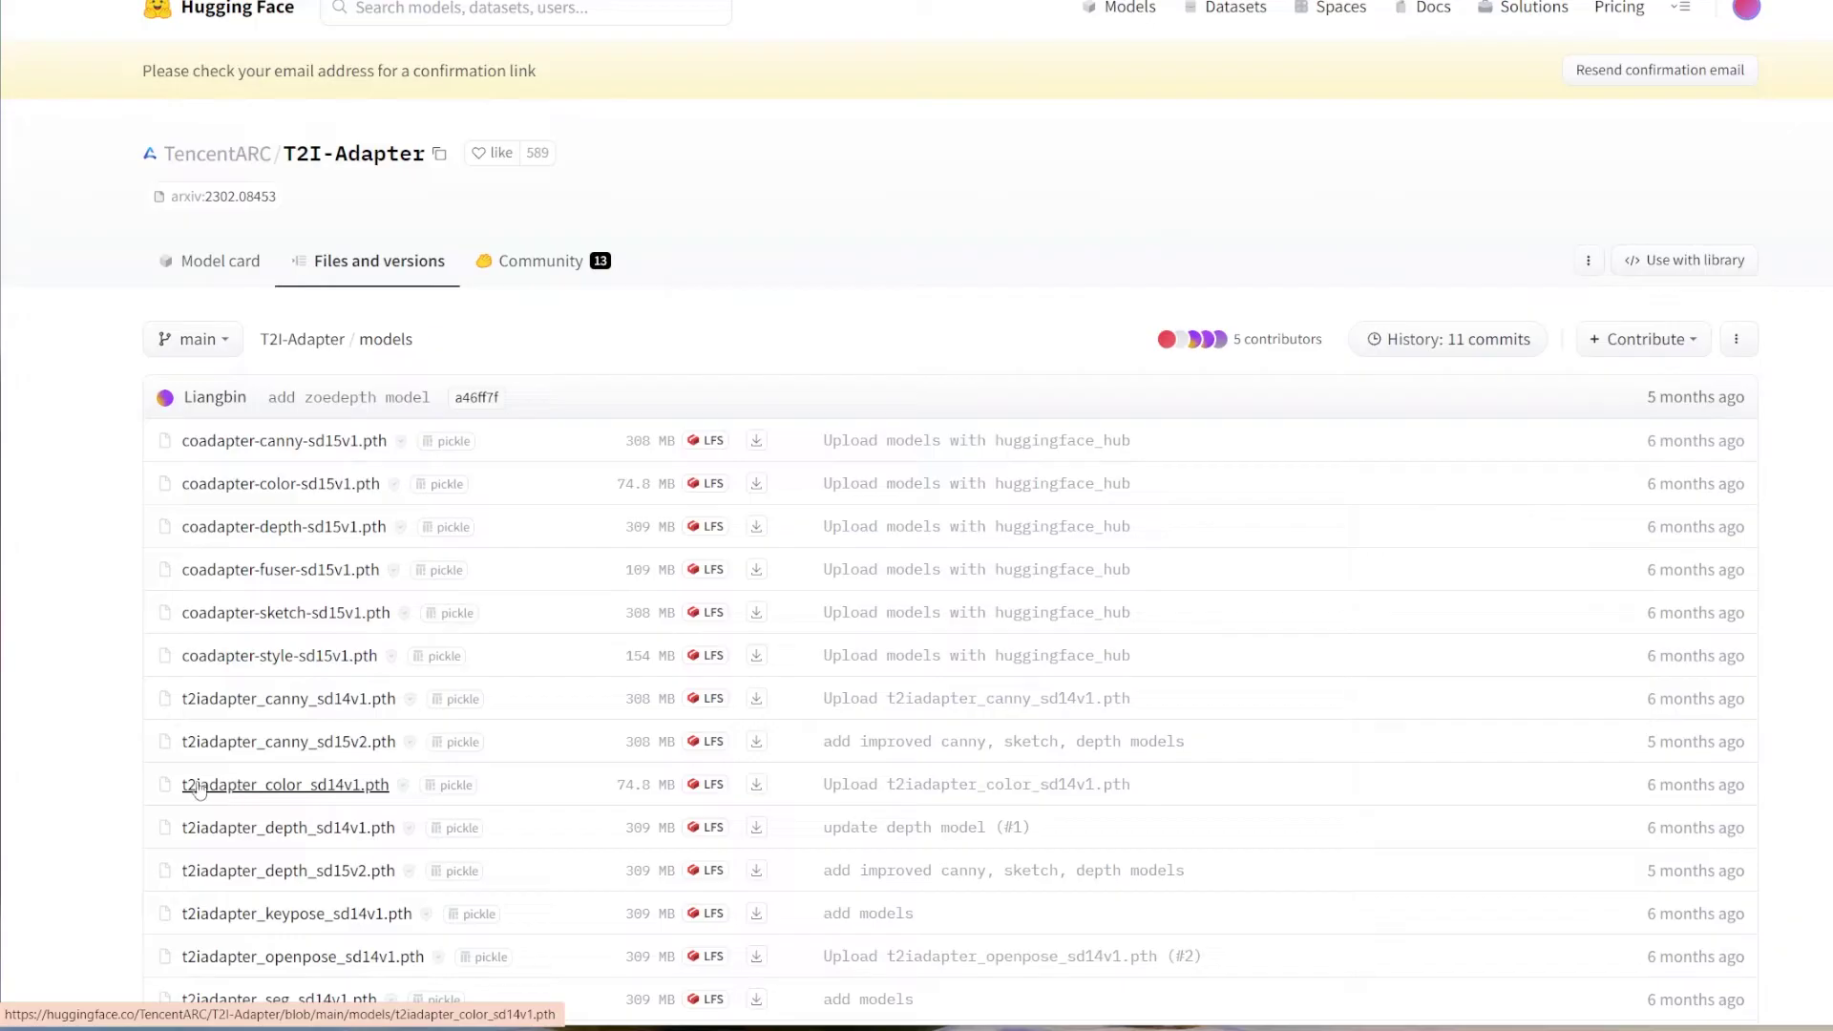
click(356, 785)
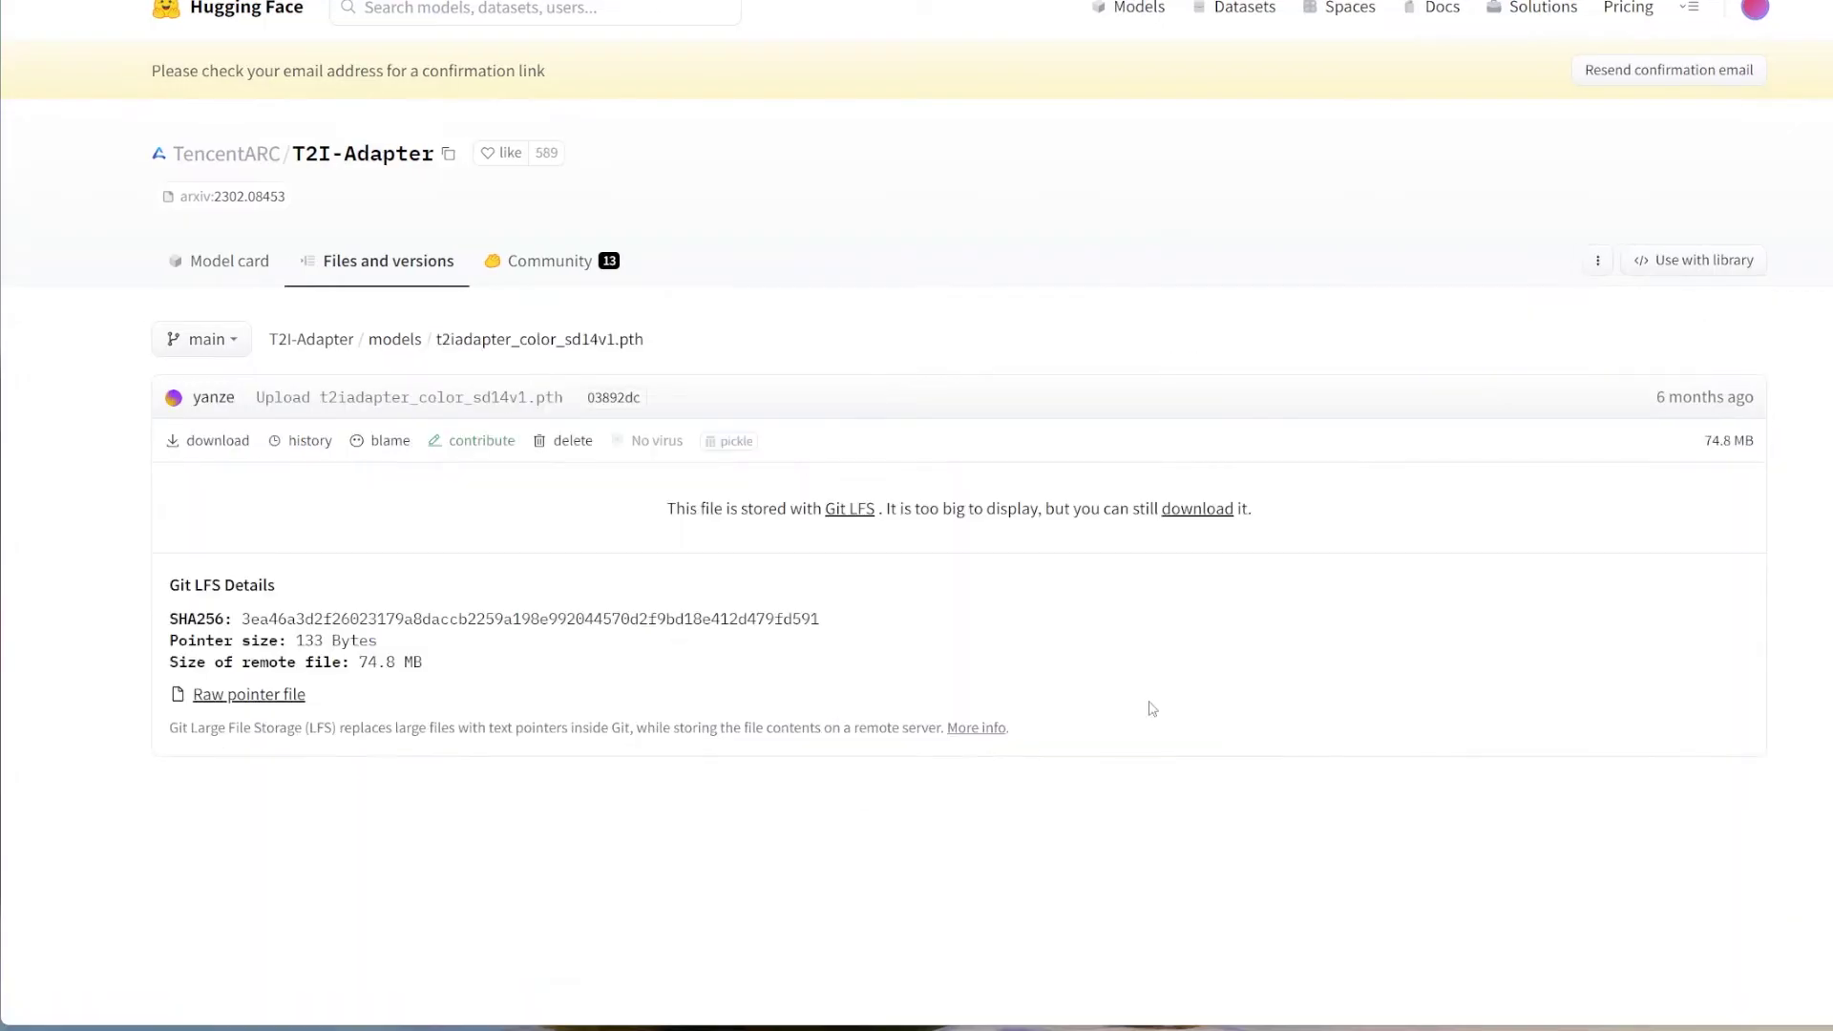
click(1197, 508)
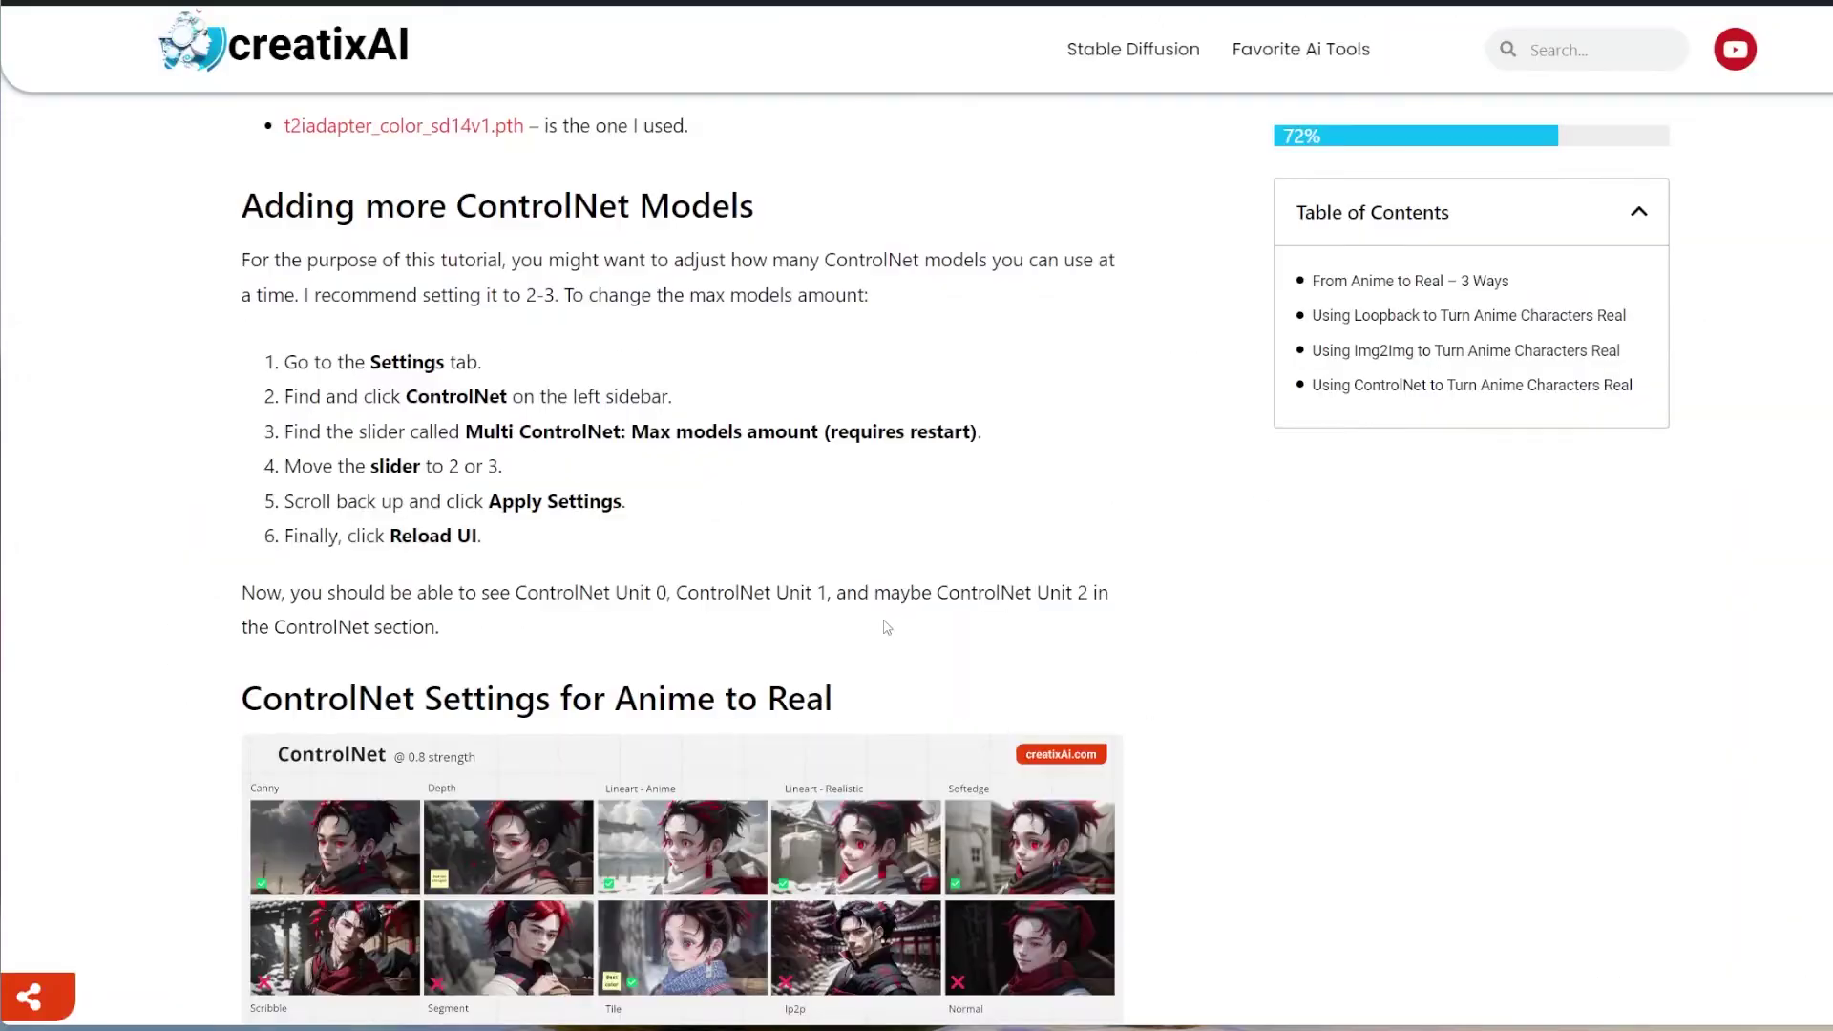
Highlight the guide's steps for raising the ControlNet model limit to 2 or 3.
scroll(880, 626, up, 3)
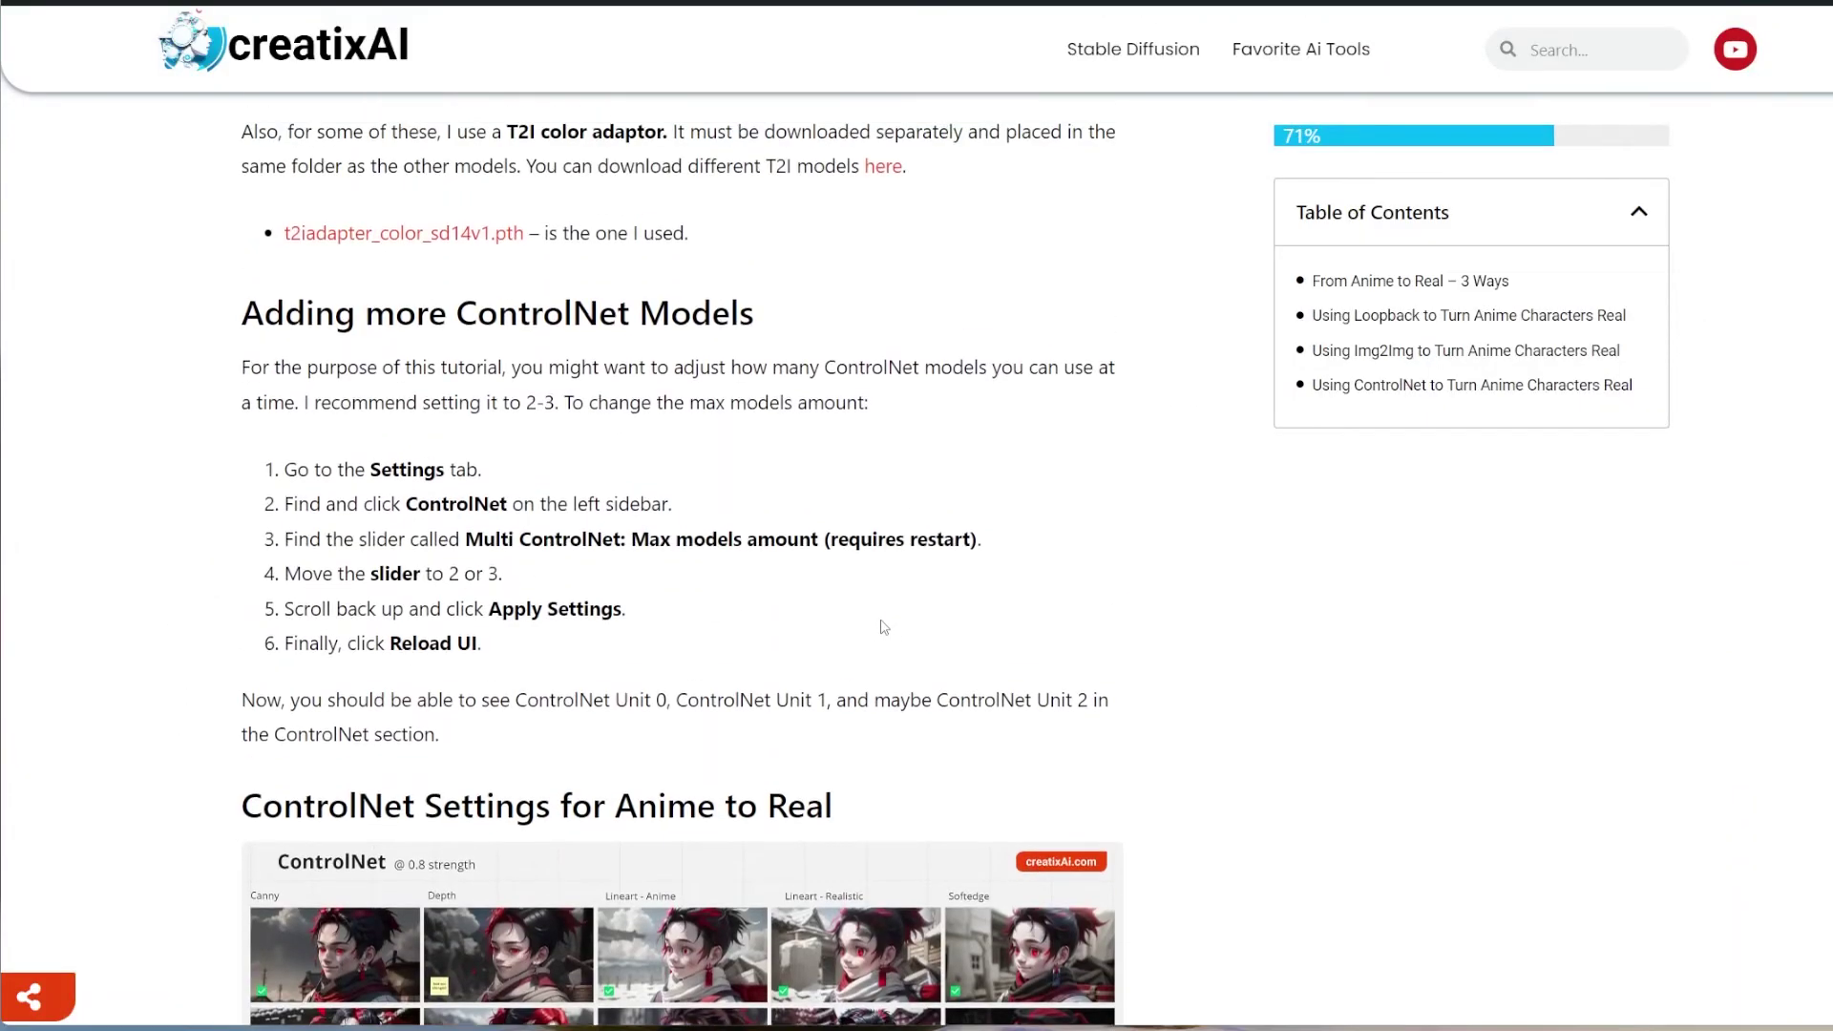
drag(422, 582, 968, 612)
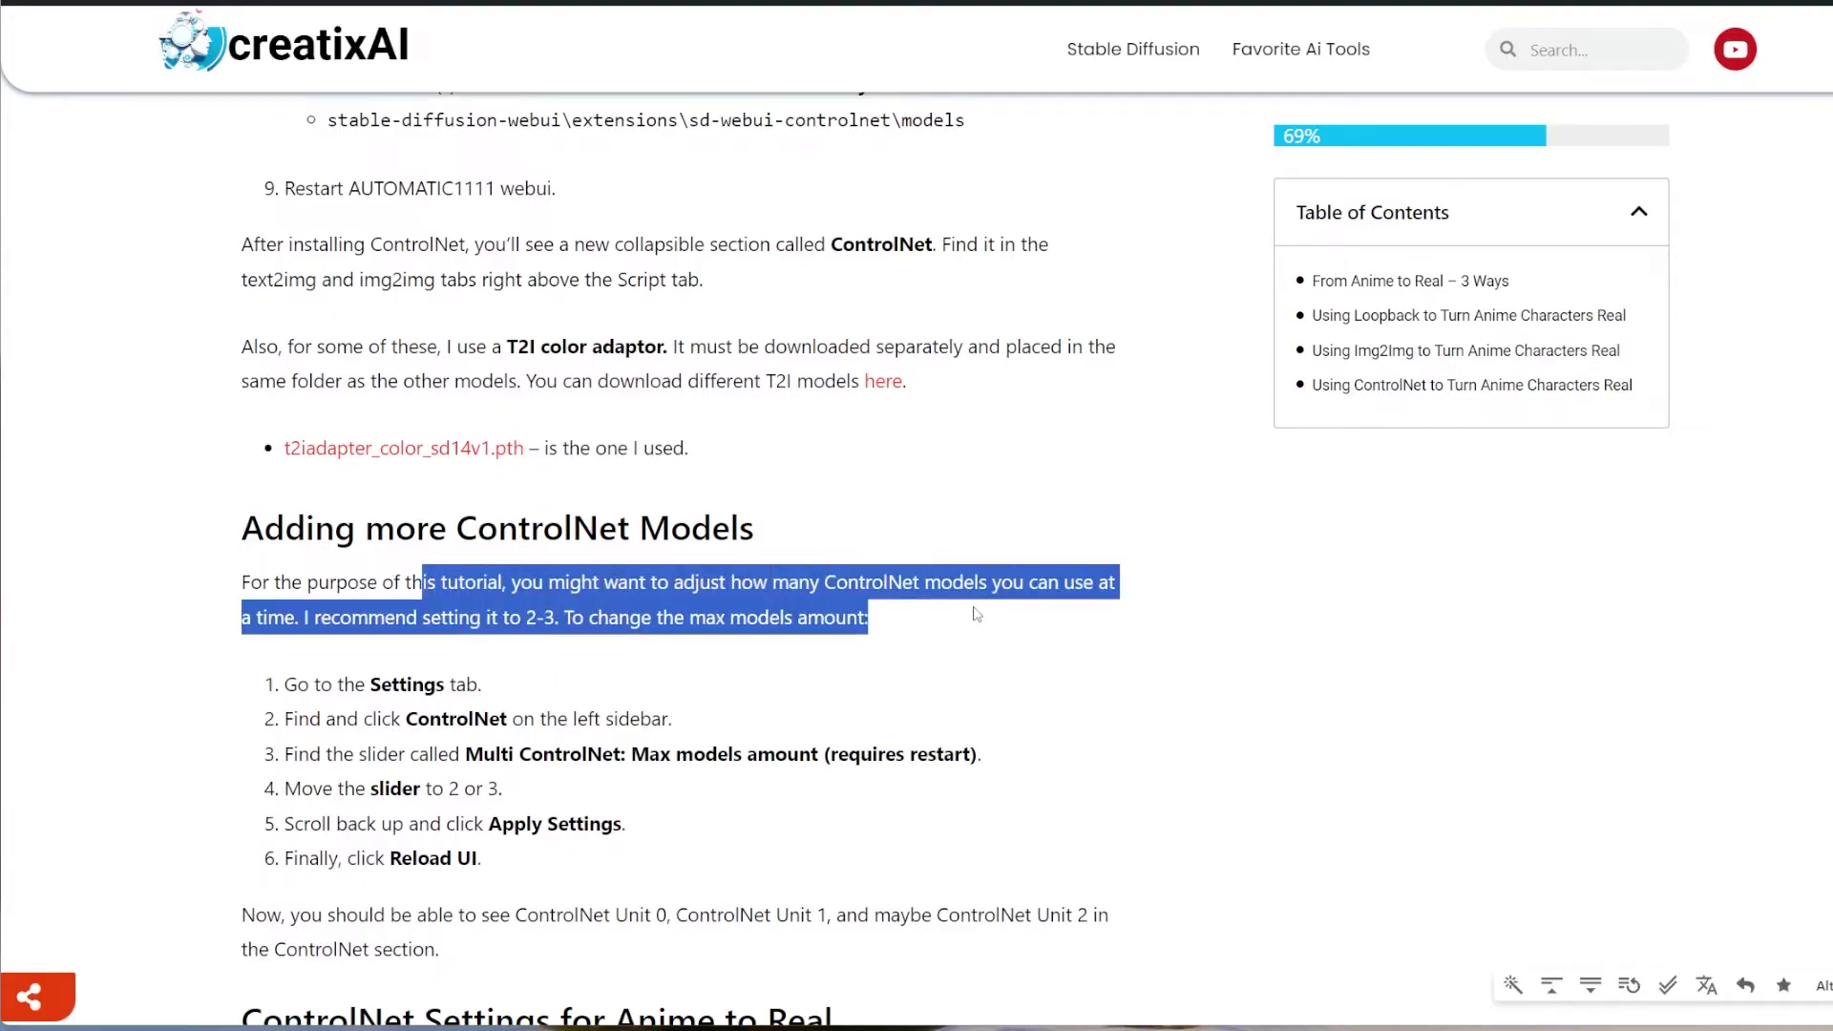
click(785, 623)
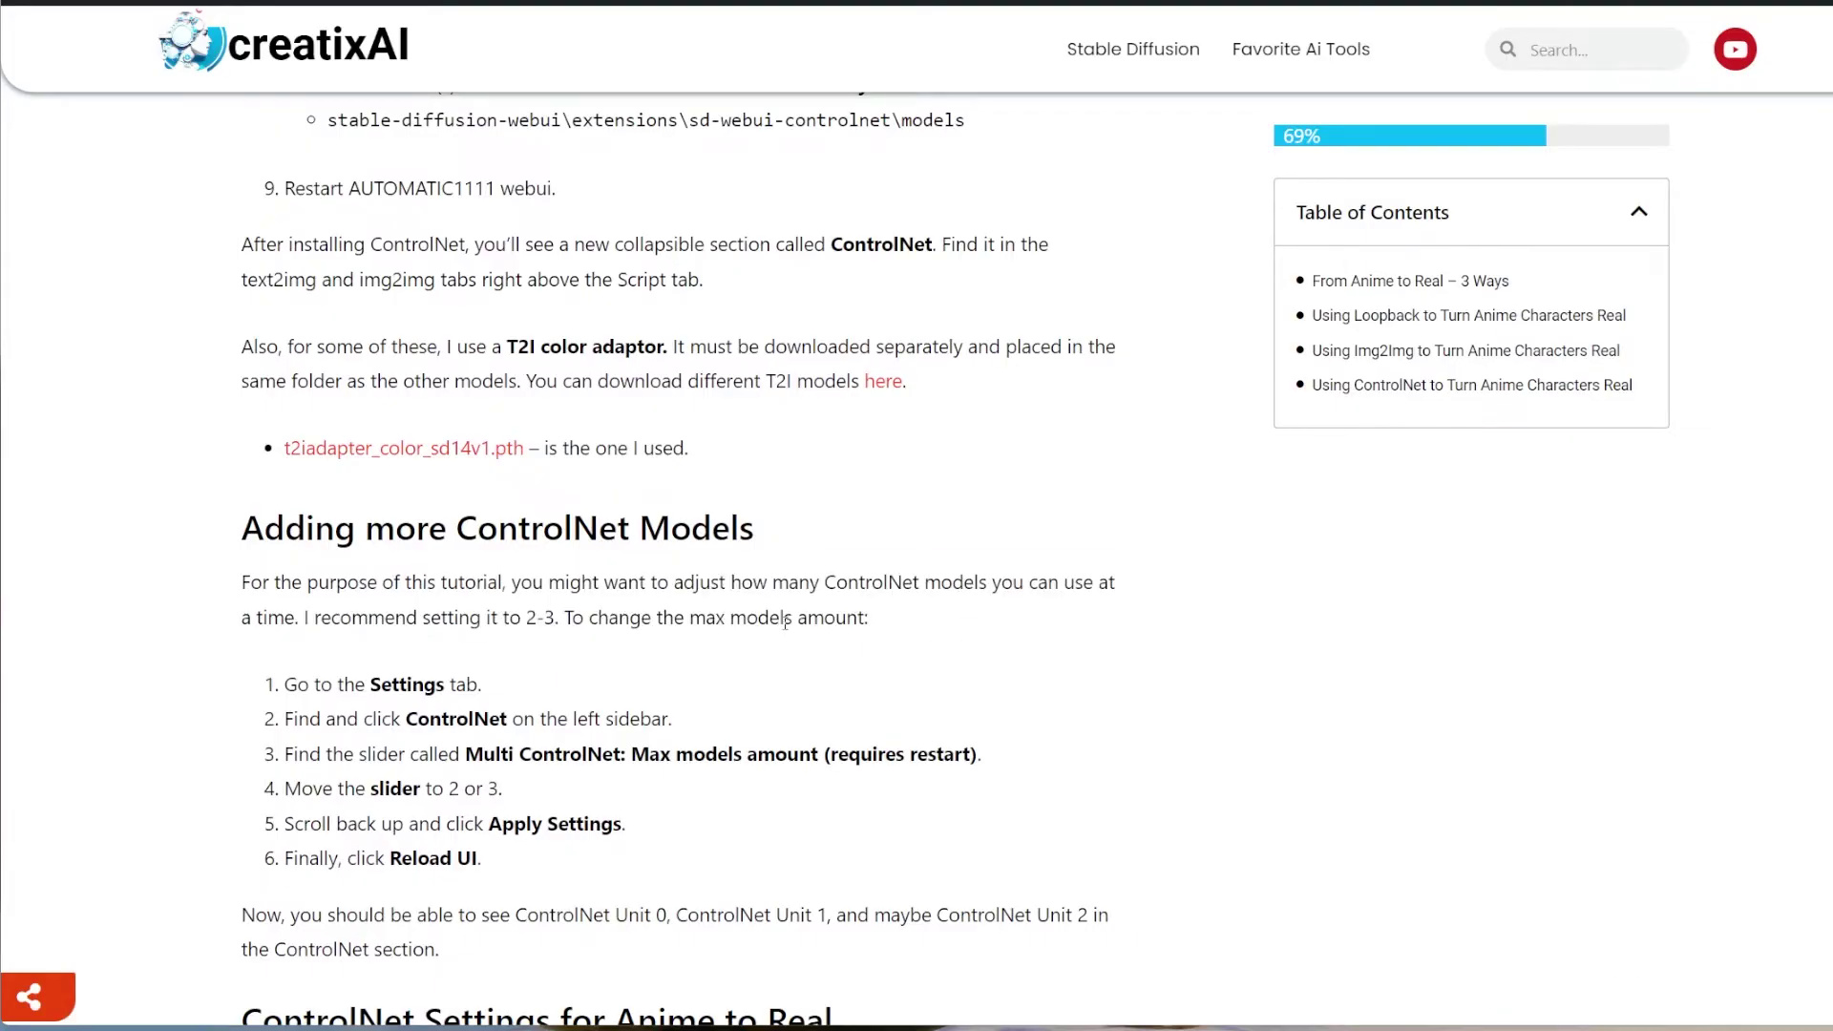
drag(378, 680, 612, 757)
click(450, 685)
drag(390, 789, 421, 789)
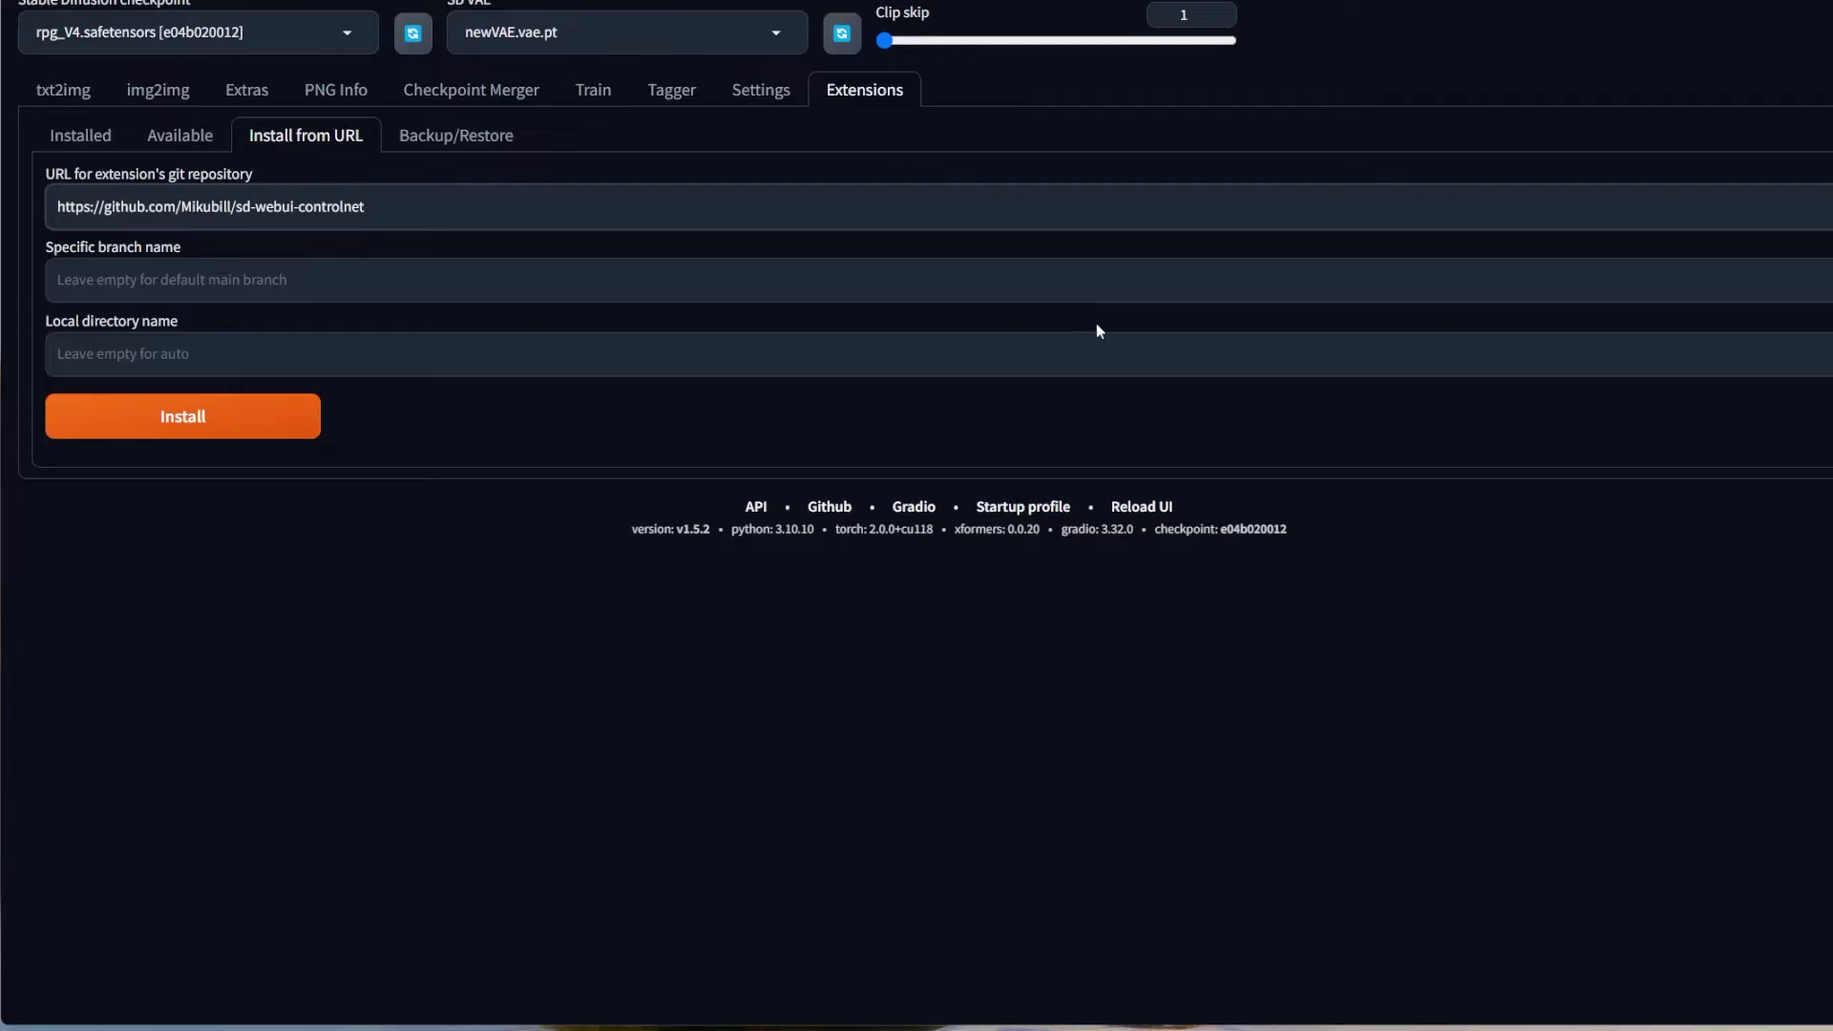
Set Multi ControlNet max models to 3 in the ControlNet settings.
click(761, 89)
scroll(182, 610, down, 4)
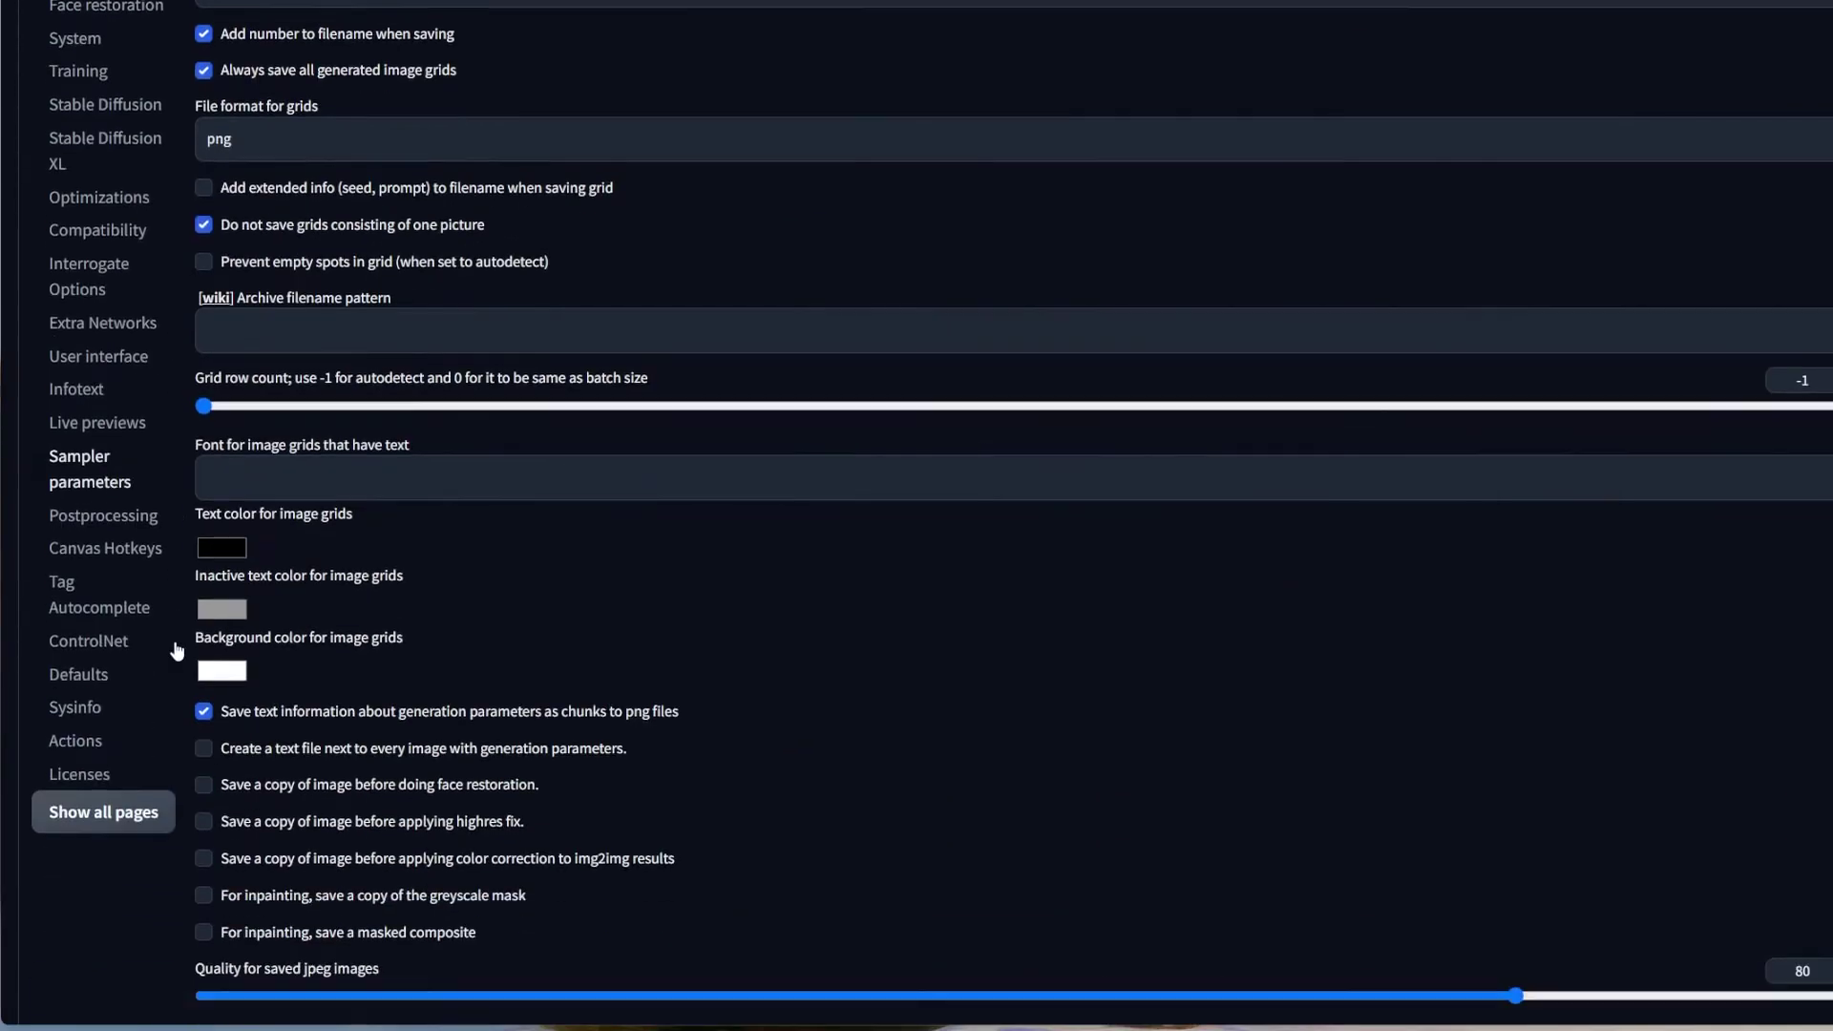
click(89, 626)
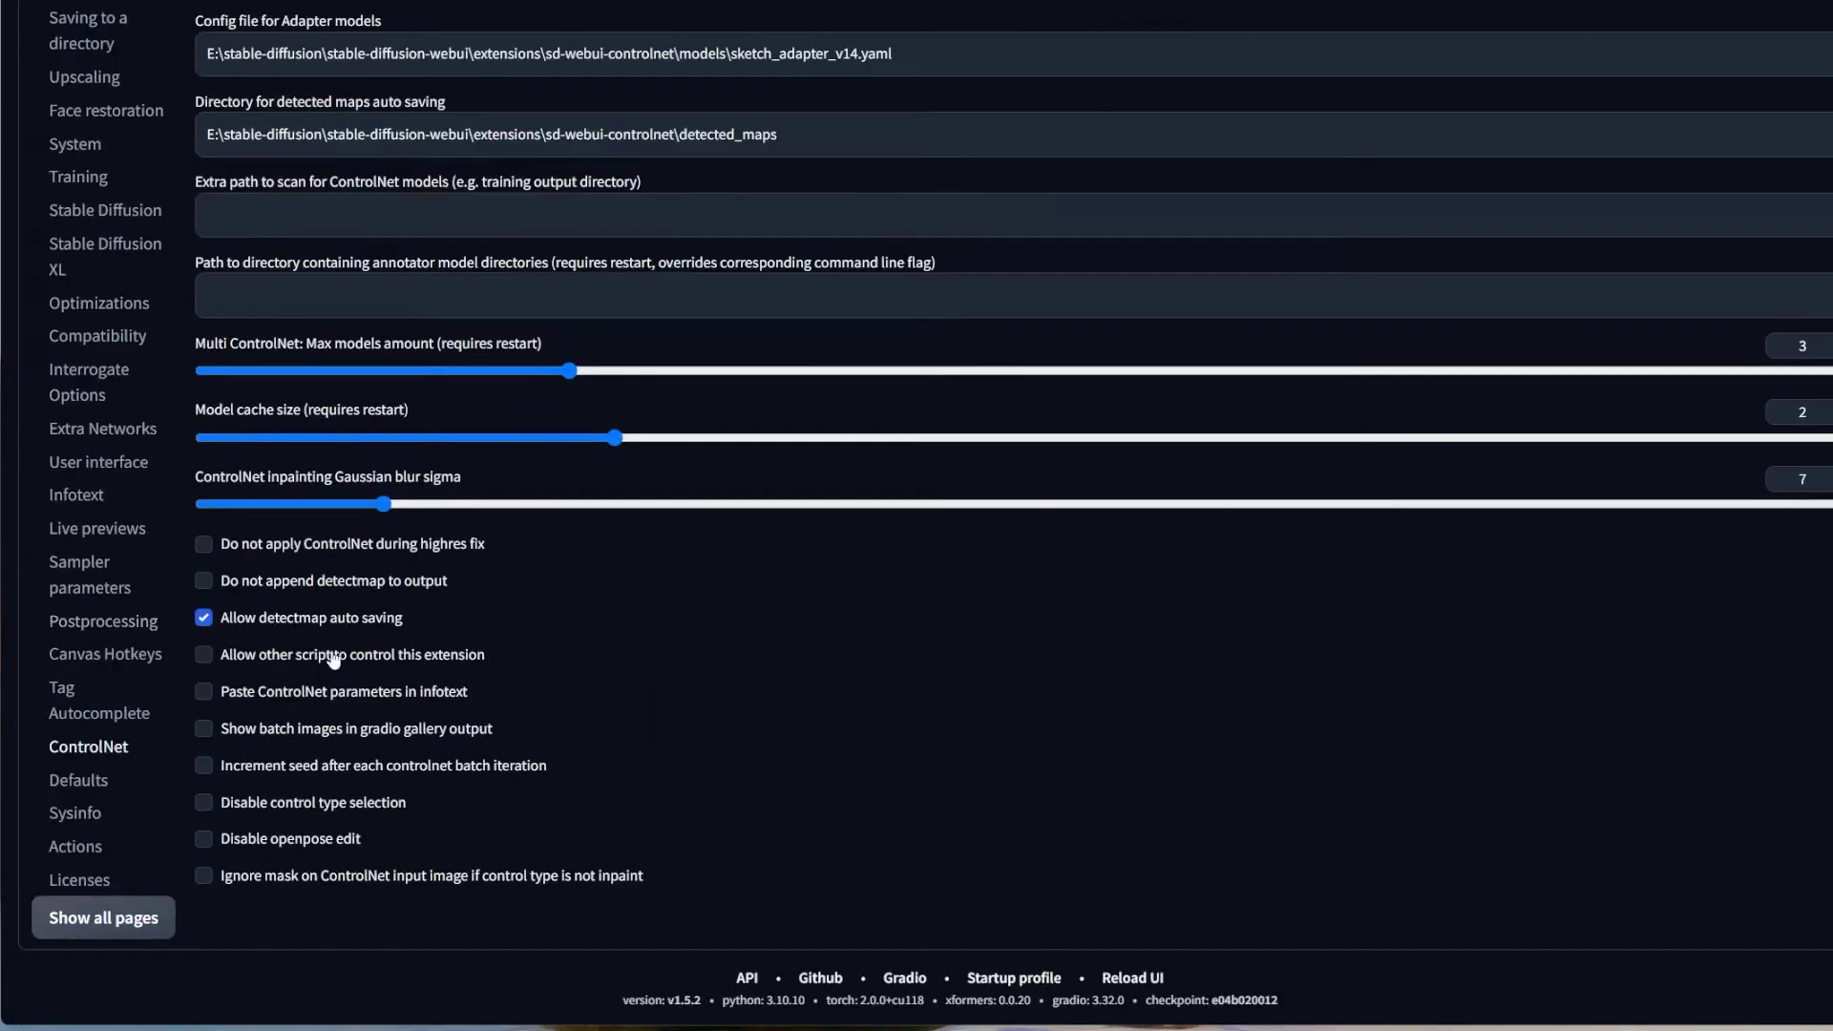
scroll(334, 659, up, 1)
drag(573, 479, 552, 441)
scroll(551, 439, up, 2)
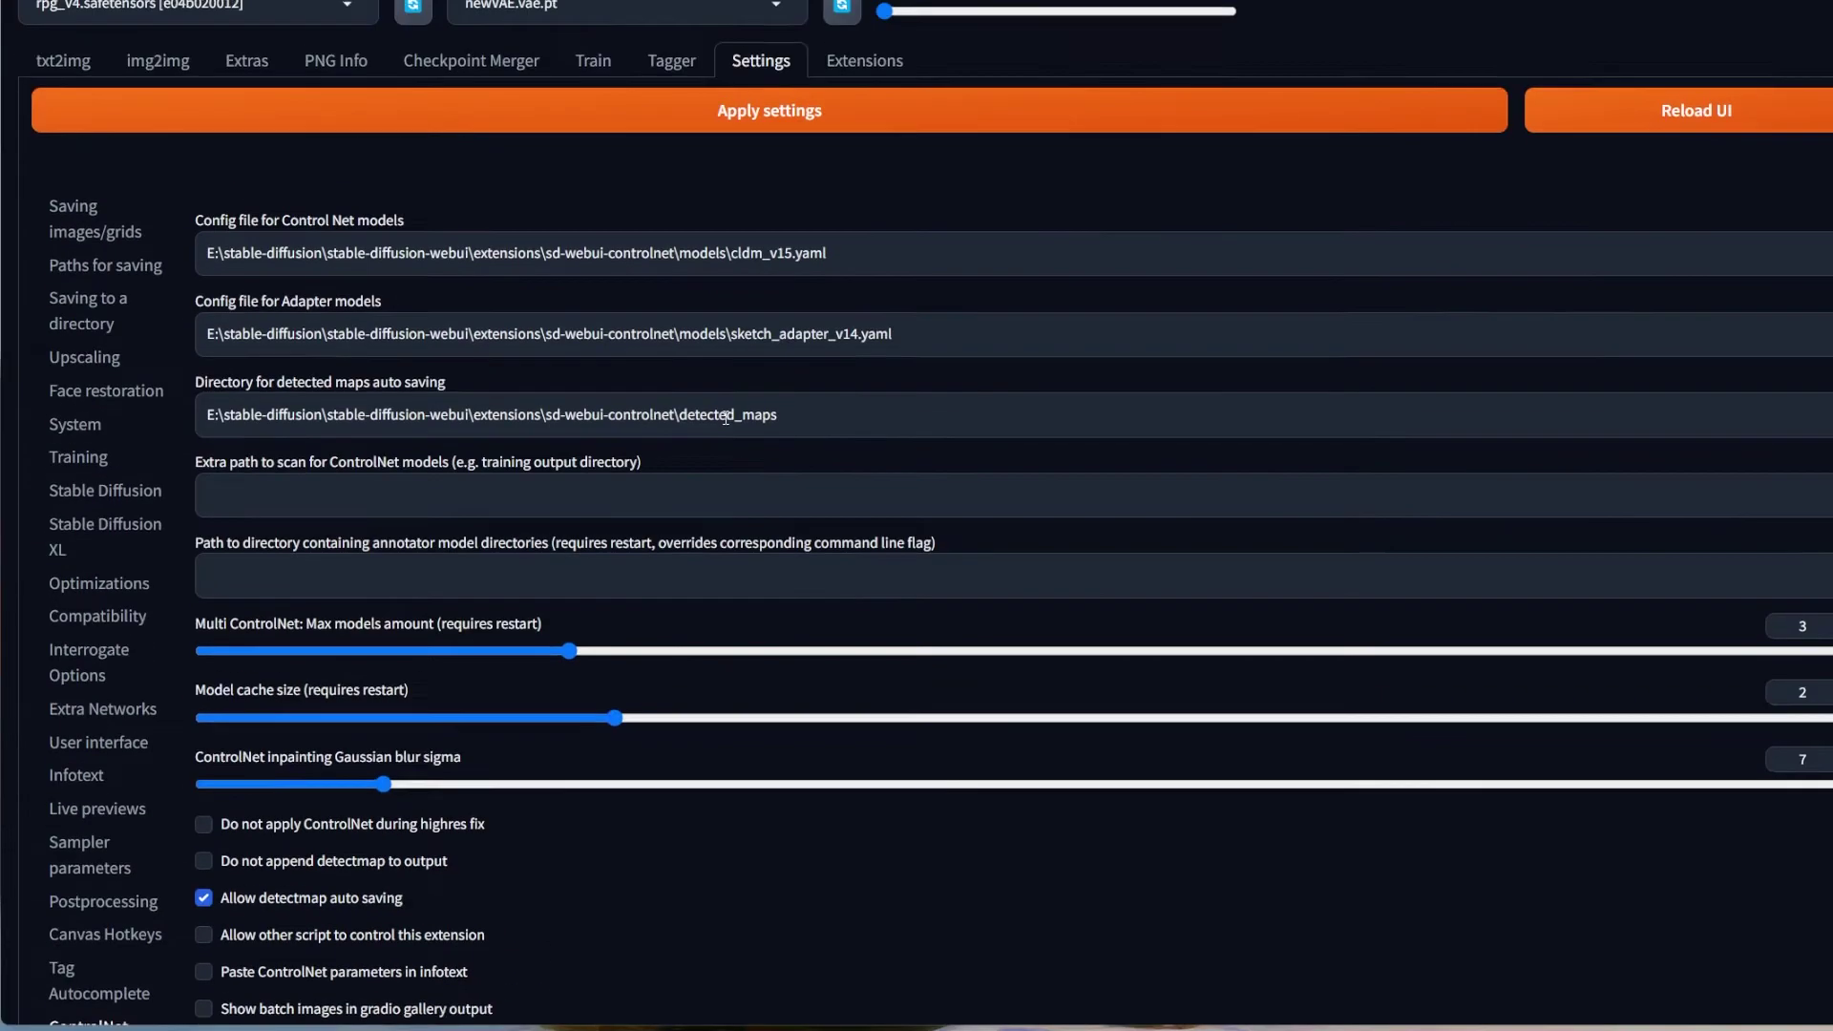
scroll(1126, 421, up, 1)
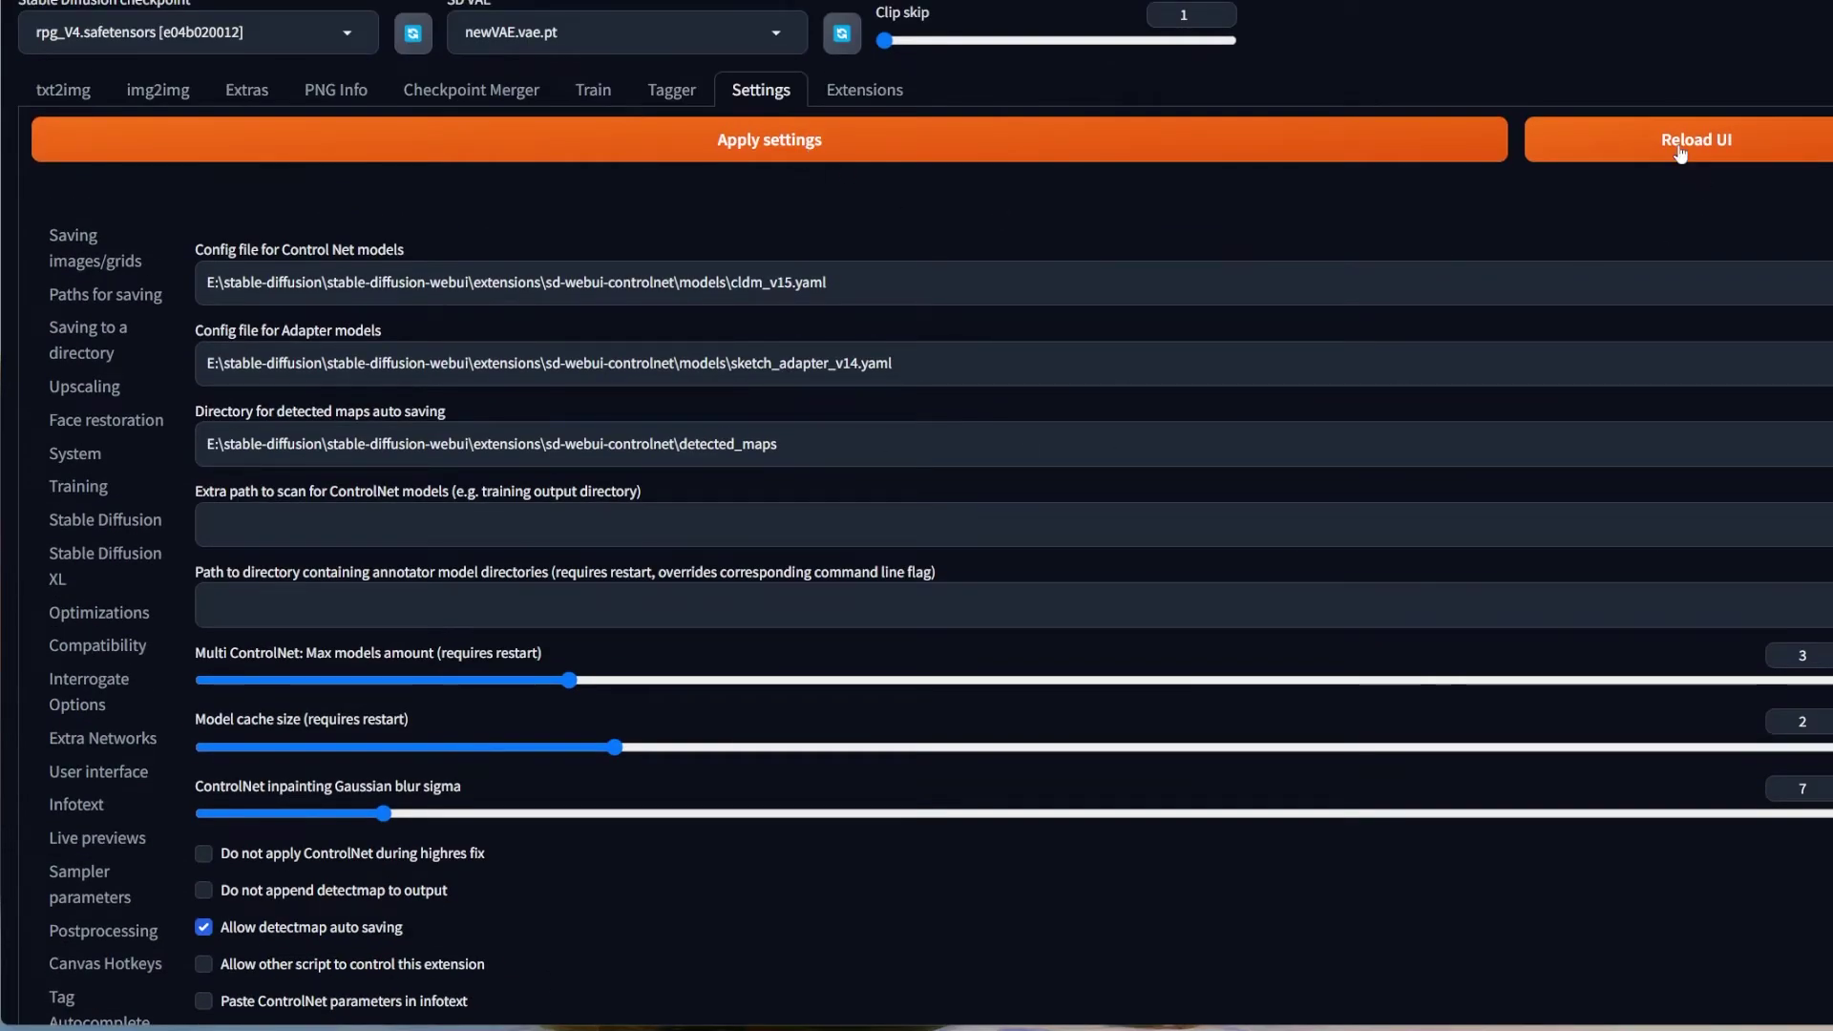
Review txt2img's three ControlNet units and reset Unit 0's control type to All.
click(63, 90)
scroll(557, 594, down, 3)
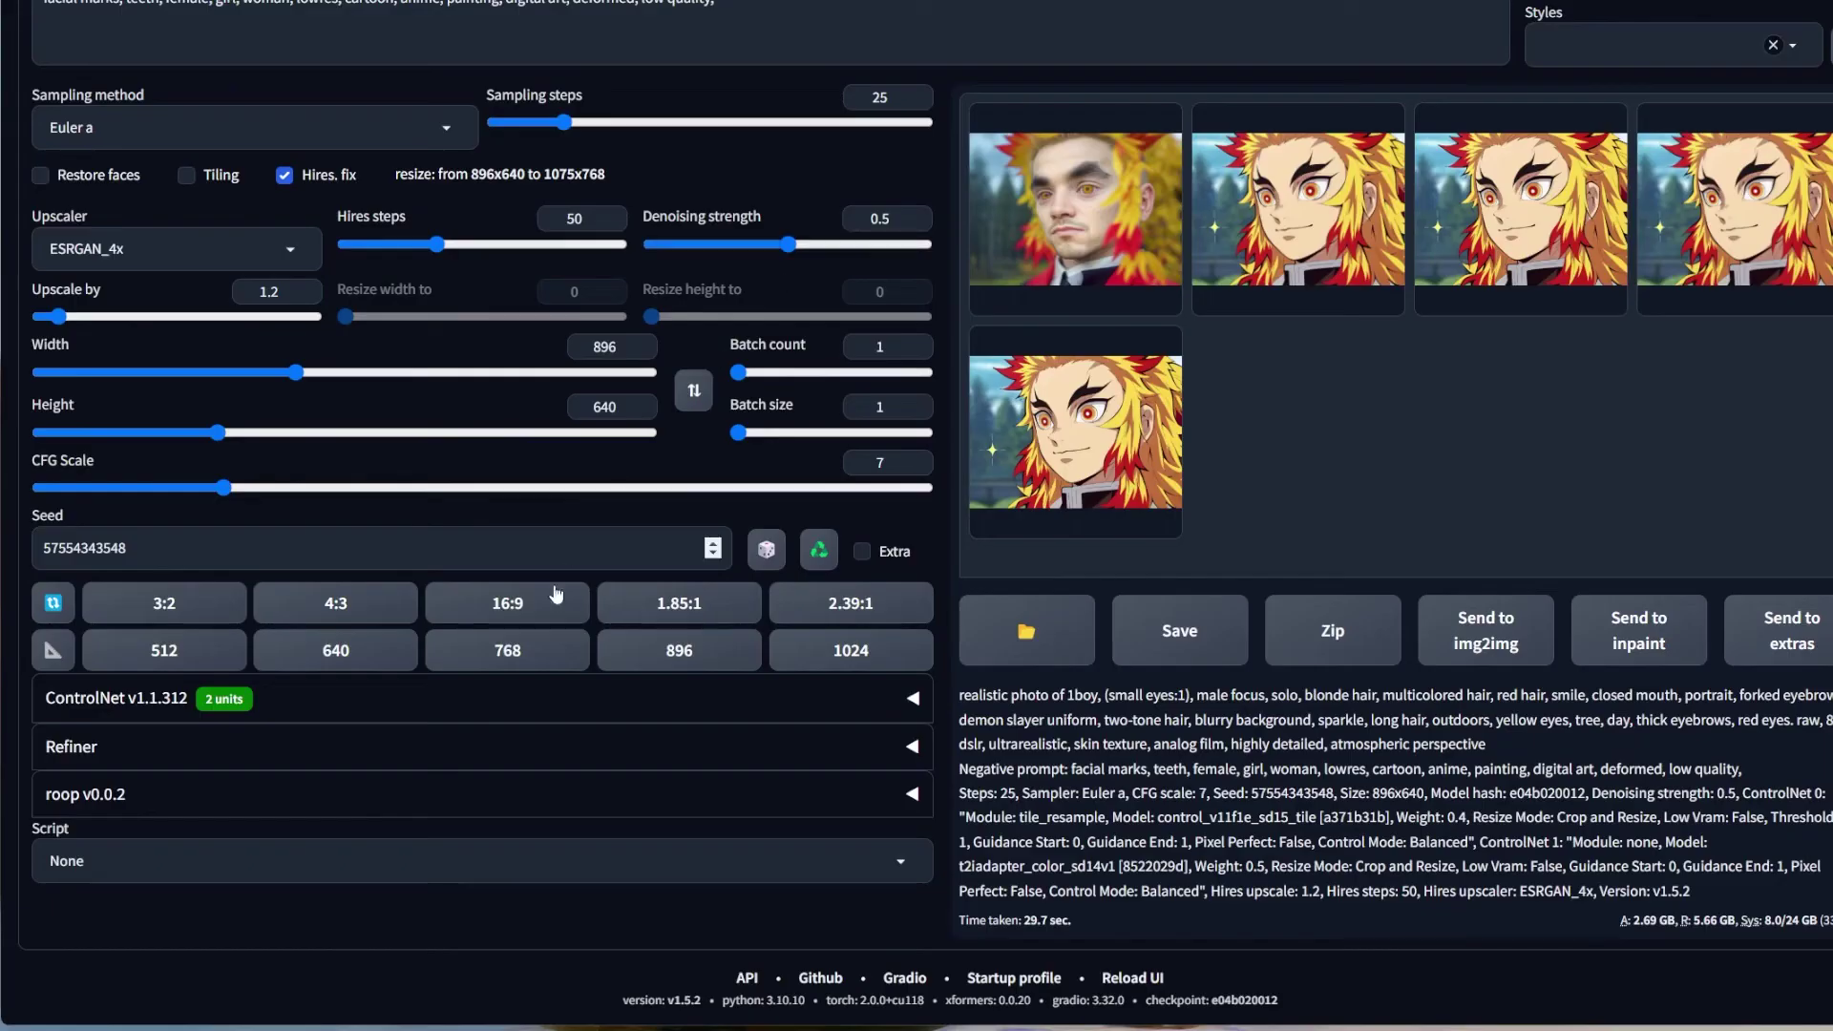
click(301, 712)
scroll(308, 709, down, 5)
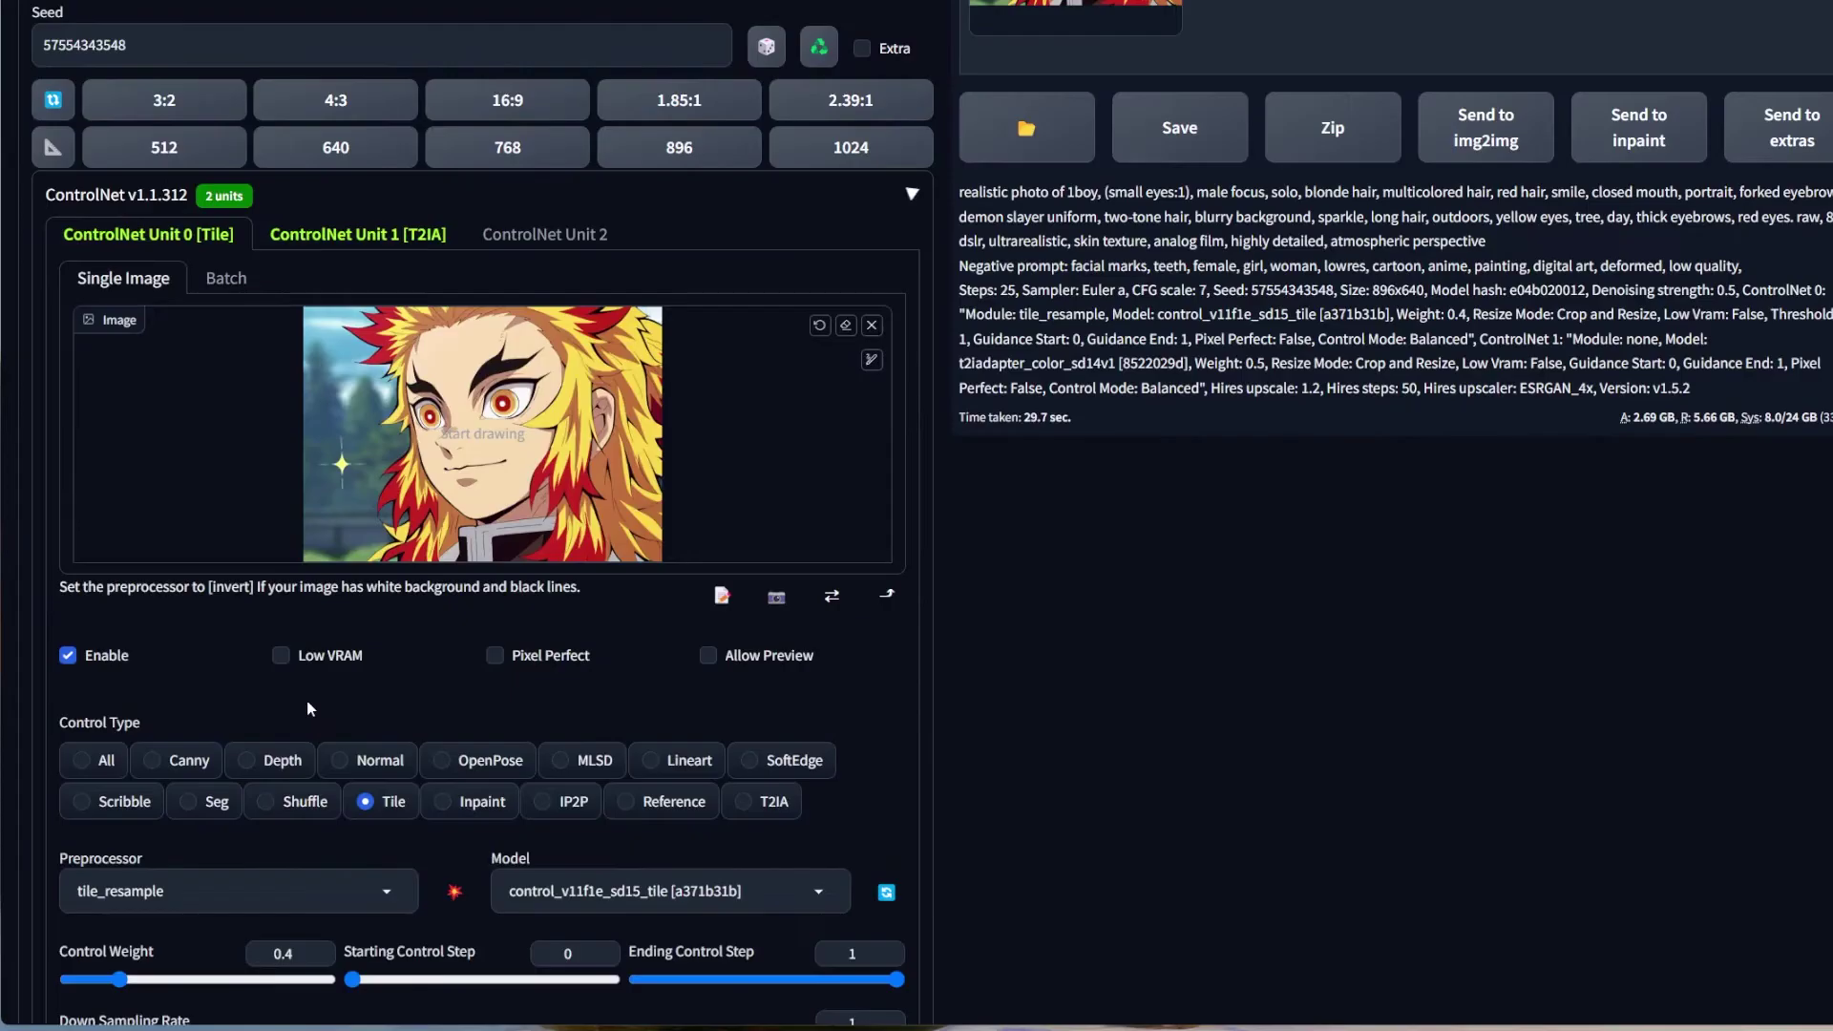
click(302, 244)
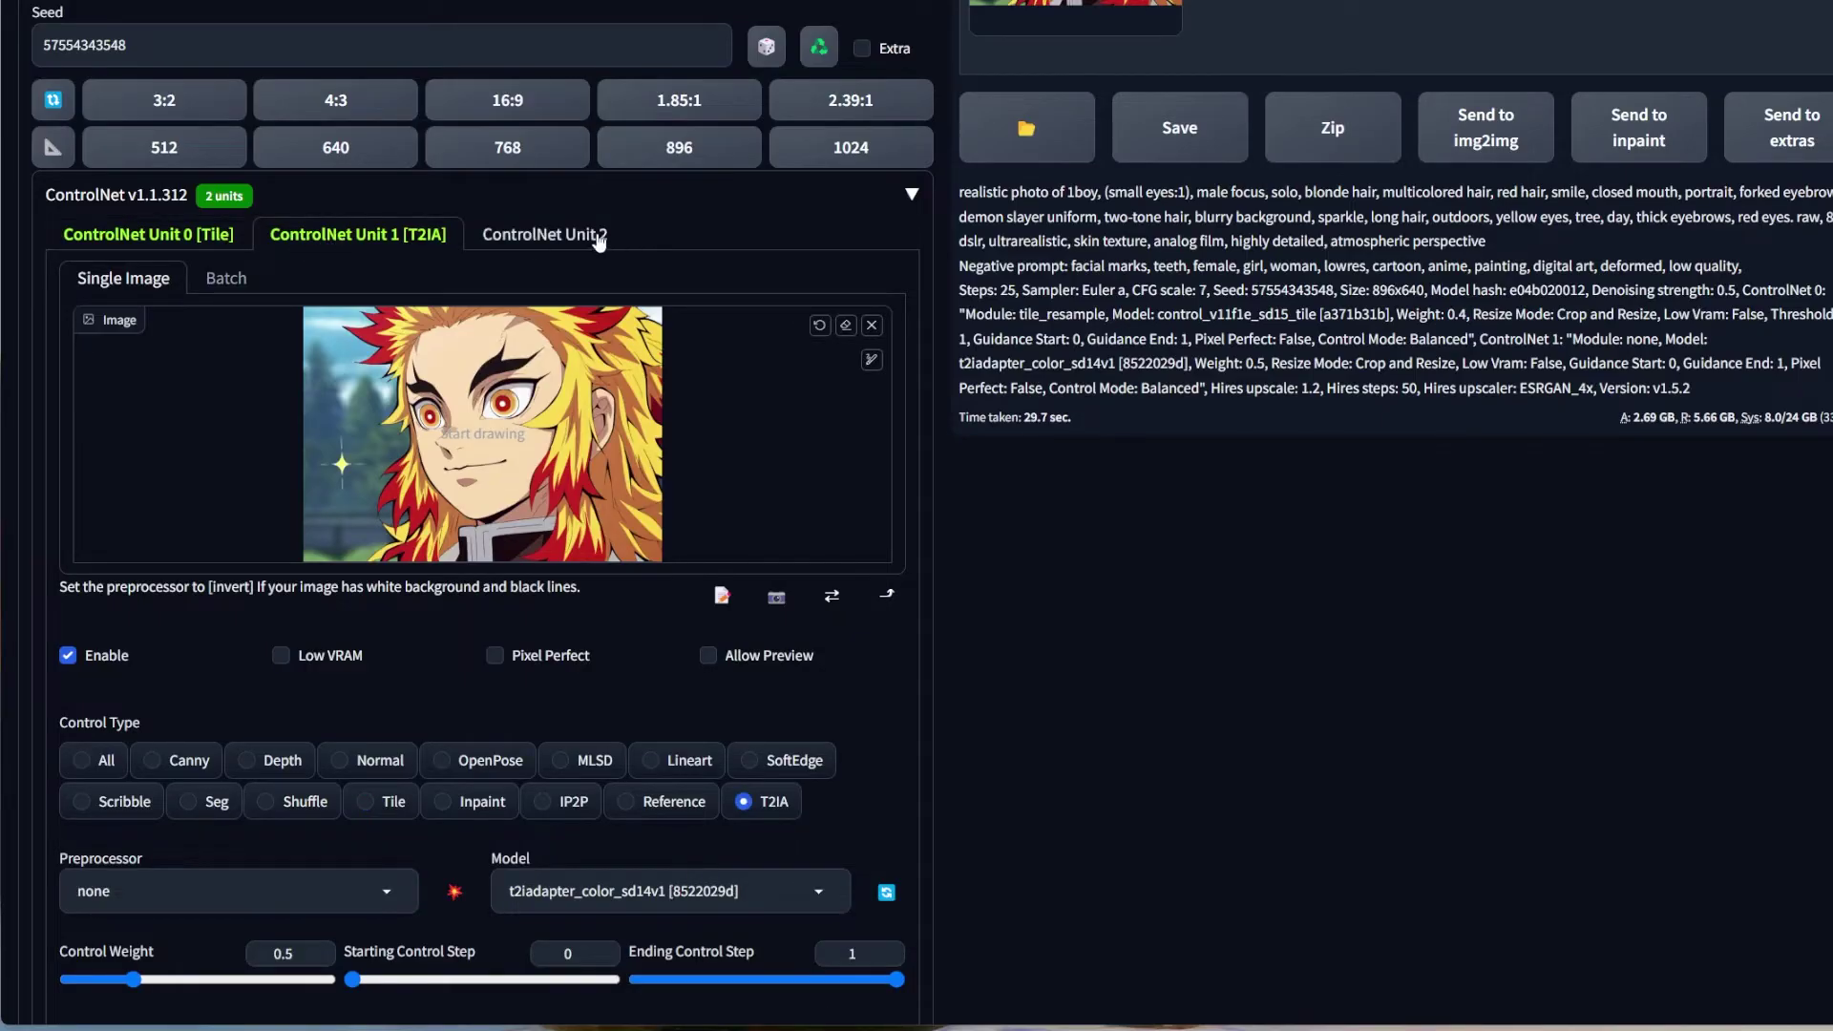
click(600, 241)
click(164, 243)
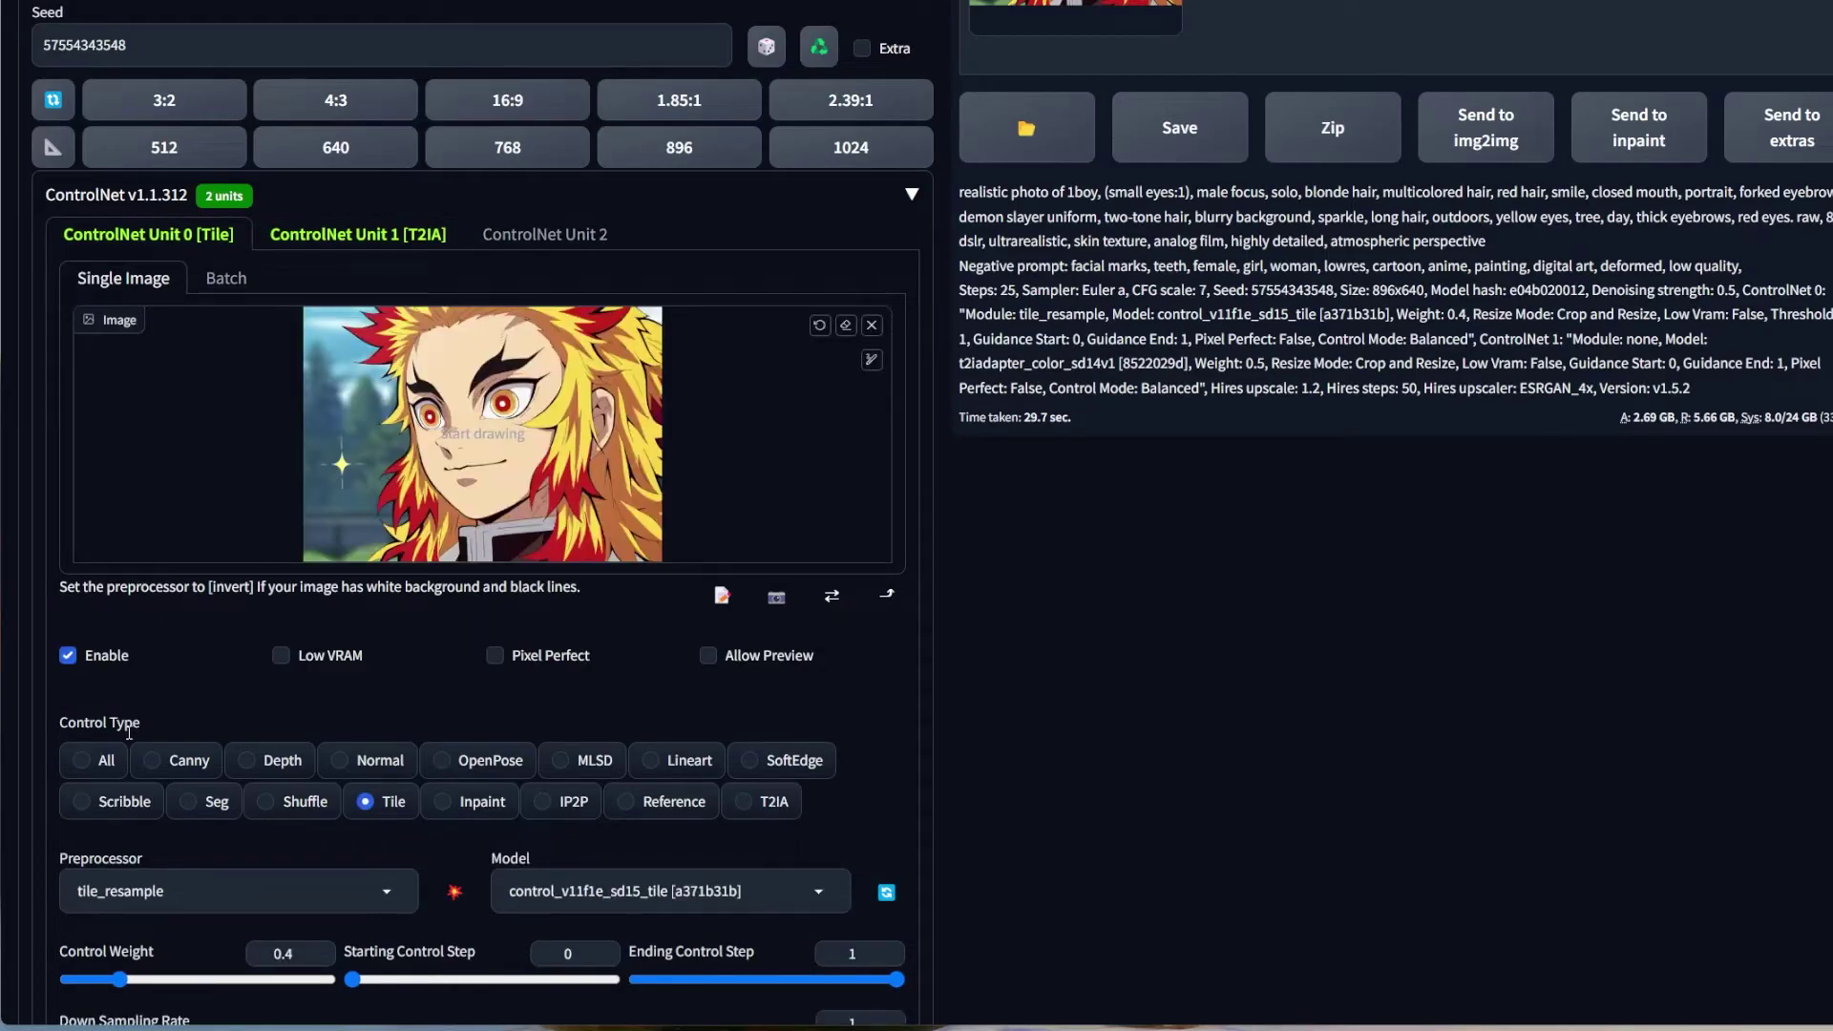
click(106, 761)
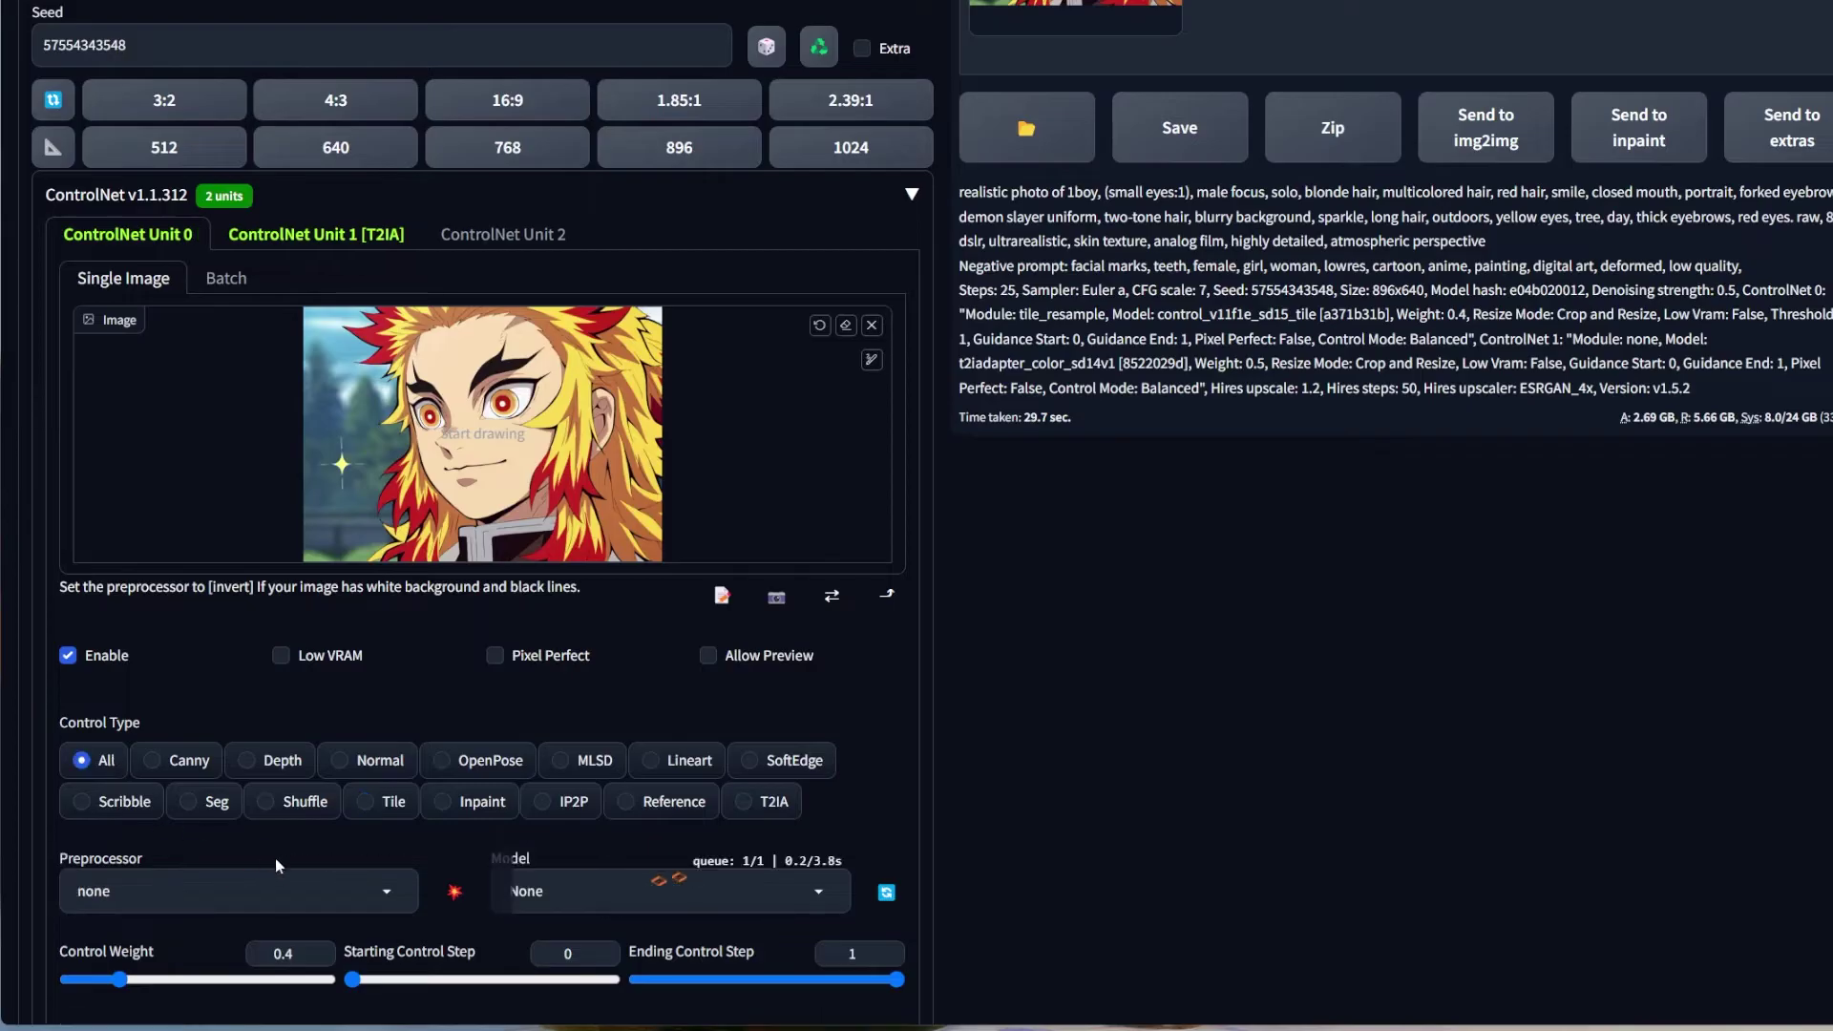
click(229, 891)
scroll(304, 468, down, 4)
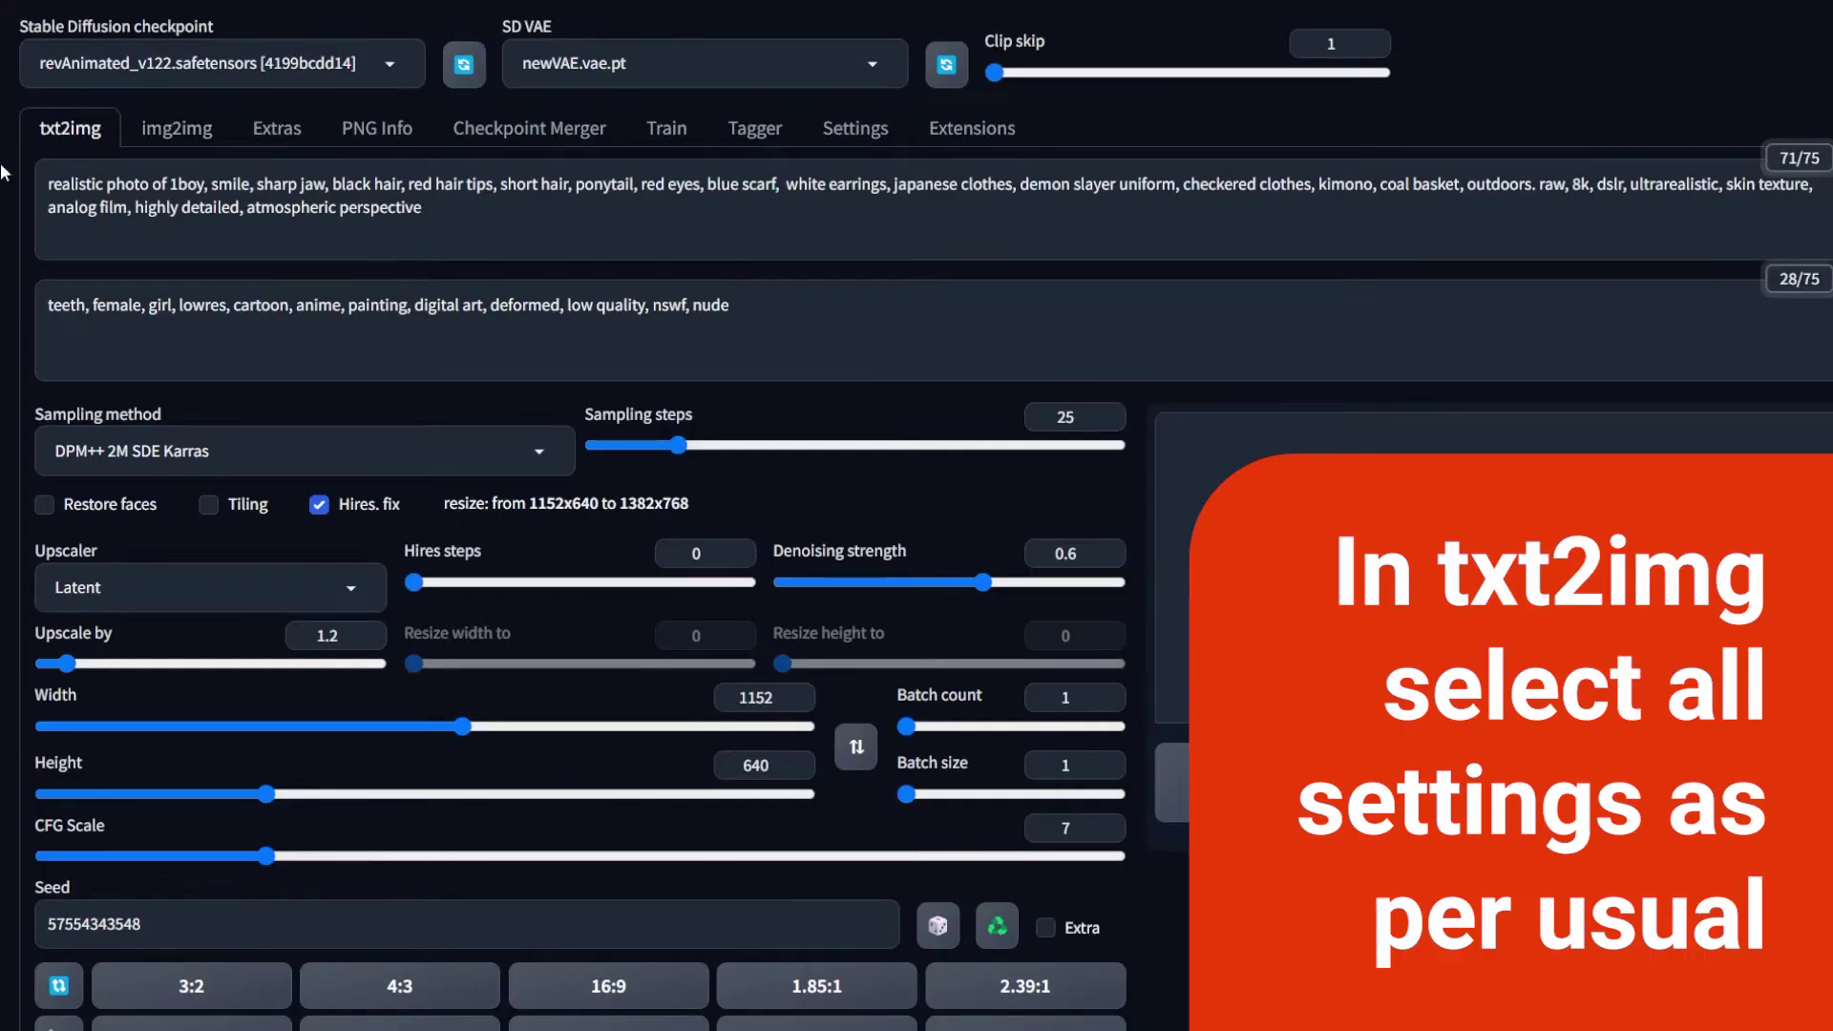
Drop the anime reference image into ControlNet Unit 0 and enable it.
click(129, 330)
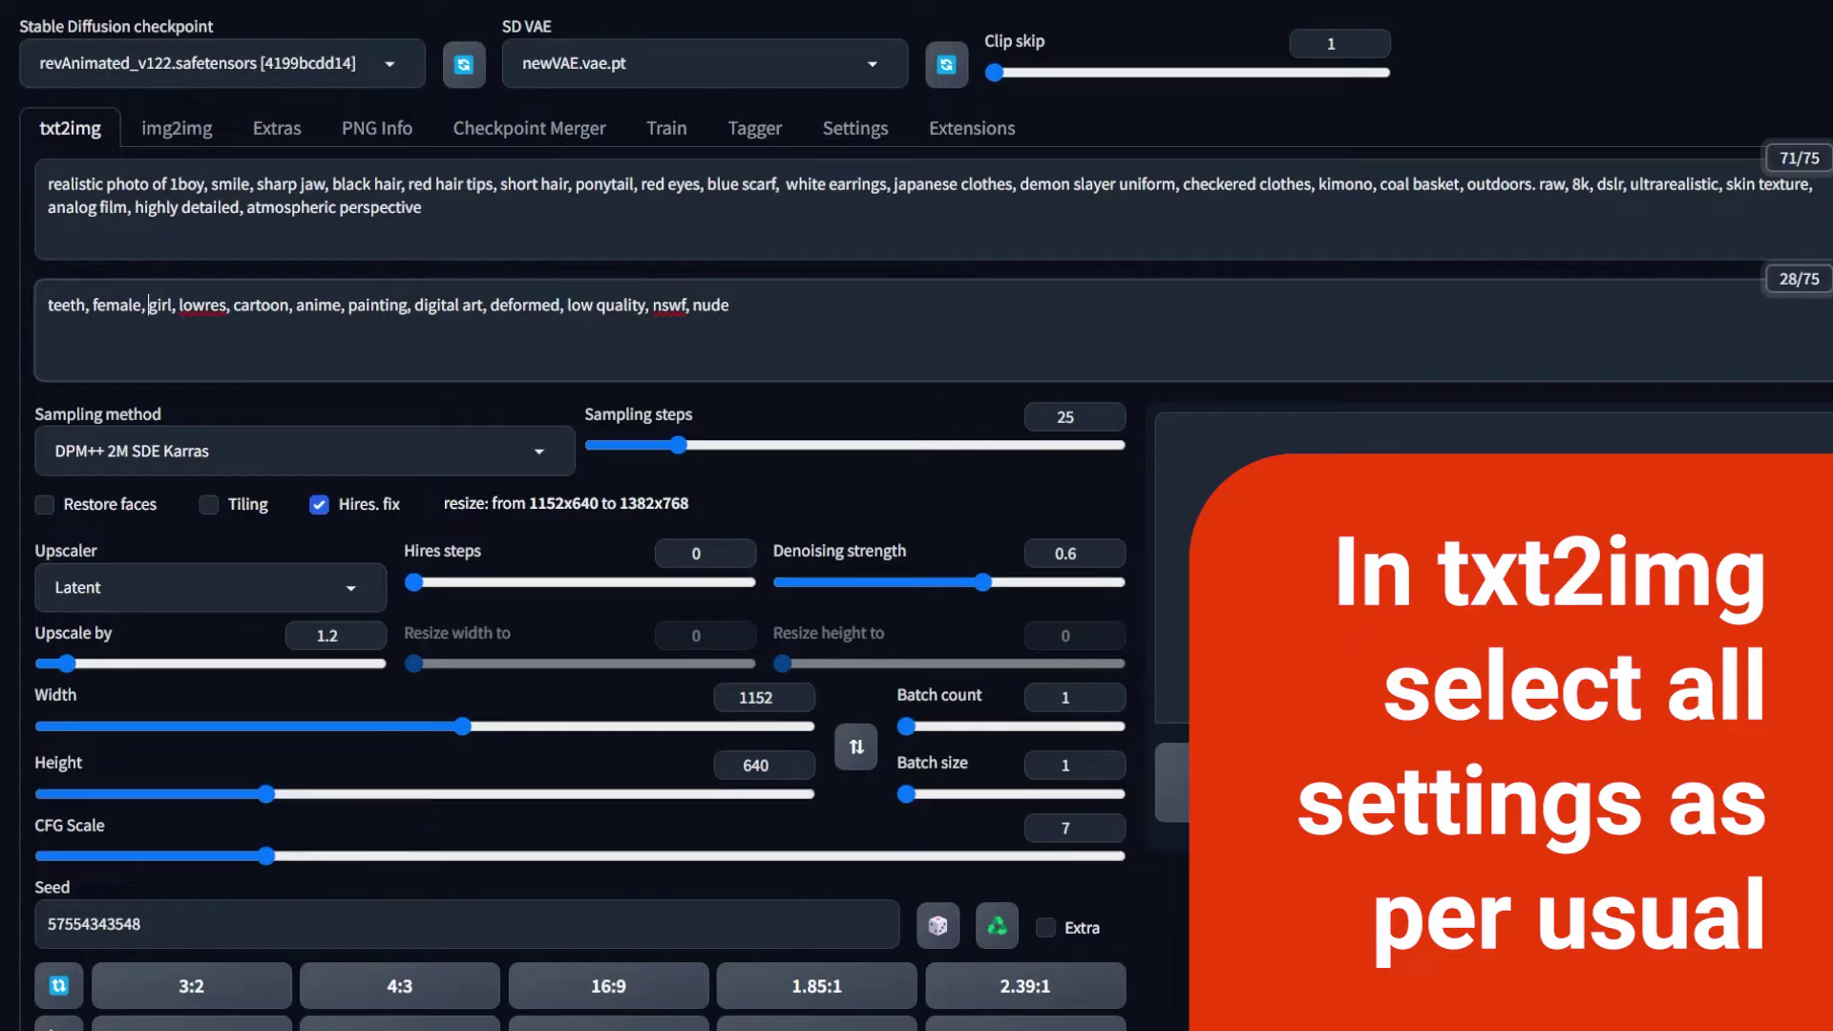
scroll(1166, 940, down, 2)
scroll(1165, 936, down, 1)
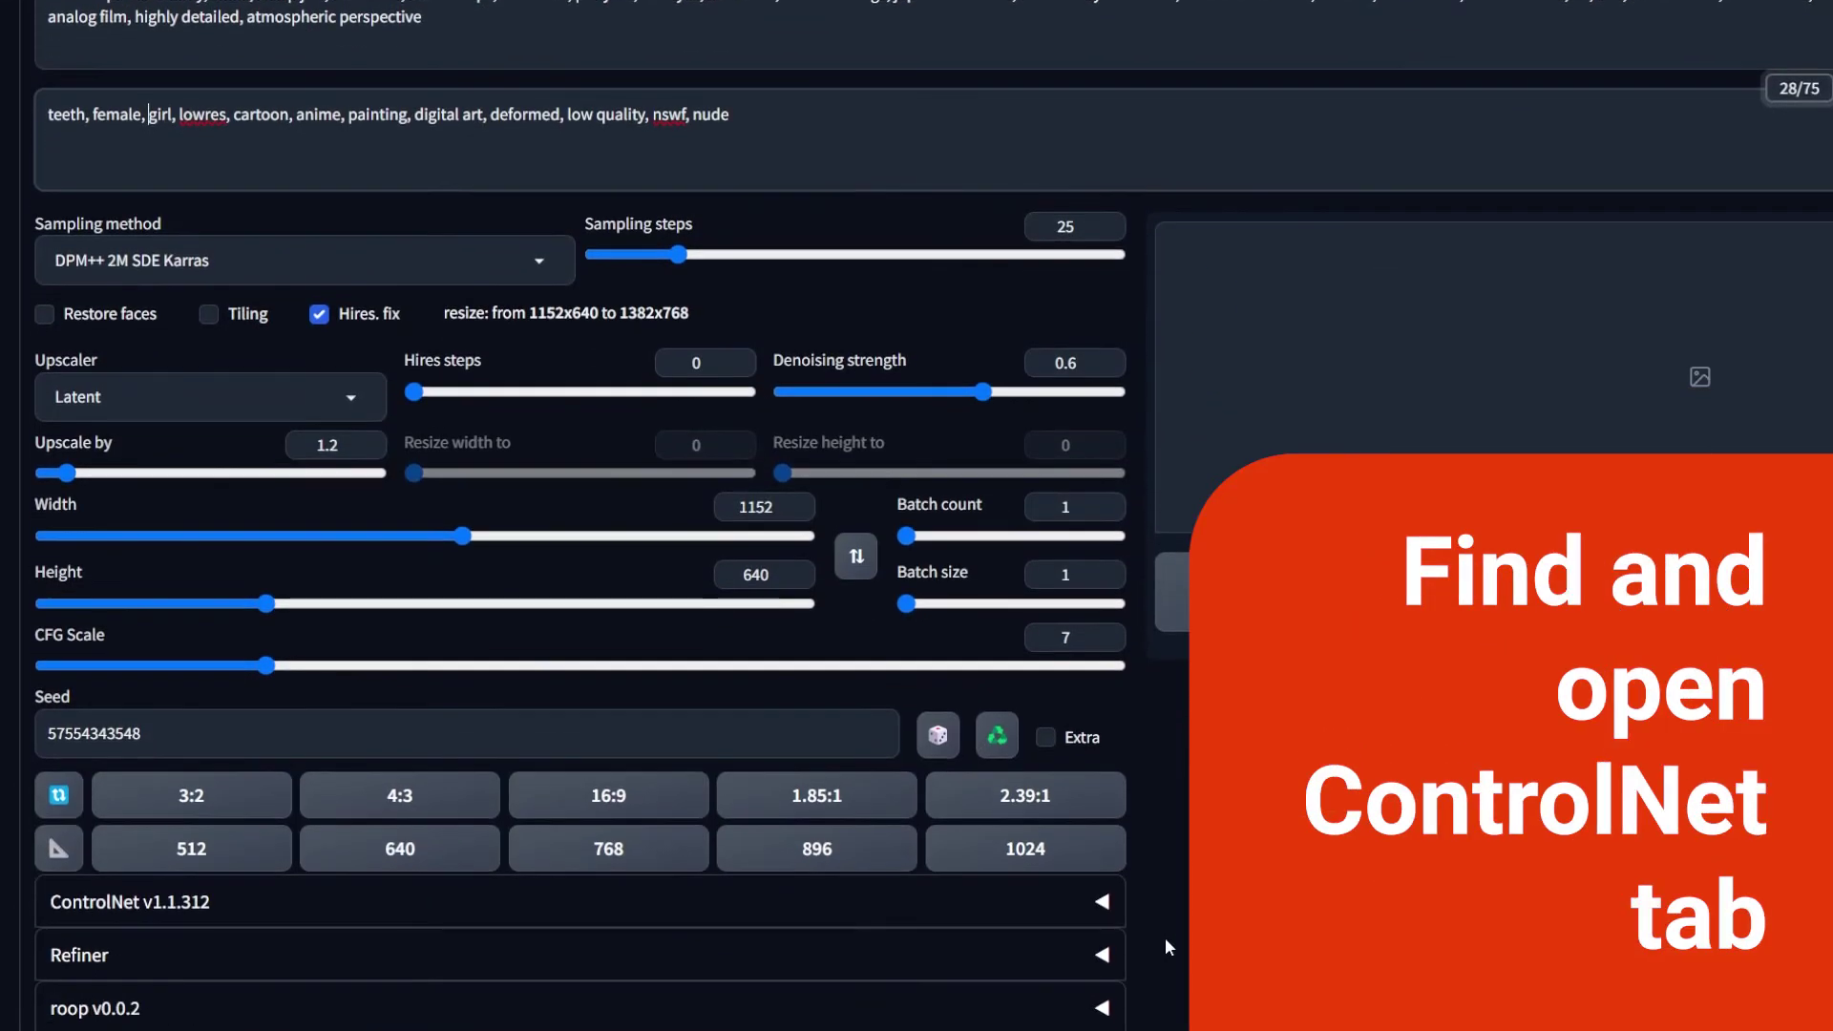
click(1102, 901)
scroll(1170, 903, down, 8)
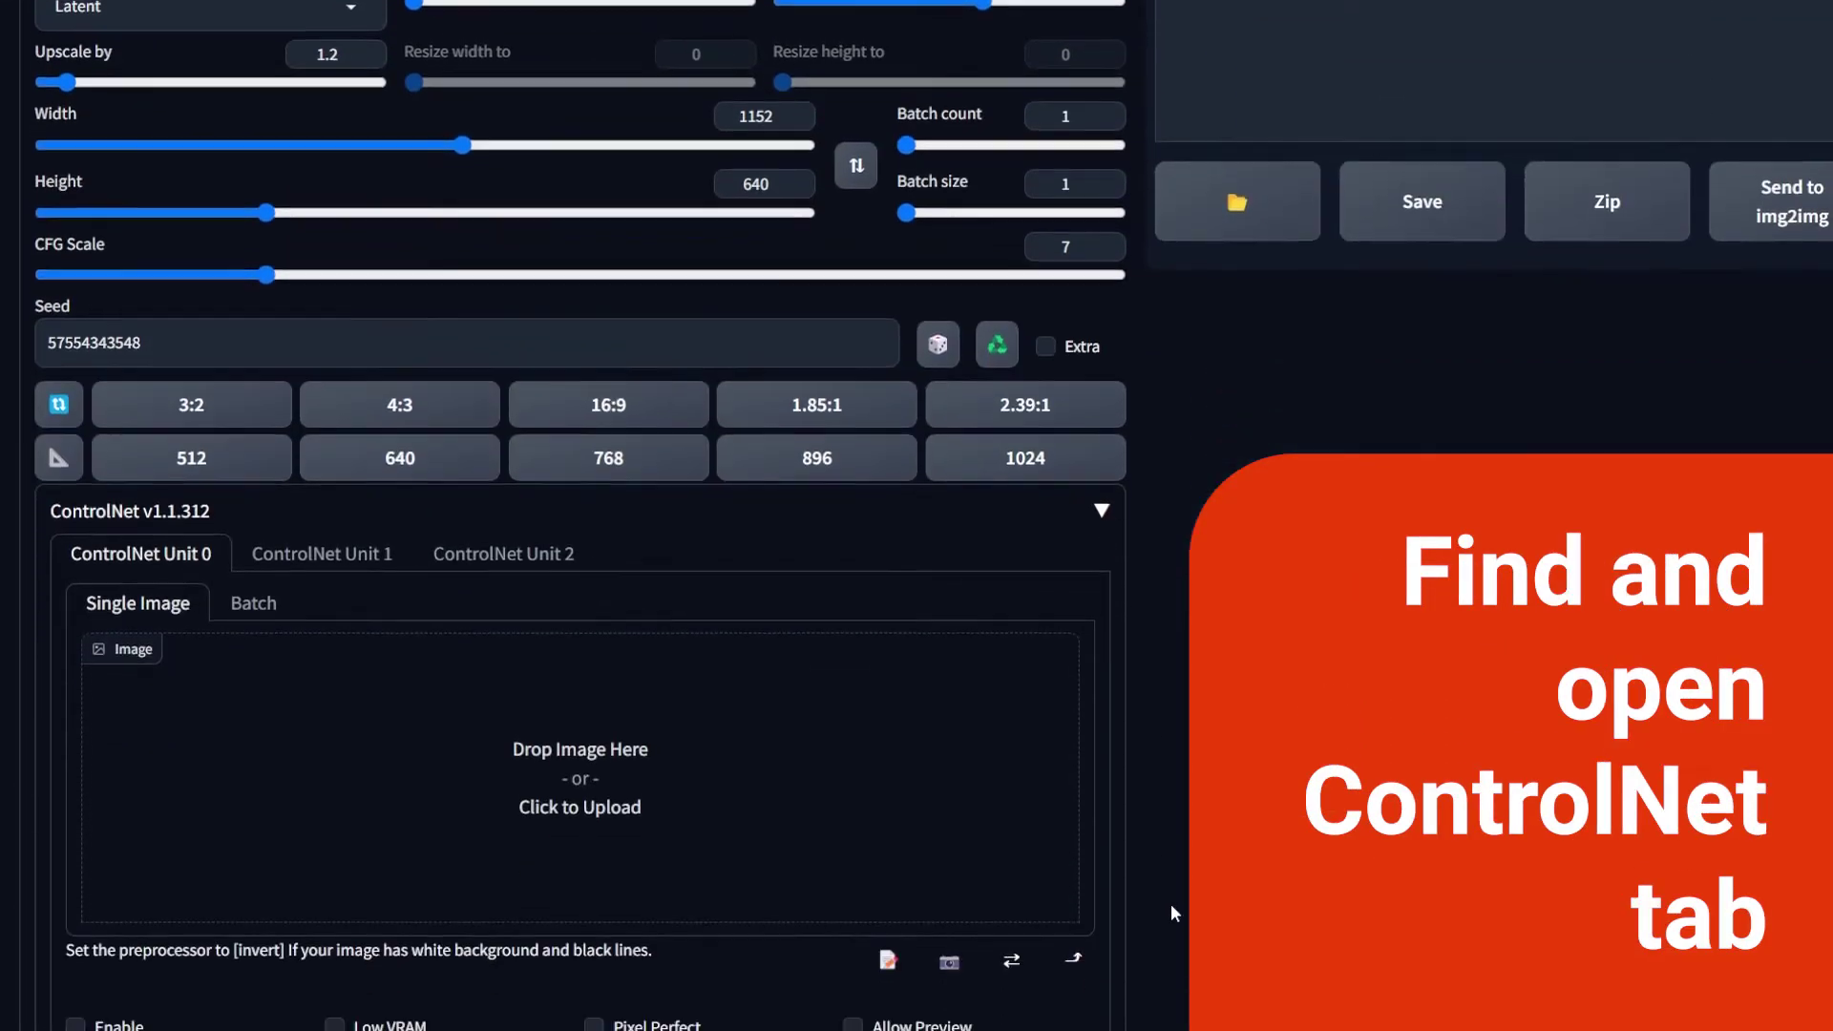
scroll(1170, 903, down, 2)
drag(1171, 903, 472, 361)
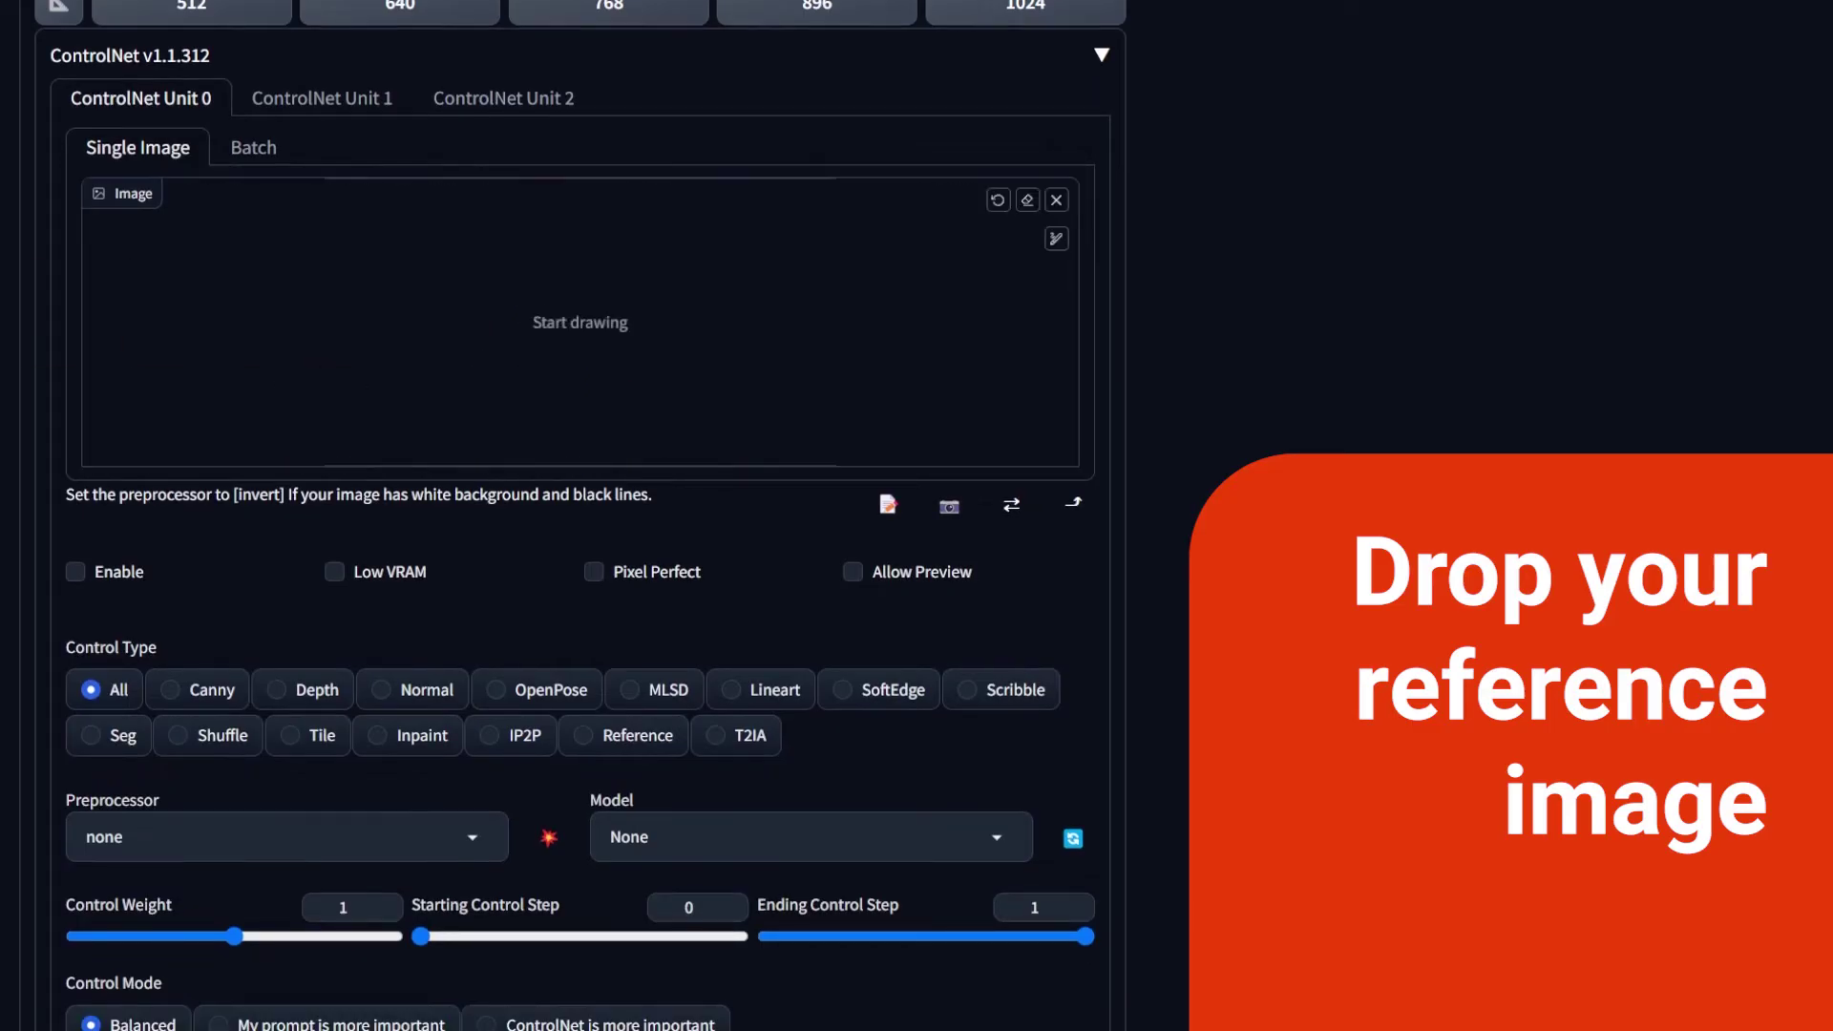
click(76, 572)
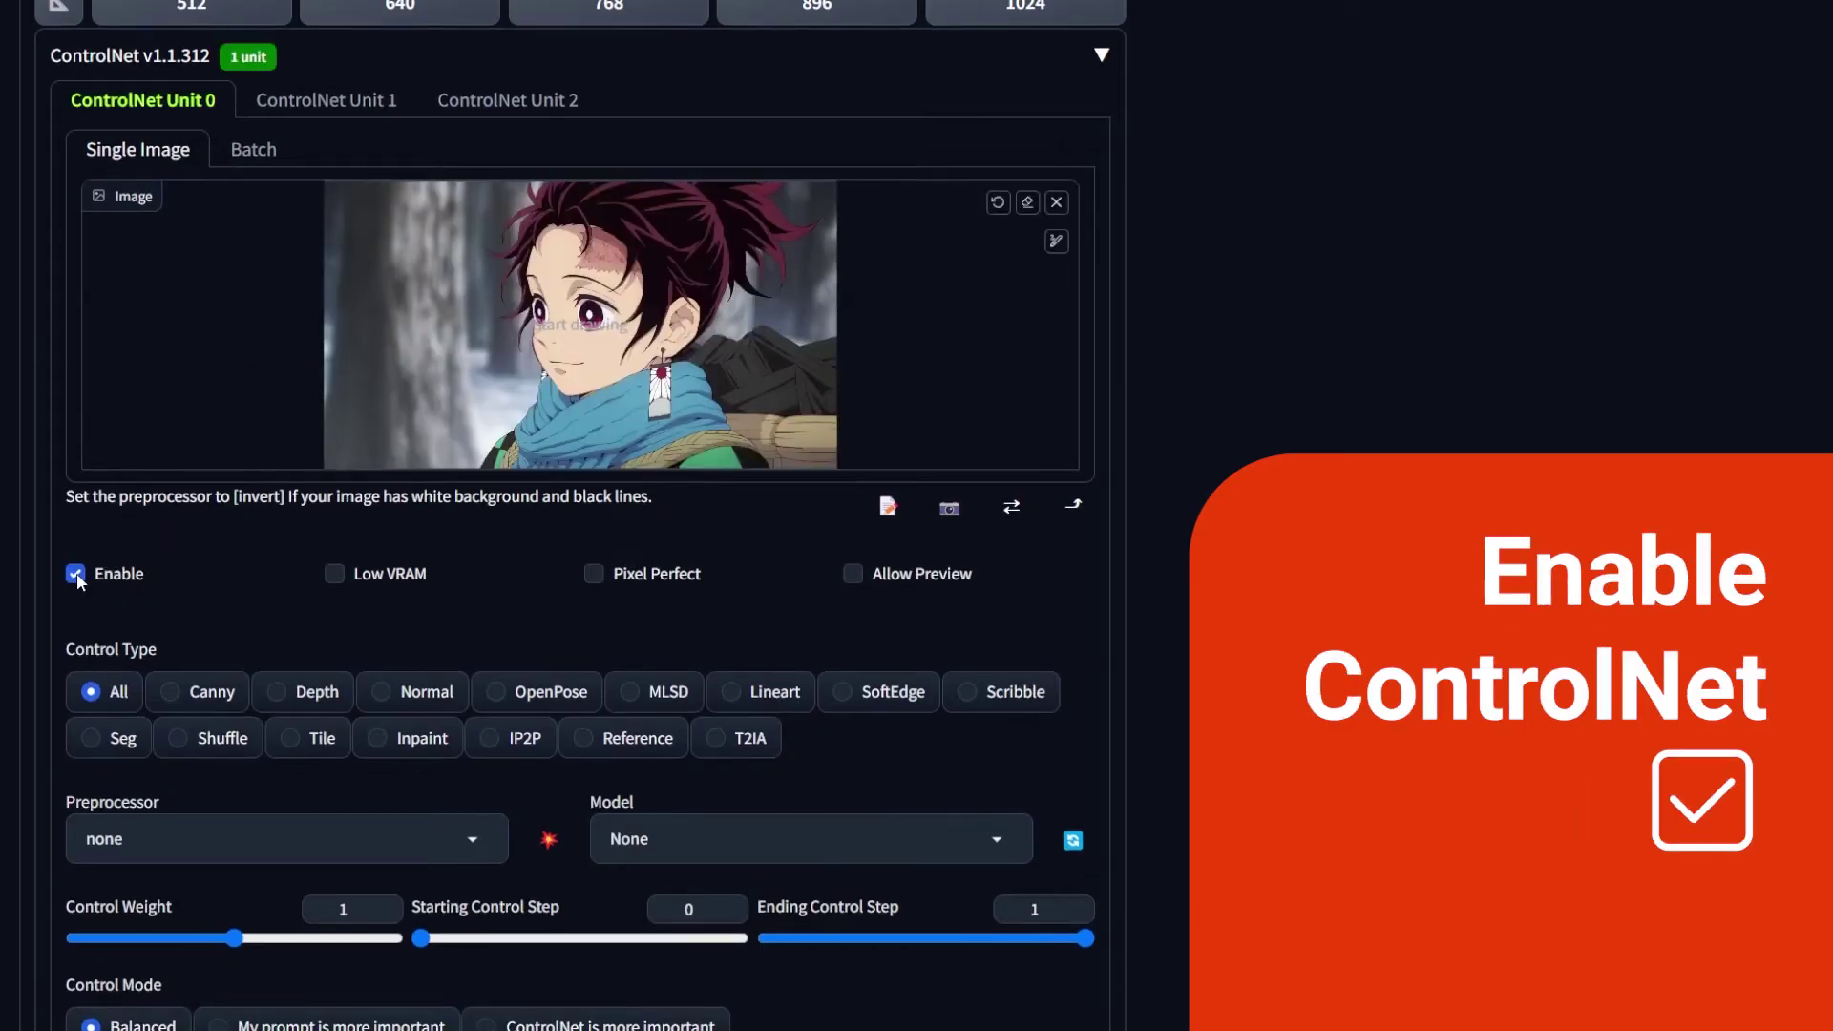
Try Canny and Lineart (lineart_realistic), then settle on Depth with control weight about 0.45.
click(191, 691)
click(764, 692)
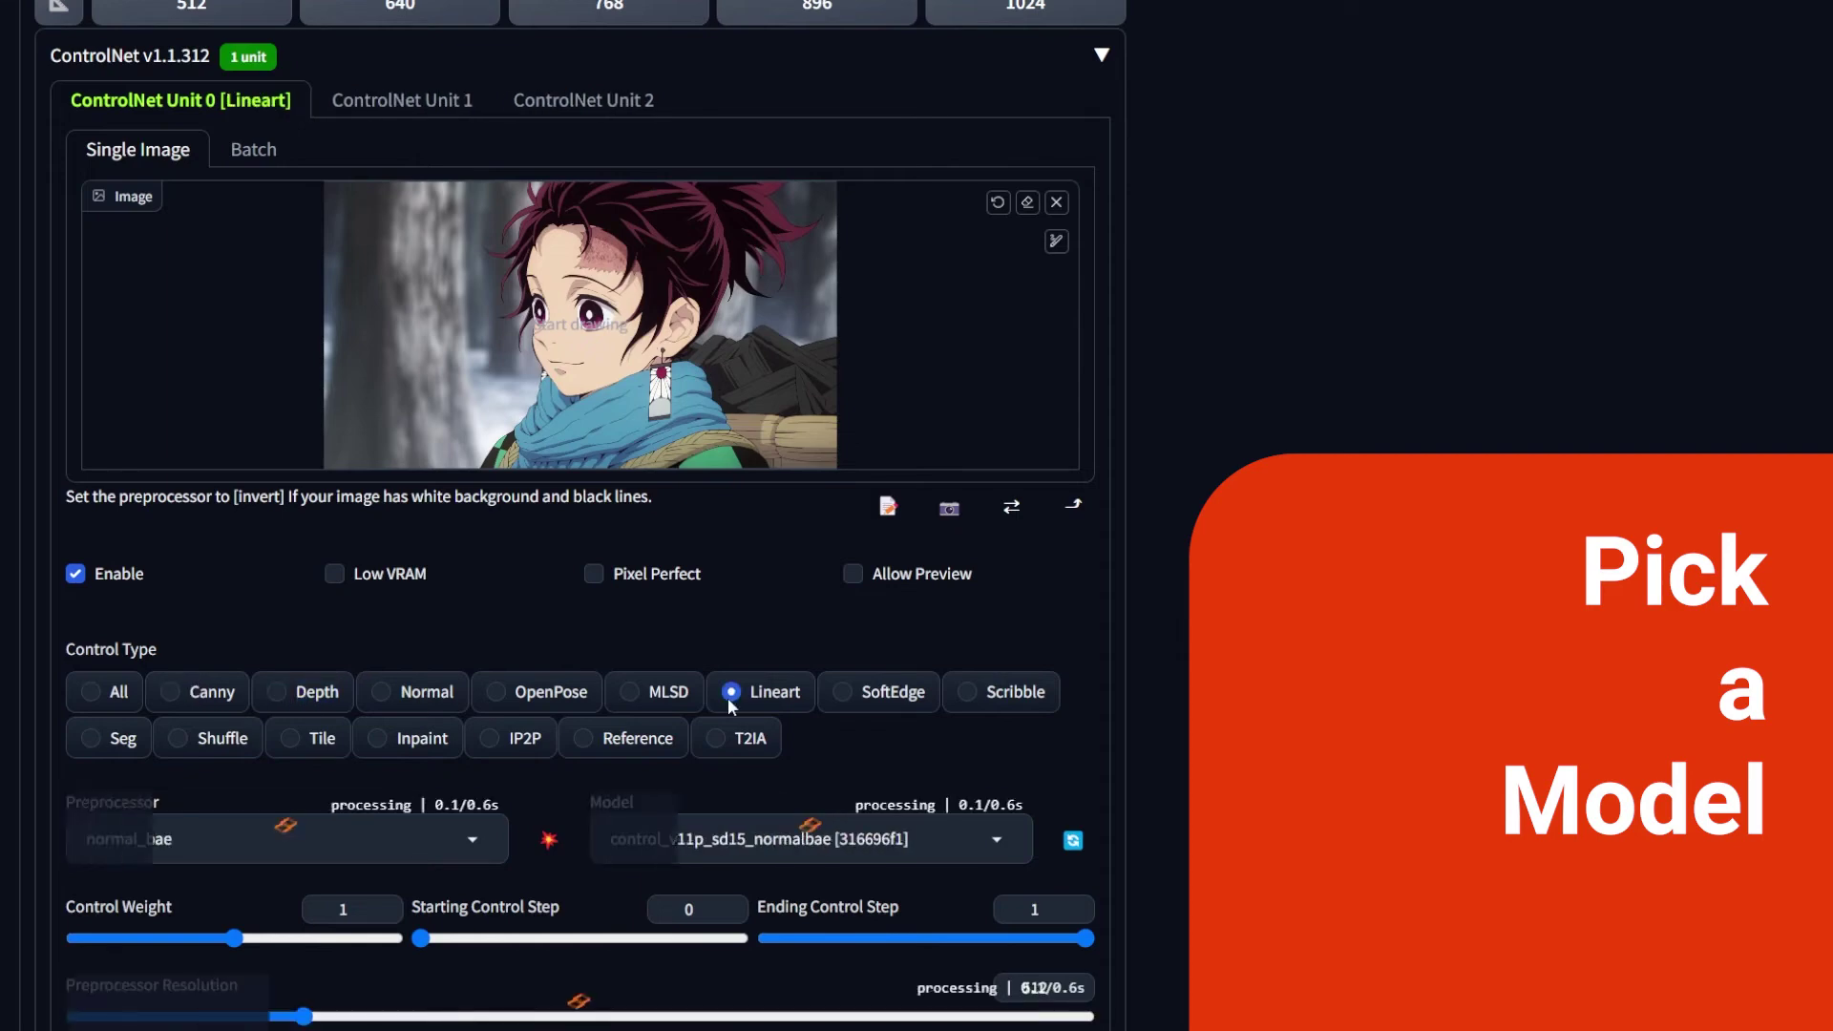
click(473, 848)
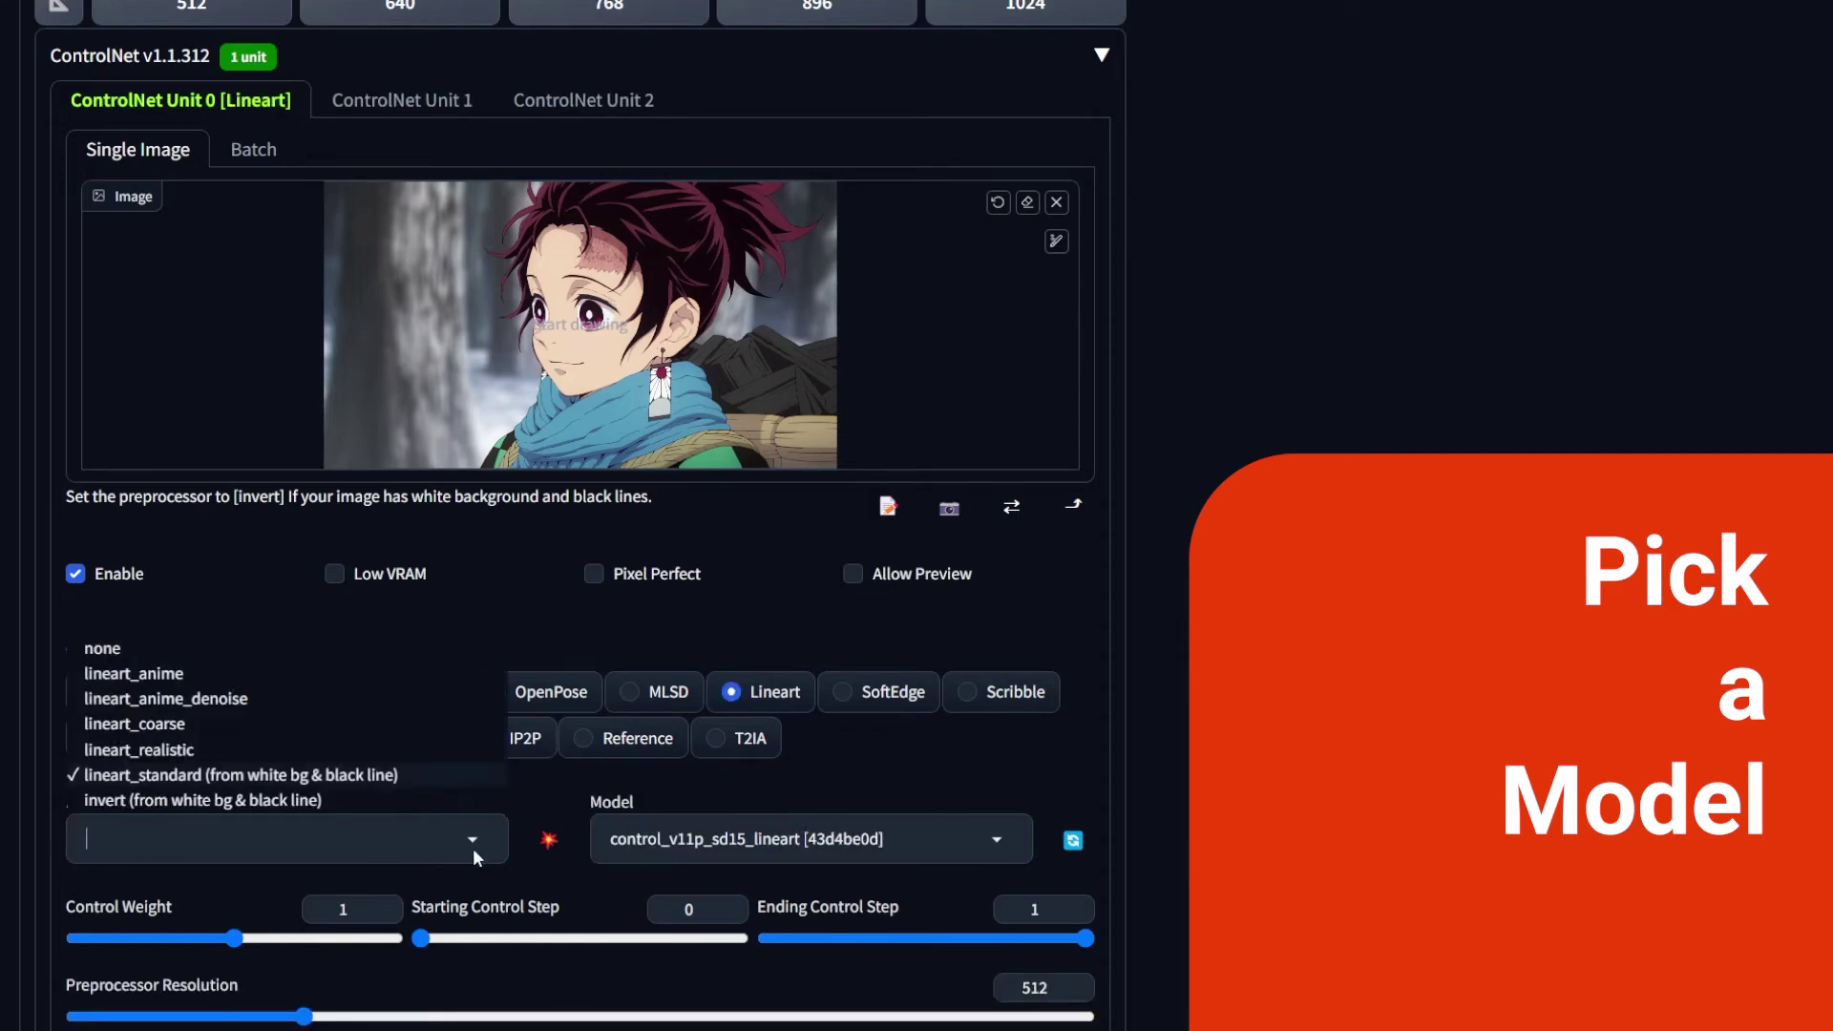
click(193, 754)
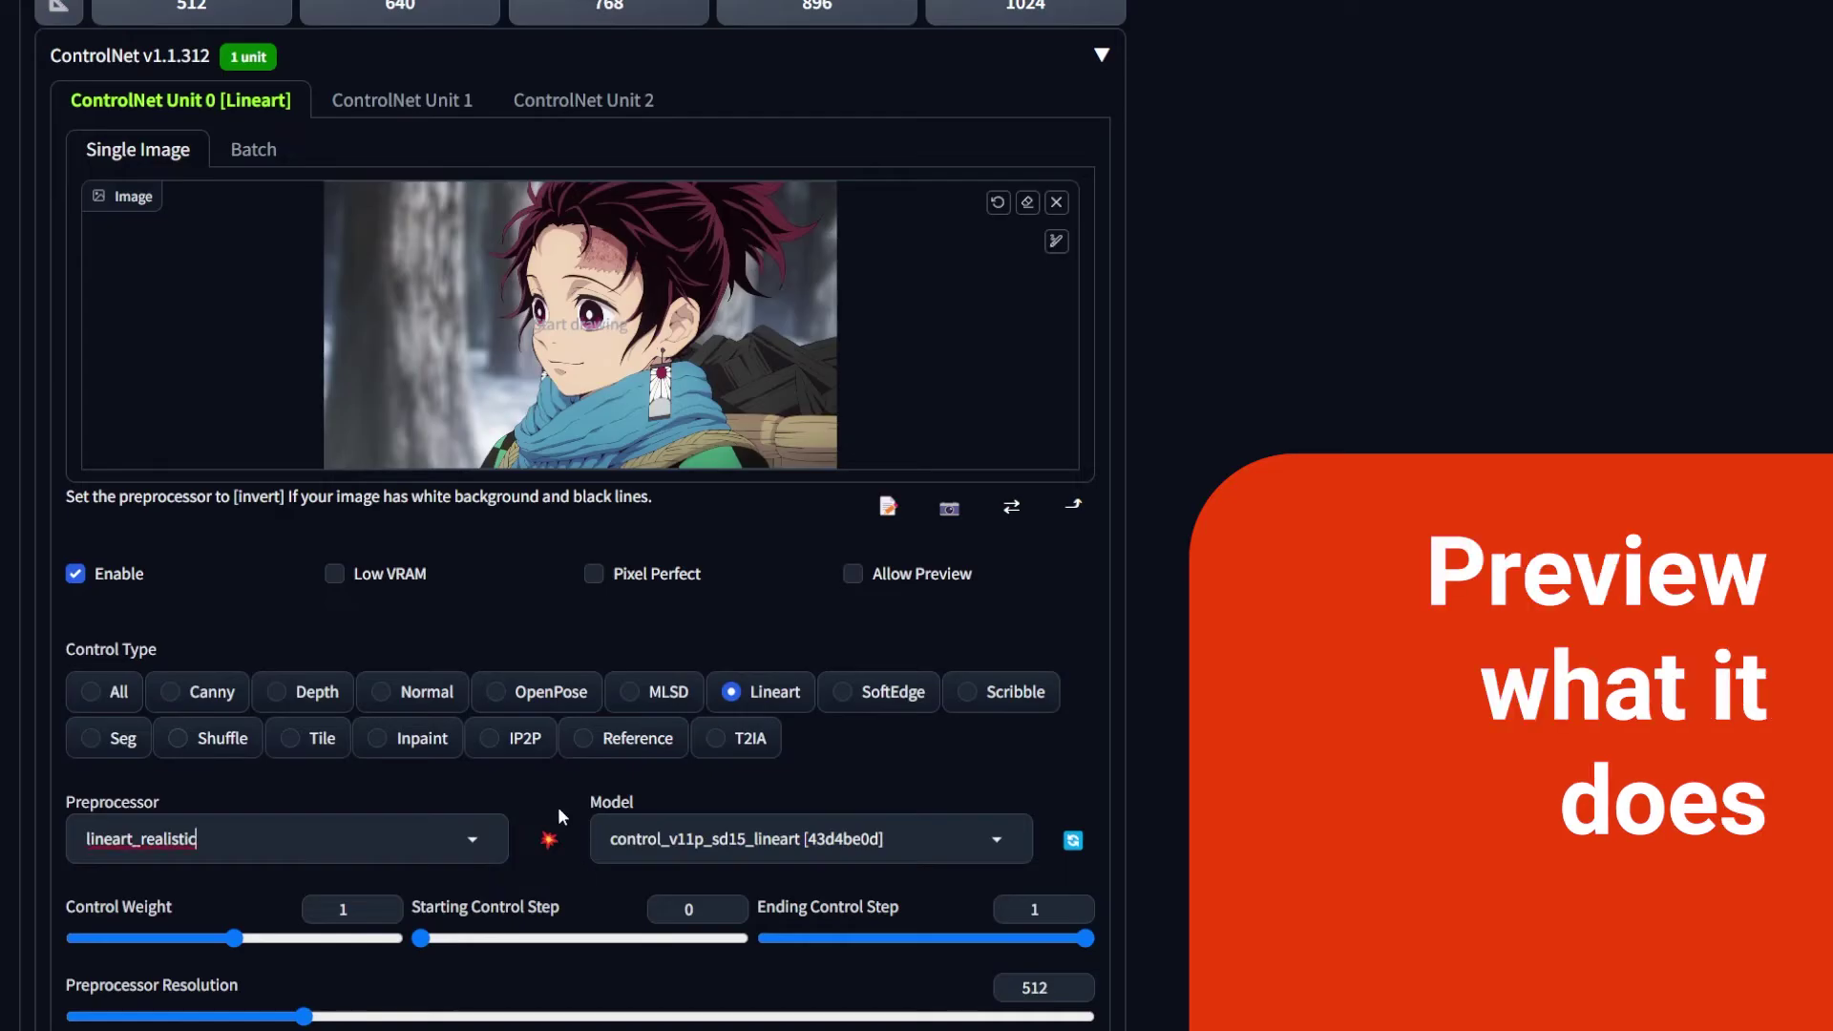
click(549, 843)
click(306, 696)
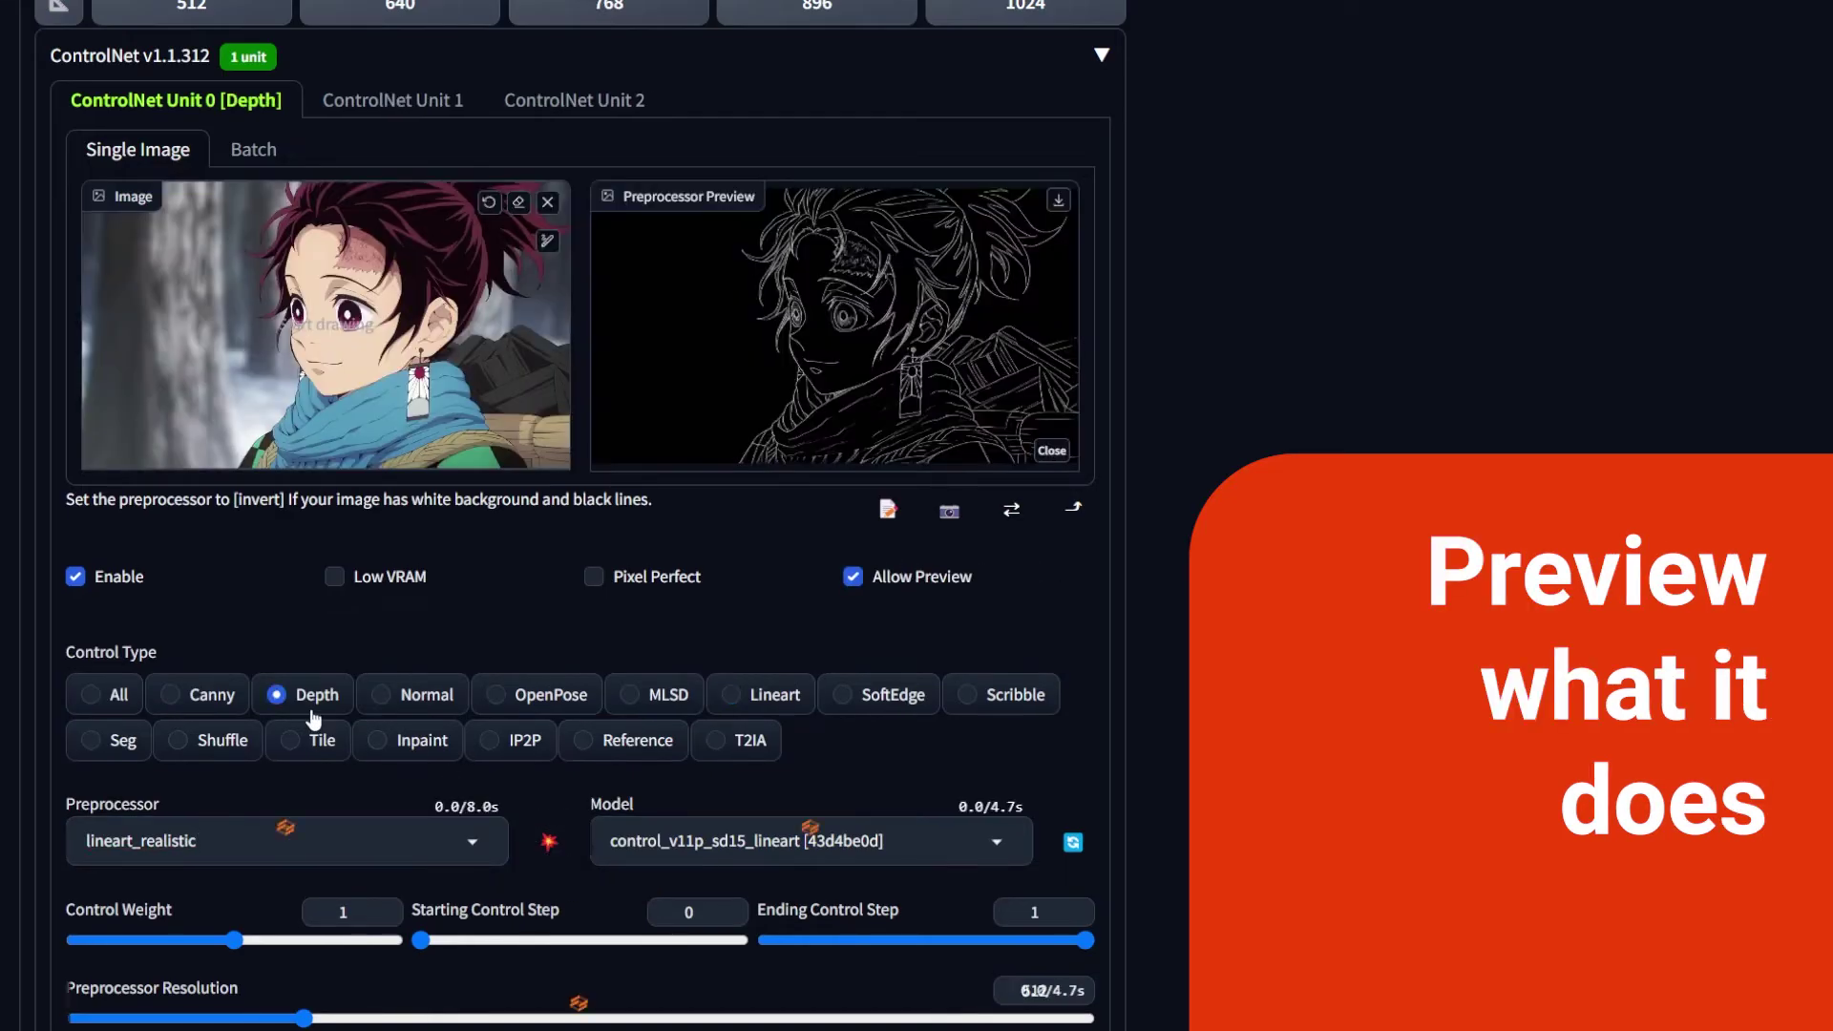
click(552, 848)
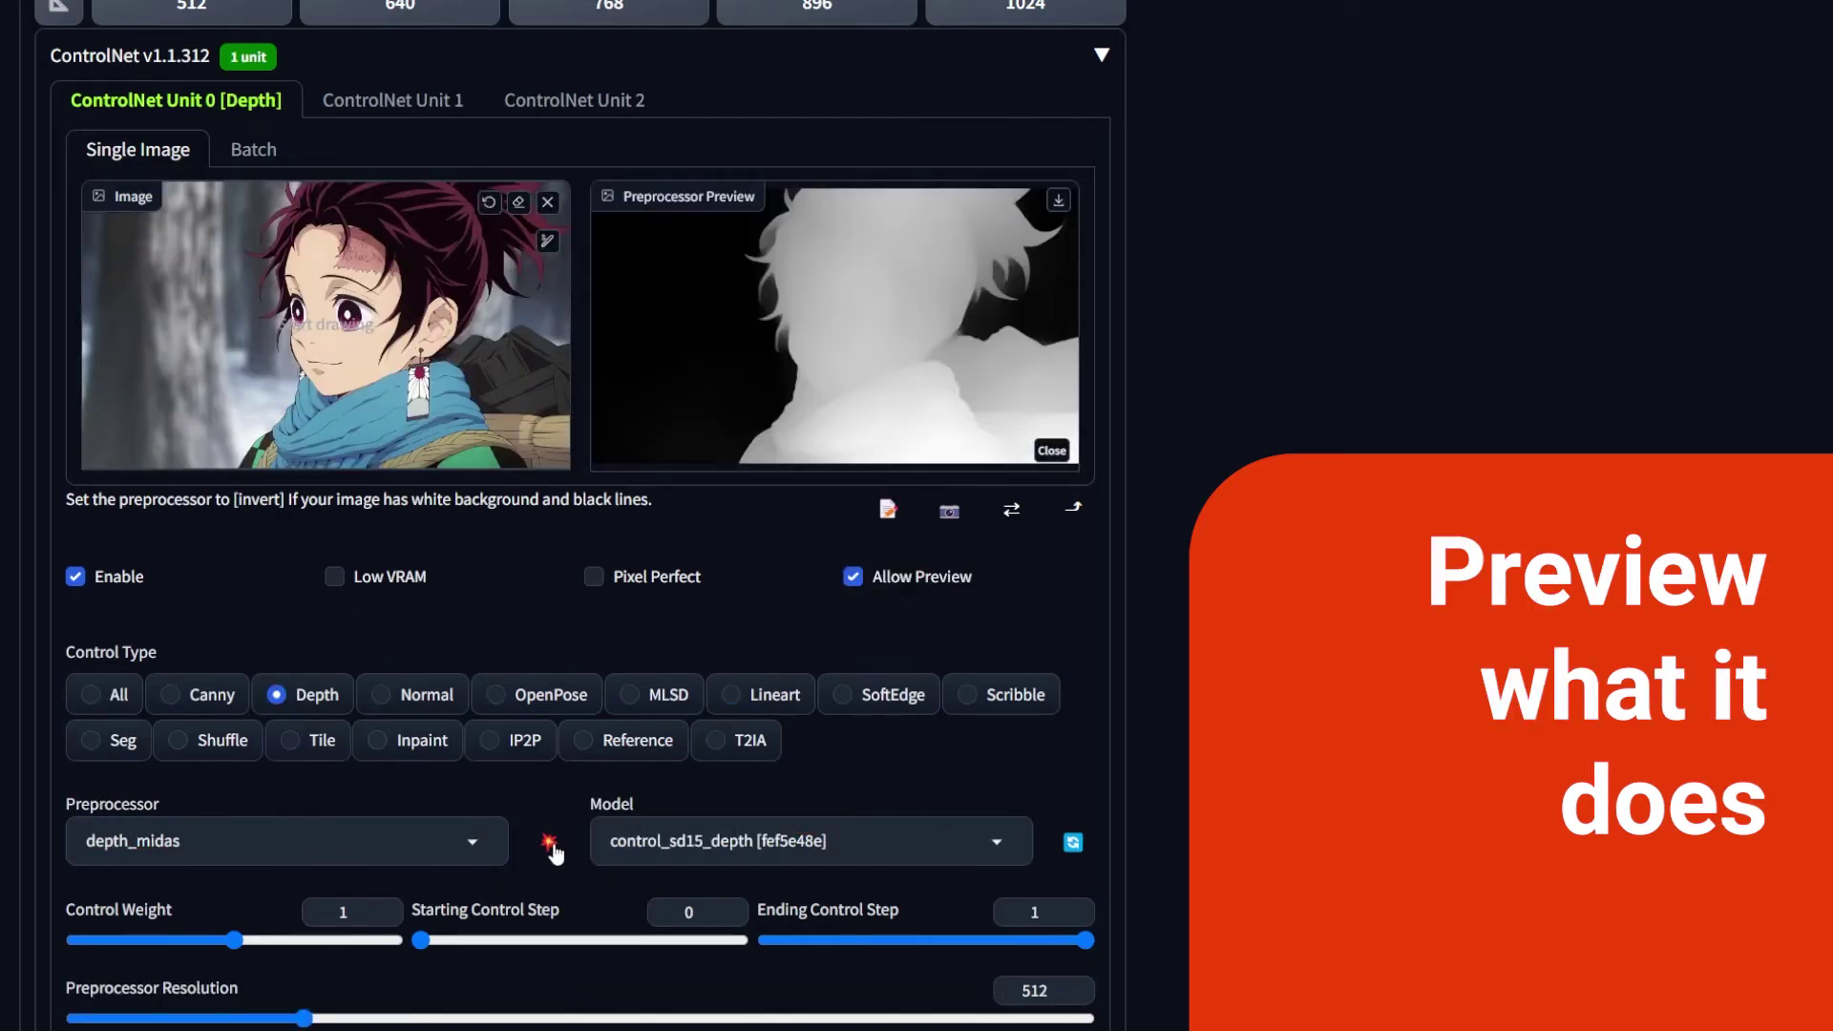
mouse_move(234, 941)
mouse_down()
mouse_move(150, 940)
mouse_move(209, 941)
mouse_up()
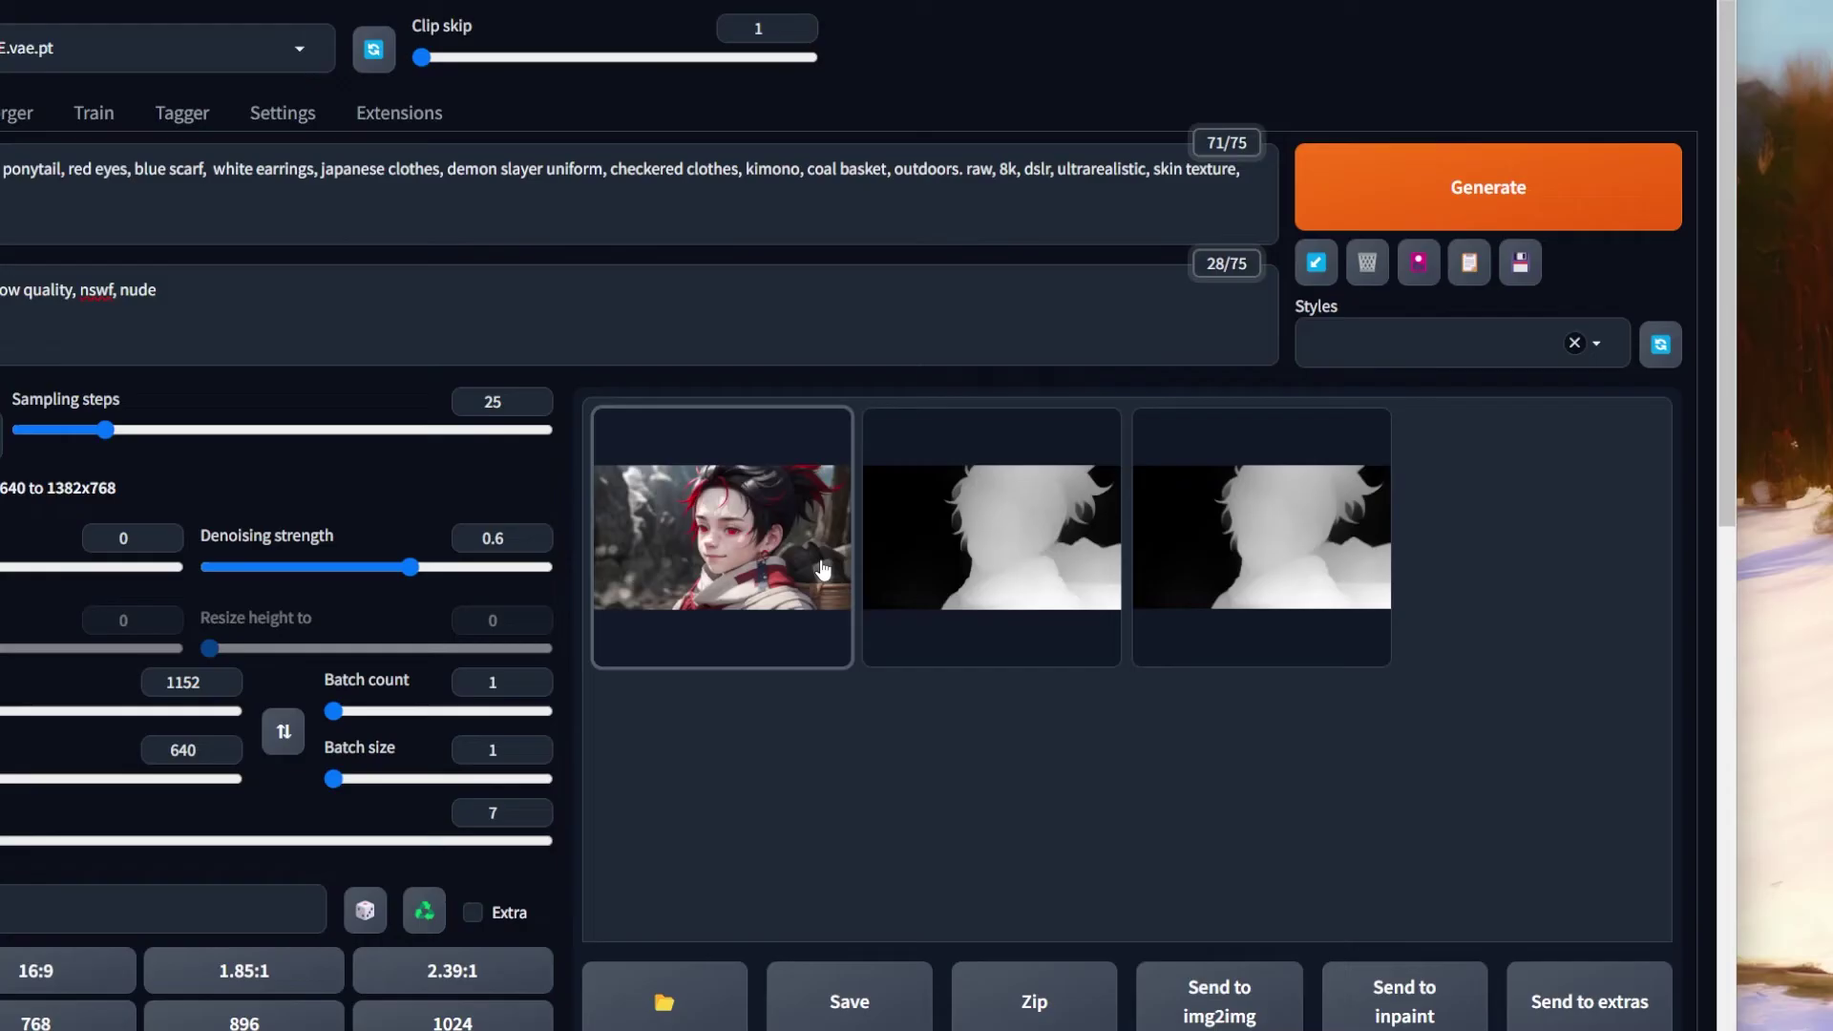
View the generated results enlarged, then add 'green' after 'white earrings' in the prompt.
click(822, 570)
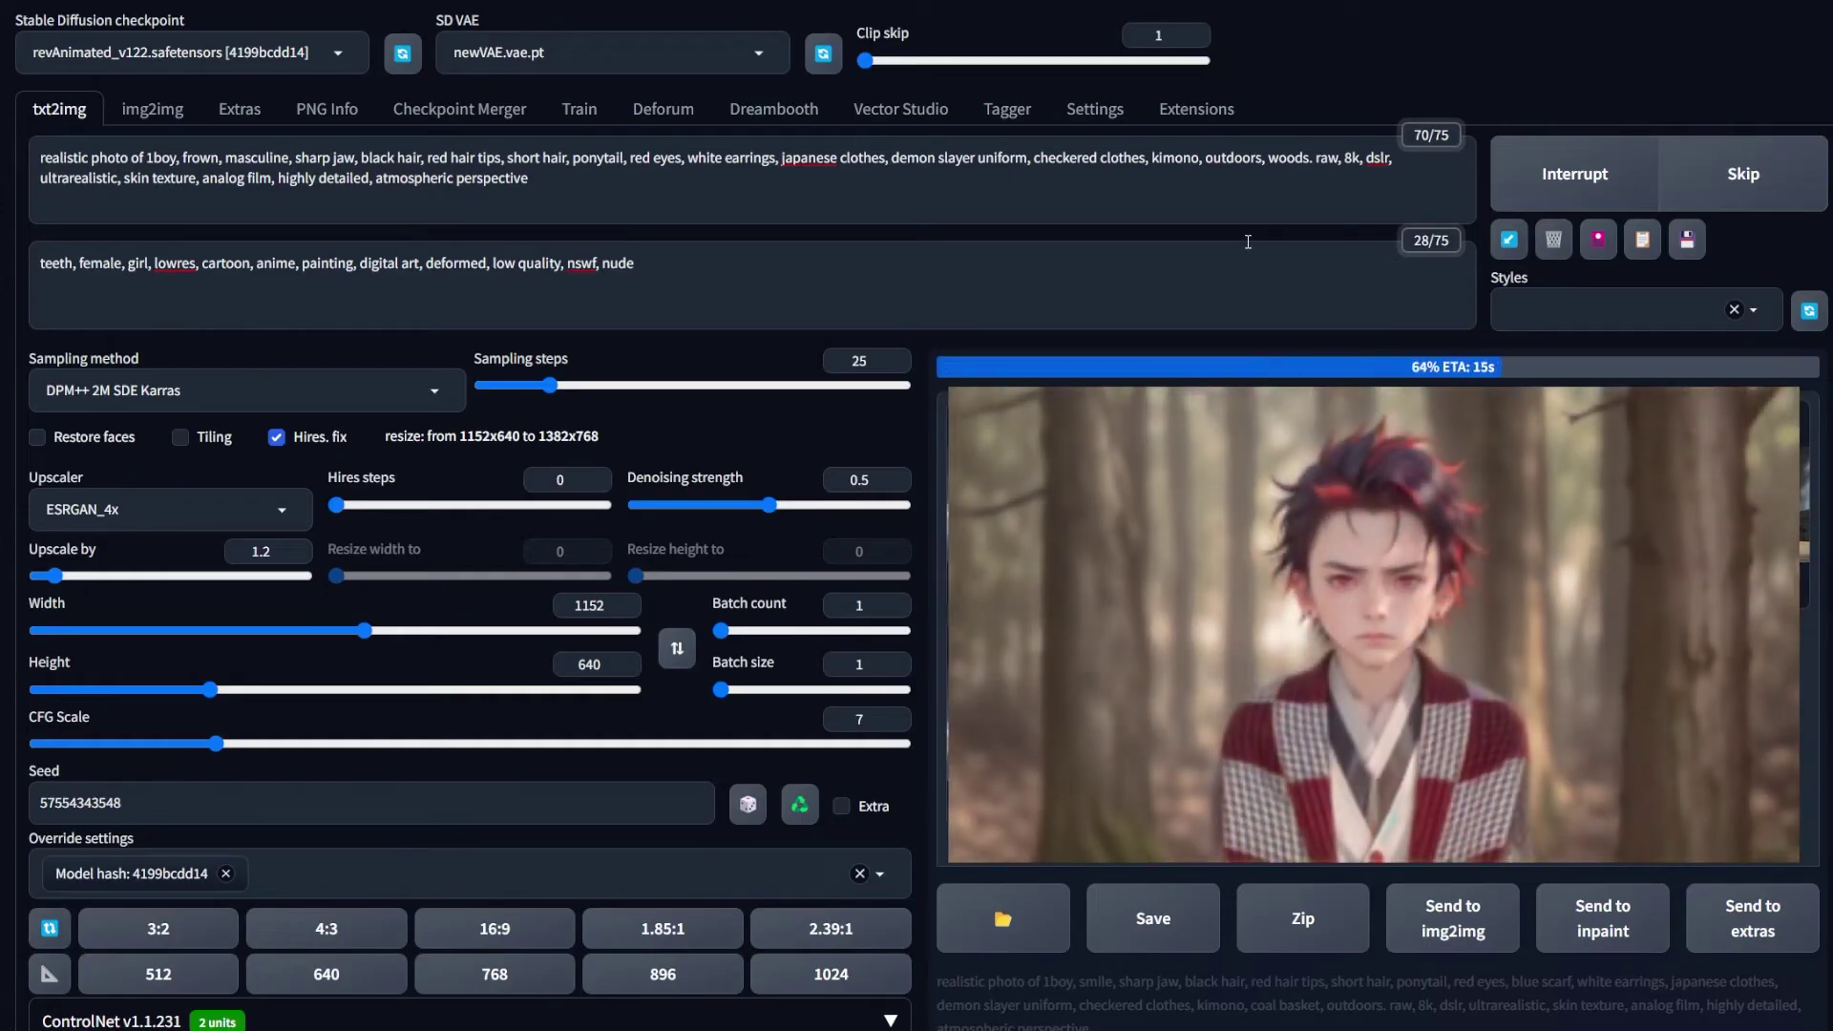
click(1253, 627)
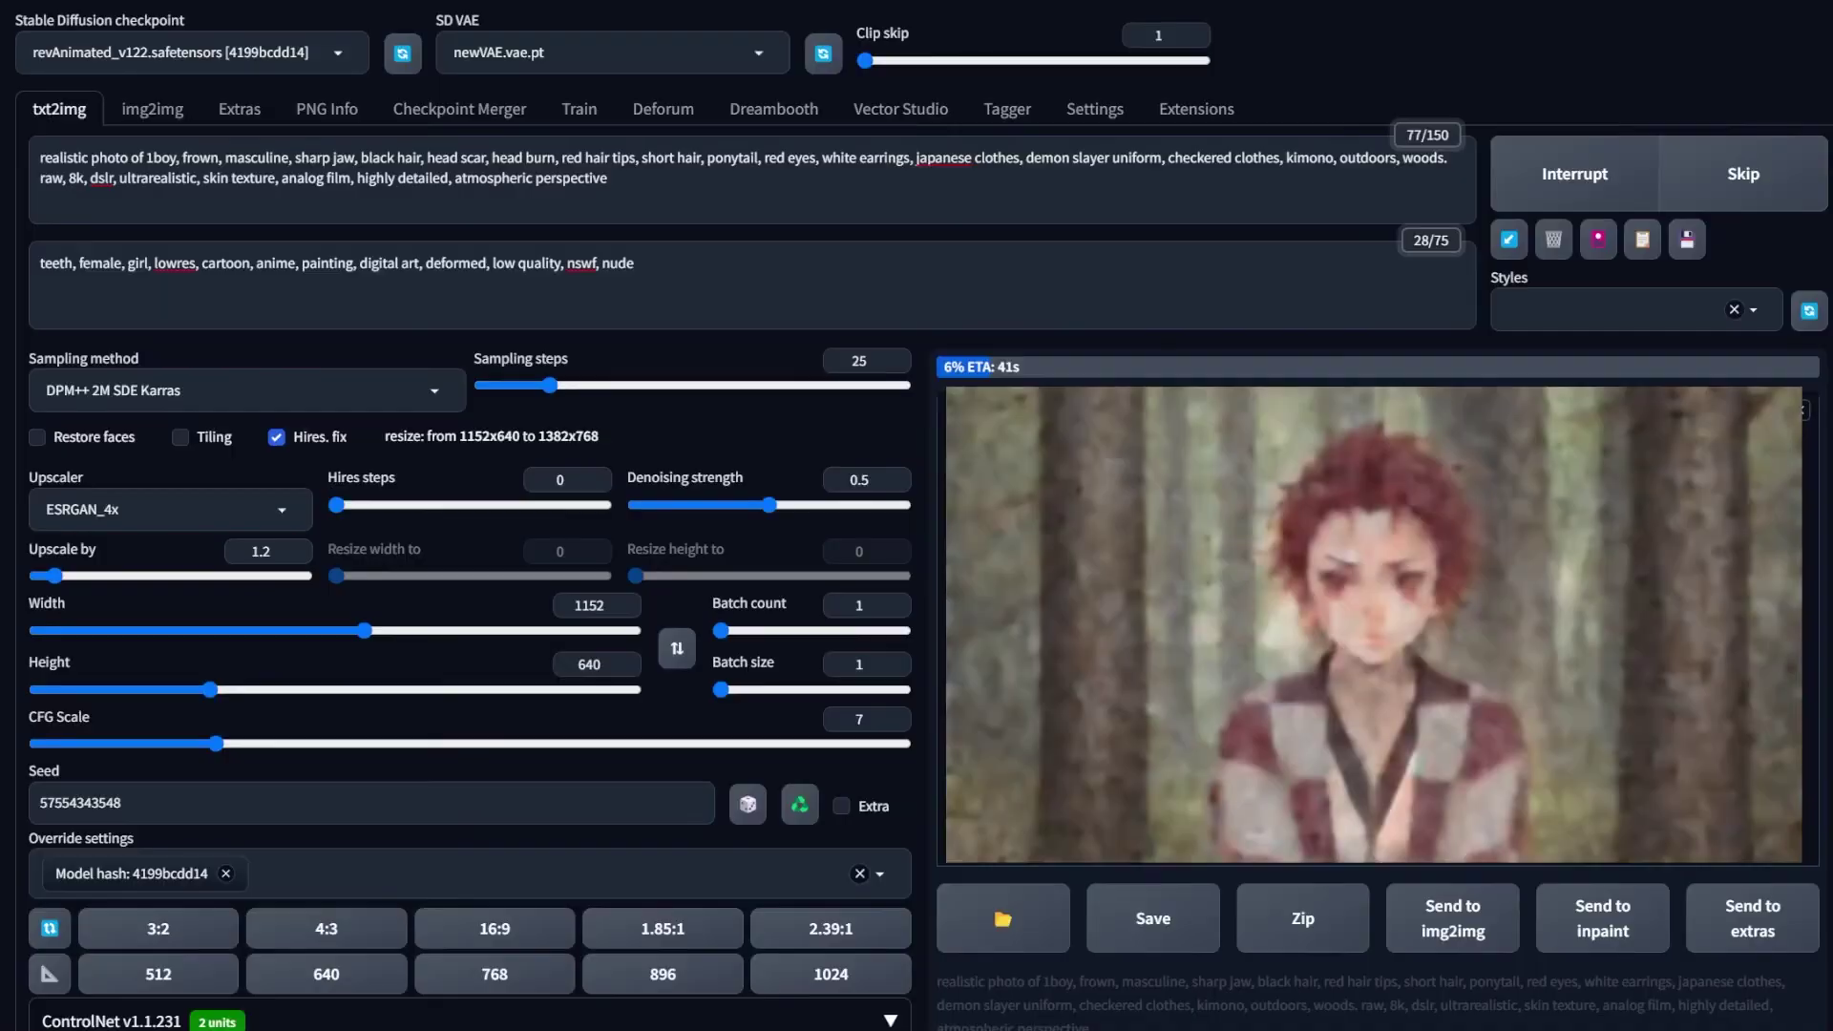
click(913, 159)
text(green)
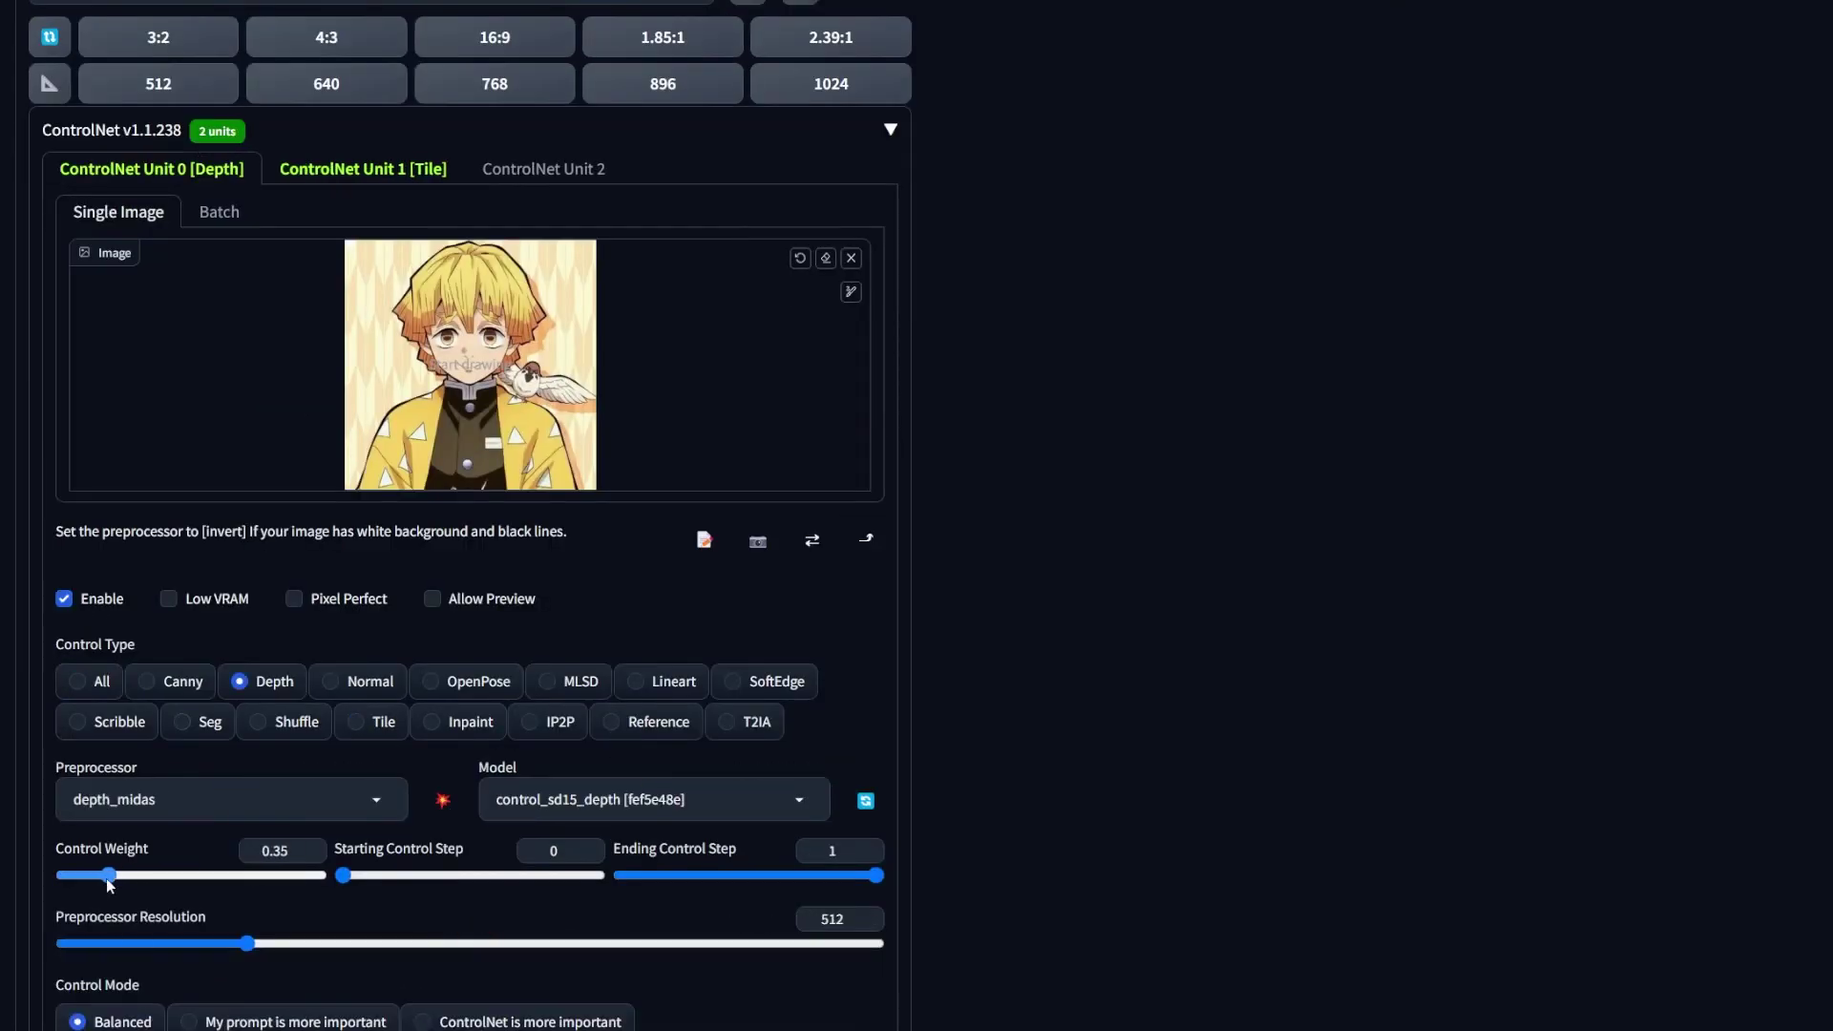
Generate blond portraits, then regenerate using the '1guy, adult' prompt.
scroll(1683, 181, up, 8)
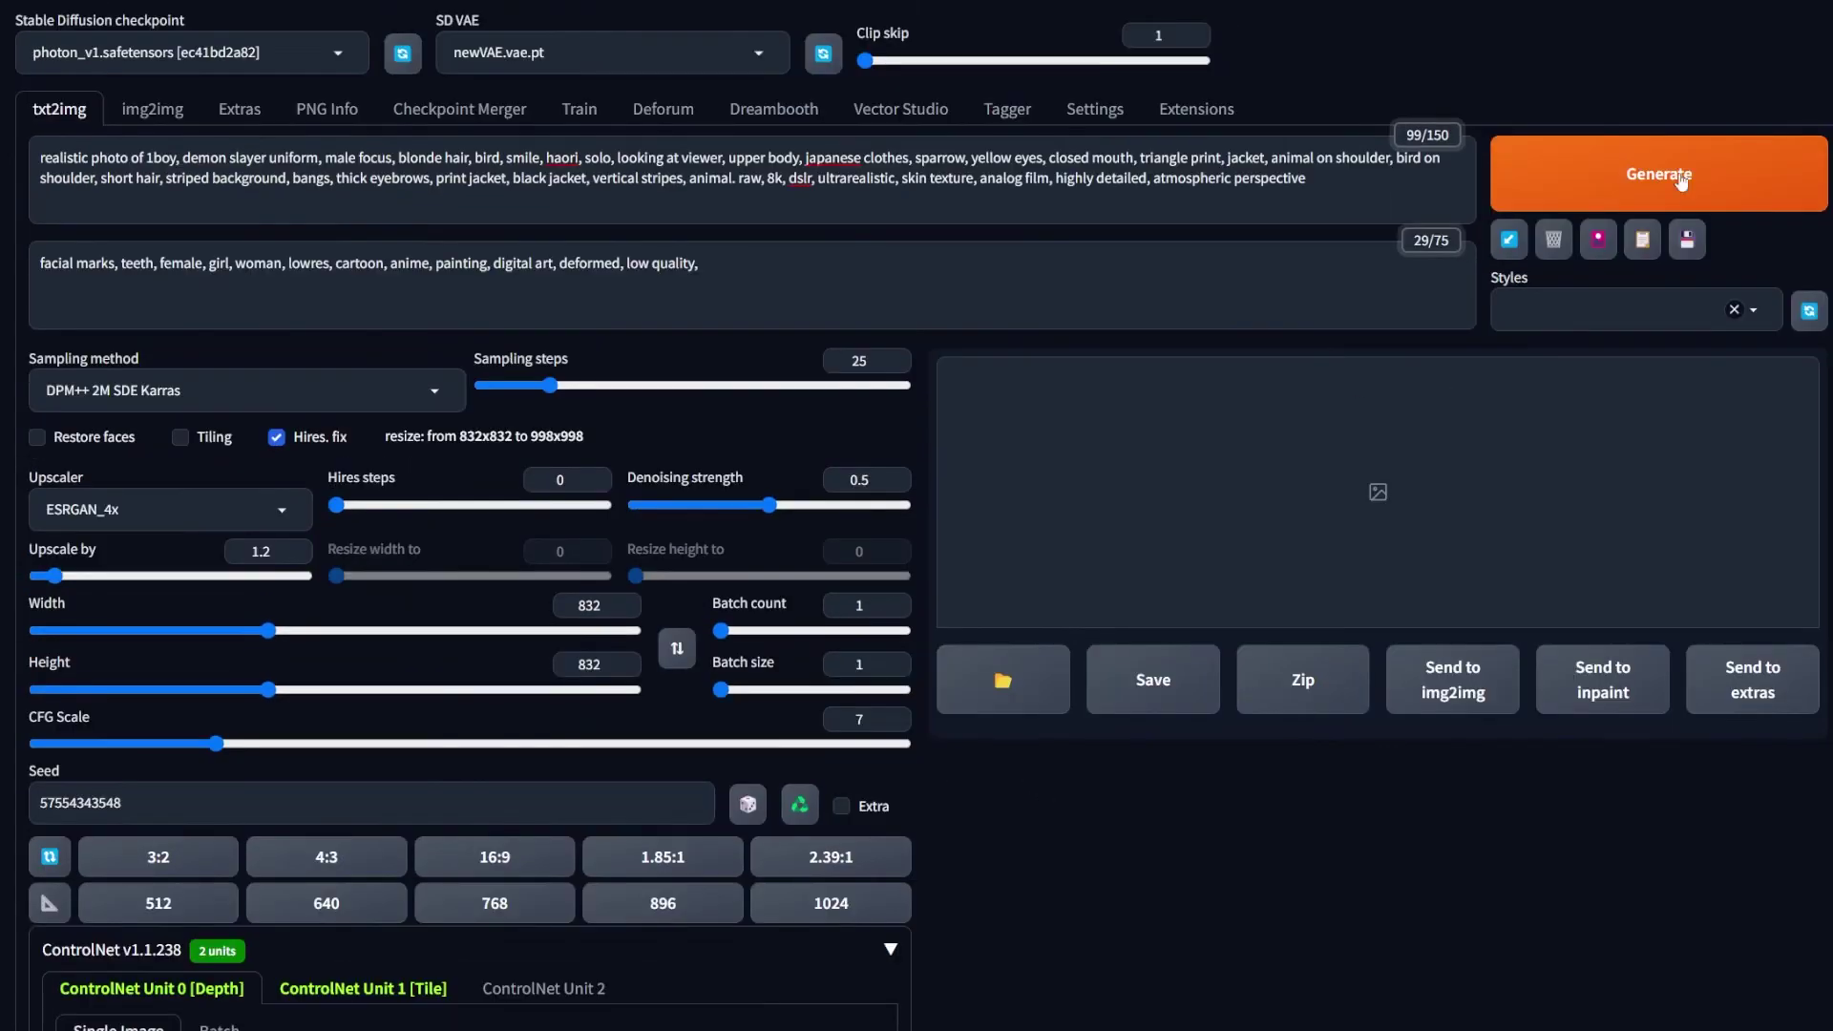
click(1683, 181)
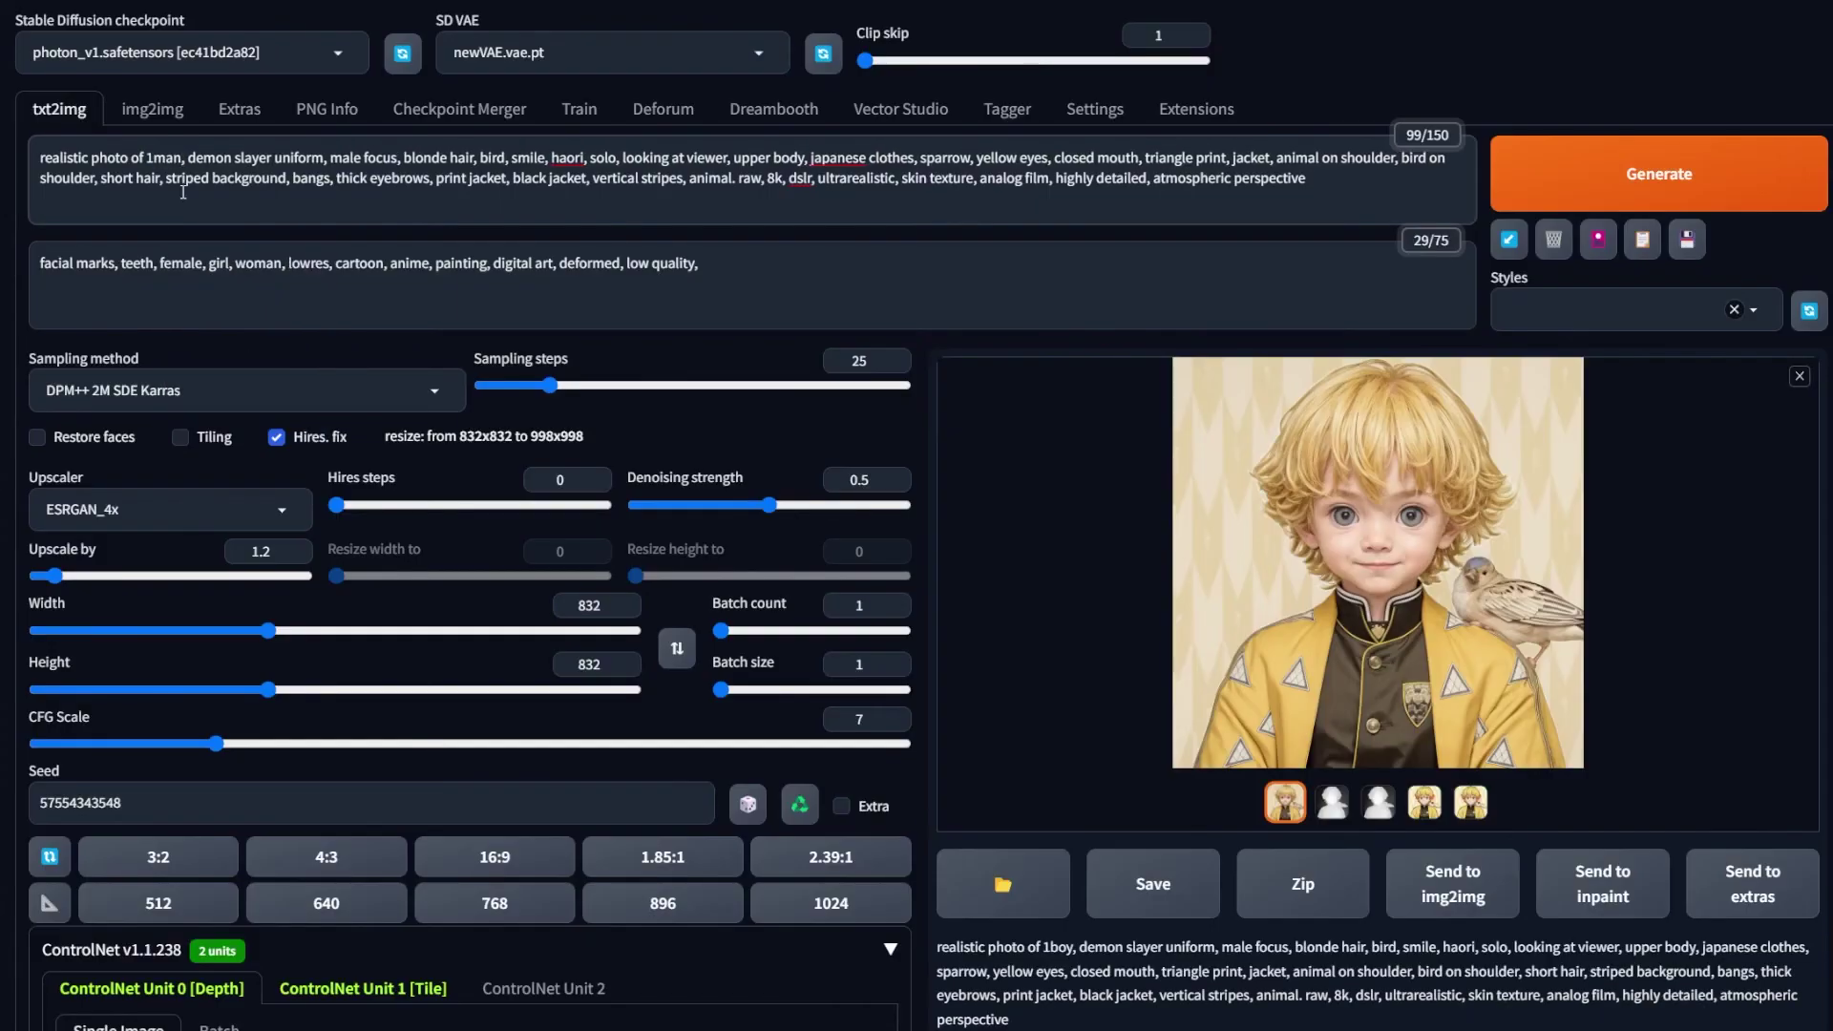
click(1593, 177)
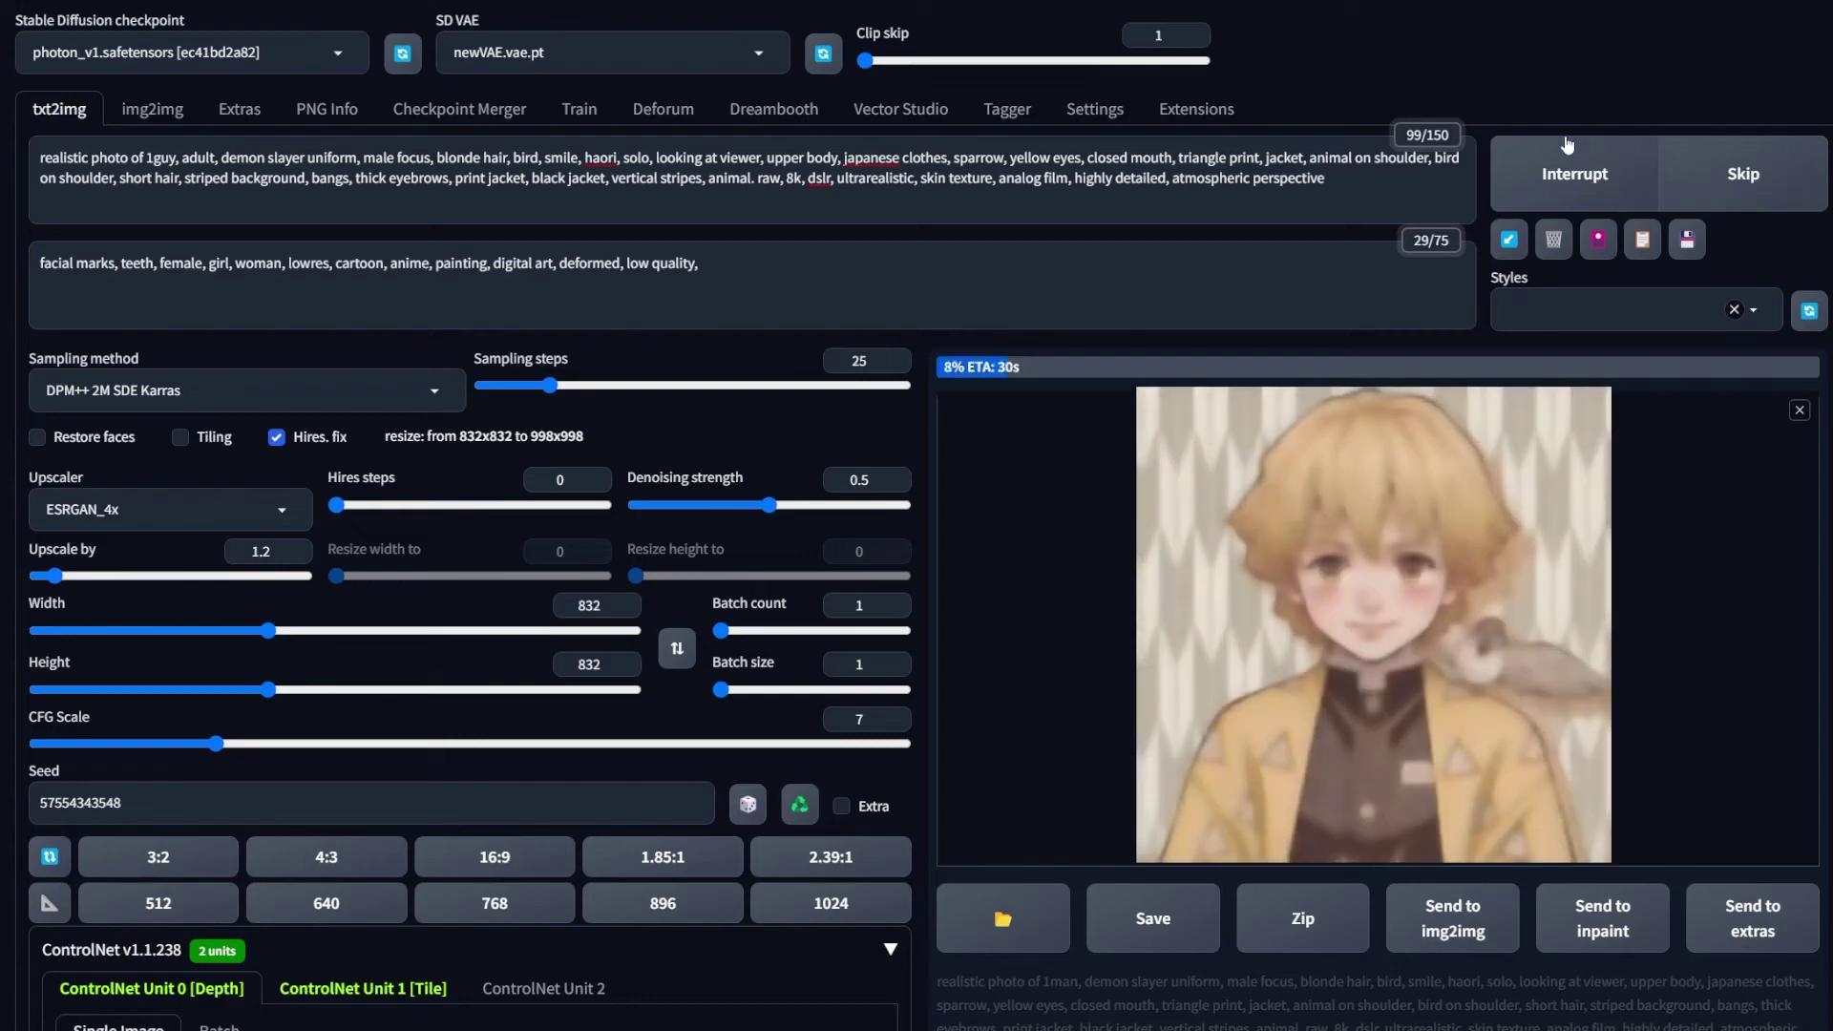
Raise the emphasis to (yellow eyes:1.1) and switch the checkpoint to fantasticmix_v40.
drag(1037, 158, 1106, 159)
key(ctrl+Up)
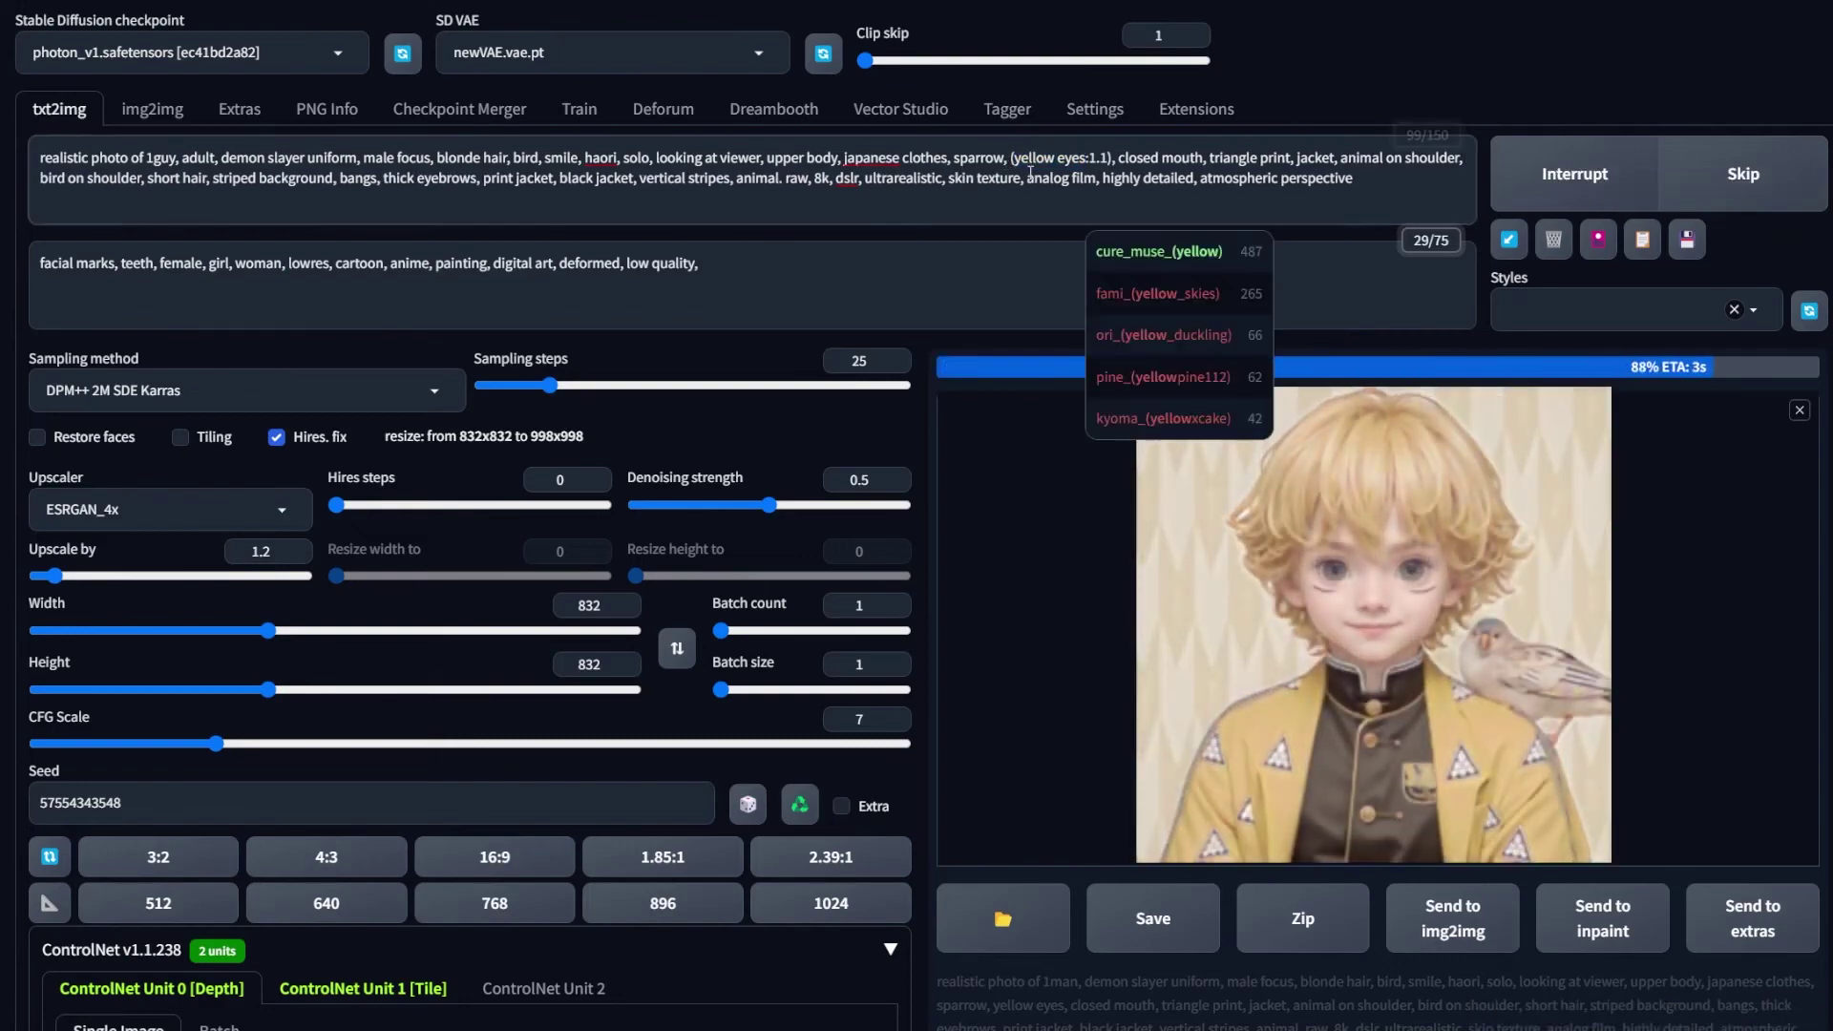
click(191, 52)
click(239, 722)
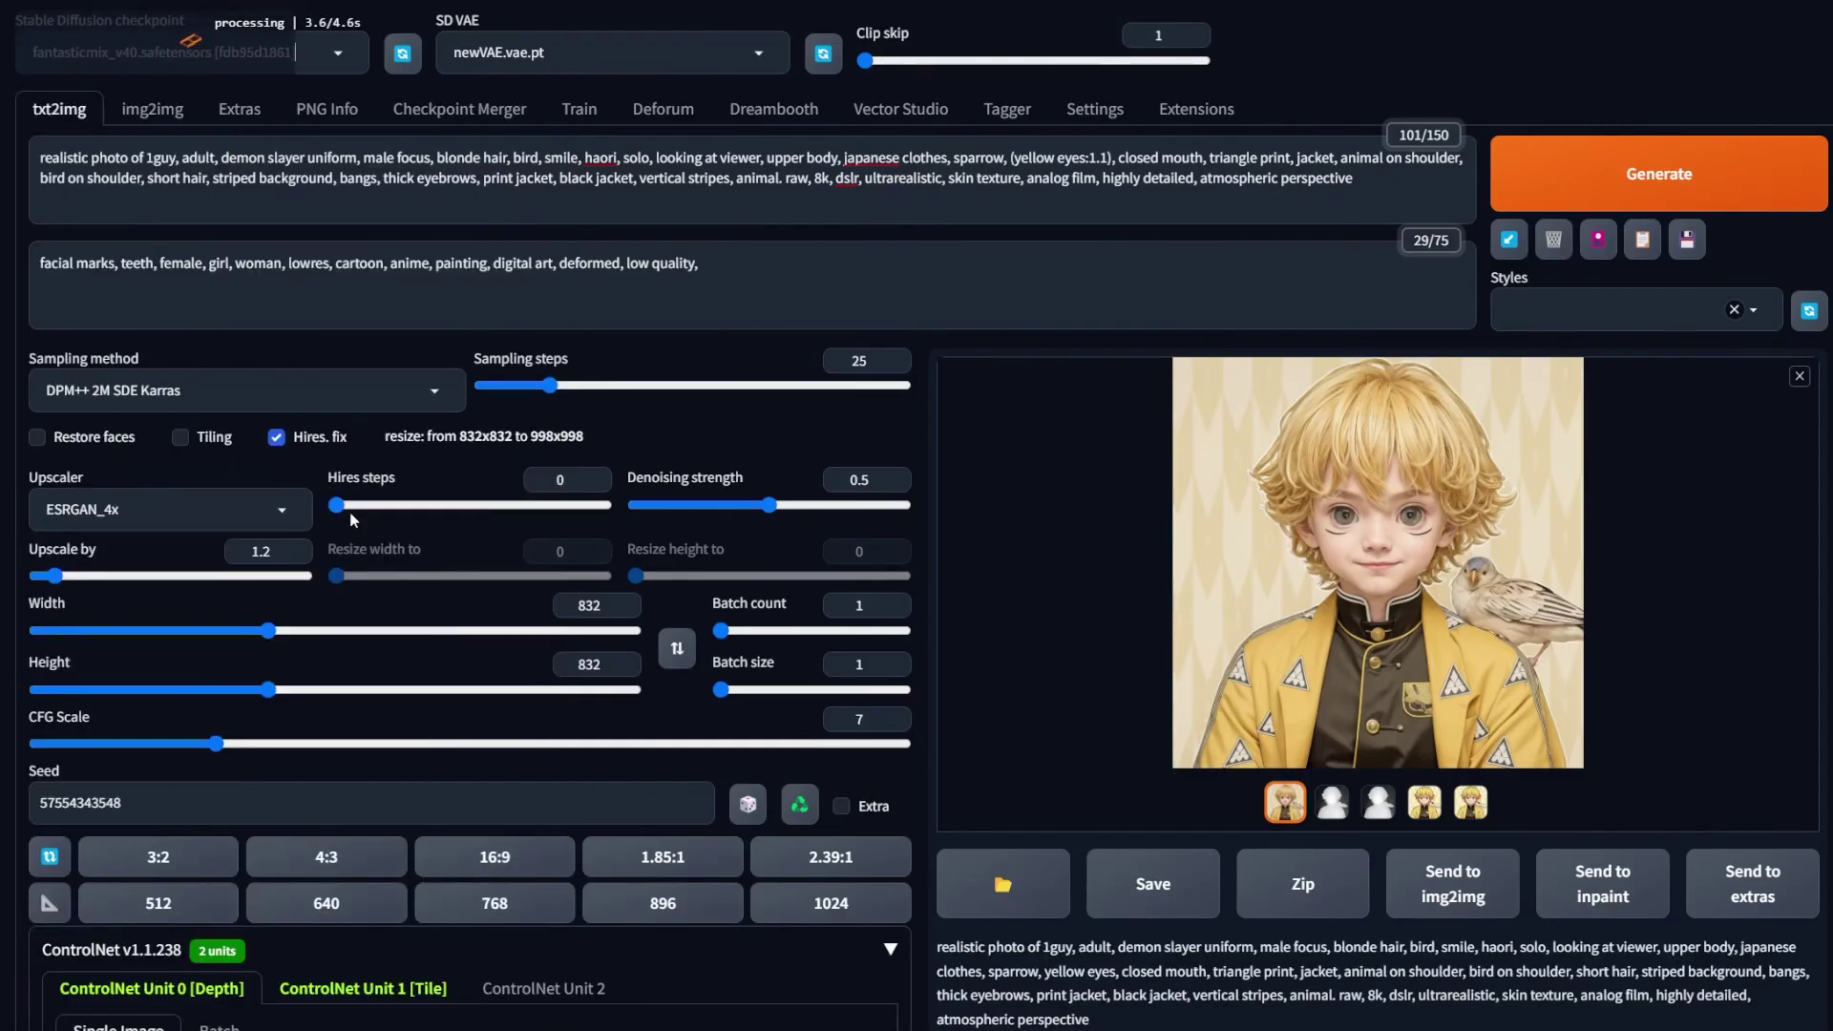
Generate two rounds of portraits with fantasticmix_v40 and compare one full-screen in the lightbox.
click(1573, 176)
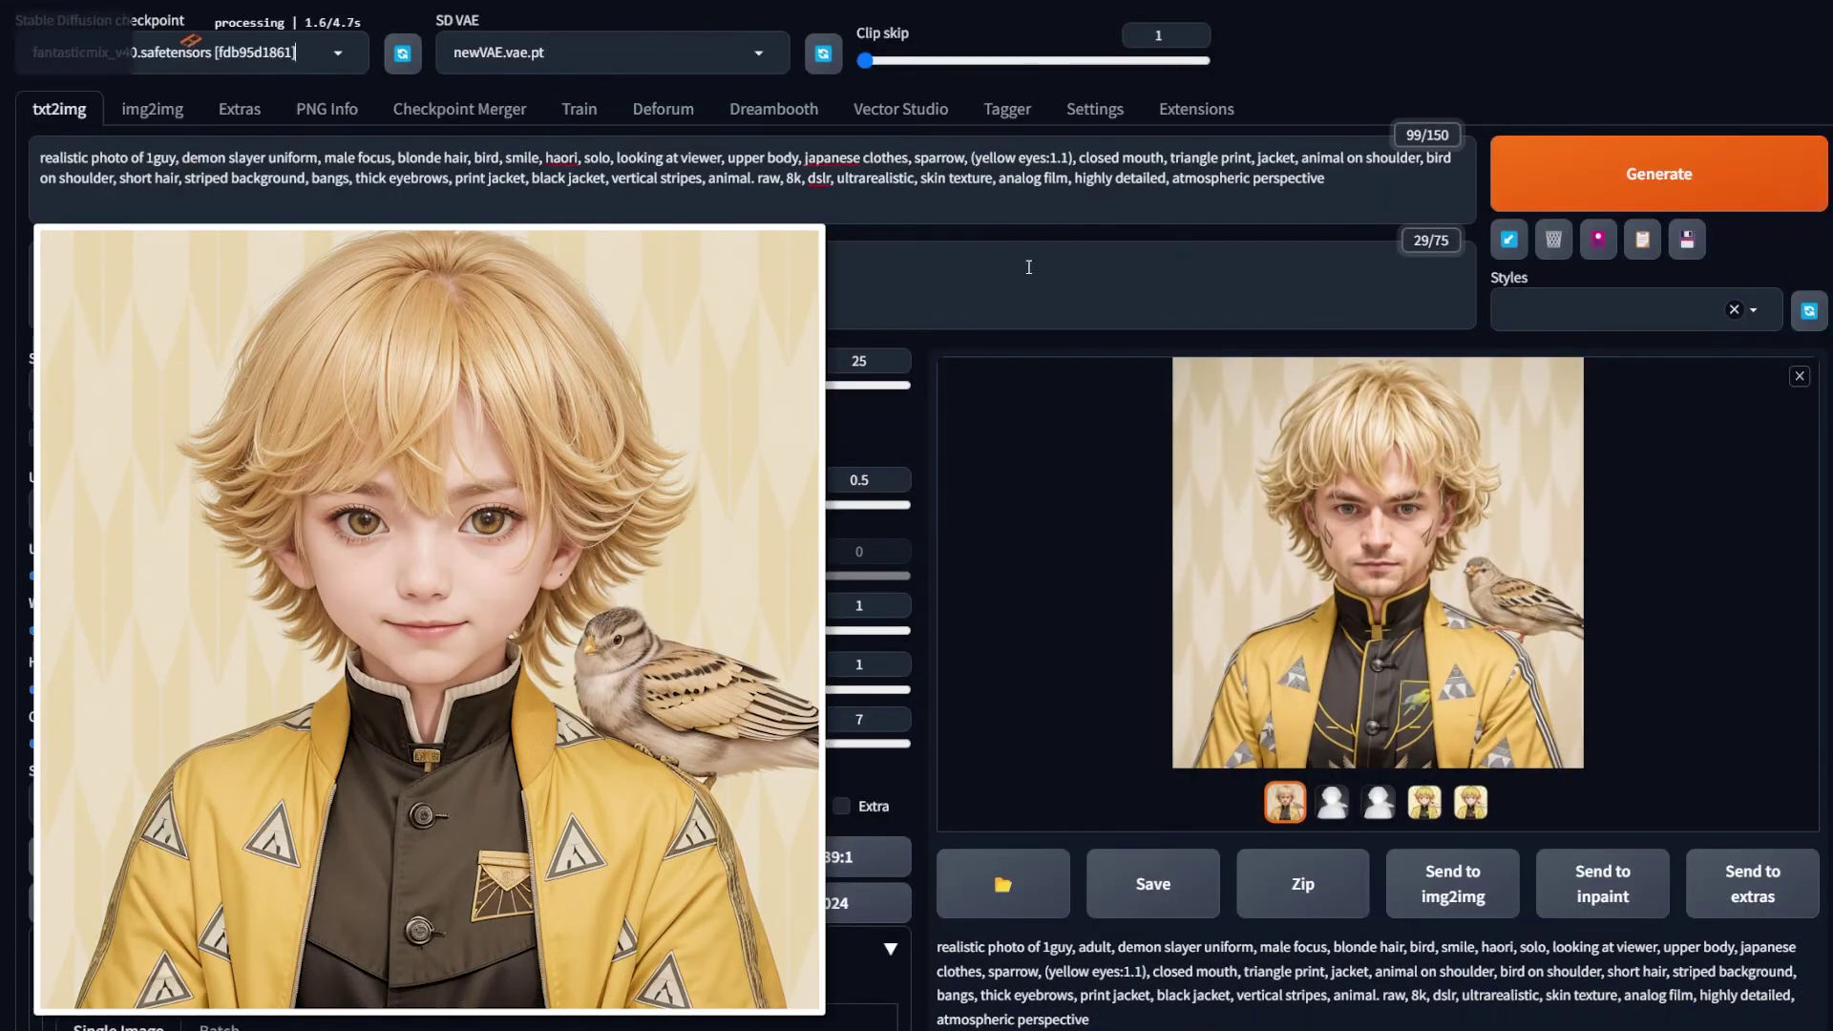
click(1590, 195)
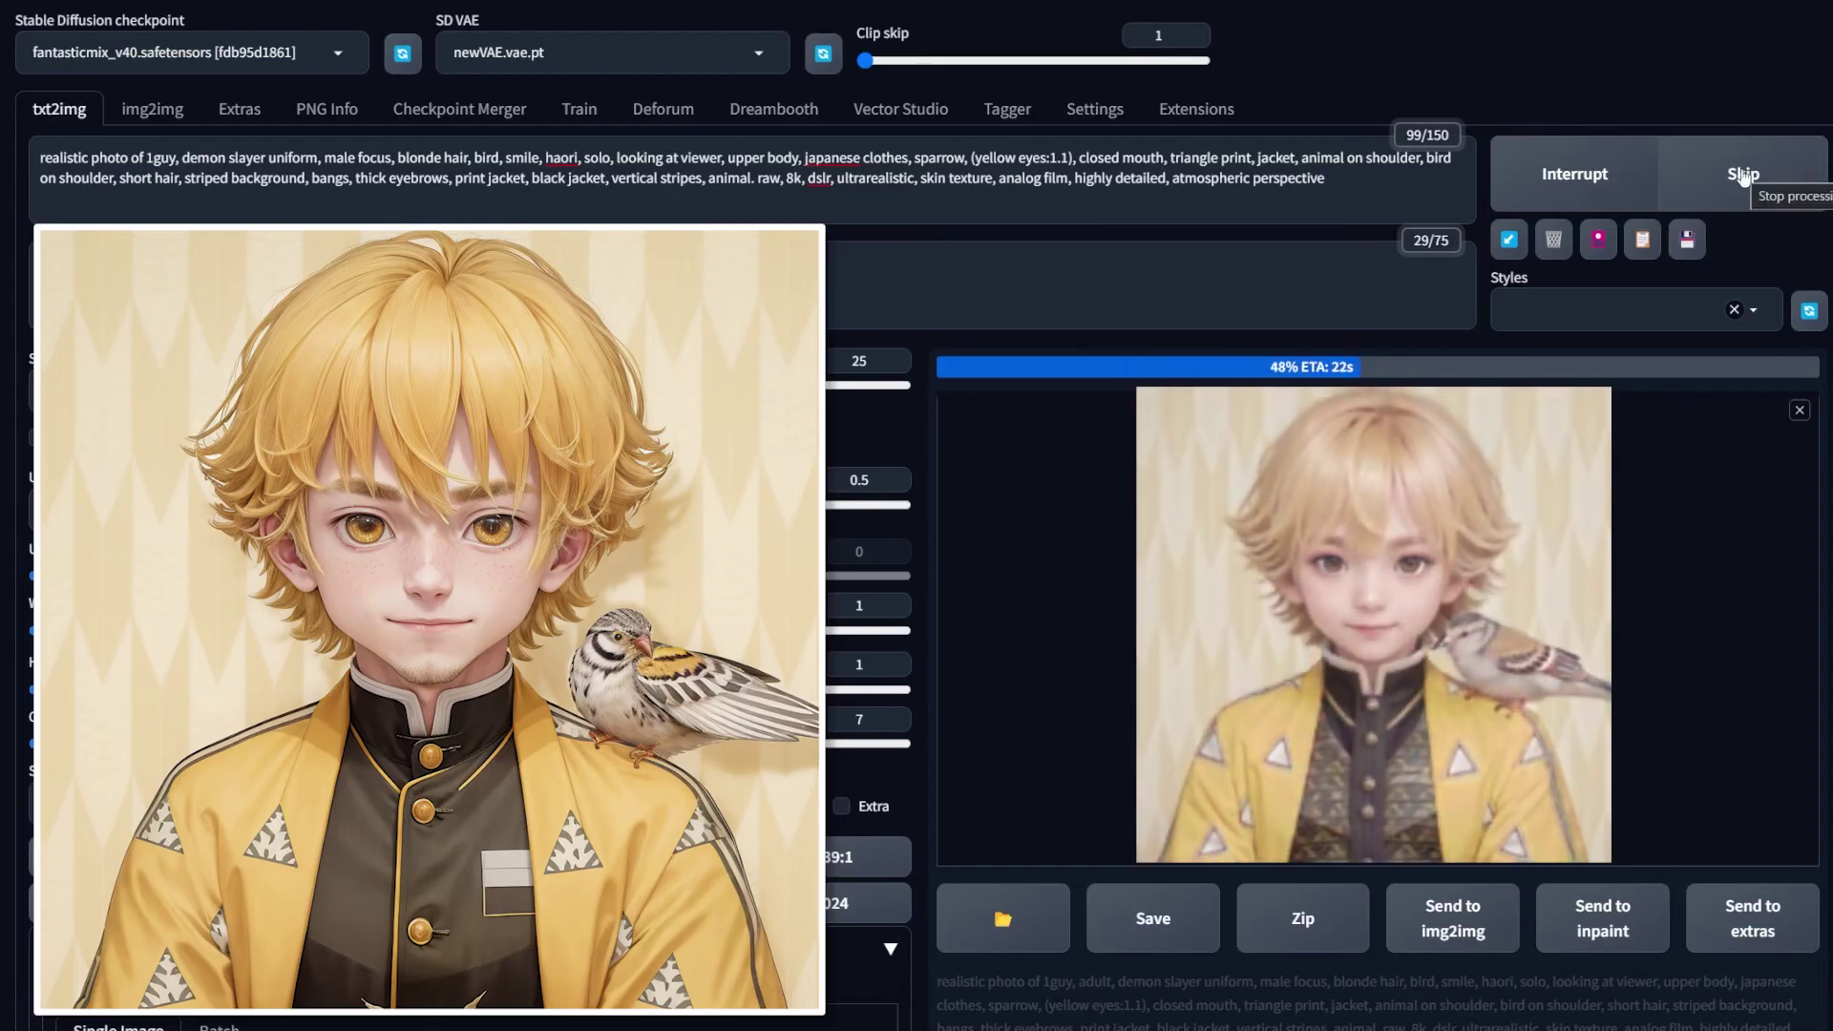
click(1426, 578)
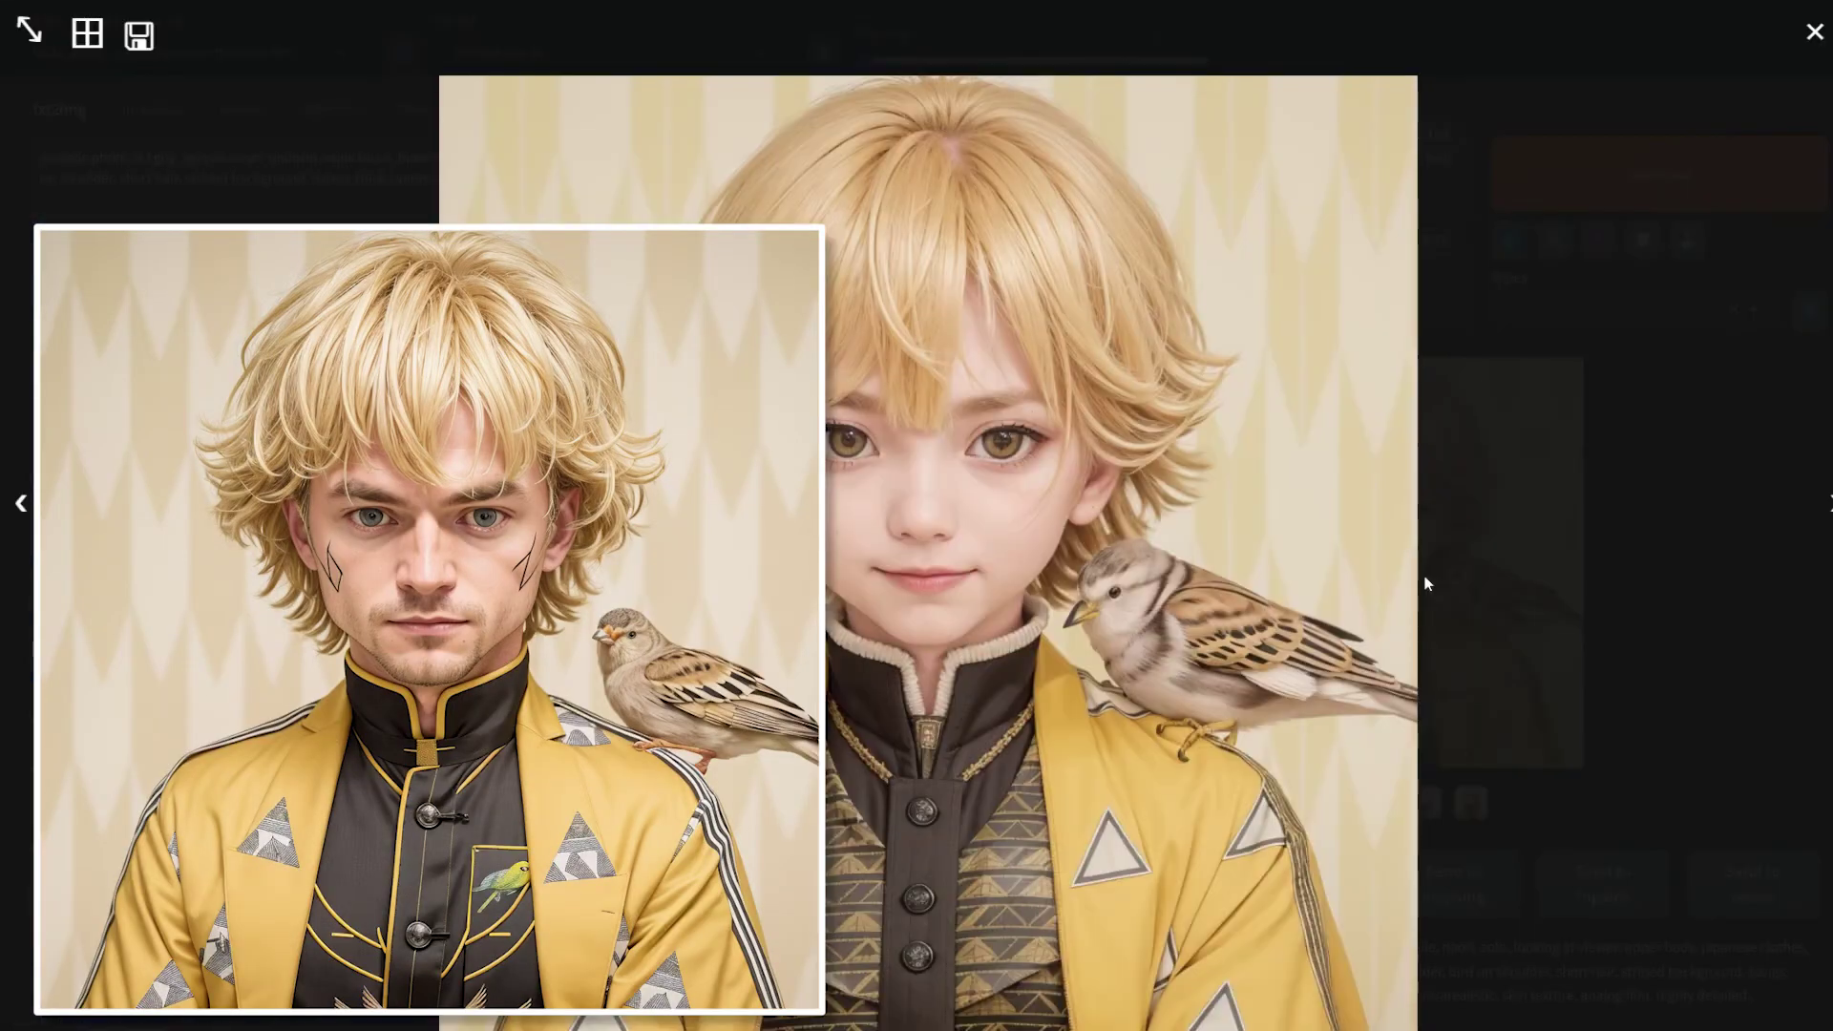
click(1518, 481)
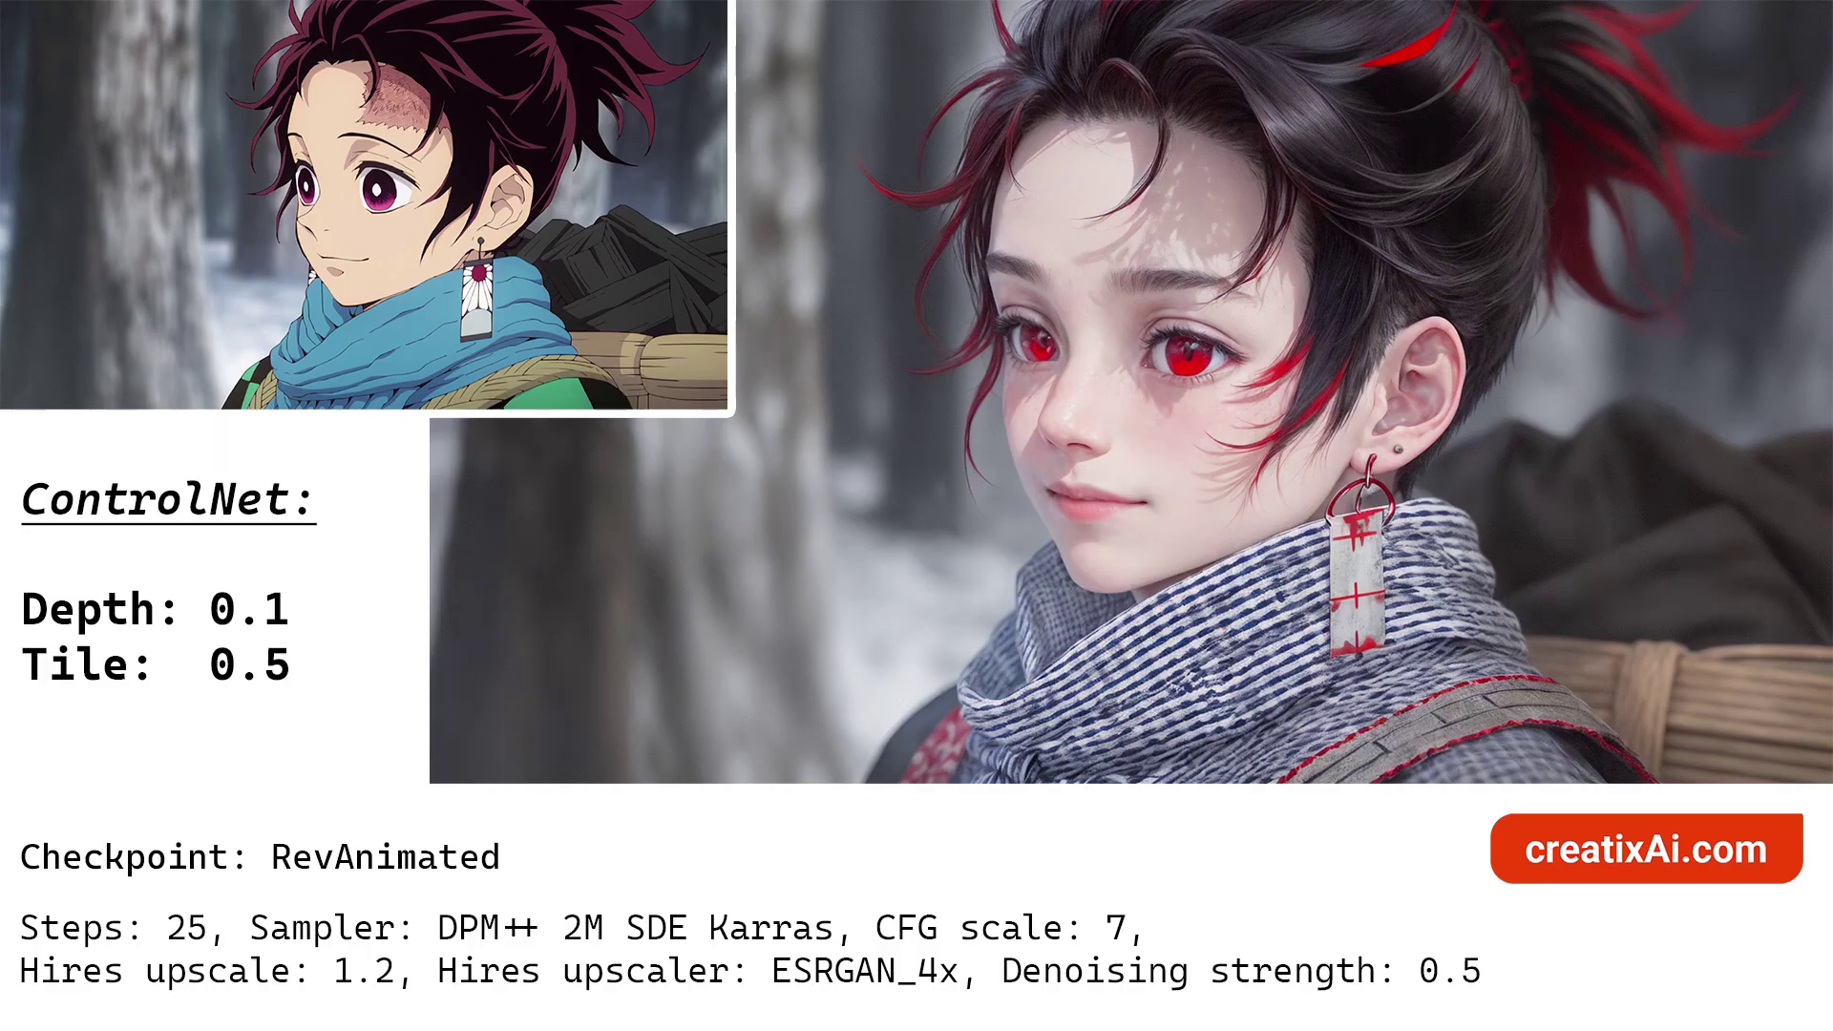